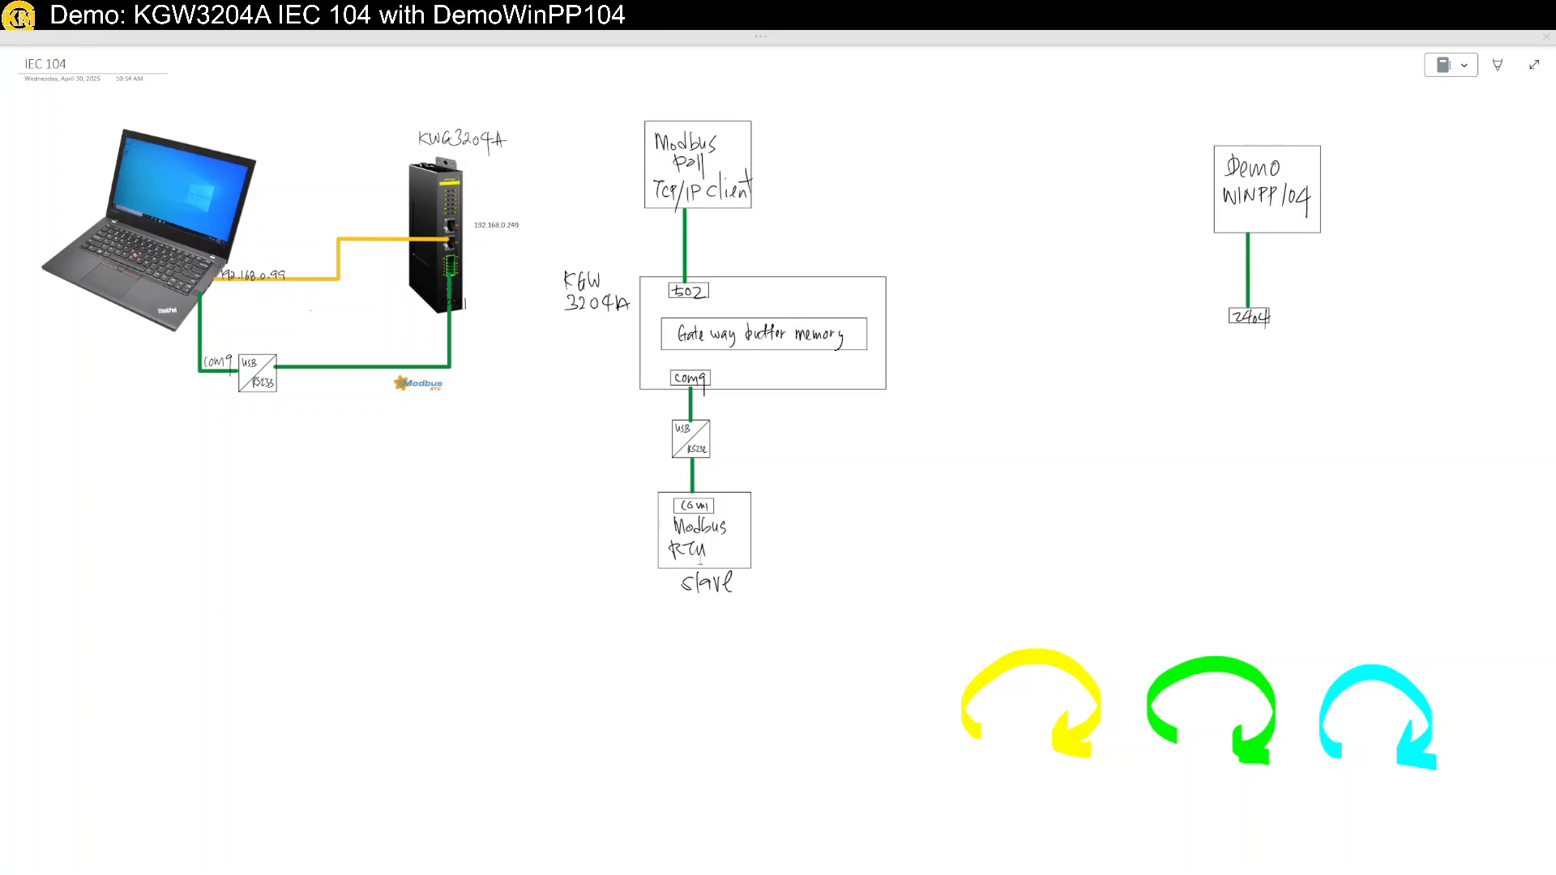
Drag the yellow curved arrow onto the COM9–slave link and the green one onto the 502 link.
{"action": "left_click", "coordinate": [1051, 666]}
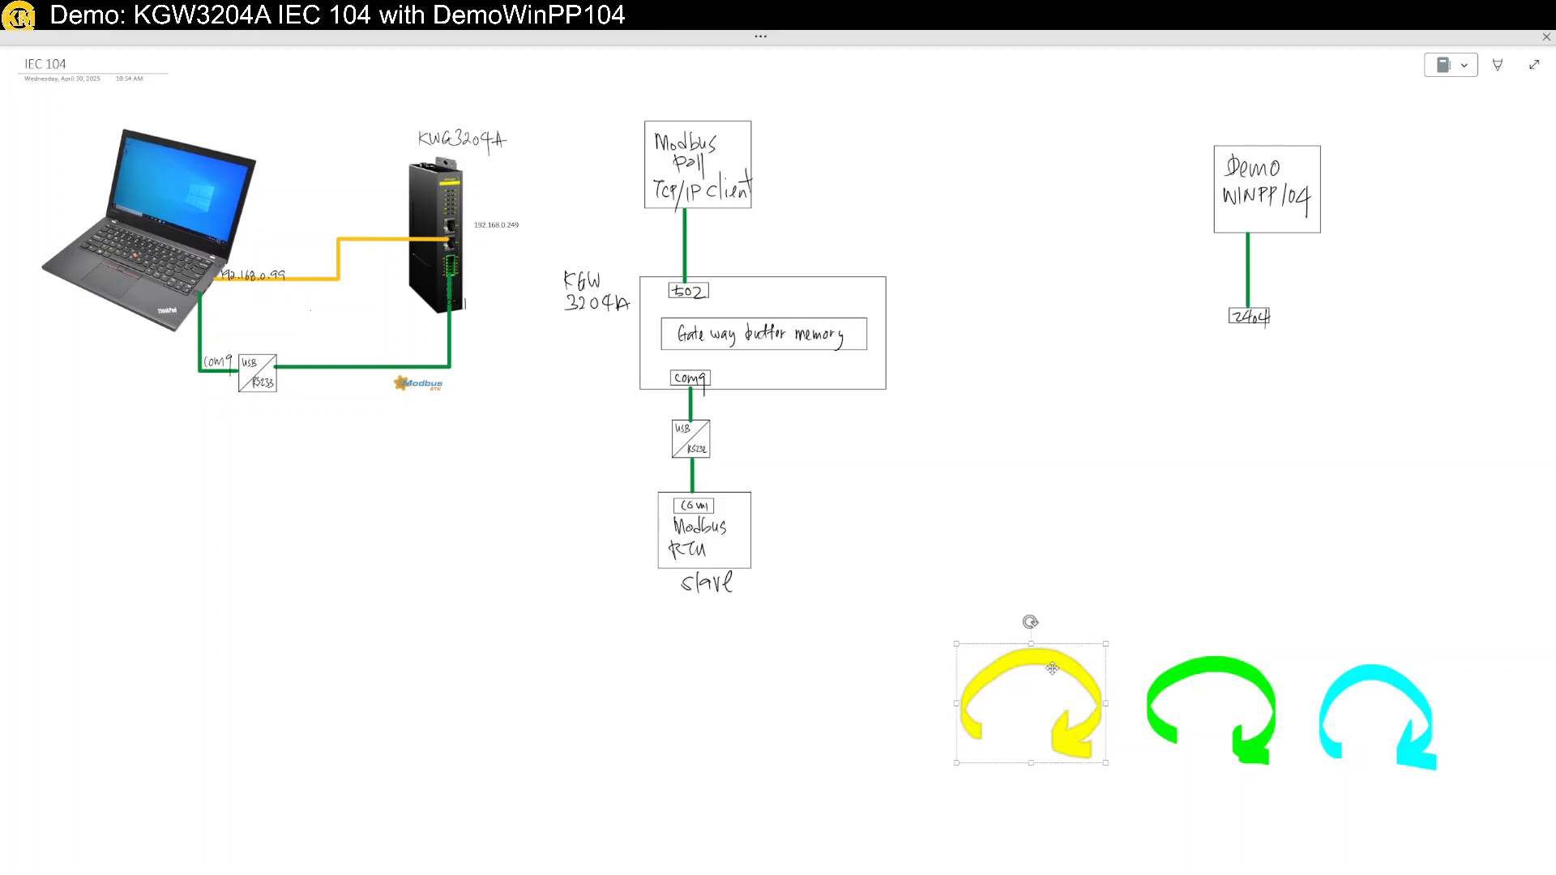
{"action": "left_click_drag", "start_coordinate": [1052, 666], "coordinate": [710, 405]}
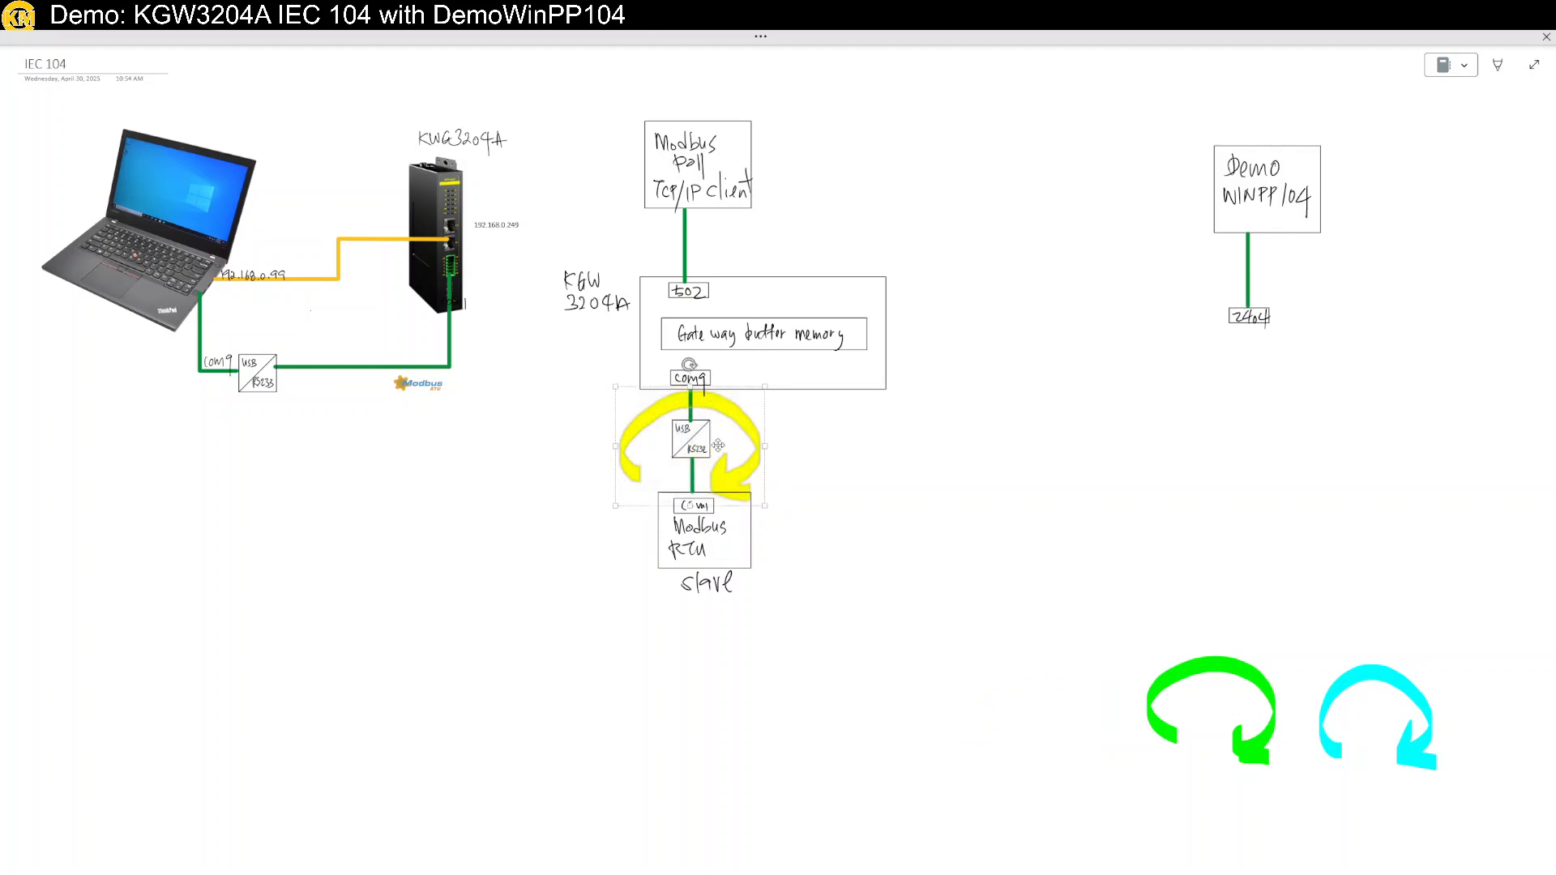
{"action": "left_click", "coordinate": [861, 540]}
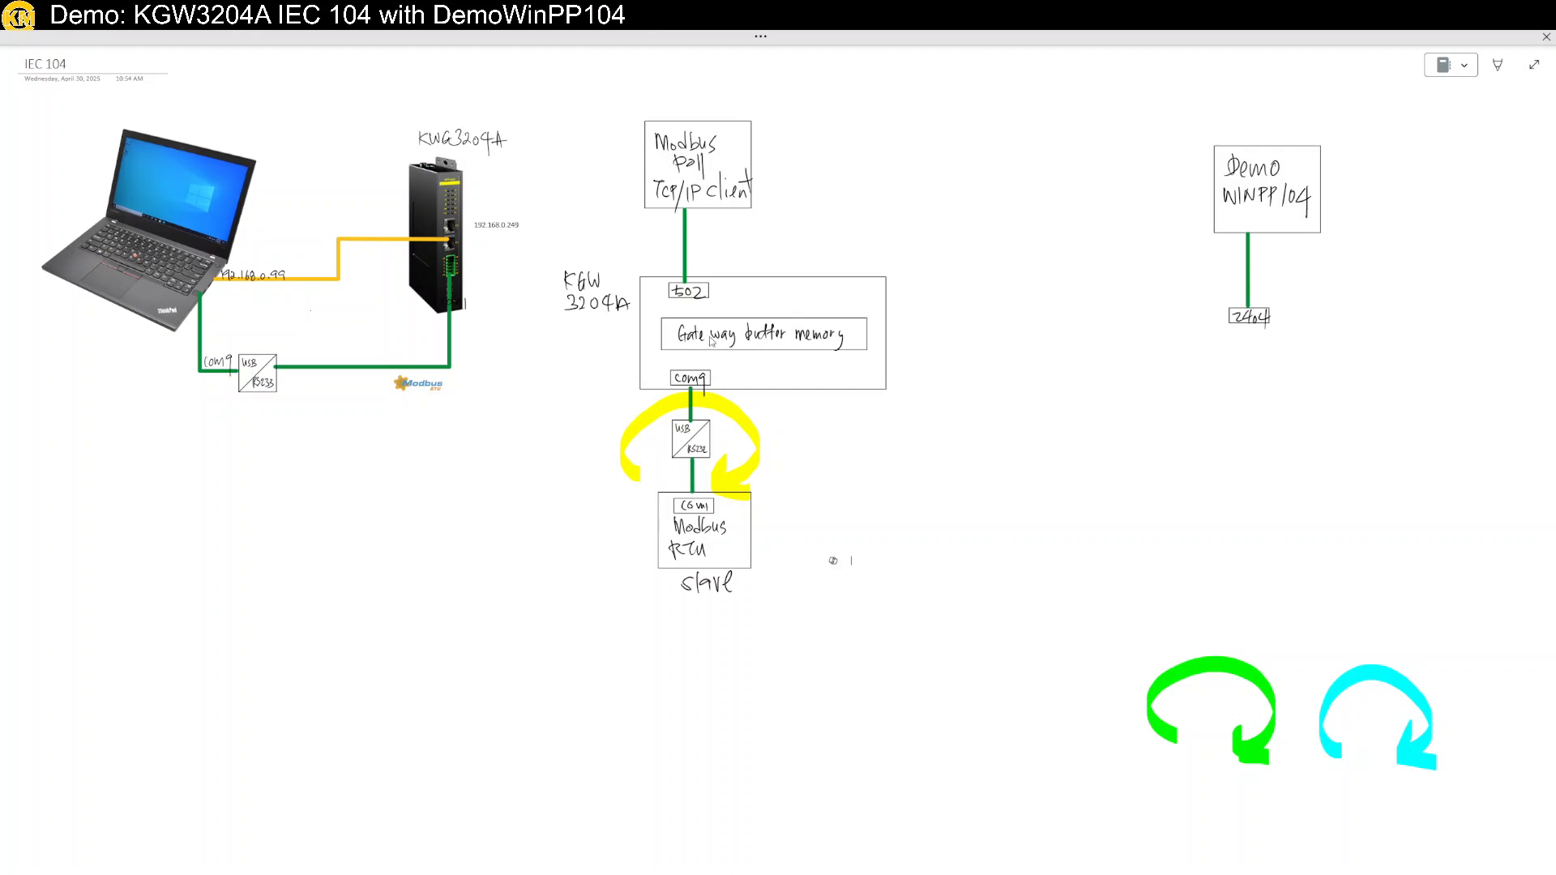
{"action": "left_click_drag", "start_coordinate": [1212, 669], "coordinate": [694, 224]}
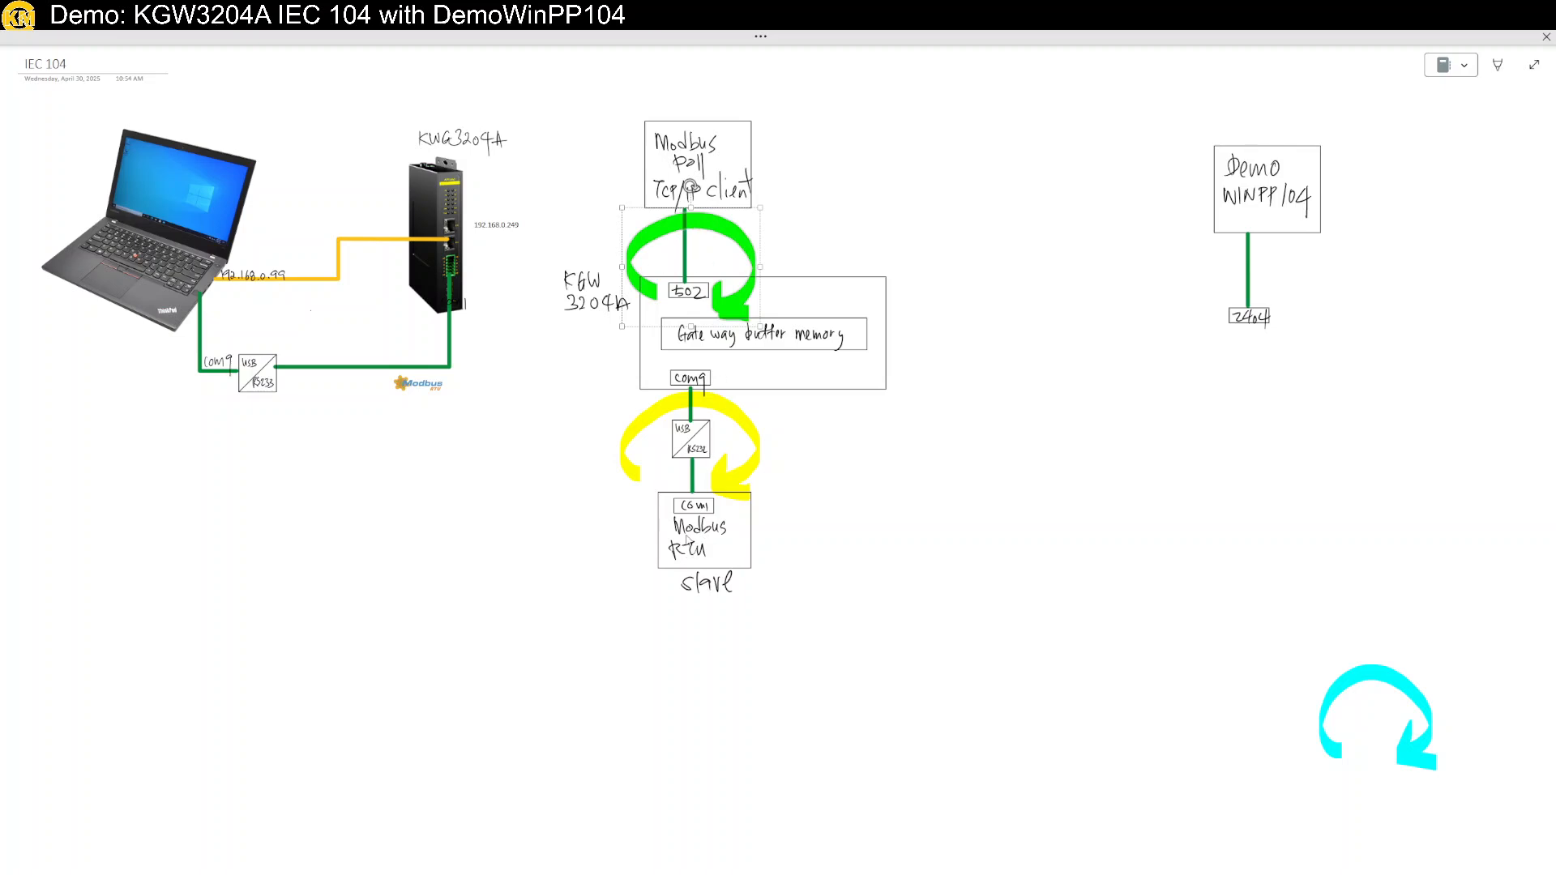
{"action": "left_click", "coordinate": [725, 697]}
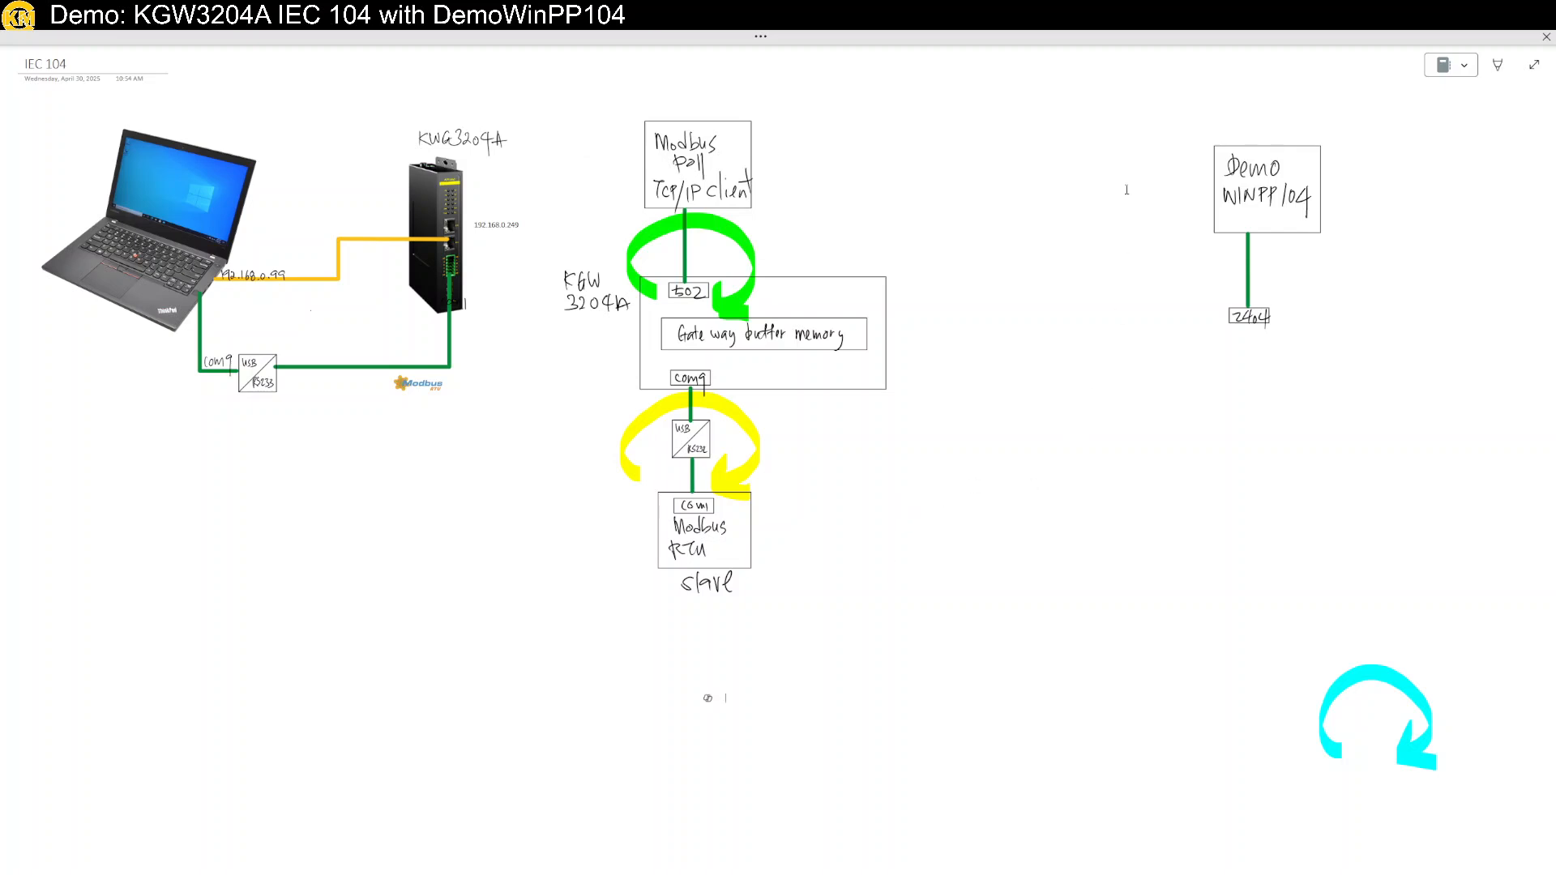
Lasso the Demo WINPP104 block with its link and move it above the gateway box.
{"action": "mouse_move", "coordinate": [1140, 115]}
{"action": "left_mouse_down"}
{"action": "mouse_move", "coordinate": [1413, 347]}
{"action": "mouse_move", "coordinate": [1414, 371]}
{"action": "left_mouse_up"}
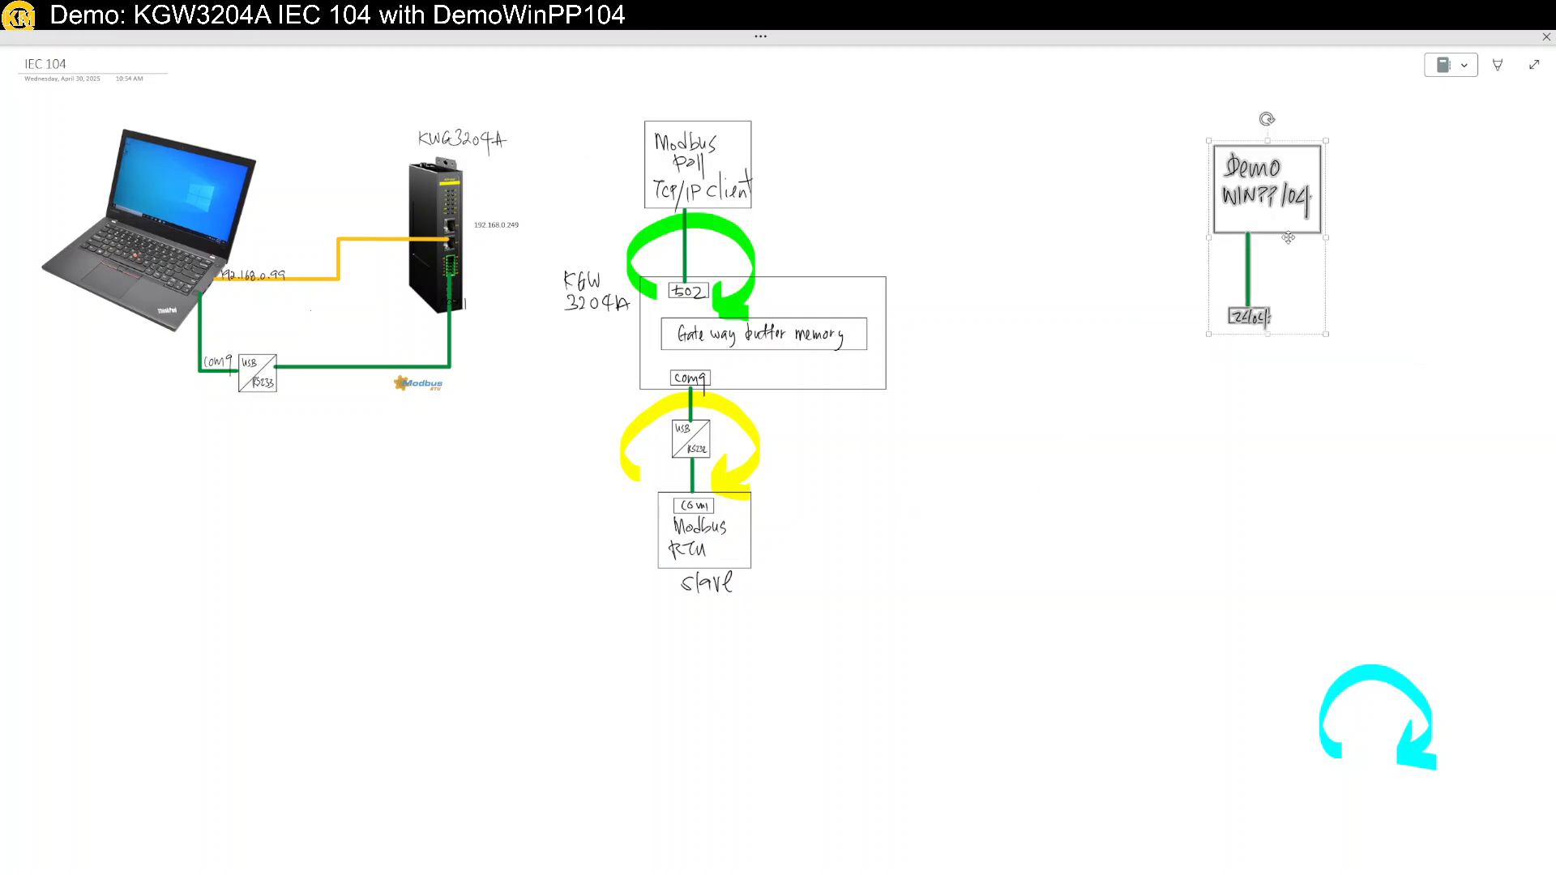
{"action": "left_click_drag", "start_coordinate": [1281, 225], "coordinate": [854, 206]}
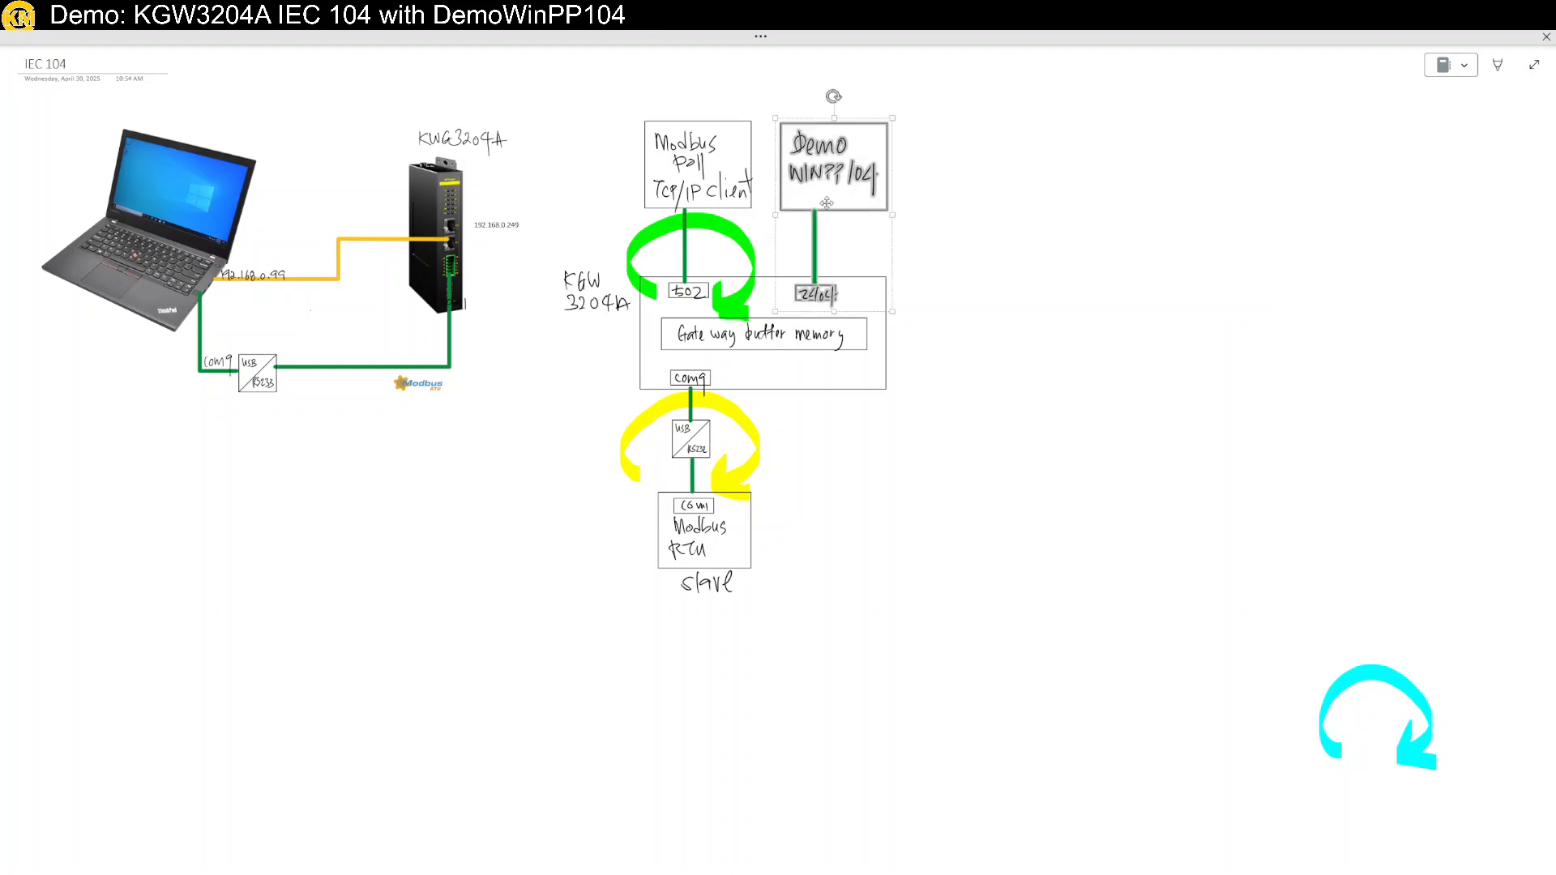
{"action": "left_click", "coordinate": [983, 235]}
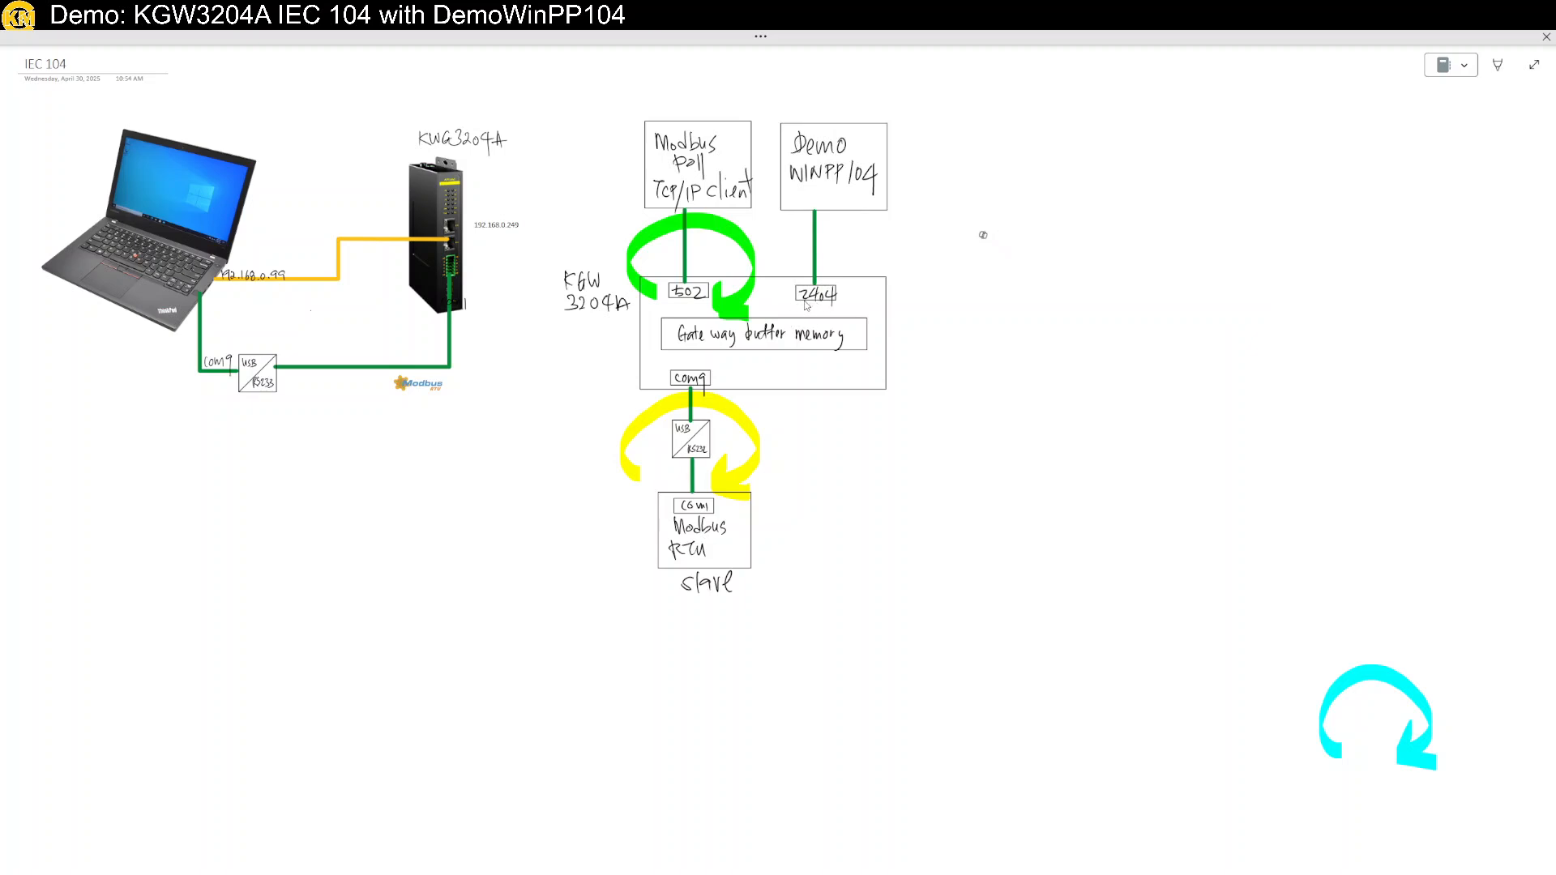
Place the cyan curved arrow around the 2404 link.
{"action": "left_click", "coordinate": [1376, 679]}
{"action": "left_click_drag", "start_coordinate": [1381, 674], "coordinate": [841, 229]}
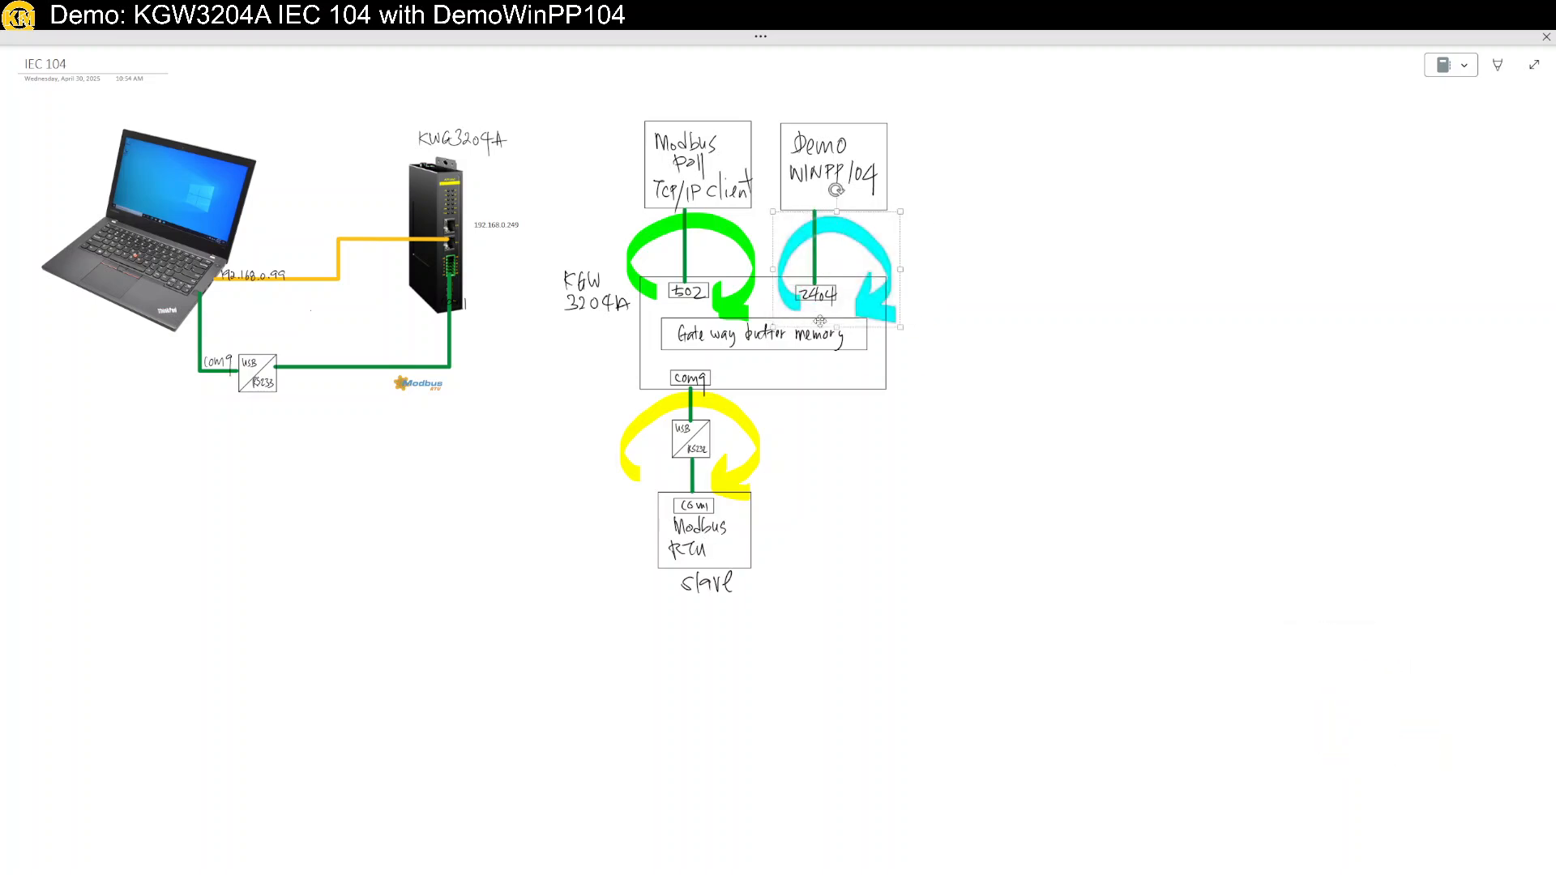
{"action": "left_click", "coordinate": [831, 401]}
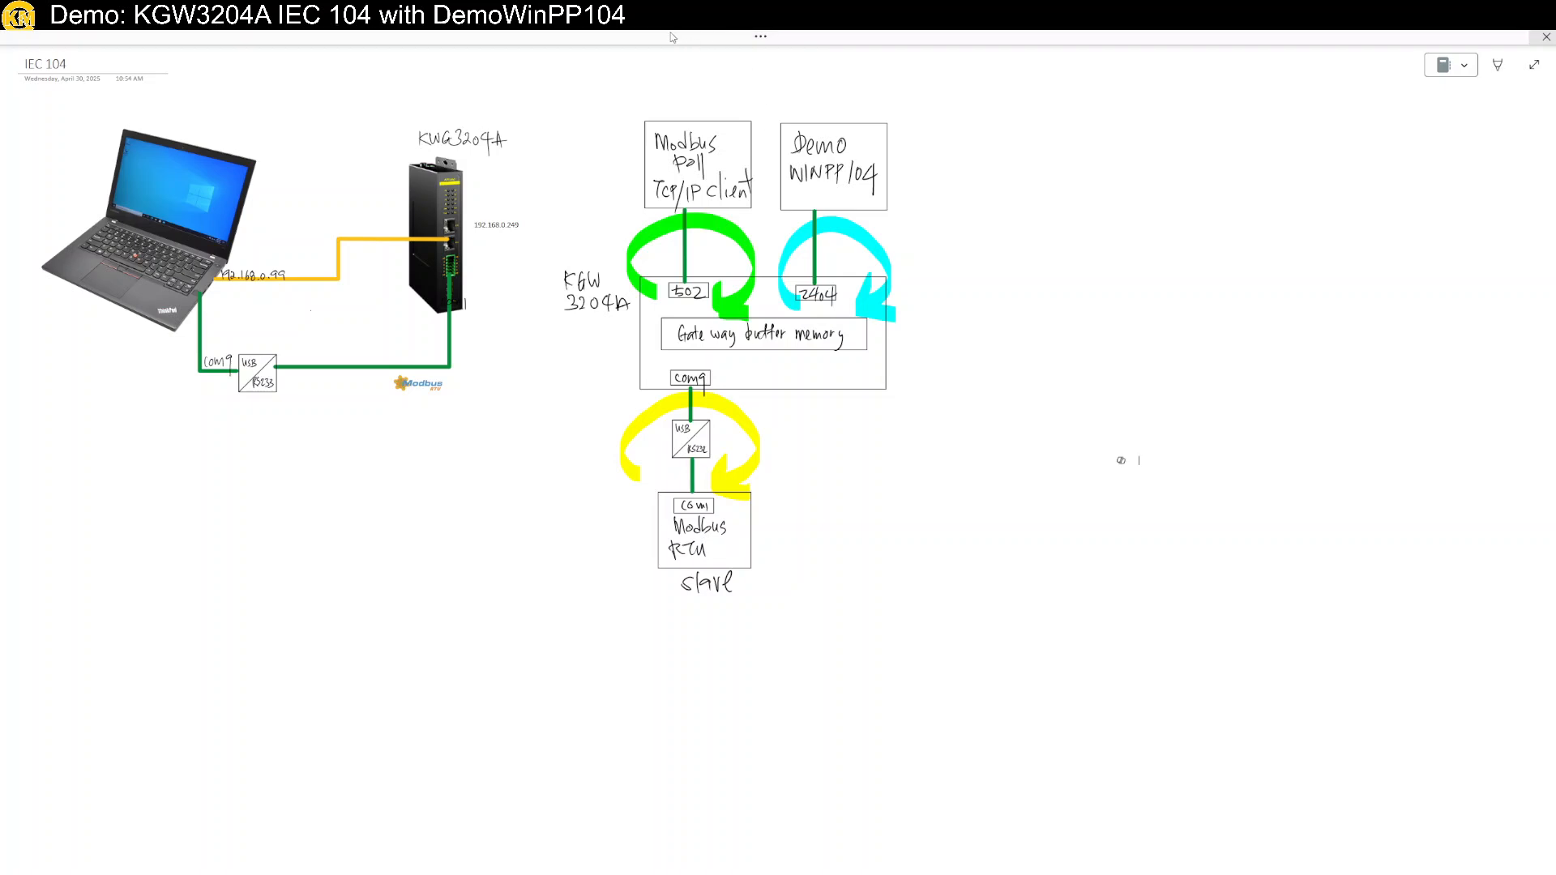
Maximise the remote session, return to the 192.168.0.249 gateway login page, and move the traffic log aside.
{"action": "mouse_move", "coordinate": [1423, 36]}
{"action": "left_mouse_down"}
{"action": "mouse_move", "coordinate": [792, 201]}
{"action": "mouse_move", "coordinate": [0, 152]}
{"action": "left_mouse_up"}
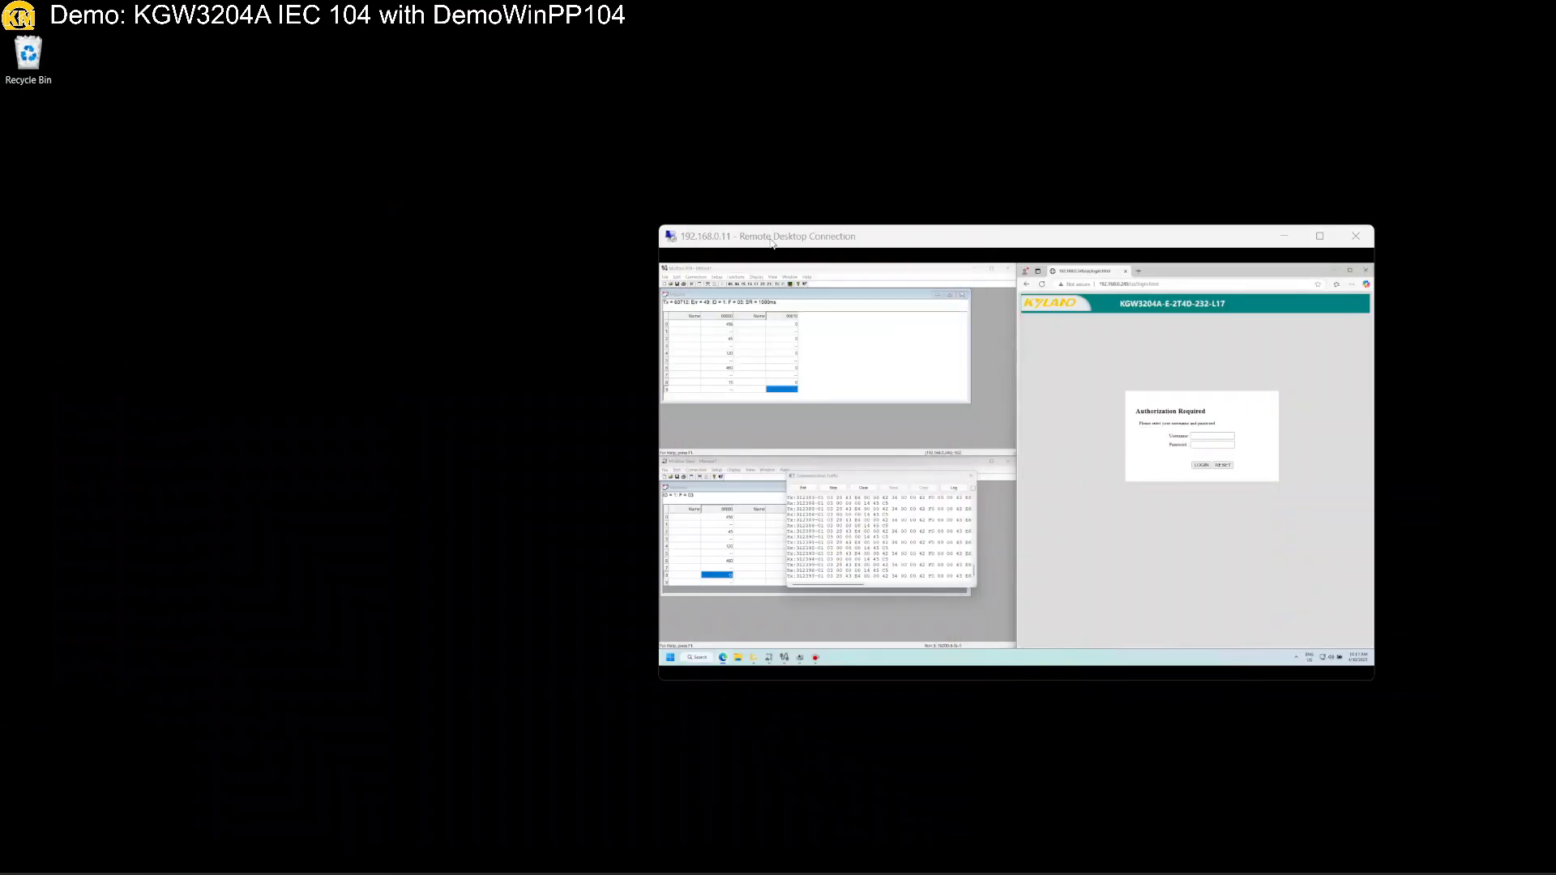
{"action": "double_click", "coordinate": [812, 240]}
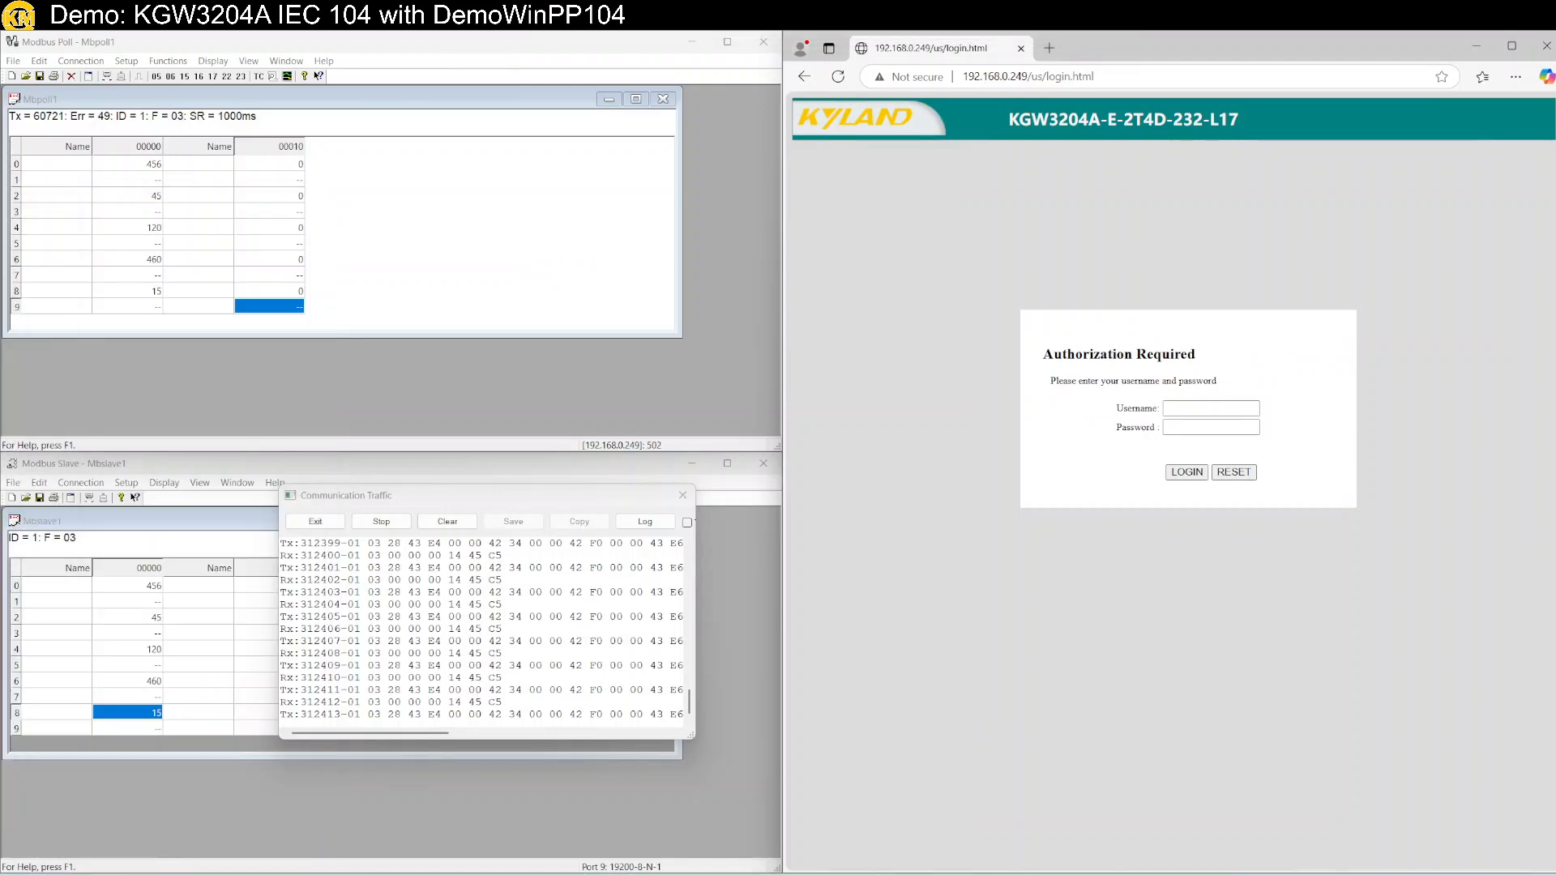
{"action": "key", "text": "super+Right"}
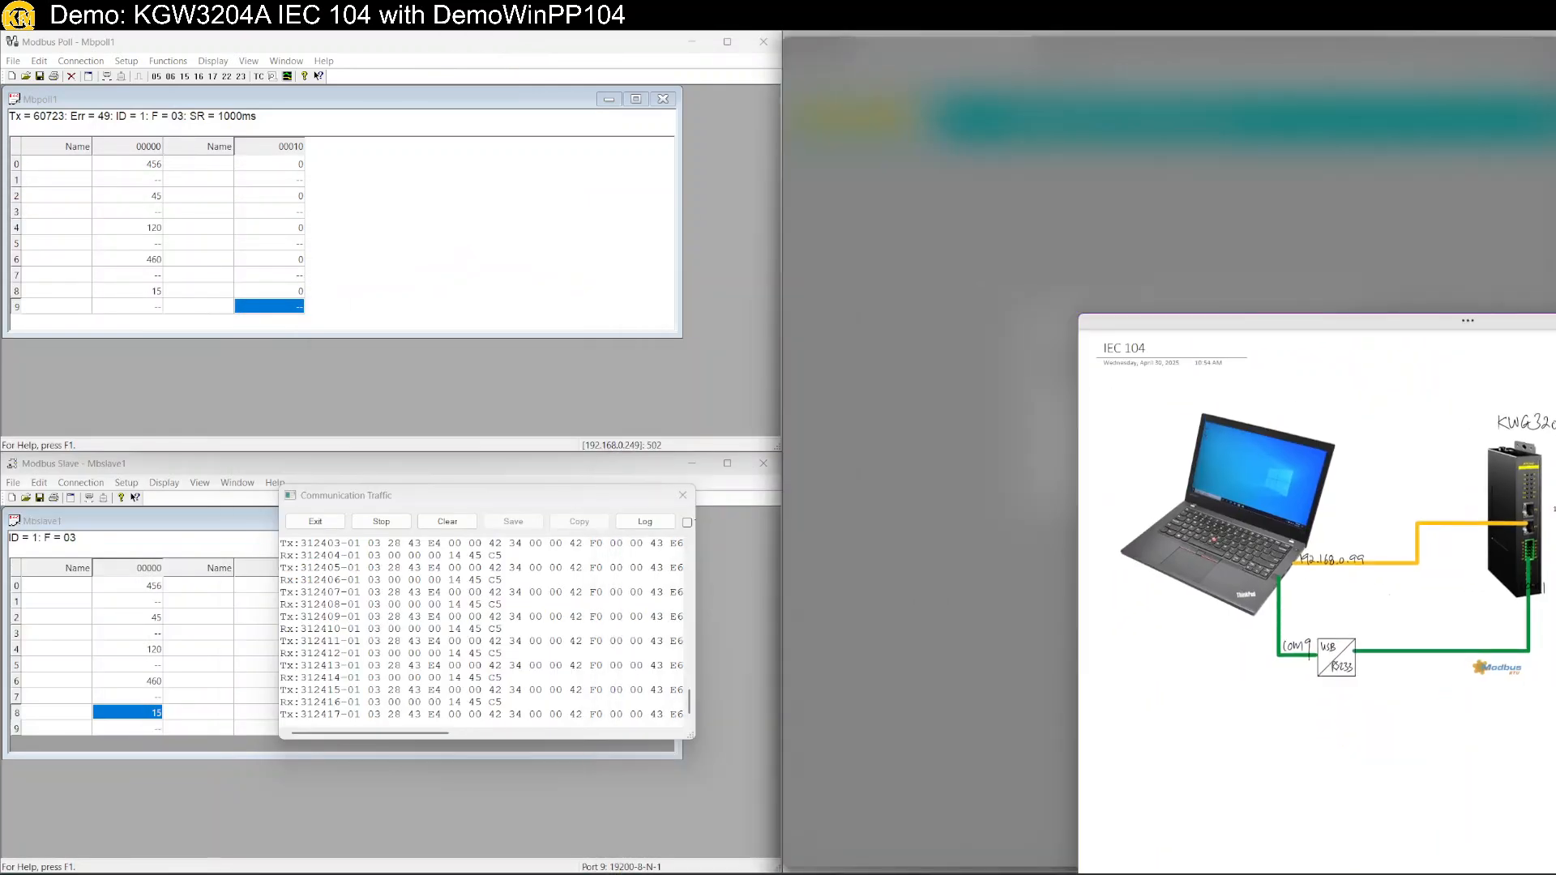
{"action": "key", "text": "Escape"}
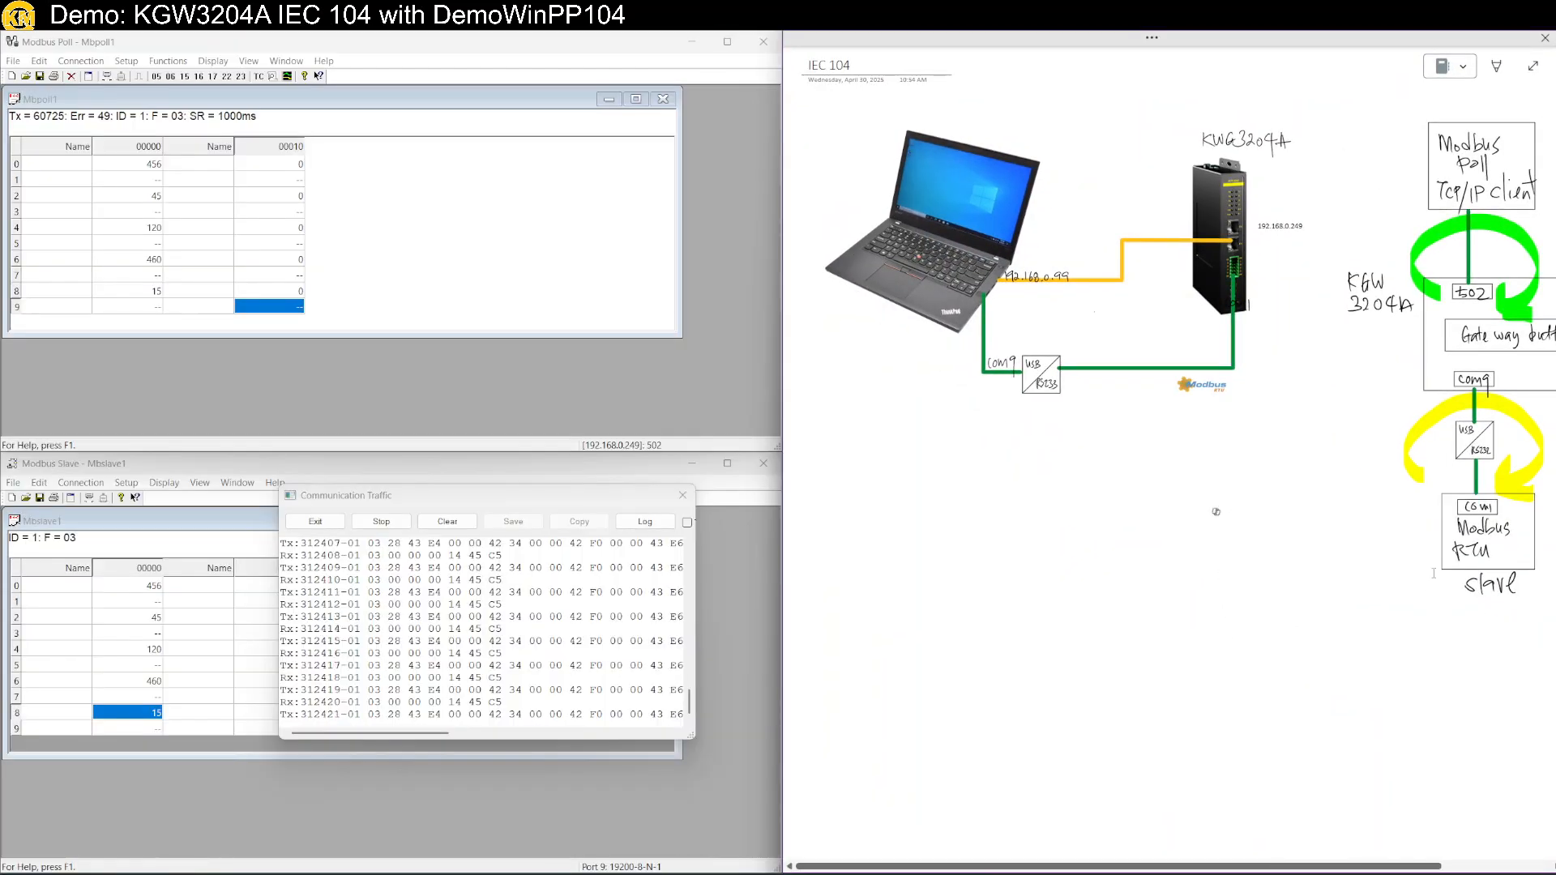
{"action": "scroll", "coordinate": [1434, 583], "scroll_direction": "right", "scroll_amount": 5}
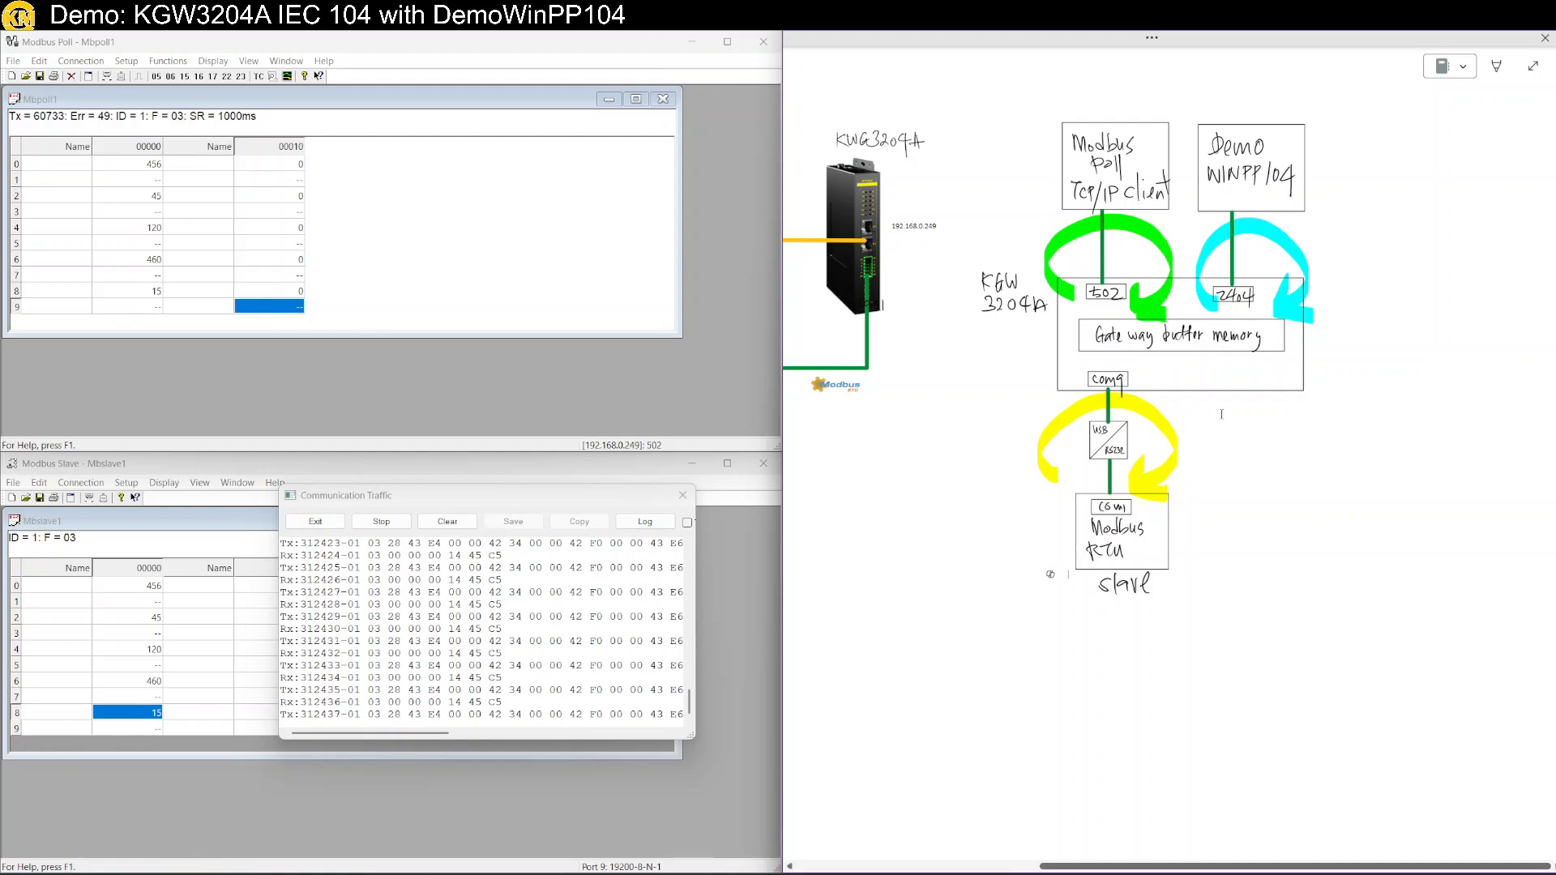
{"action": "key", "text": "alt+Tab"}
{"action": "left_click_drag", "start_coordinate": [500, 505], "coordinate": [589, 696]}
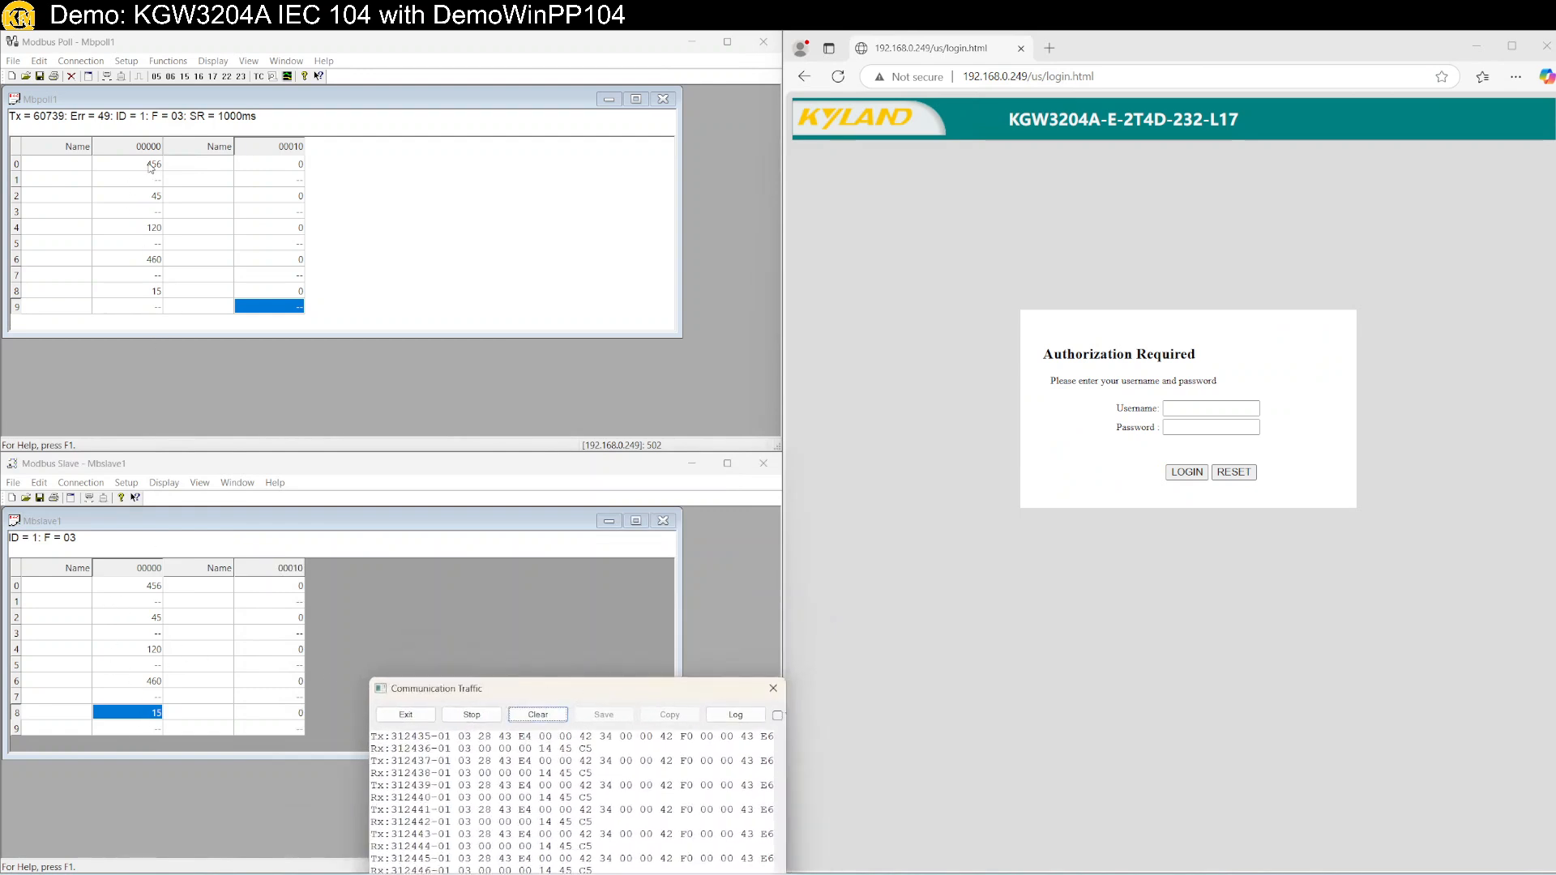
Format all Modbus Slave registers as big-endian 32-bit floats.
{"action": "double_click", "coordinate": [155, 586]}
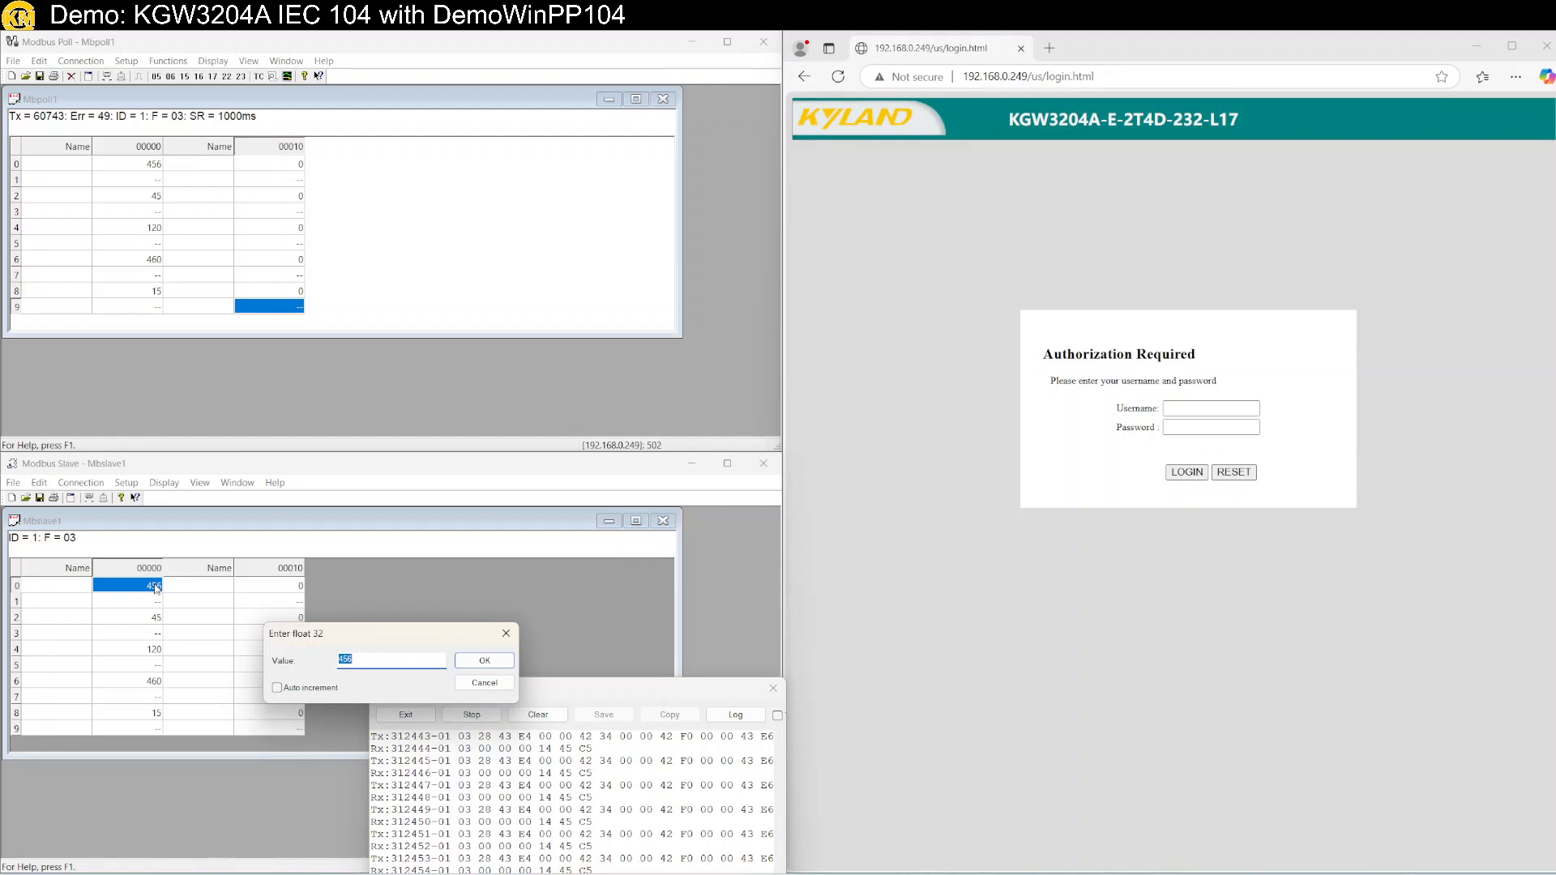
{"action": "left_click", "coordinate": [484, 684]}
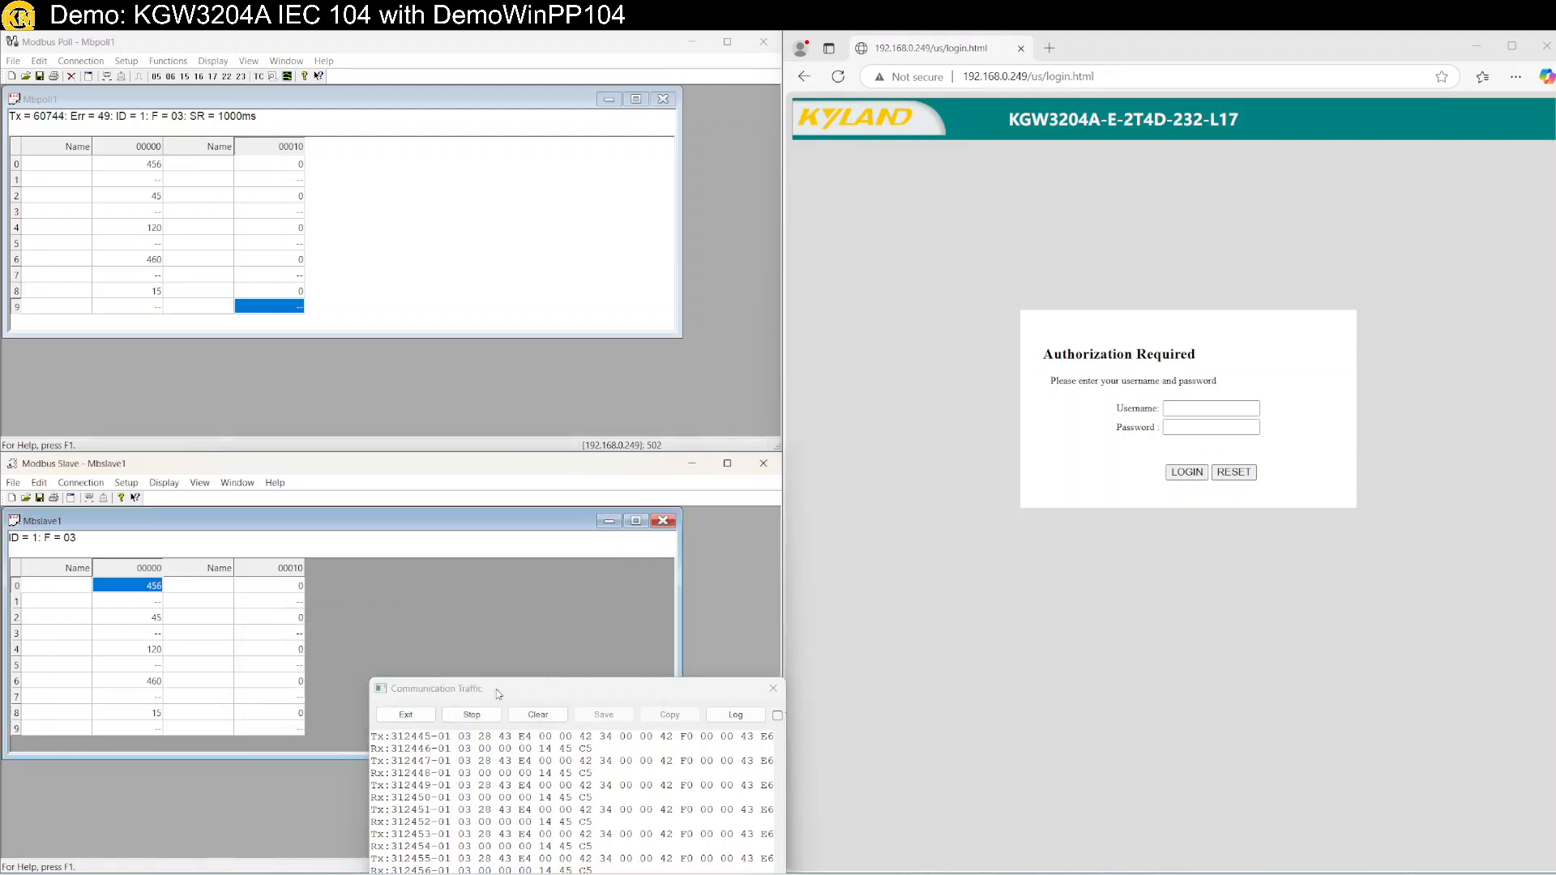
{"action": "left_click", "coordinate": [275, 733], "text": "shift"}
{"action": "right_click", "coordinate": [303, 568]}
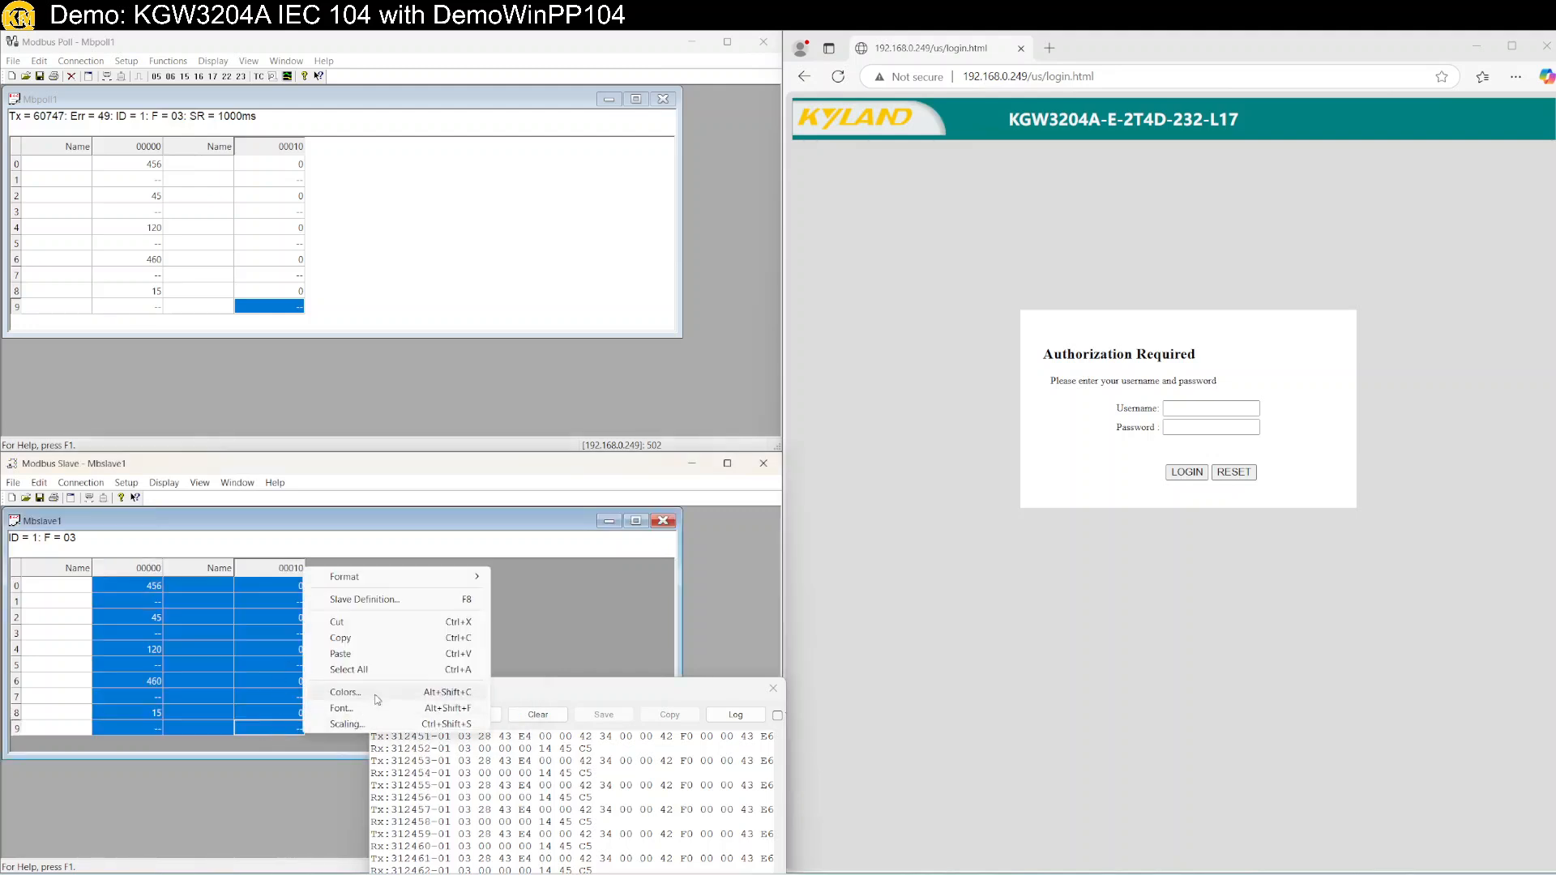
{"action": "mouse_move", "coordinate": [384, 583]}
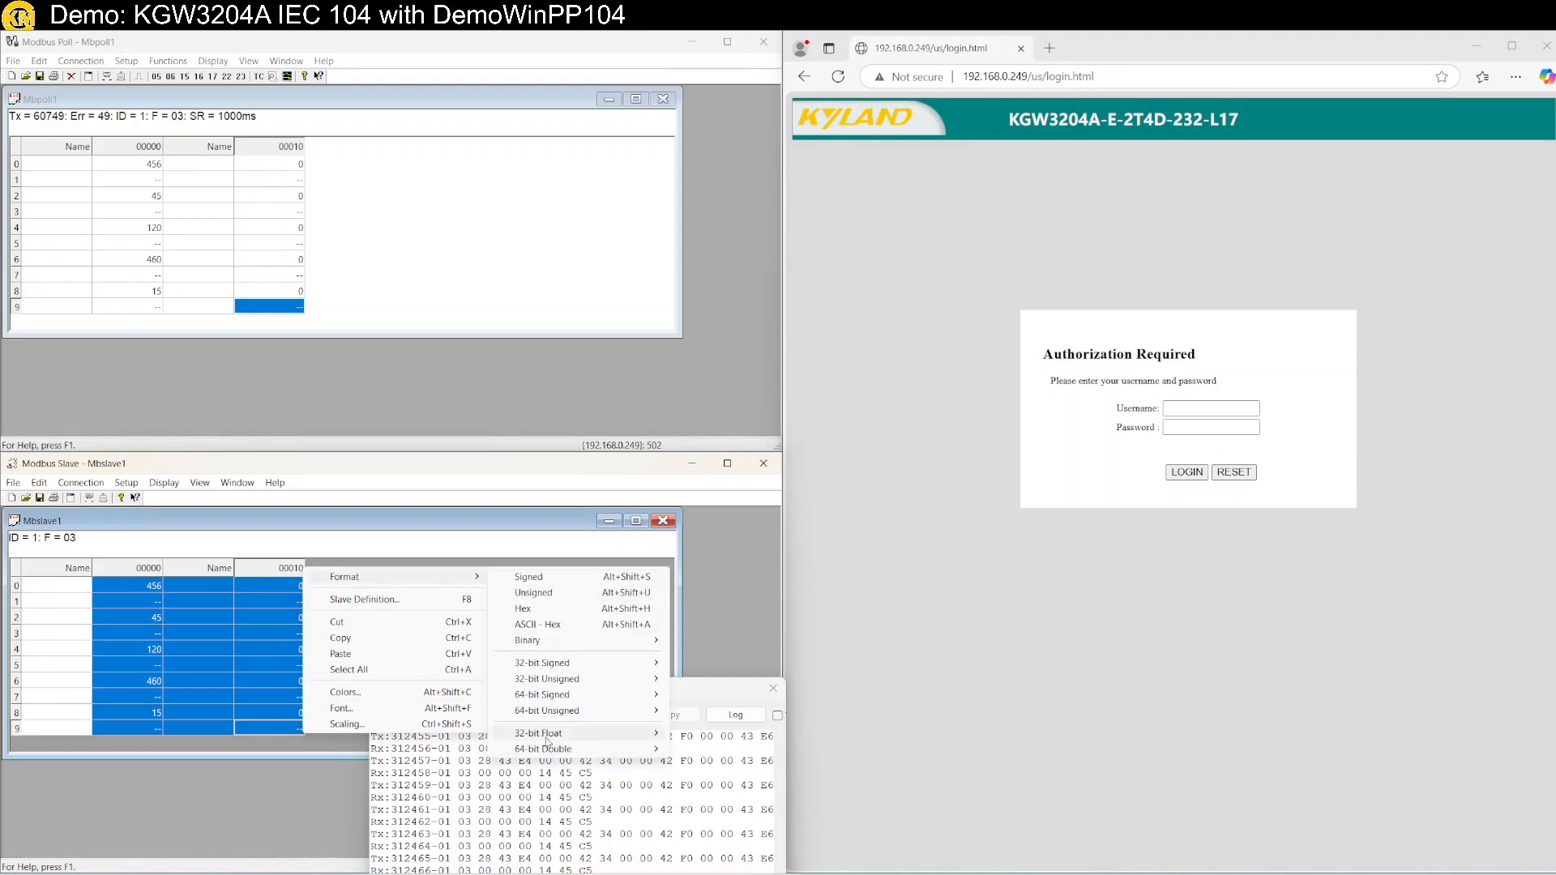
{"action": "mouse_move", "coordinate": [549, 740]}
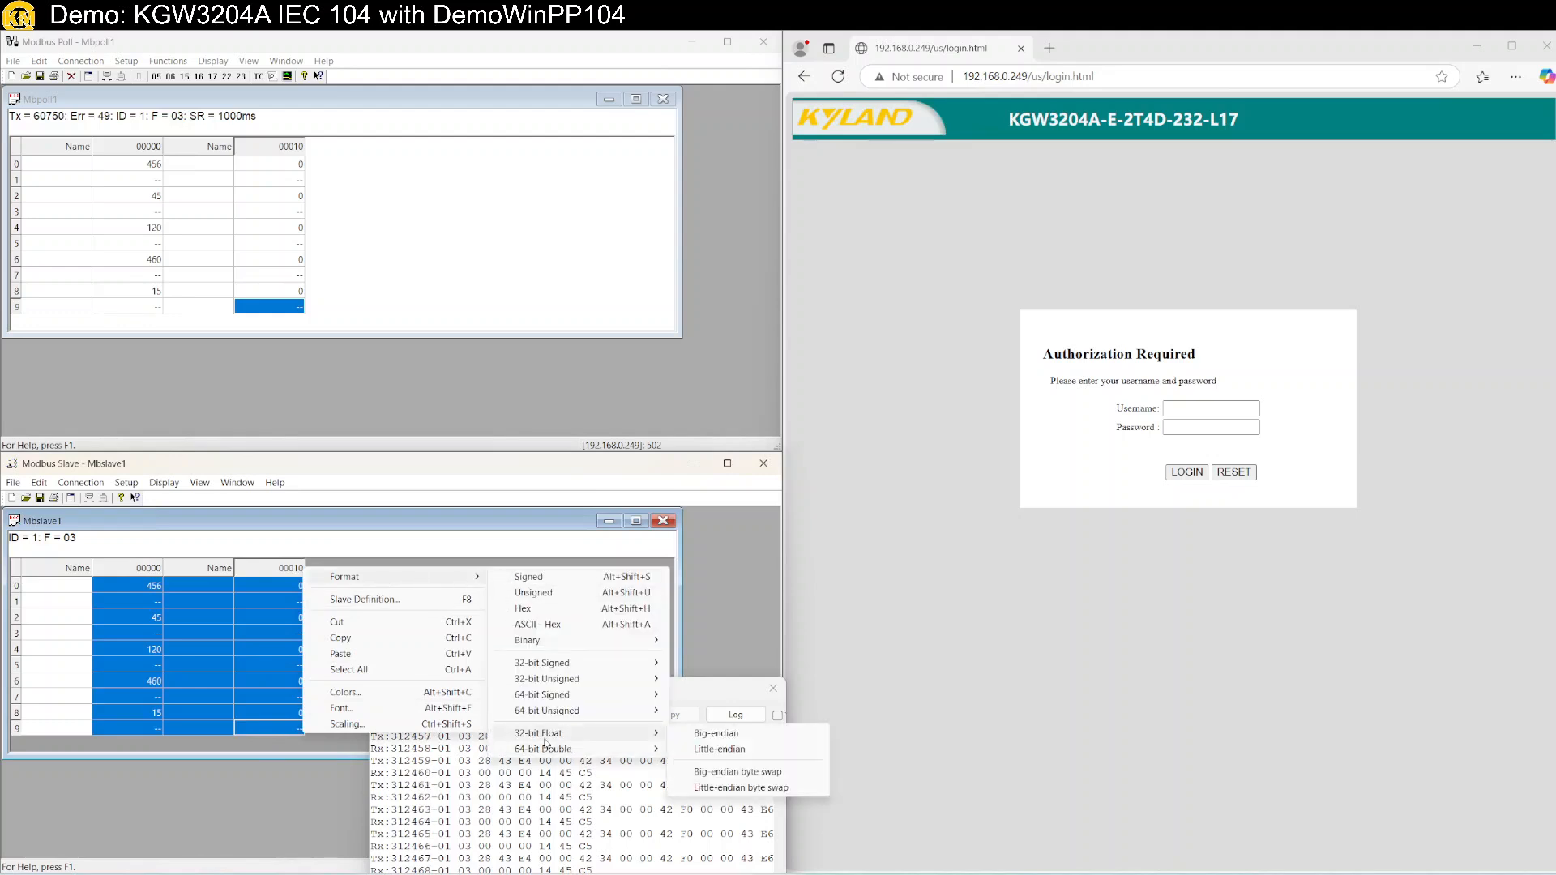
{"action": "left_click", "coordinate": [721, 736]}
{"action": "left_click", "coordinate": [202, 696]}
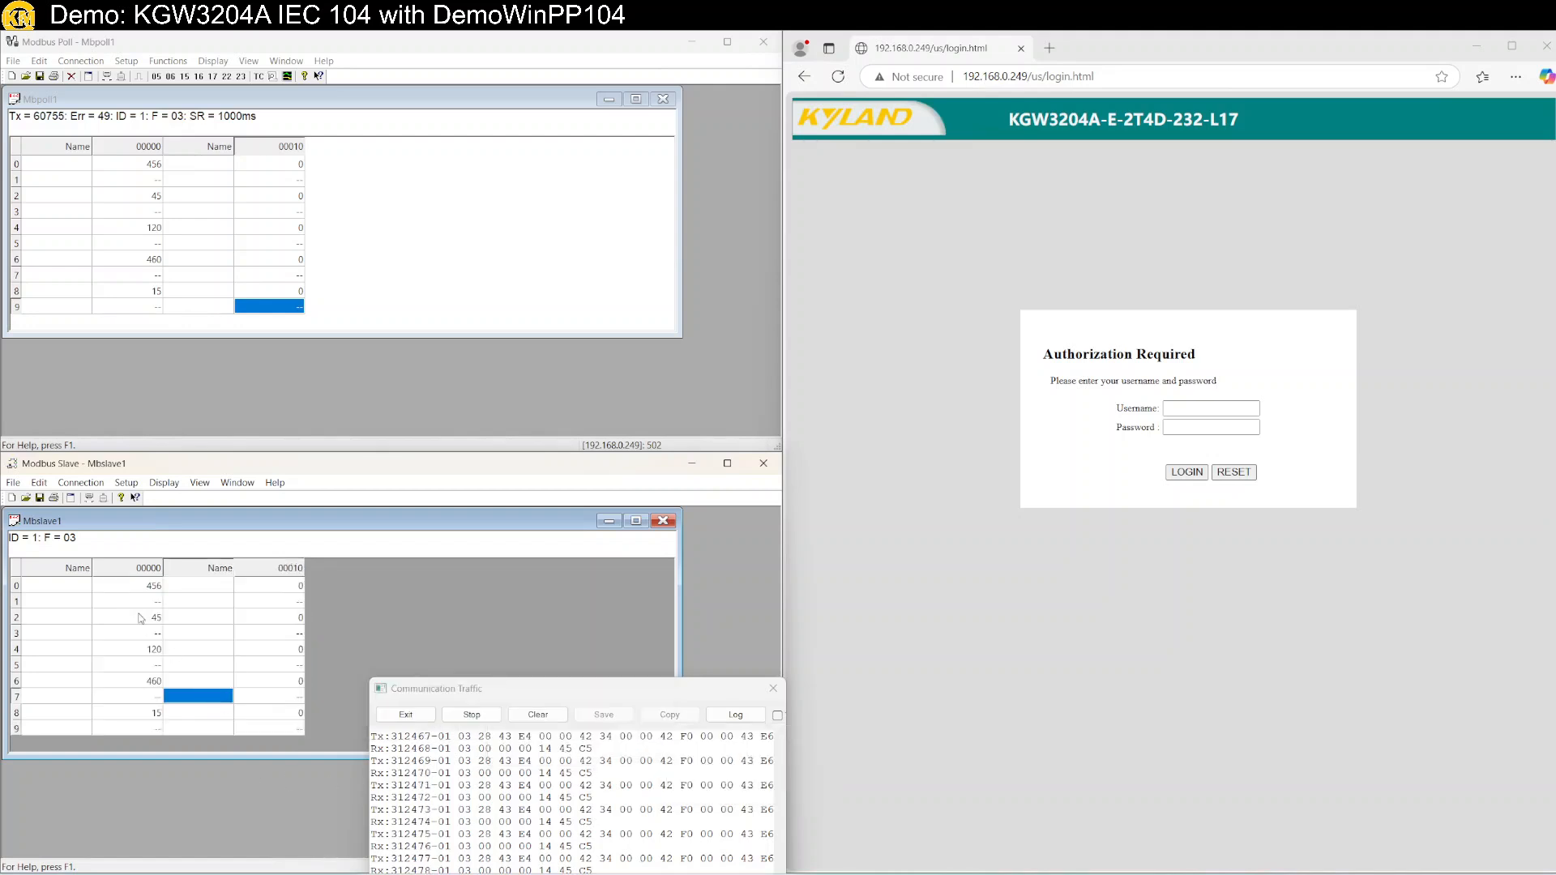
Enter 123.456 as the value of register 0.
{"action": "left_click", "coordinate": [130, 584]}
{"action": "double_click", "coordinate": [138, 588]}
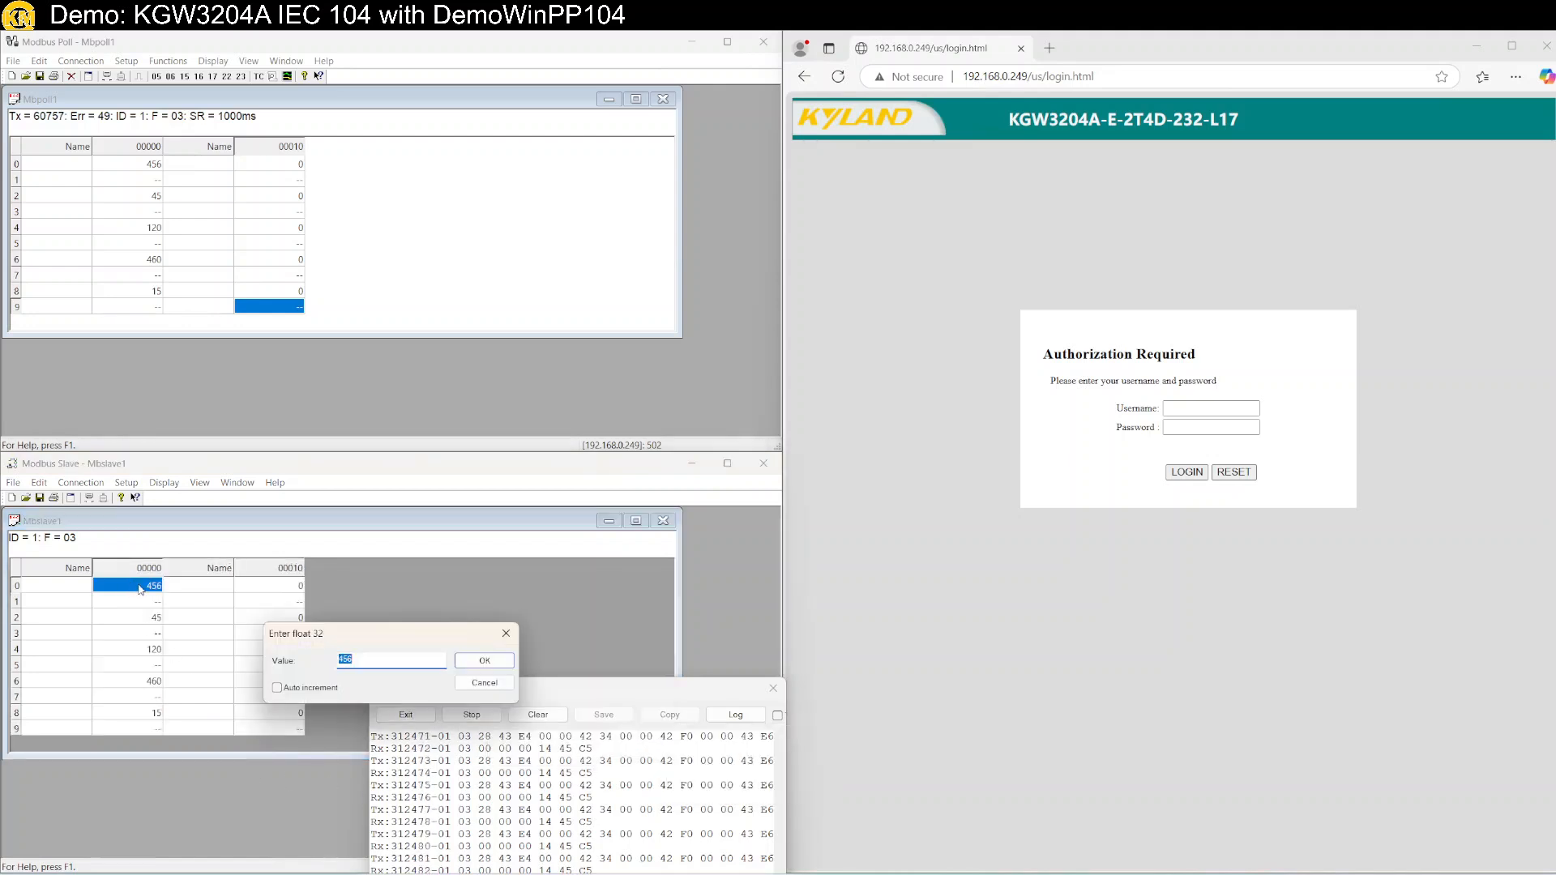
{"action": "type", "text": "123.456"}
{"action": "key", "text": "Return"}
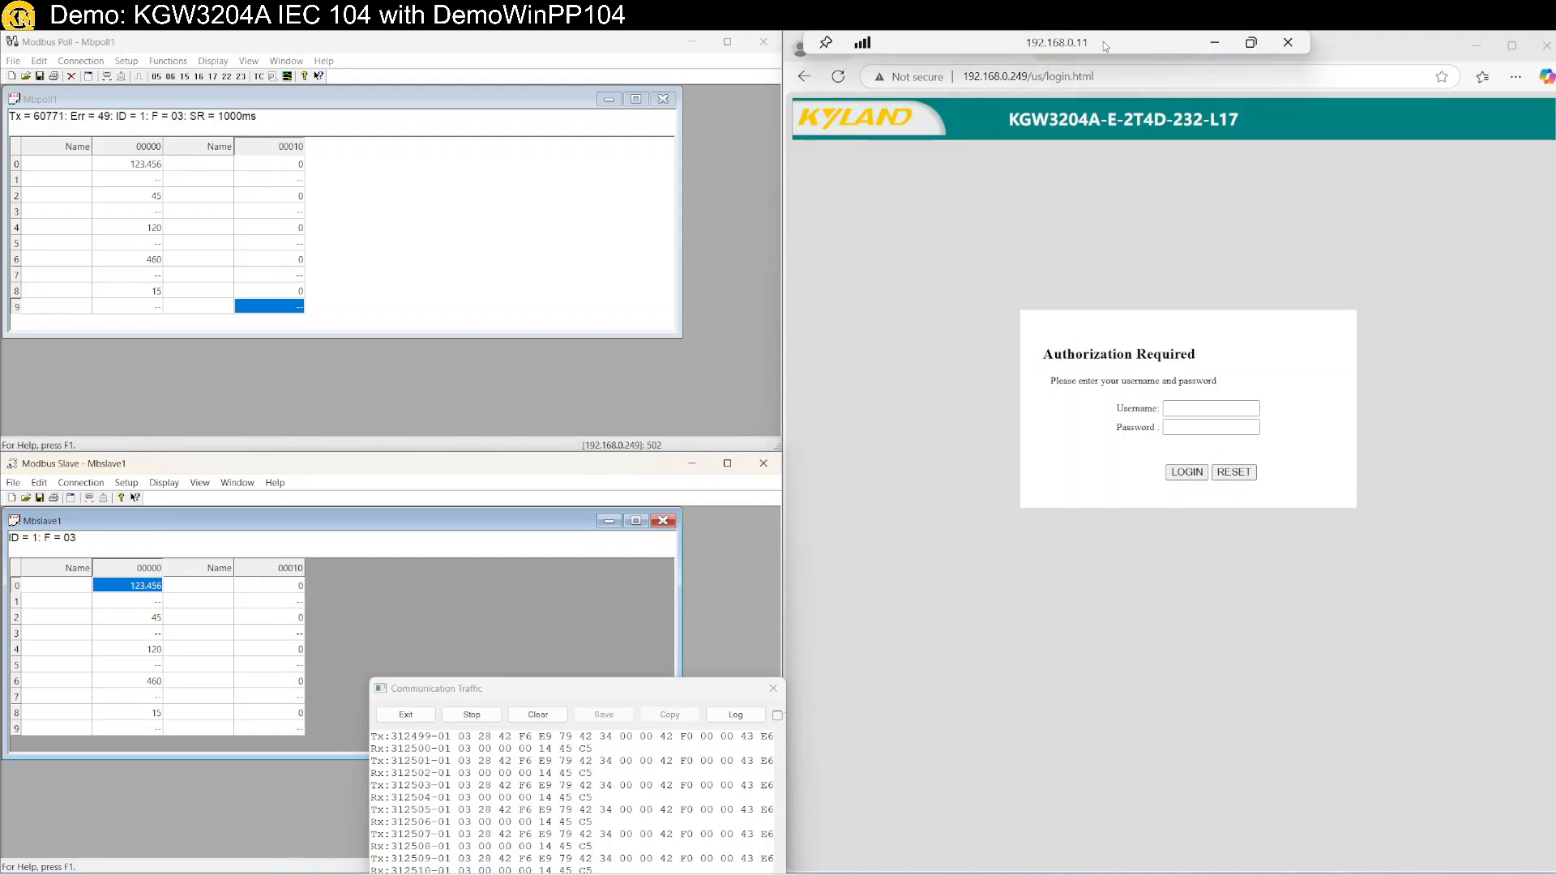
Move the OneNote diagram aside, re-maximise the remote session, and switch to Integrated Configuration Environment.
{"action": "double_click", "coordinate": [1102, 41]}
{"action": "left_click", "coordinate": [1050, 573]}
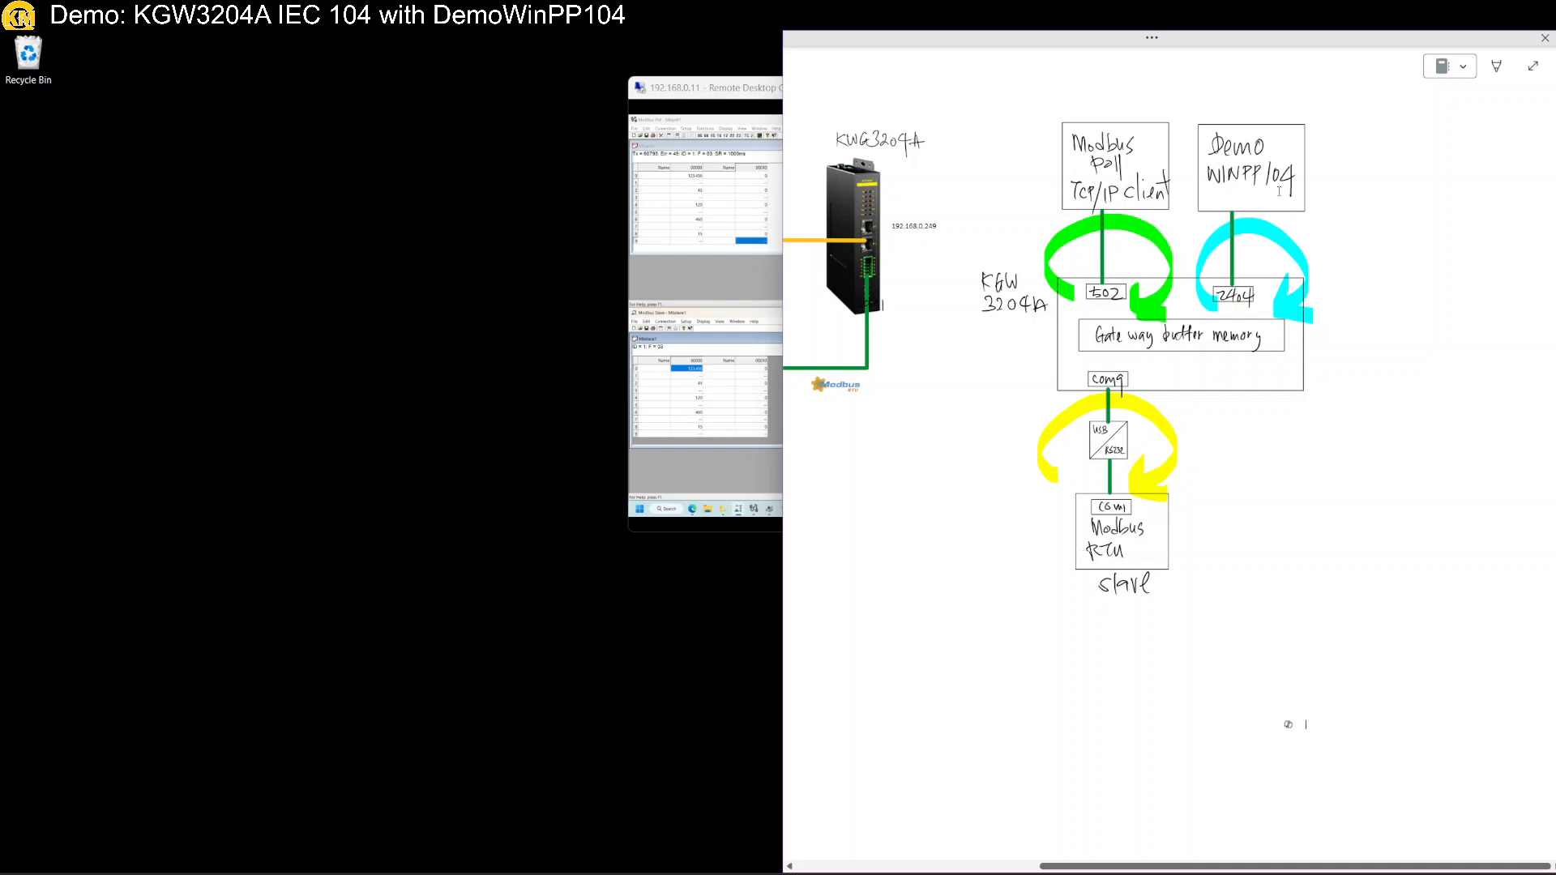
{"action": "left_click_drag", "start_coordinate": [1419, 41], "coordinate": [1165, 266]}
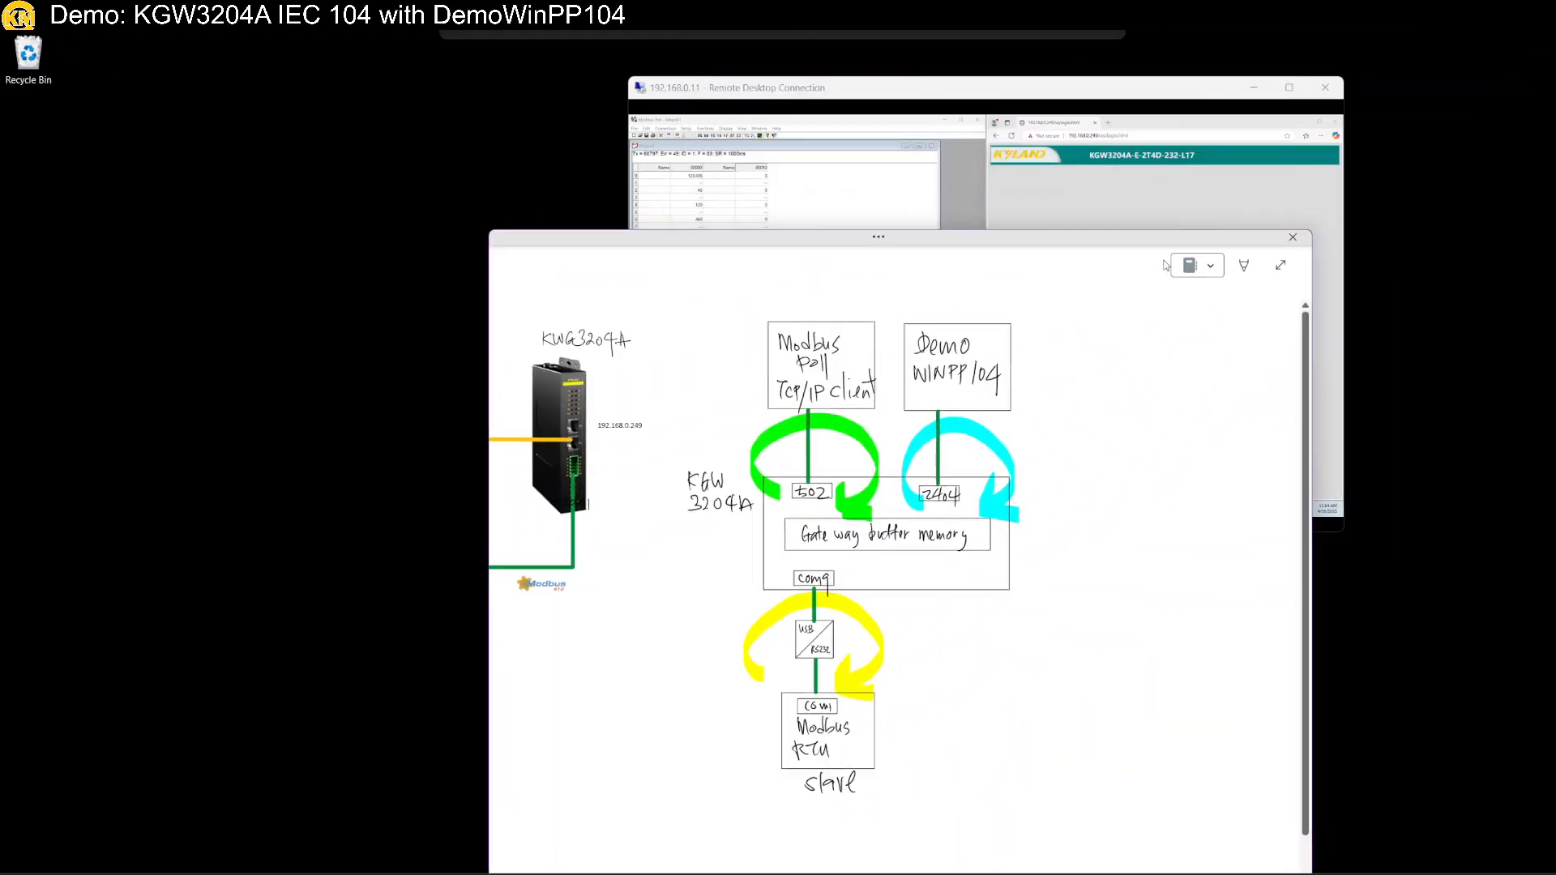
{"action": "double_click", "coordinate": [1055, 91]}
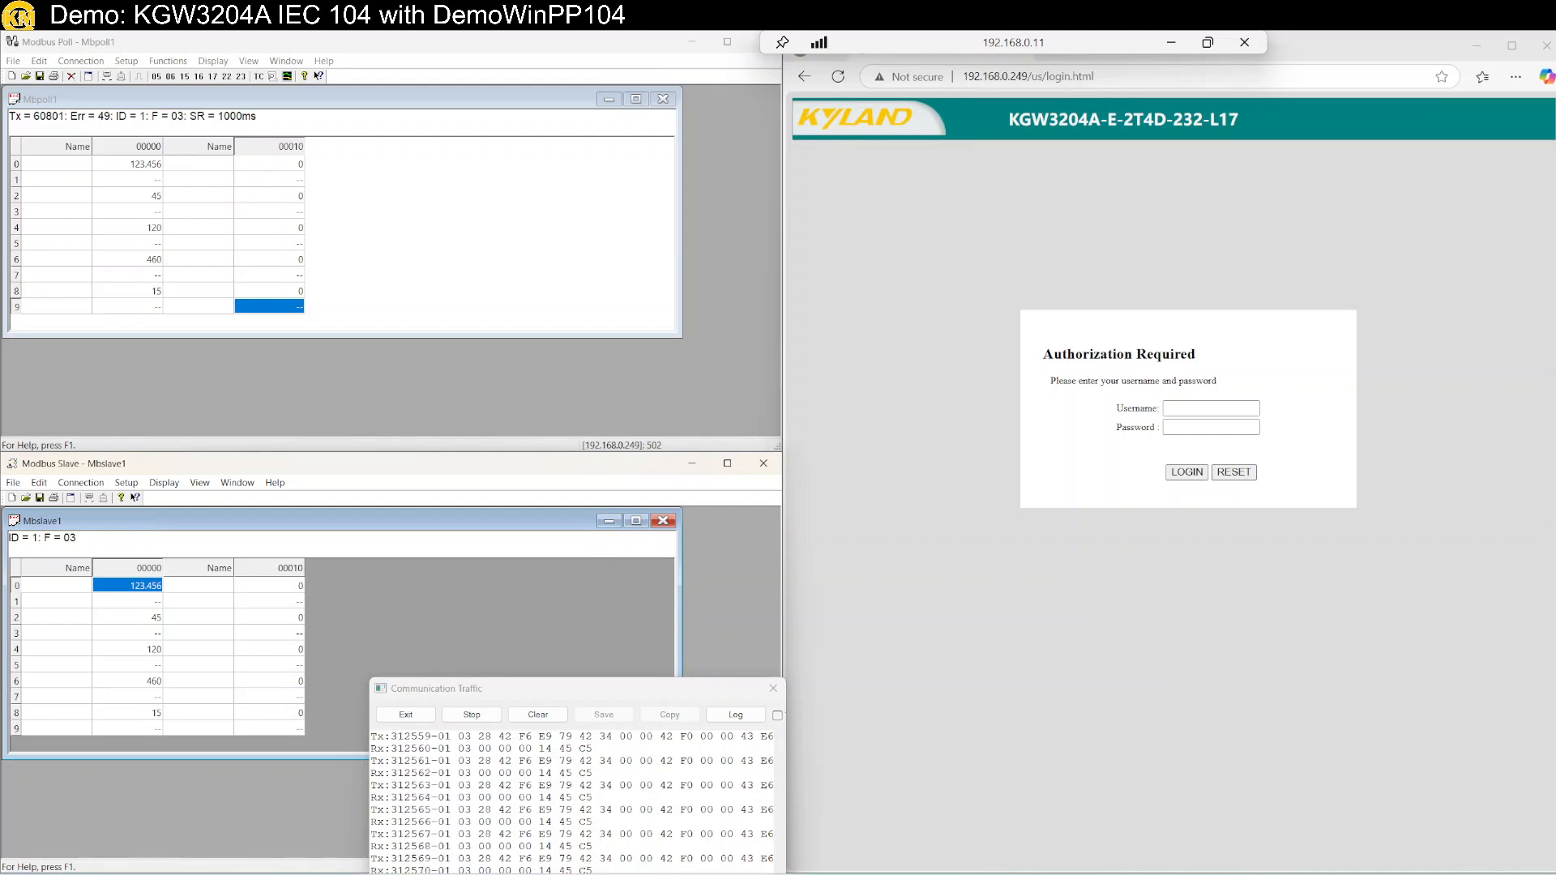
{"action": "key", "text": "alt+Tab"}
{"action": "left_click_drag", "start_coordinate": [1002, 43], "coordinate": [549, 178]}
Maximise the window, connect to the gateway at 192.168.0.249, and show live AI values.
{"action": "double_click", "coordinate": [549, 178]}
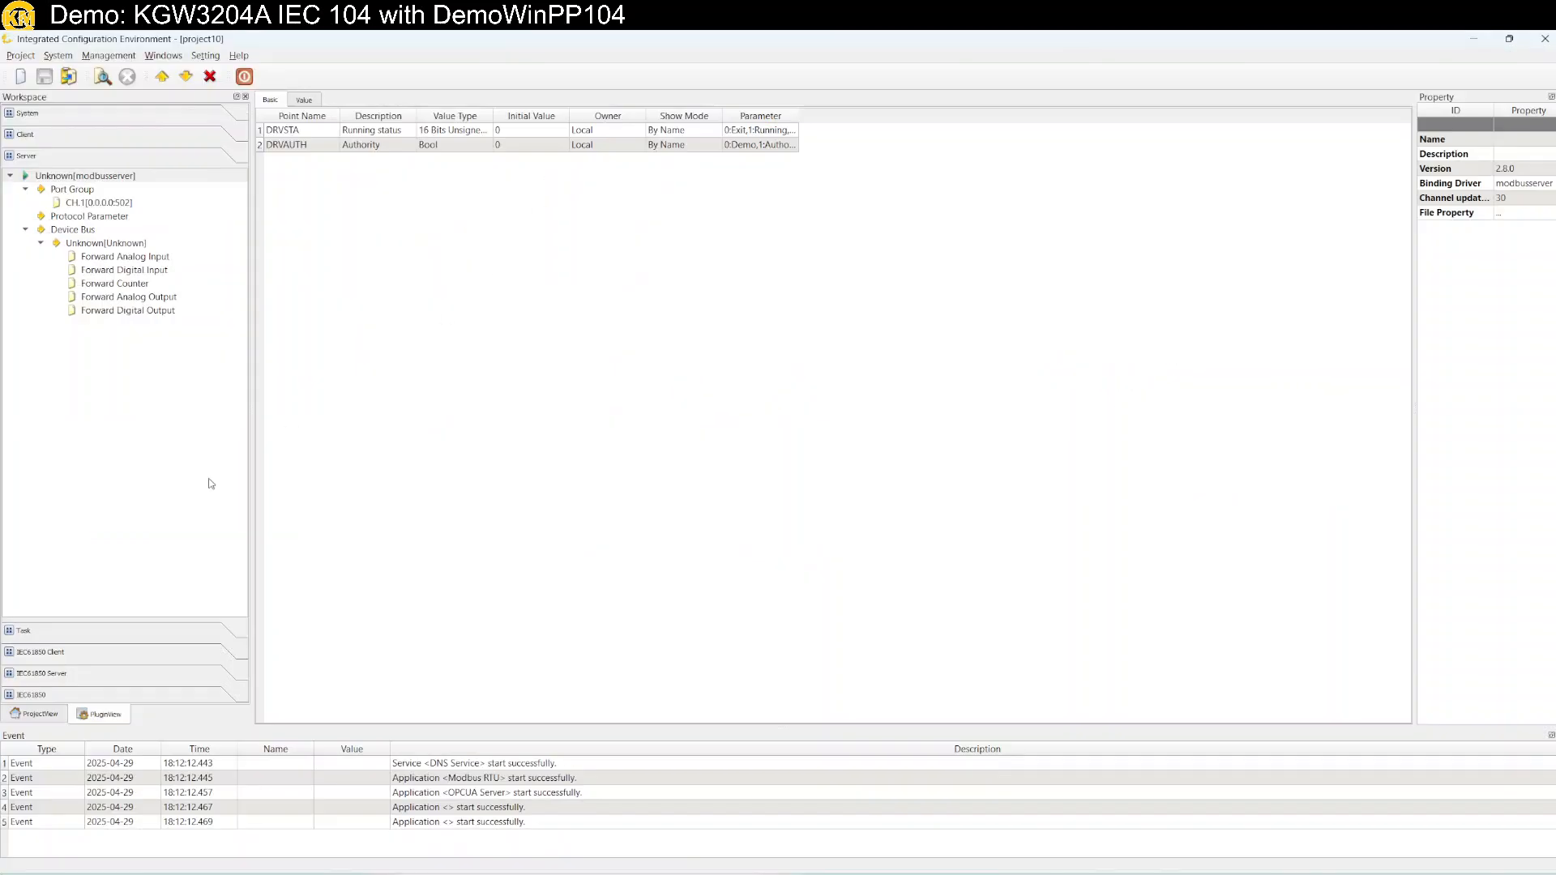
{"action": "left_click", "coordinate": [25, 231]}
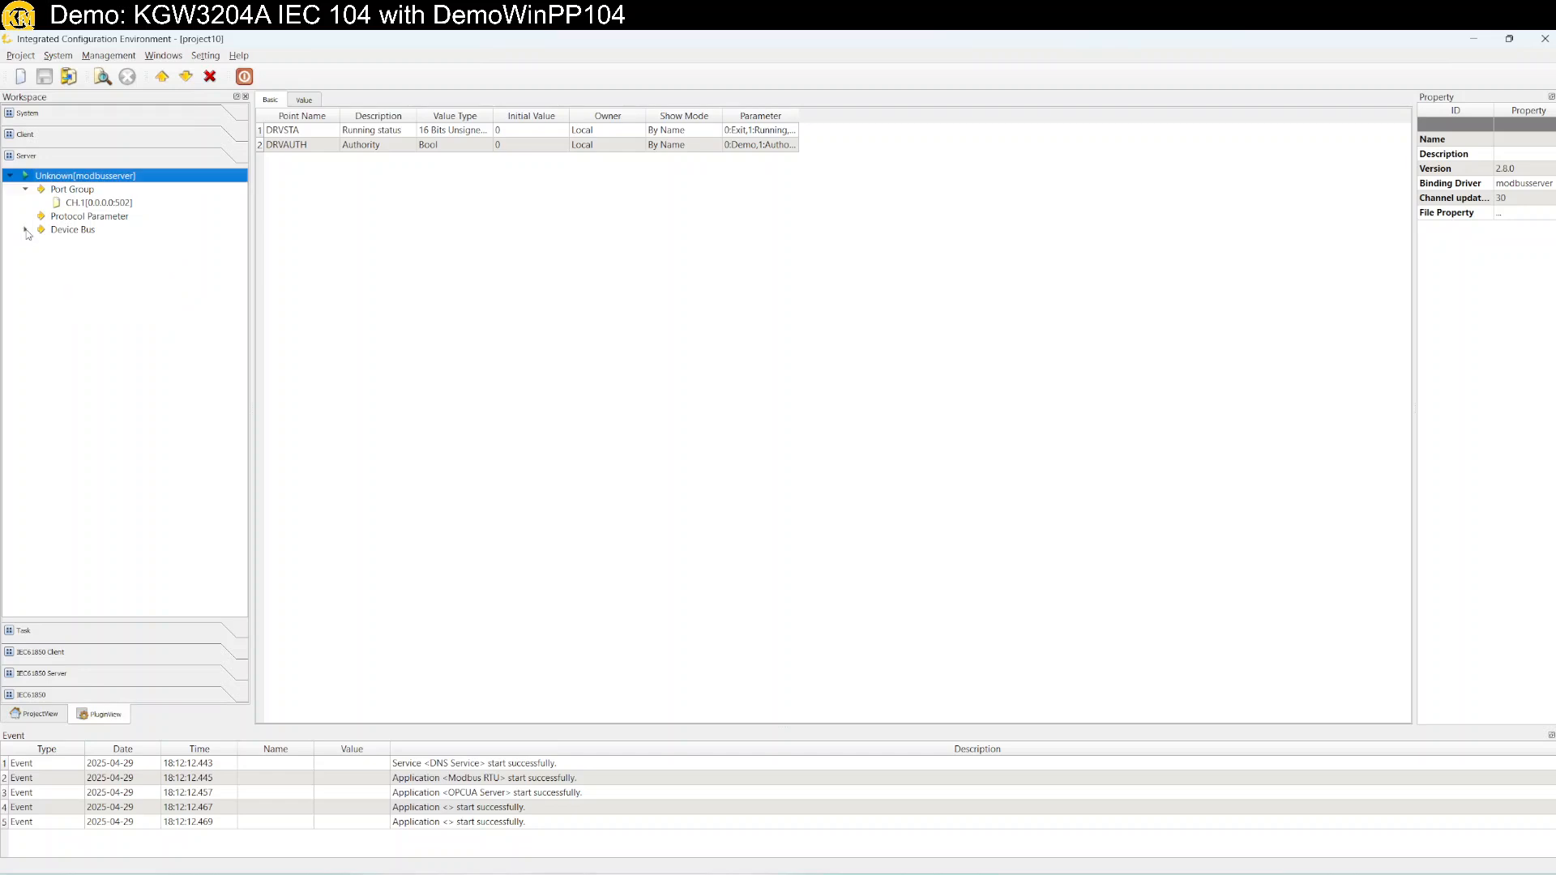
{"action": "left_click", "coordinate": [24, 141]}
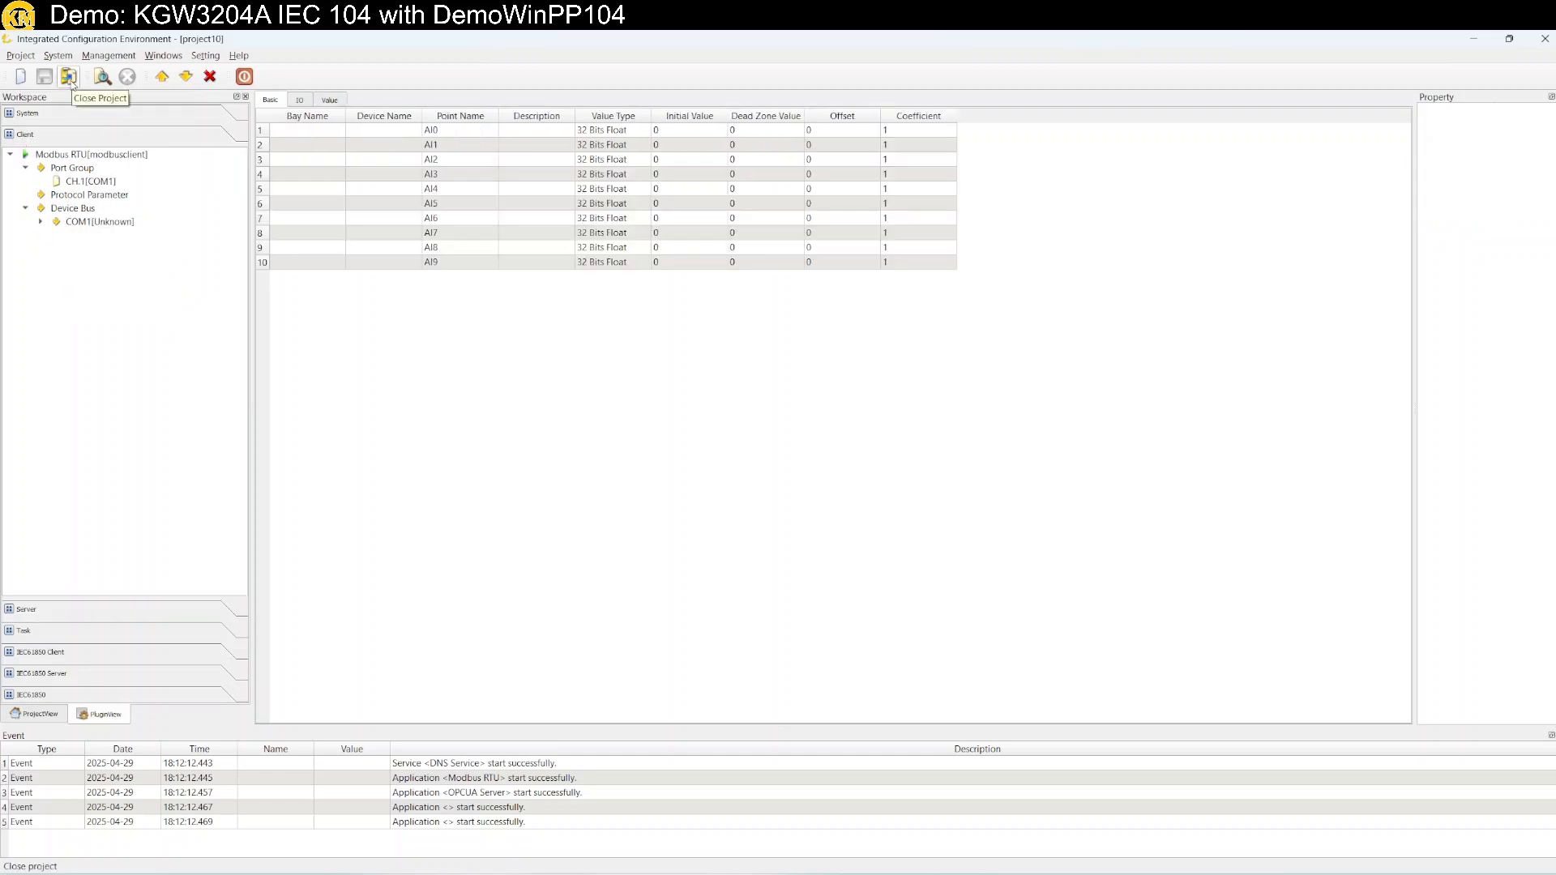
{"action": "left_click", "coordinate": [102, 77]}
{"action": "left_click", "coordinate": [755, 489]}
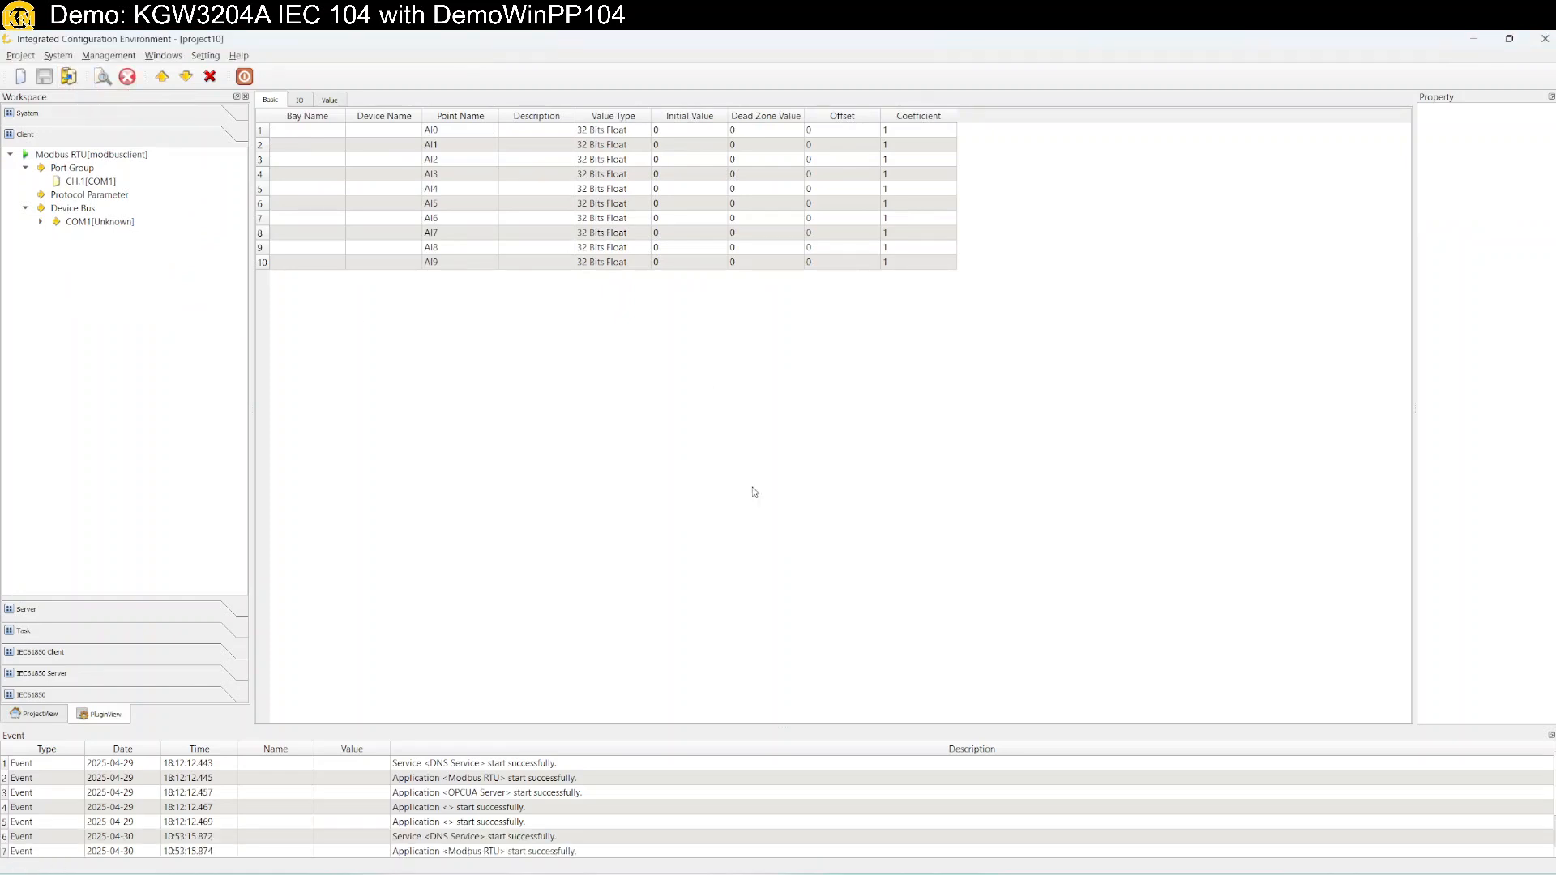
{"action": "left_click", "coordinate": [331, 101]}
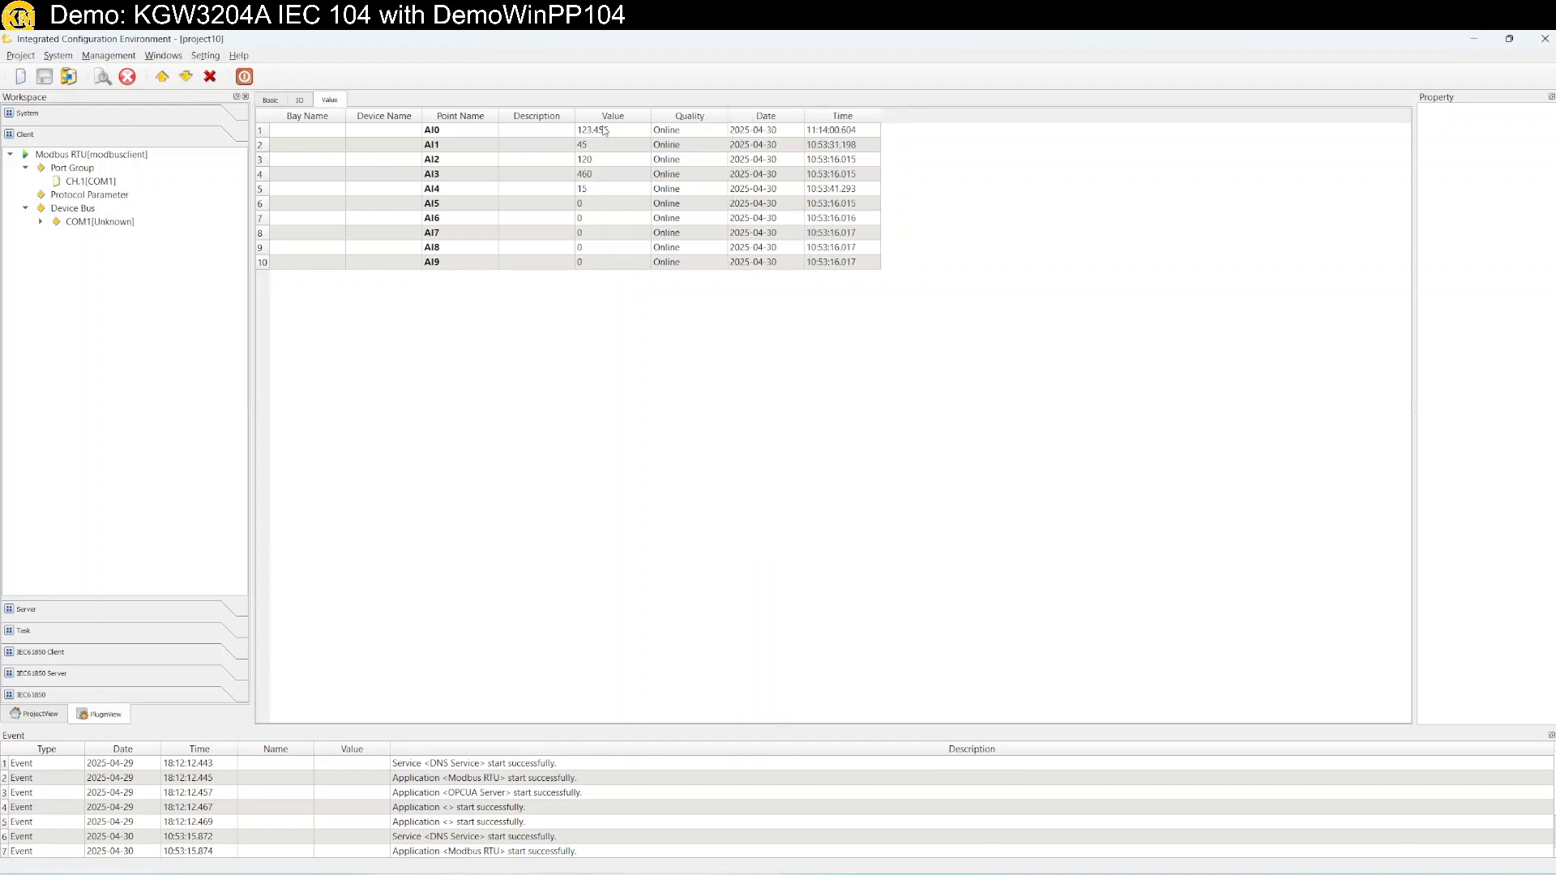
Check the client COM1 serial settings, then expand the modbusserver's Device Bus.
{"action": "left_click", "coordinate": [92, 183]}
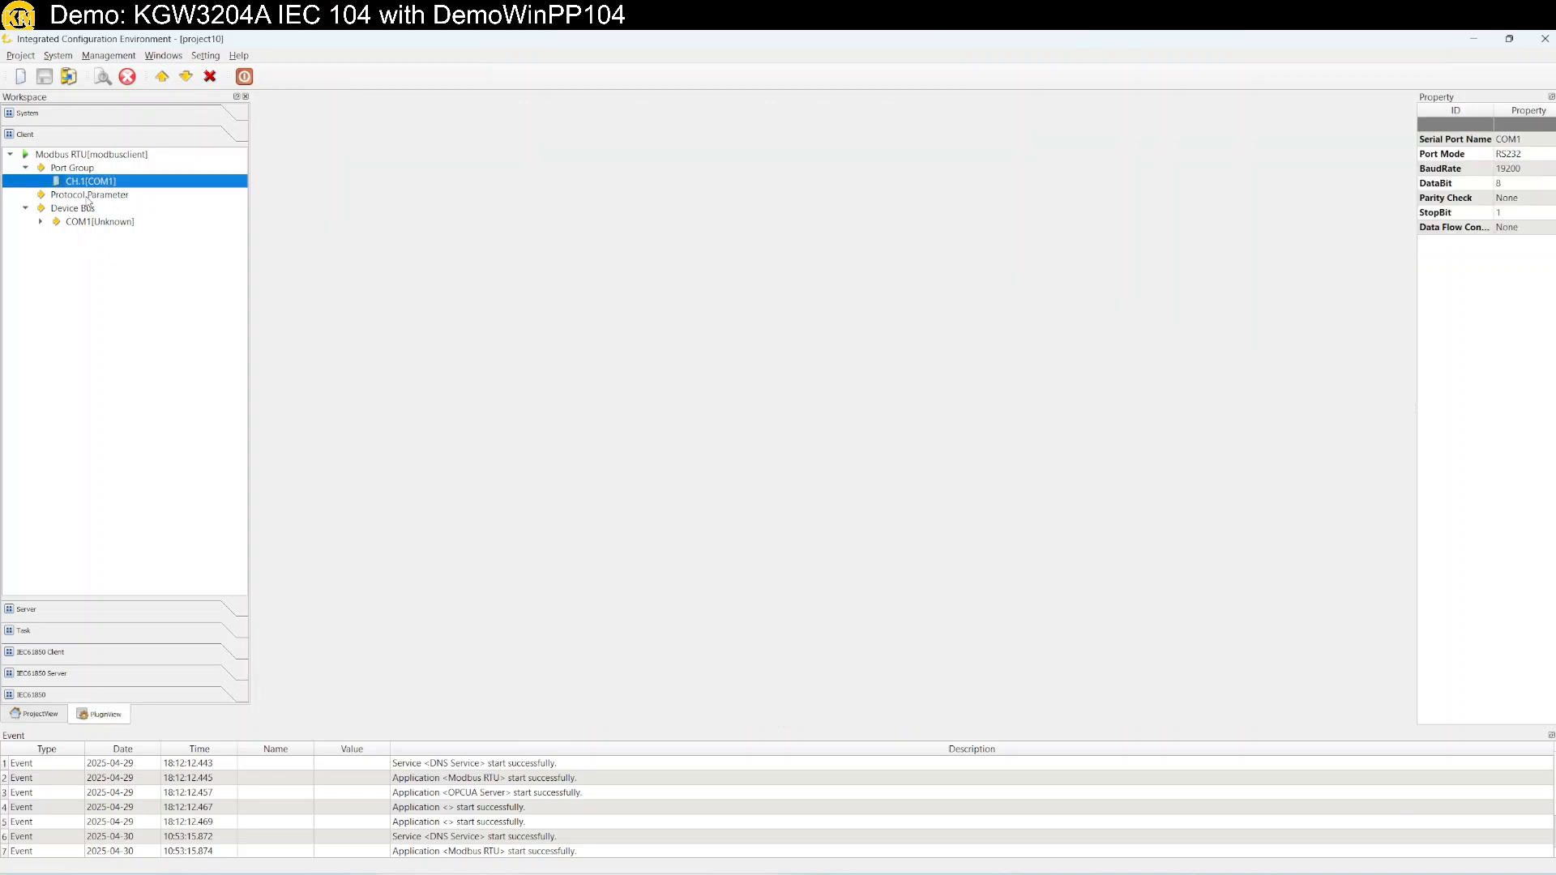
{"action": "left_click", "coordinate": [41, 136]}
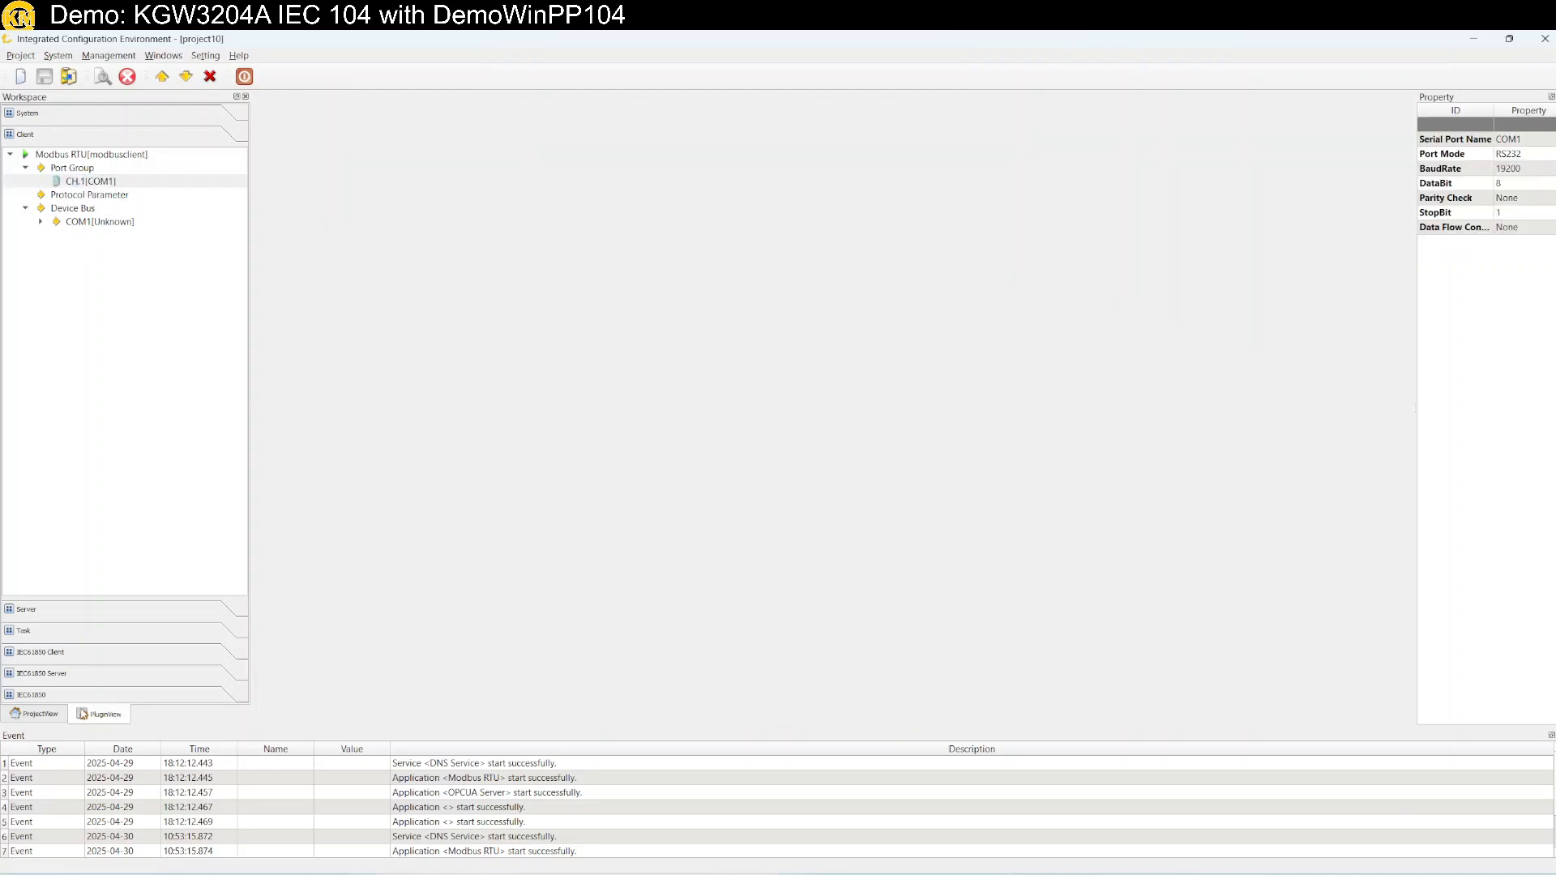
{"action": "left_click", "coordinate": [94, 613]}
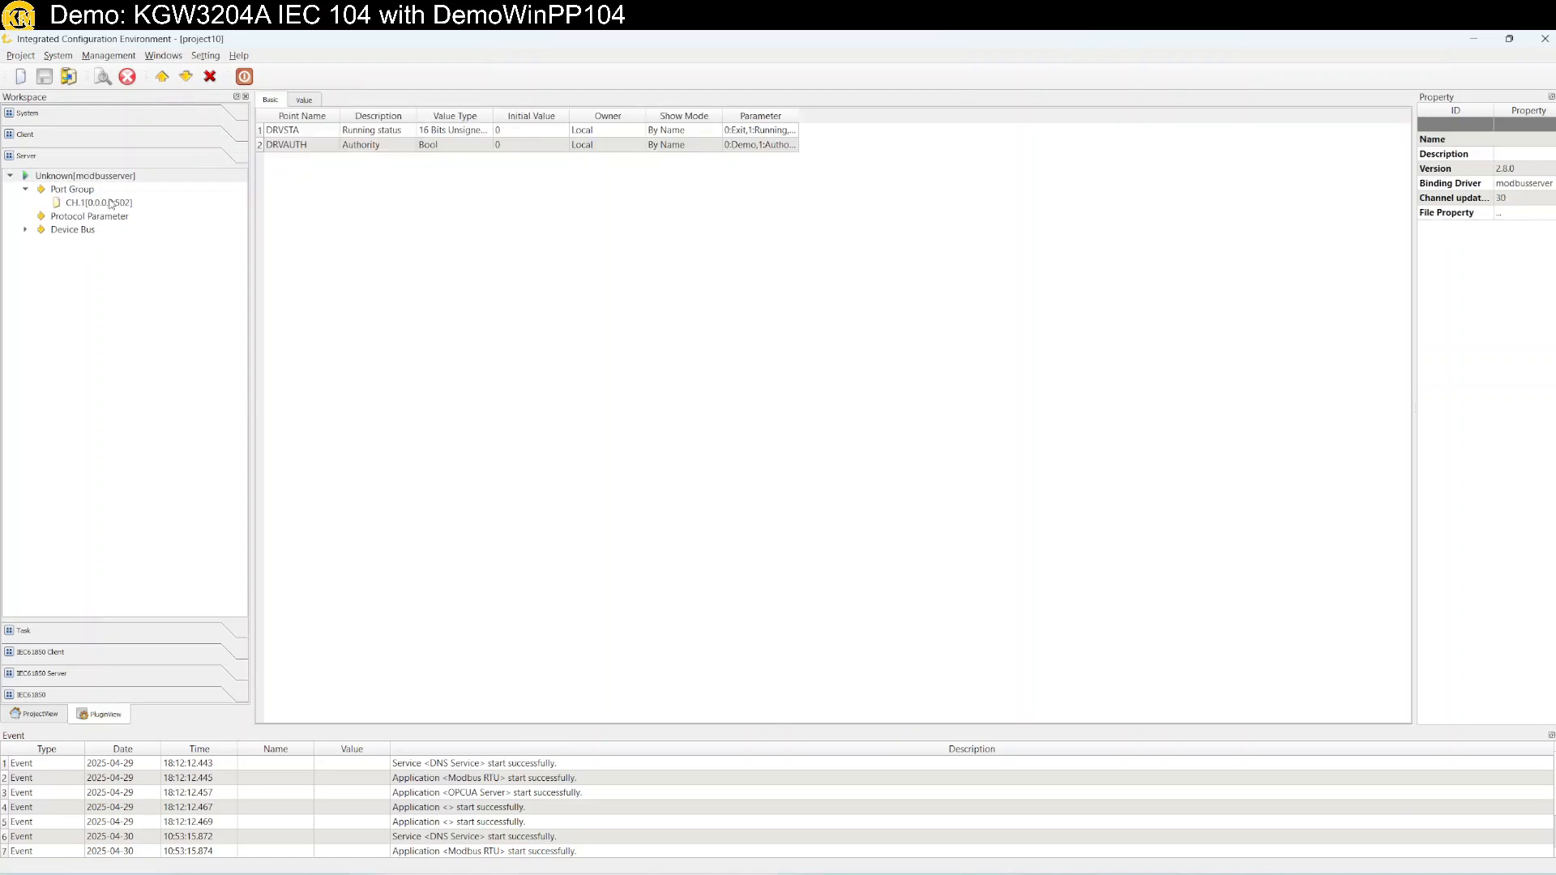
{"action": "left_click", "coordinate": [25, 230]}
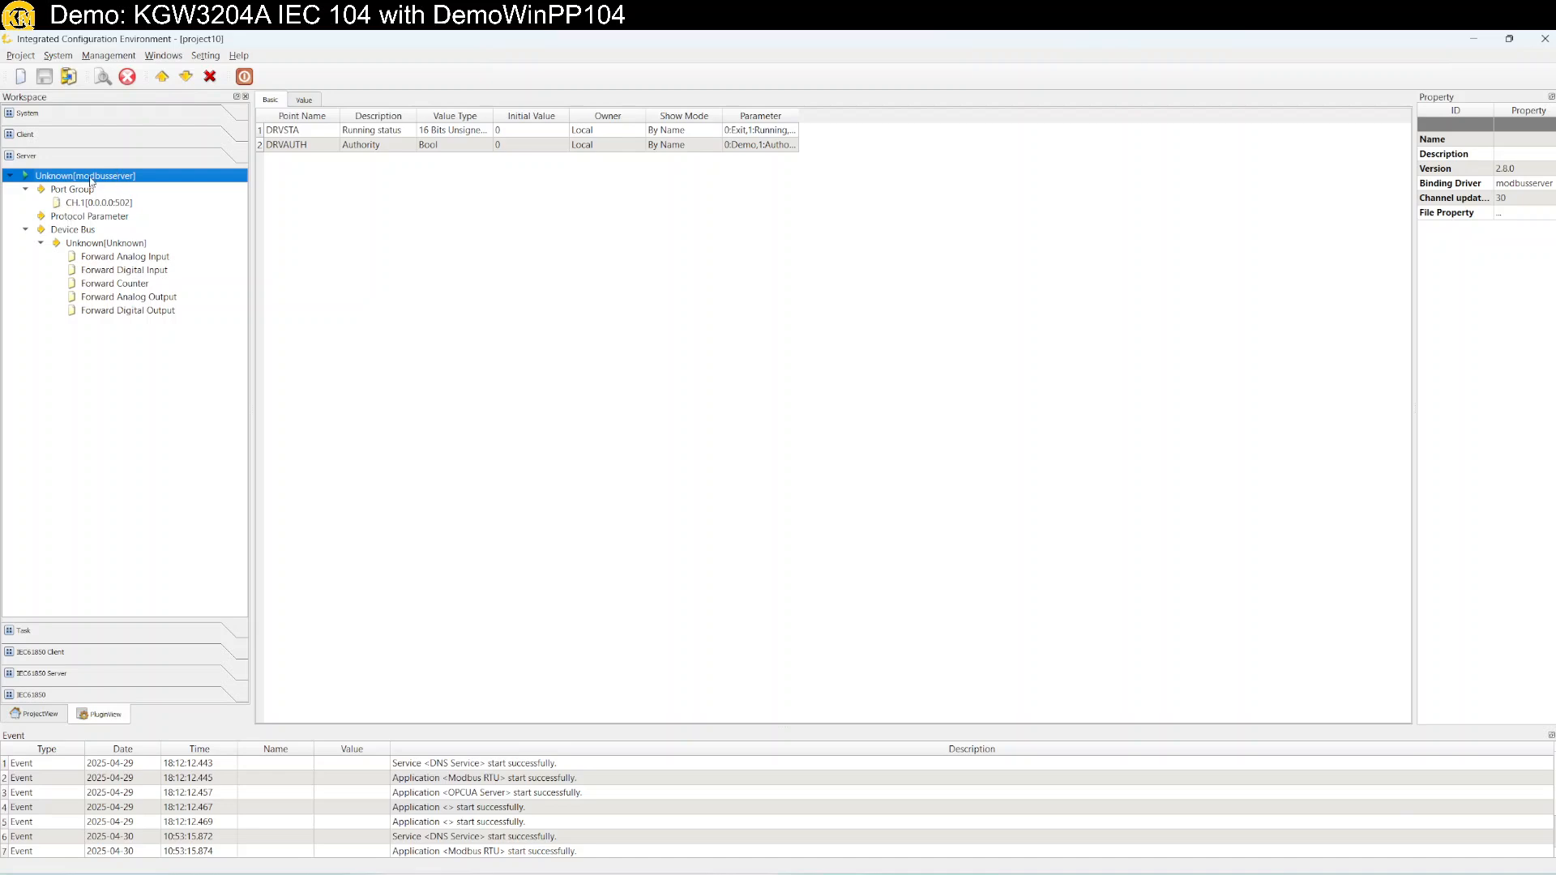
Create a new server using the IEC 60870-5-104 driver.
{"action": "right_click", "coordinate": [90, 419]}
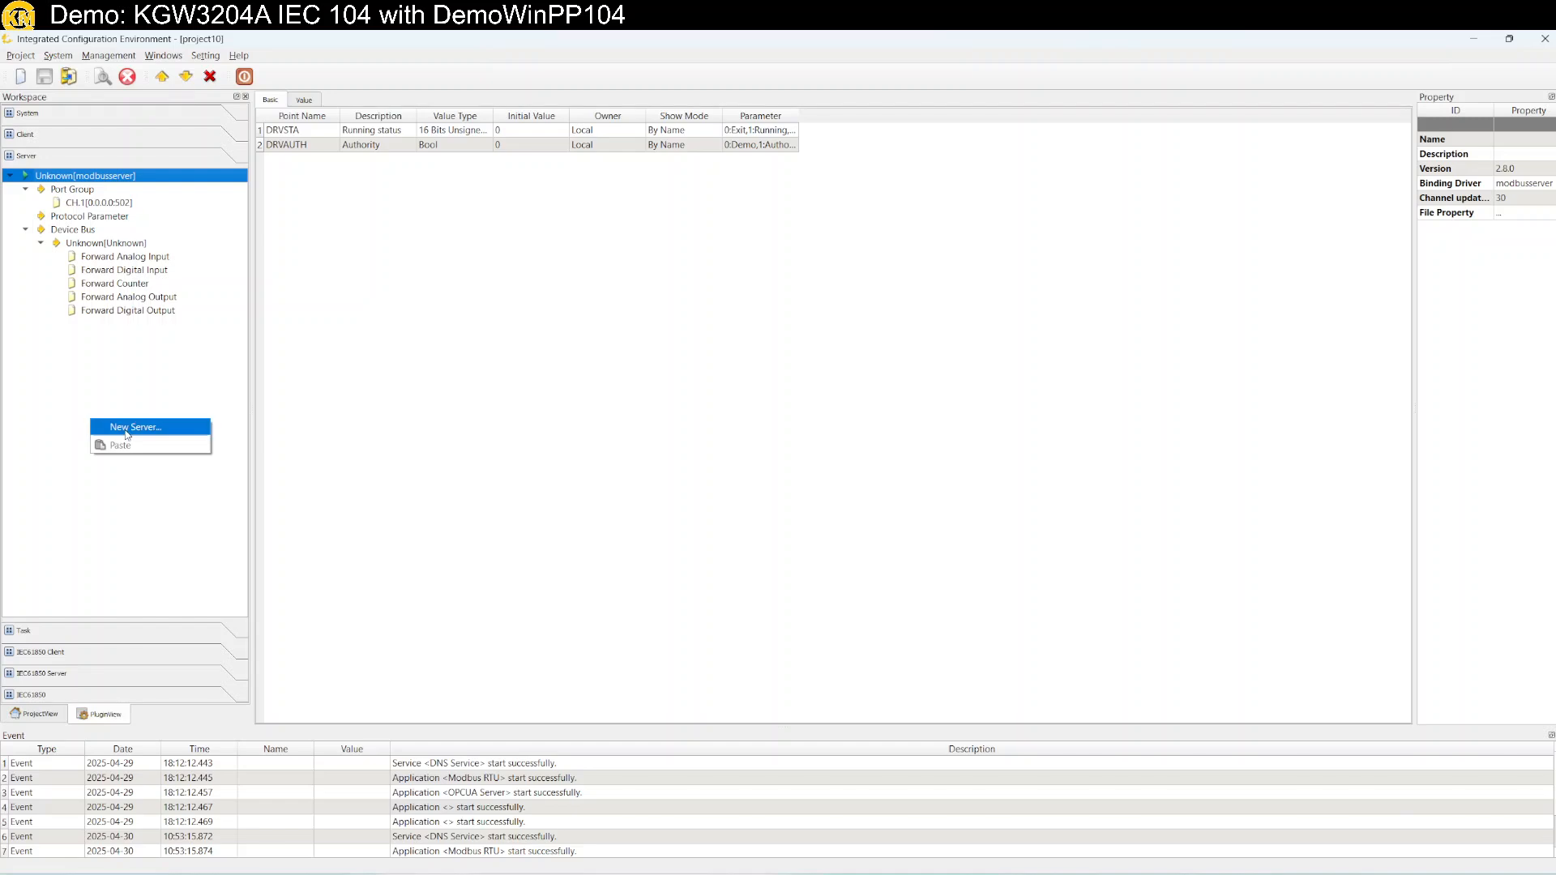
{"action": "left_click", "coordinate": [127, 433]}
{"action": "left_click", "coordinate": [688, 354]}
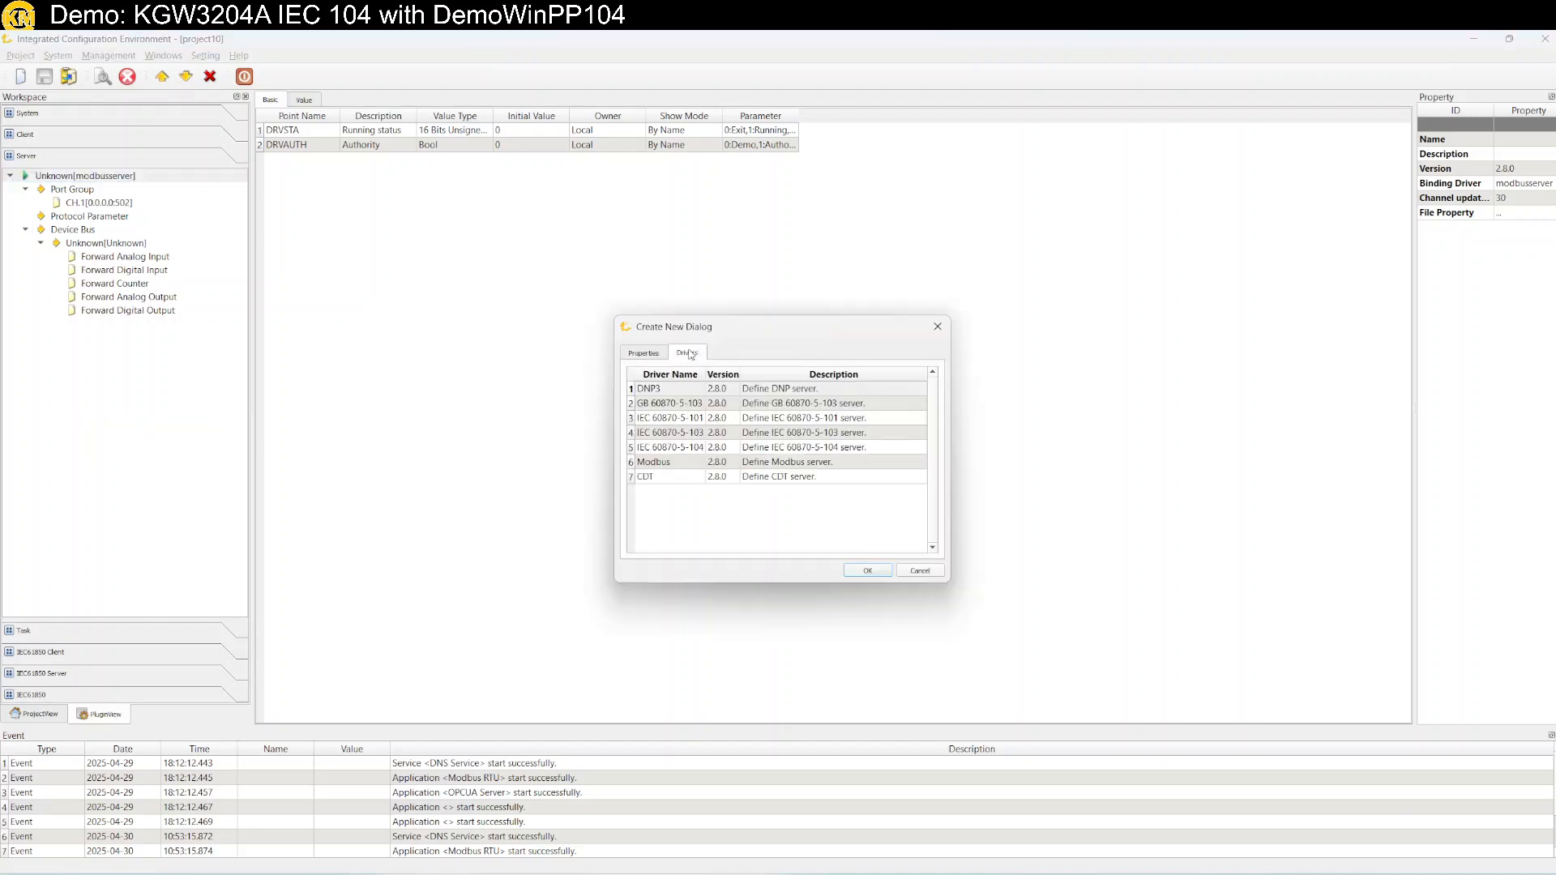
{"action": "left_click", "coordinate": [800, 454]}
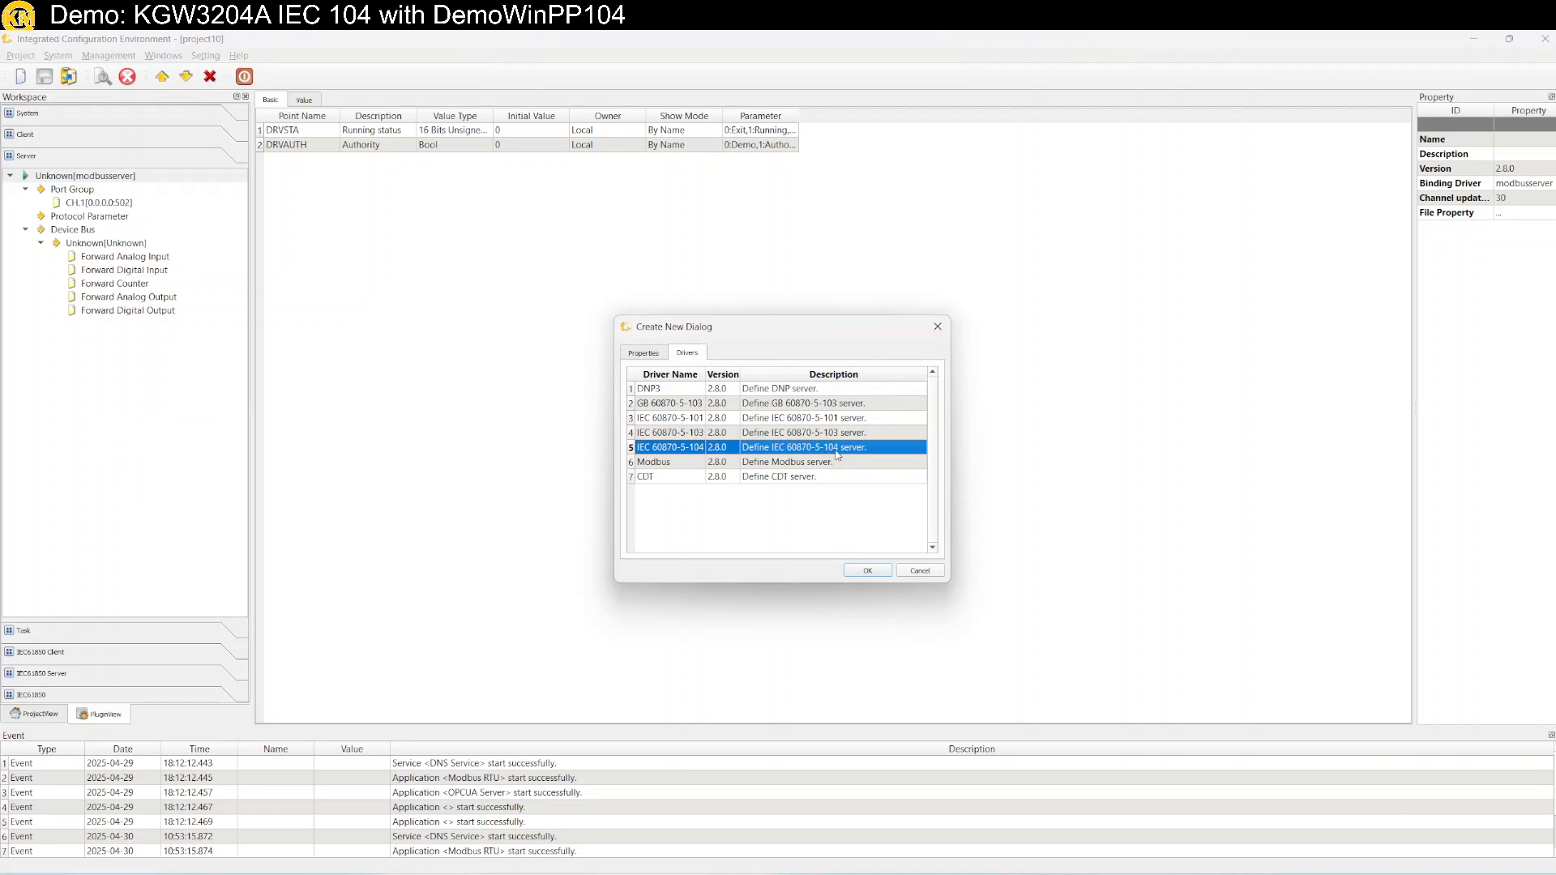
{"action": "left_click", "coordinate": [867, 570]}
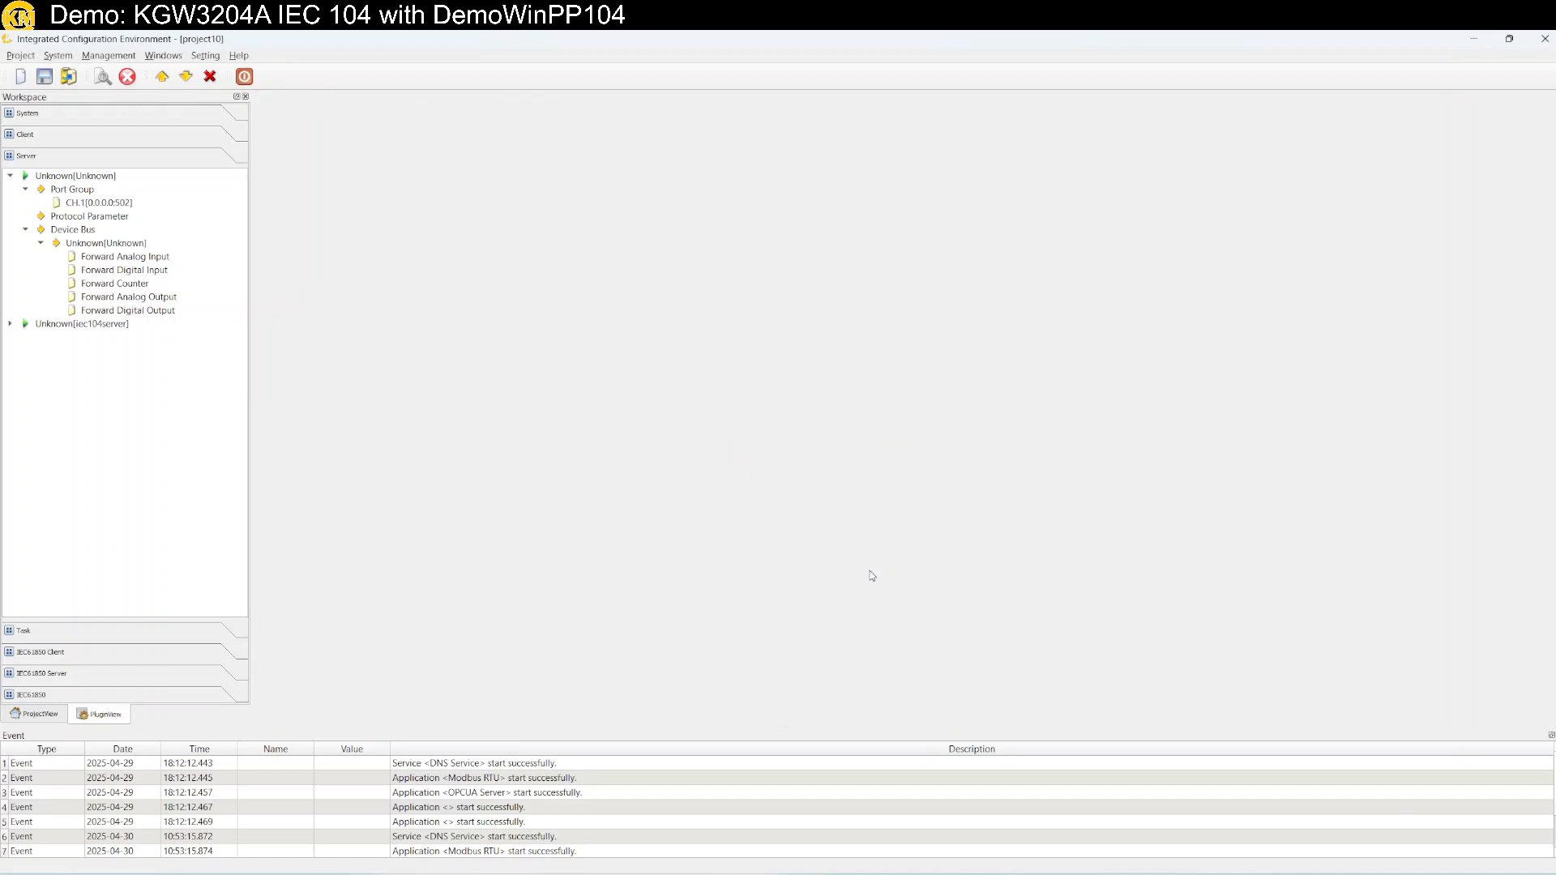
Expand Unknown[iec104server] and select its Port Group.
{"action": "left_click", "coordinate": [10, 324]}
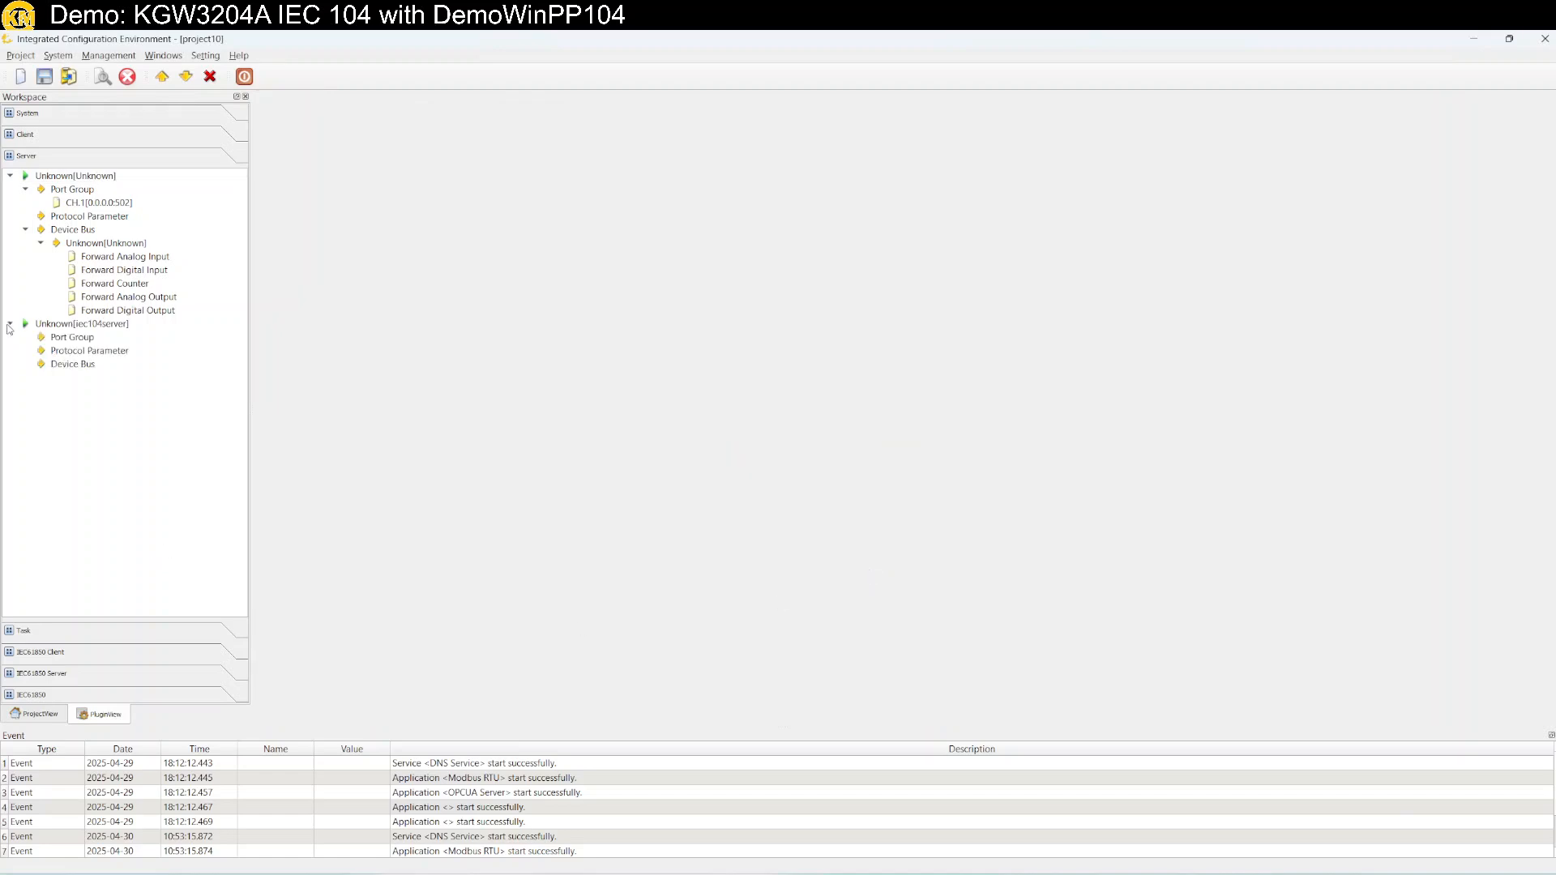
{"action": "double_click", "coordinate": [54, 326]}
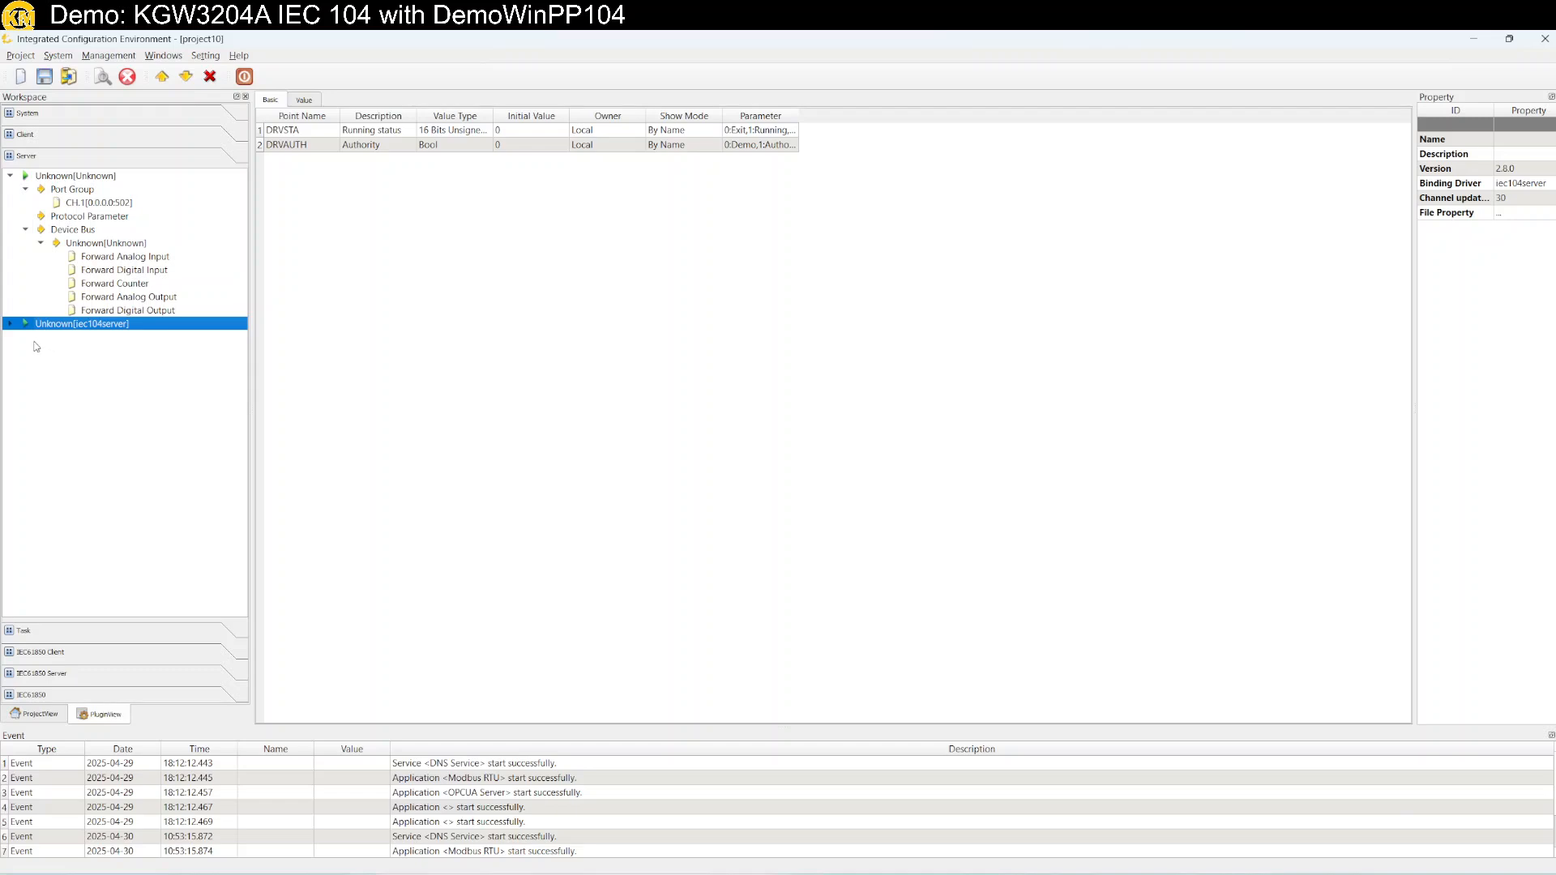
{"action": "left_click", "coordinate": [10, 324]}
{"action": "left_click", "coordinate": [64, 339]}
Add a Network Port channel in TCP Server mode on port 2404 to the Port Group.
{"action": "right_click", "coordinate": [64, 340]}
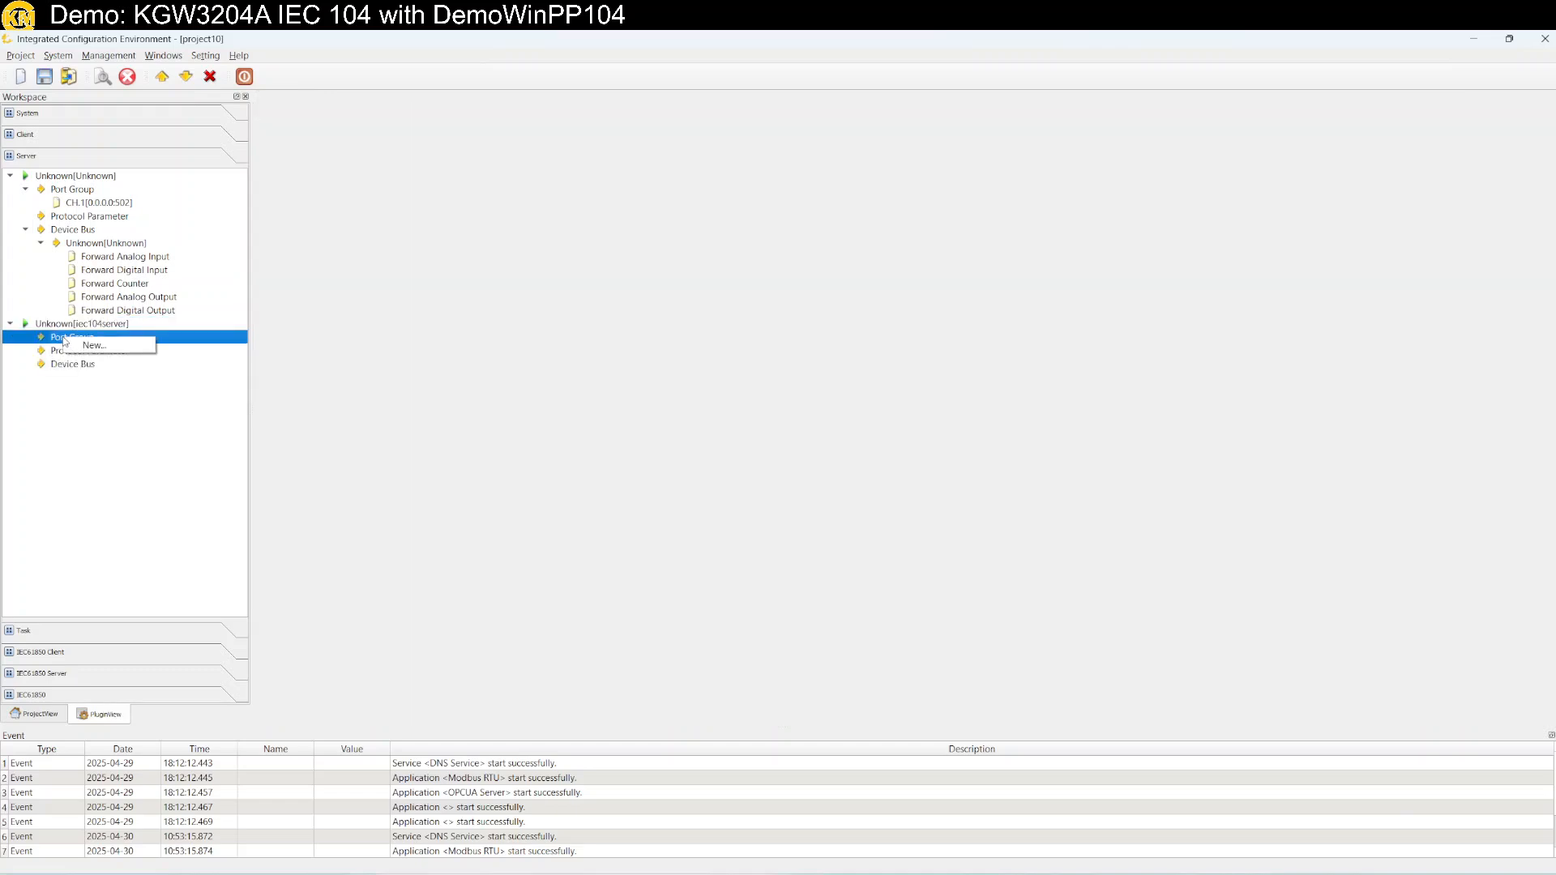
{"action": "left_click", "coordinate": [86, 347]}
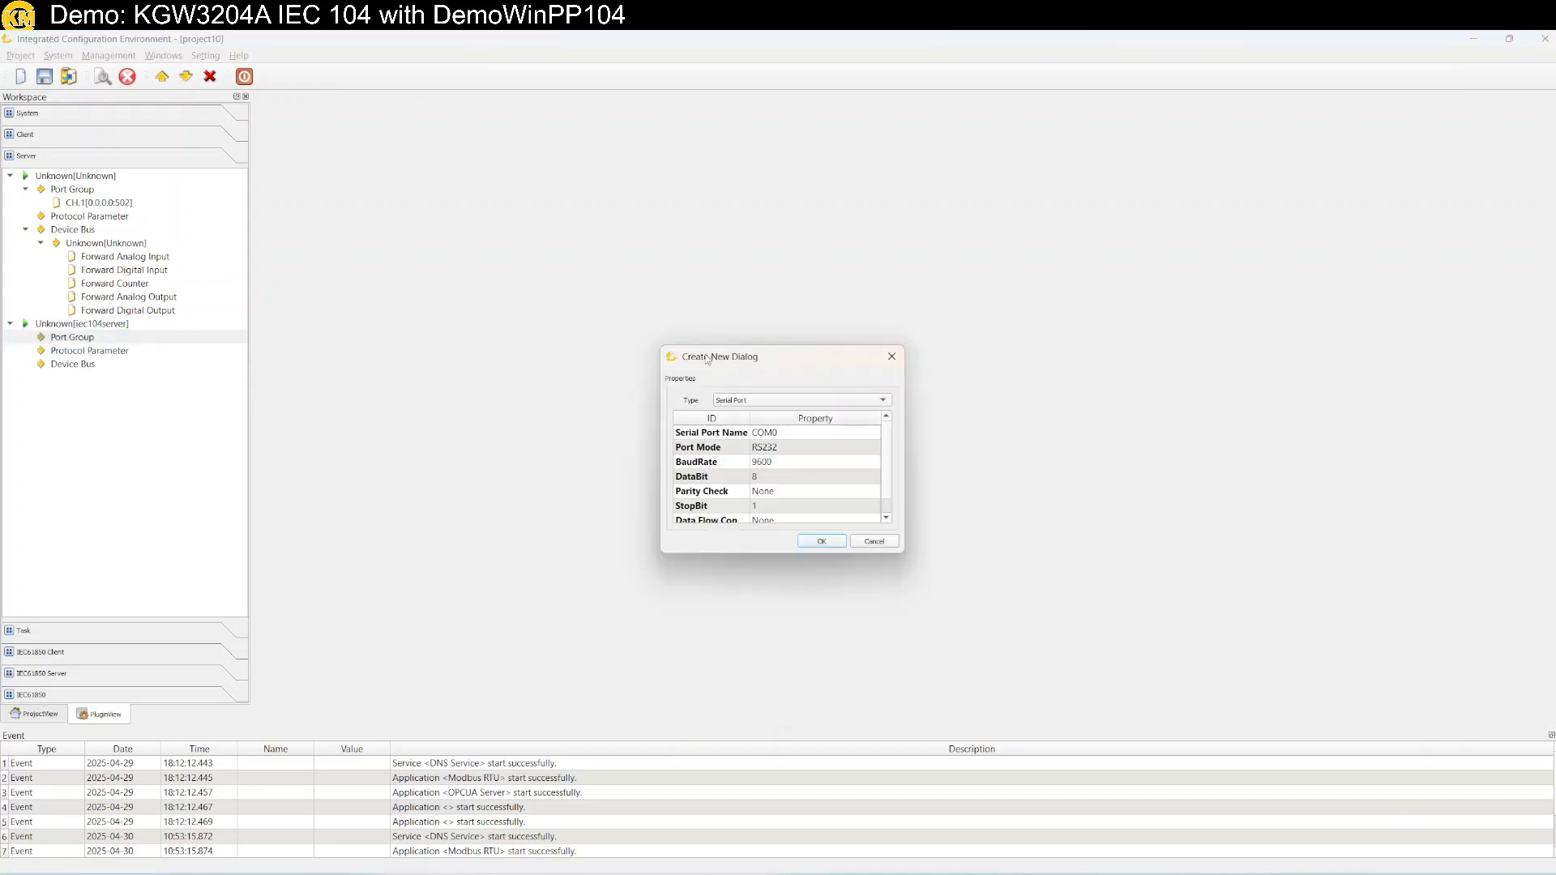
{"action": "left_click_drag", "start_coordinate": [695, 354], "coordinate": [486, 354]}
{"action": "left_click", "coordinate": [551, 399]}
{"action": "left_click", "coordinate": [558, 412]}
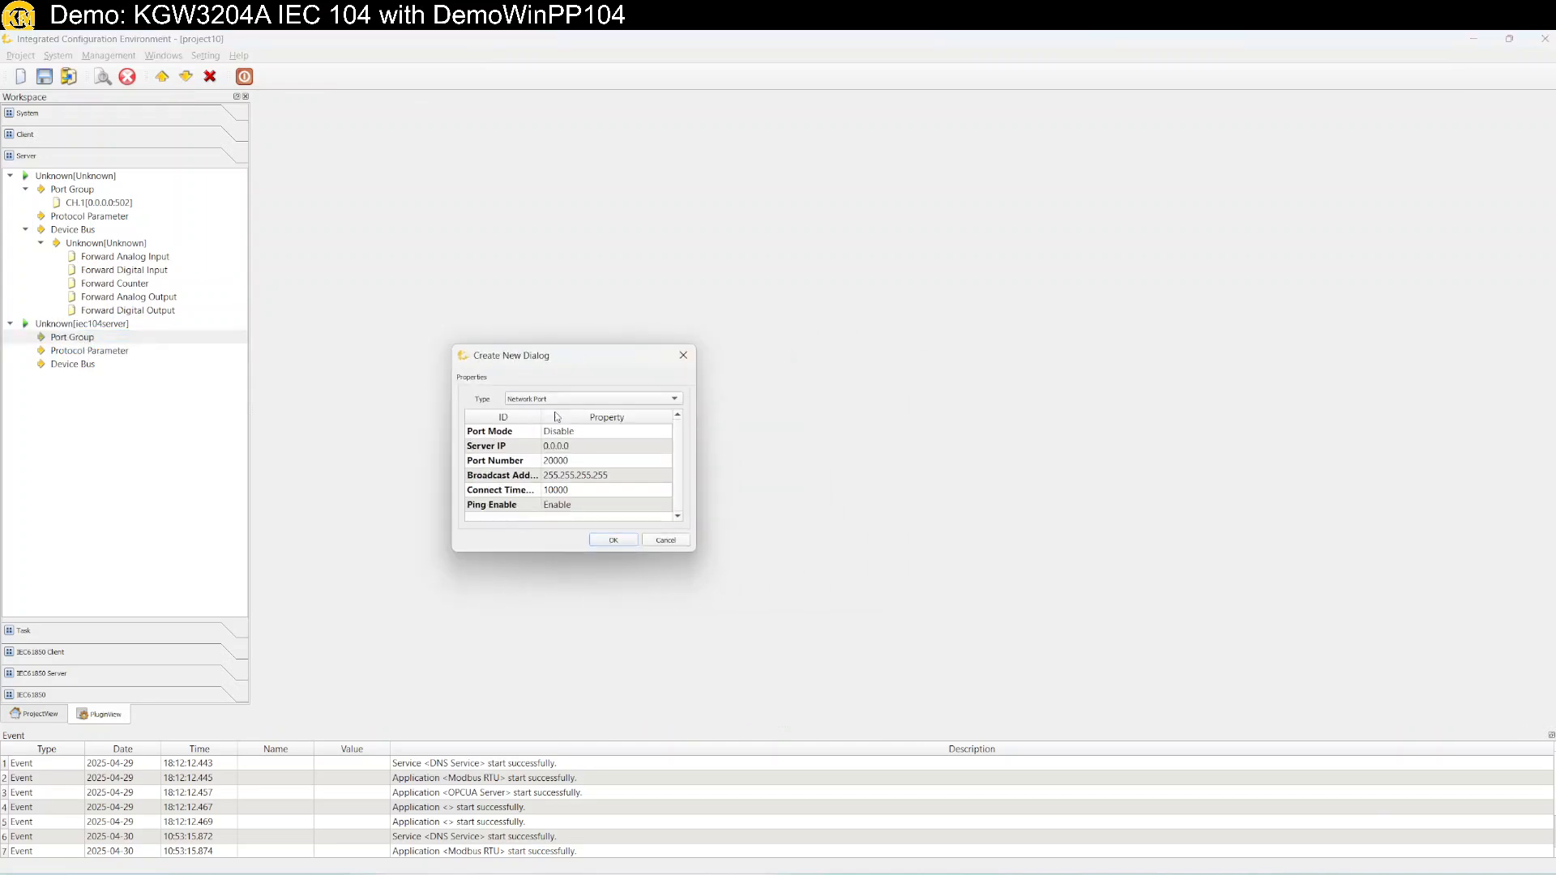
{"action": "left_click", "coordinate": [560, 434]}
{"action": "left_click", "coordinate": [560, 434]}
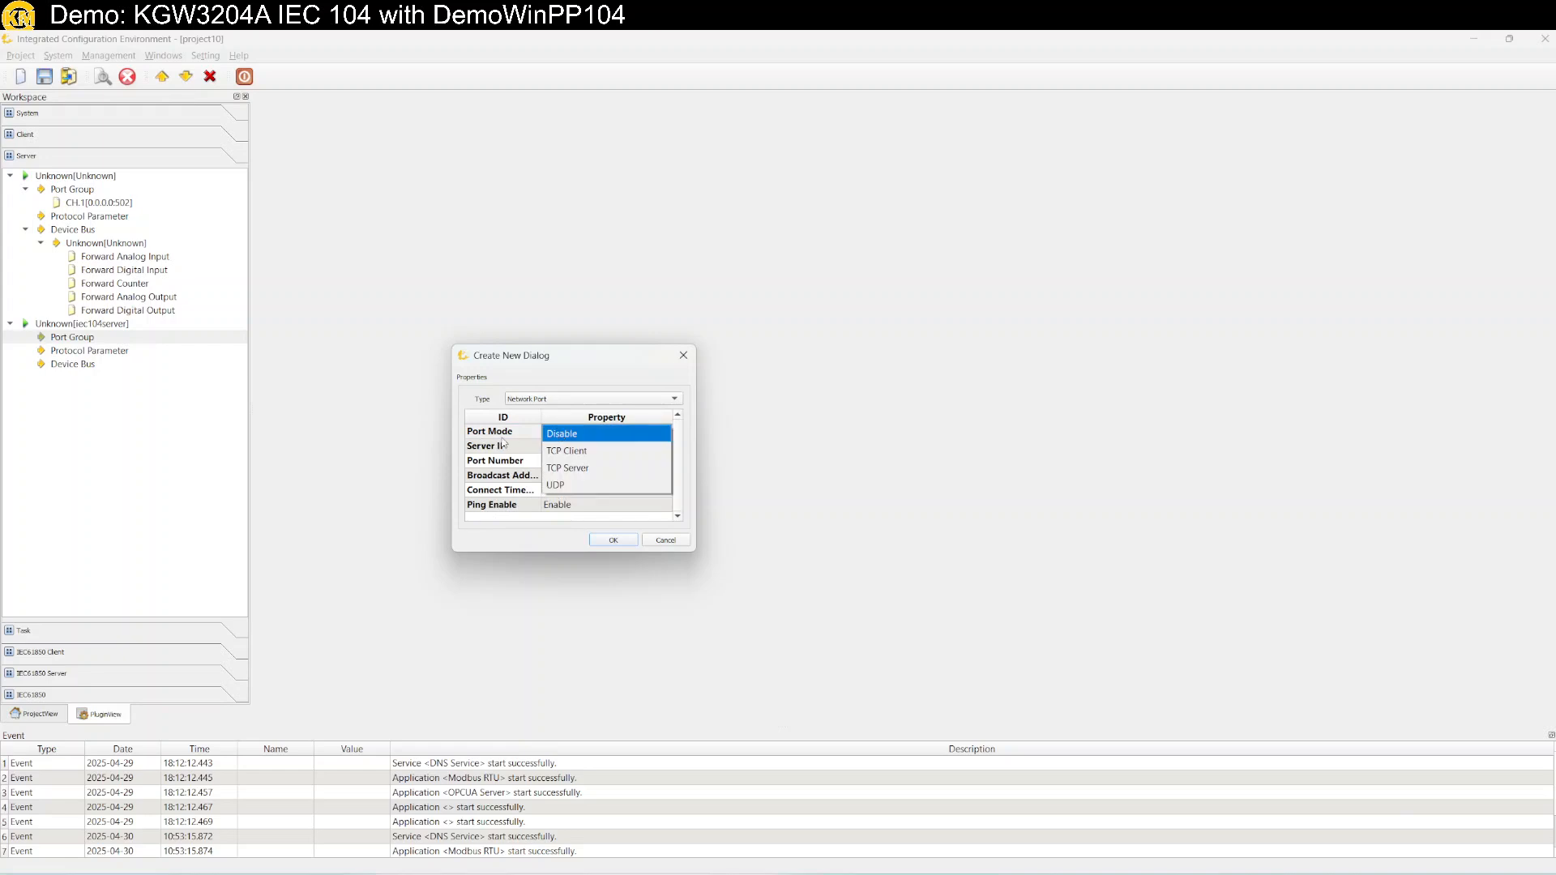
{"action": "left_click", "coordinate": [582, 471]}
{"action": "left_click", "coordinate": [573, 461]}
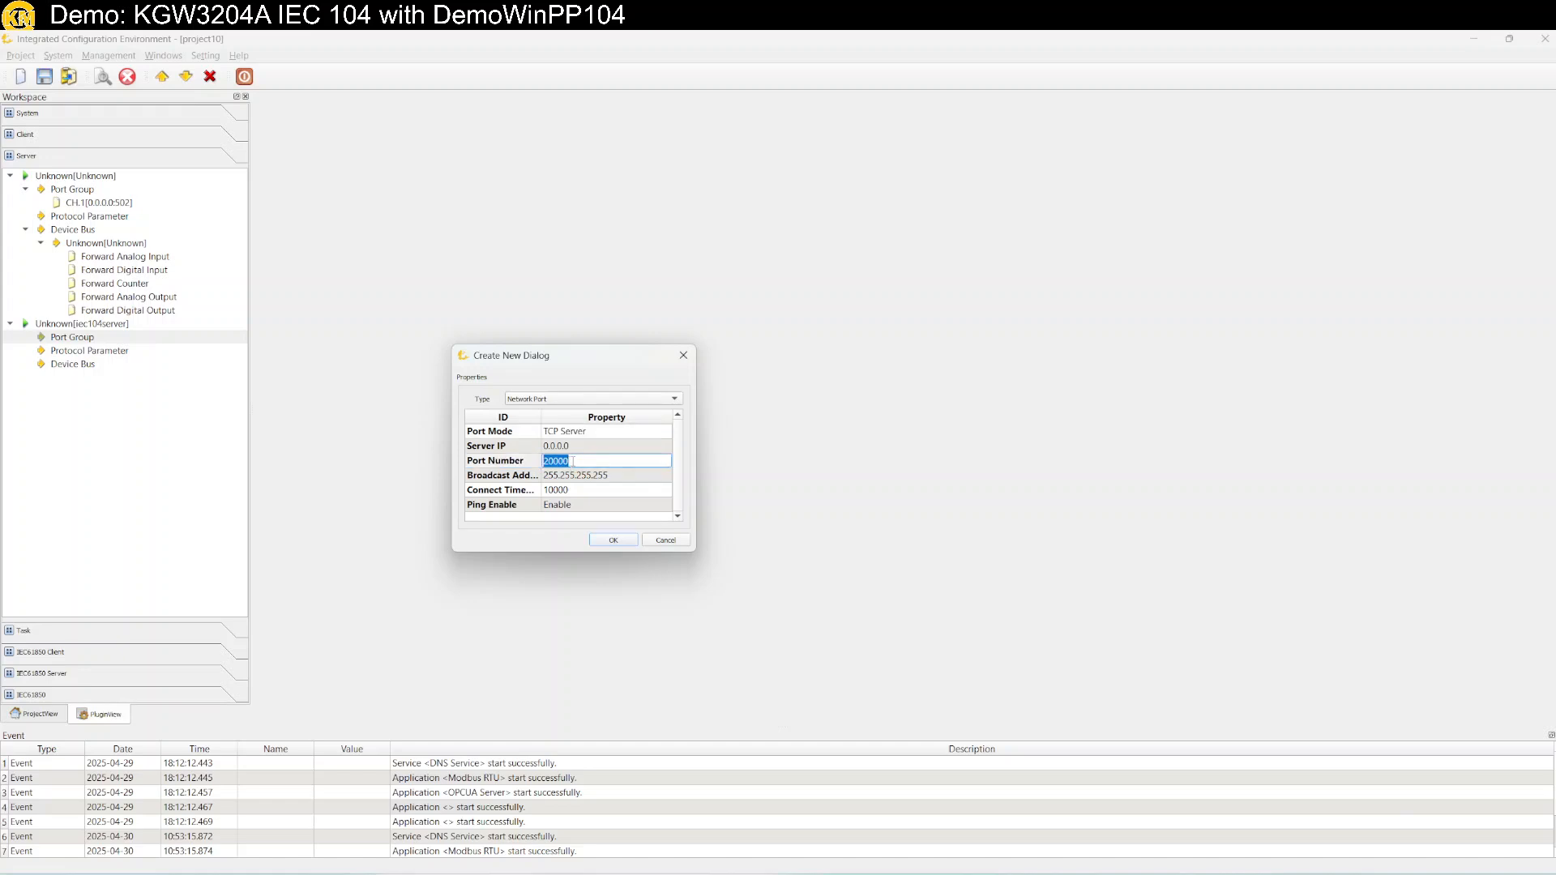
{"action": "type", "text": "2404"}
{"action": "left_click", "coordinate": [613, 542]}
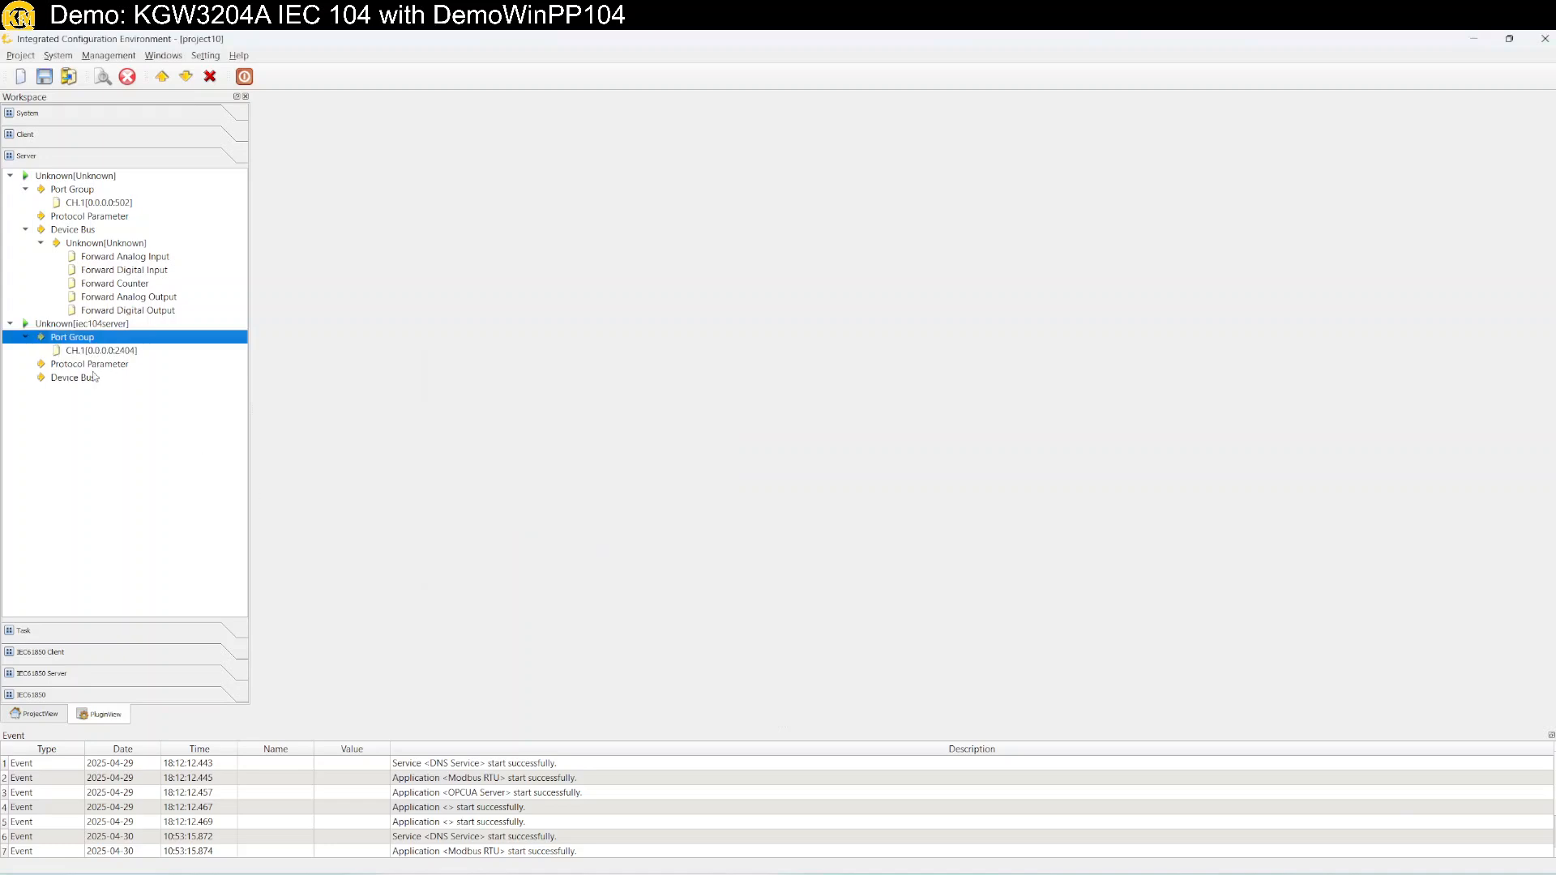
Create a new IED under the IEC 104 Device Bus and open its Forward Analog Input table.
{"action": "left_click", "coordinate": [93, 368]}
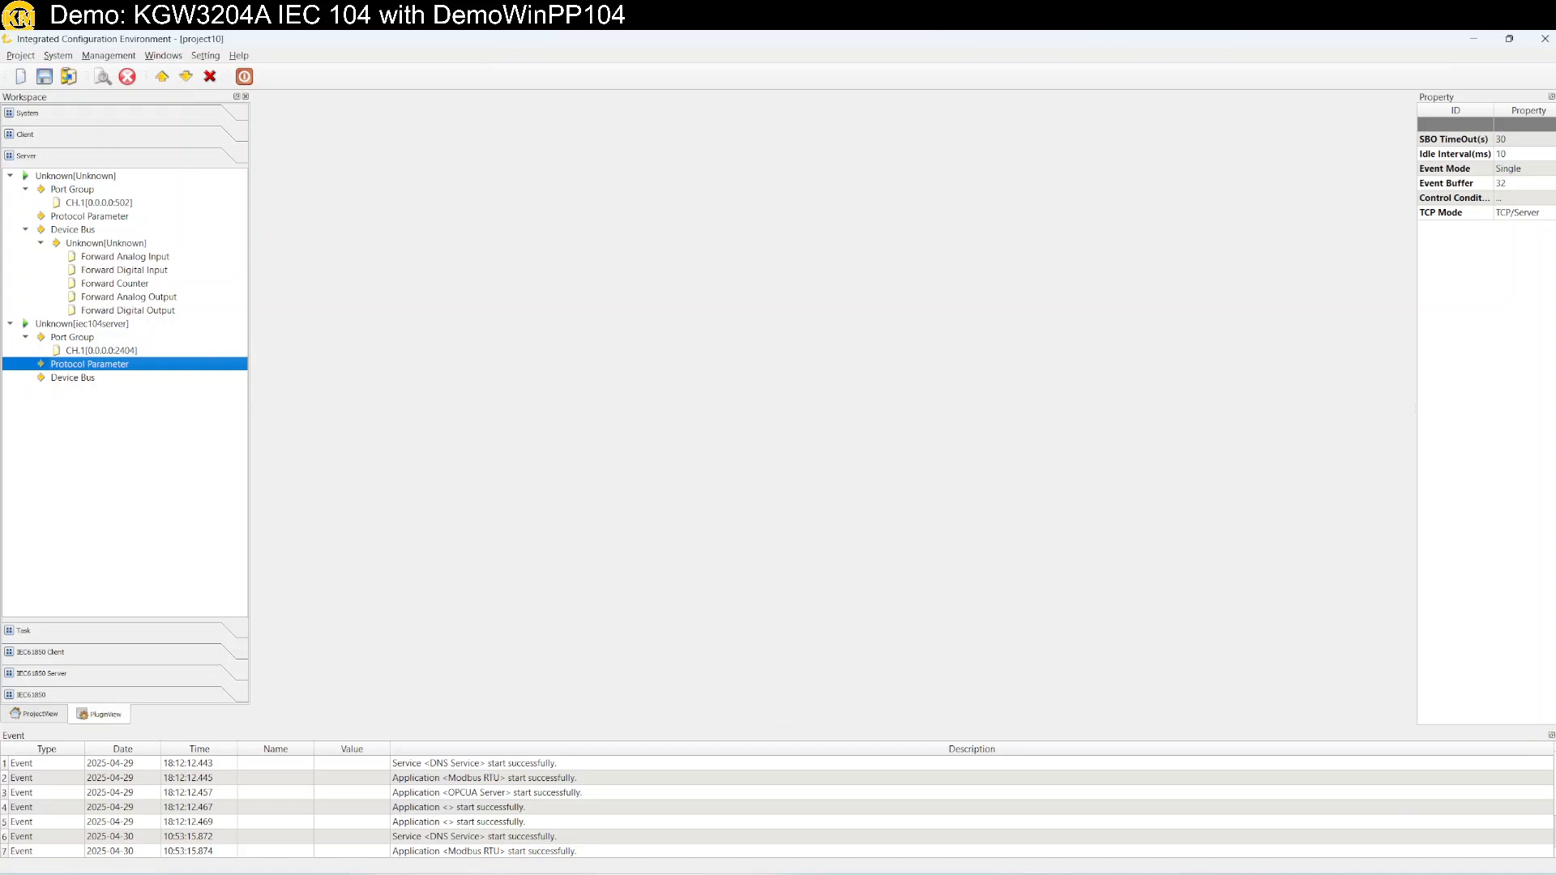
{"action": "left_click", "coordinate": [76, 379]}
{"action": "right_click", "coordinate": [78, 386]}
{"action": "left_click", "coordinate": [106, 390]}
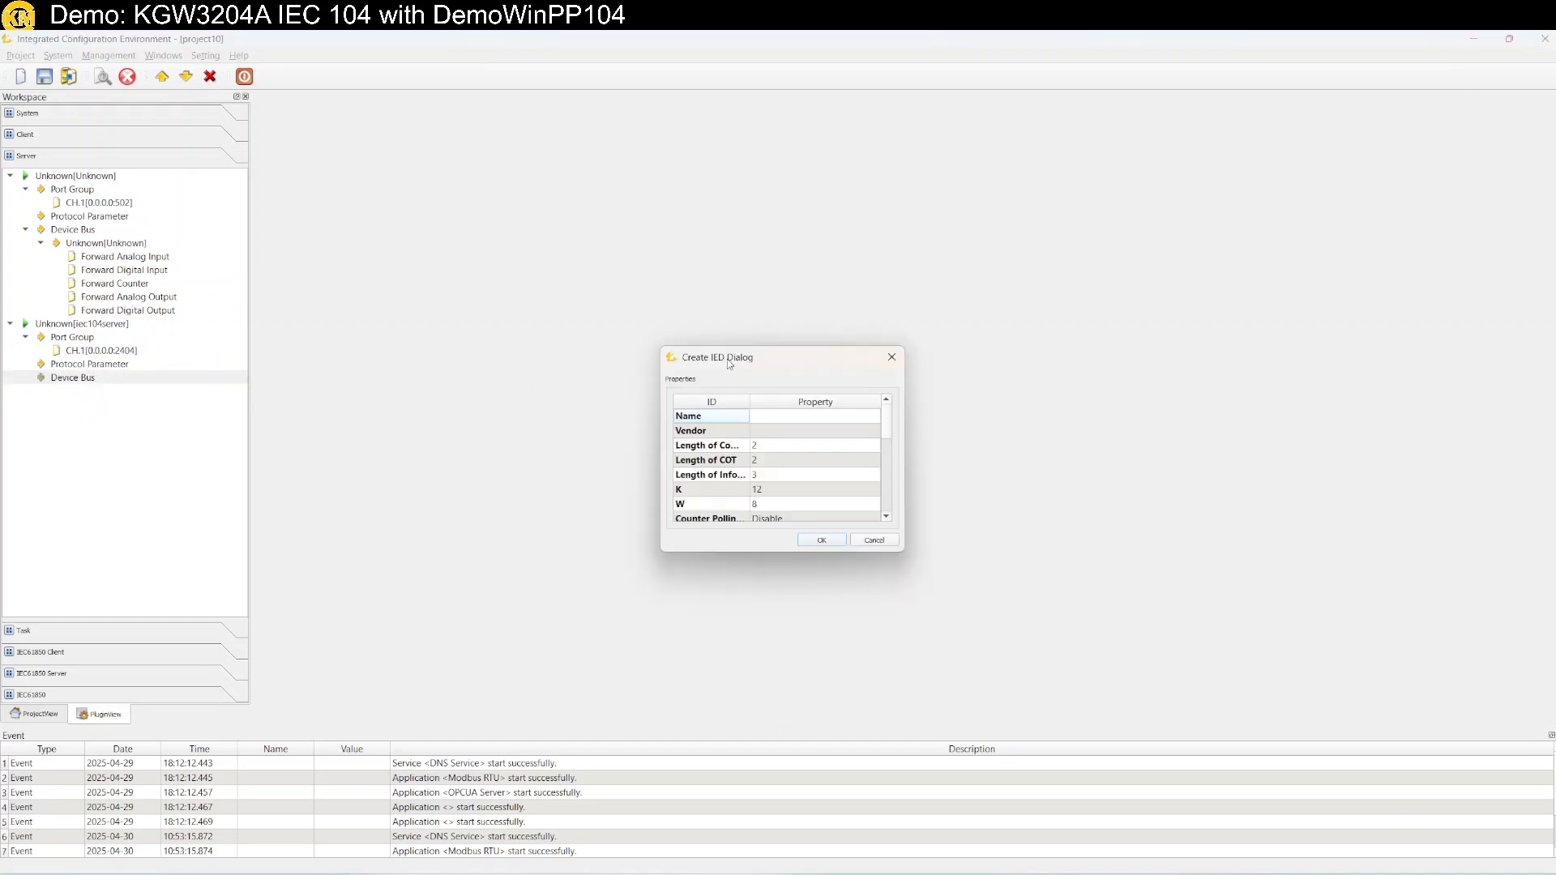
{"action": "left_click_drag", "start_coordinate": [728, 369], "coordinate": [391, 371]}
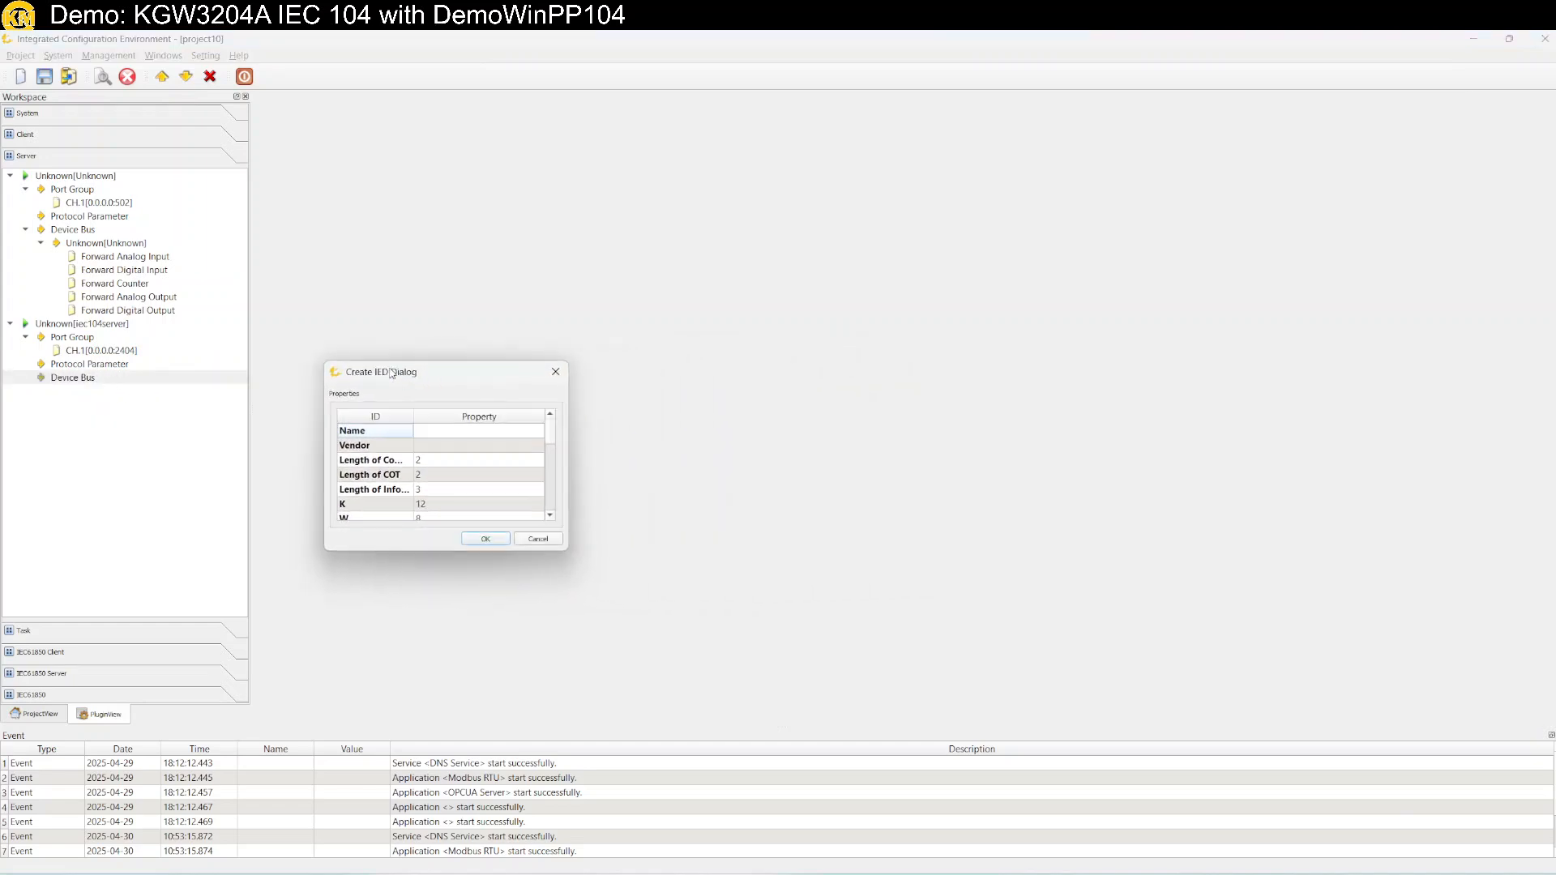
{"action": "left_click", "coordinate": [486, 539]}
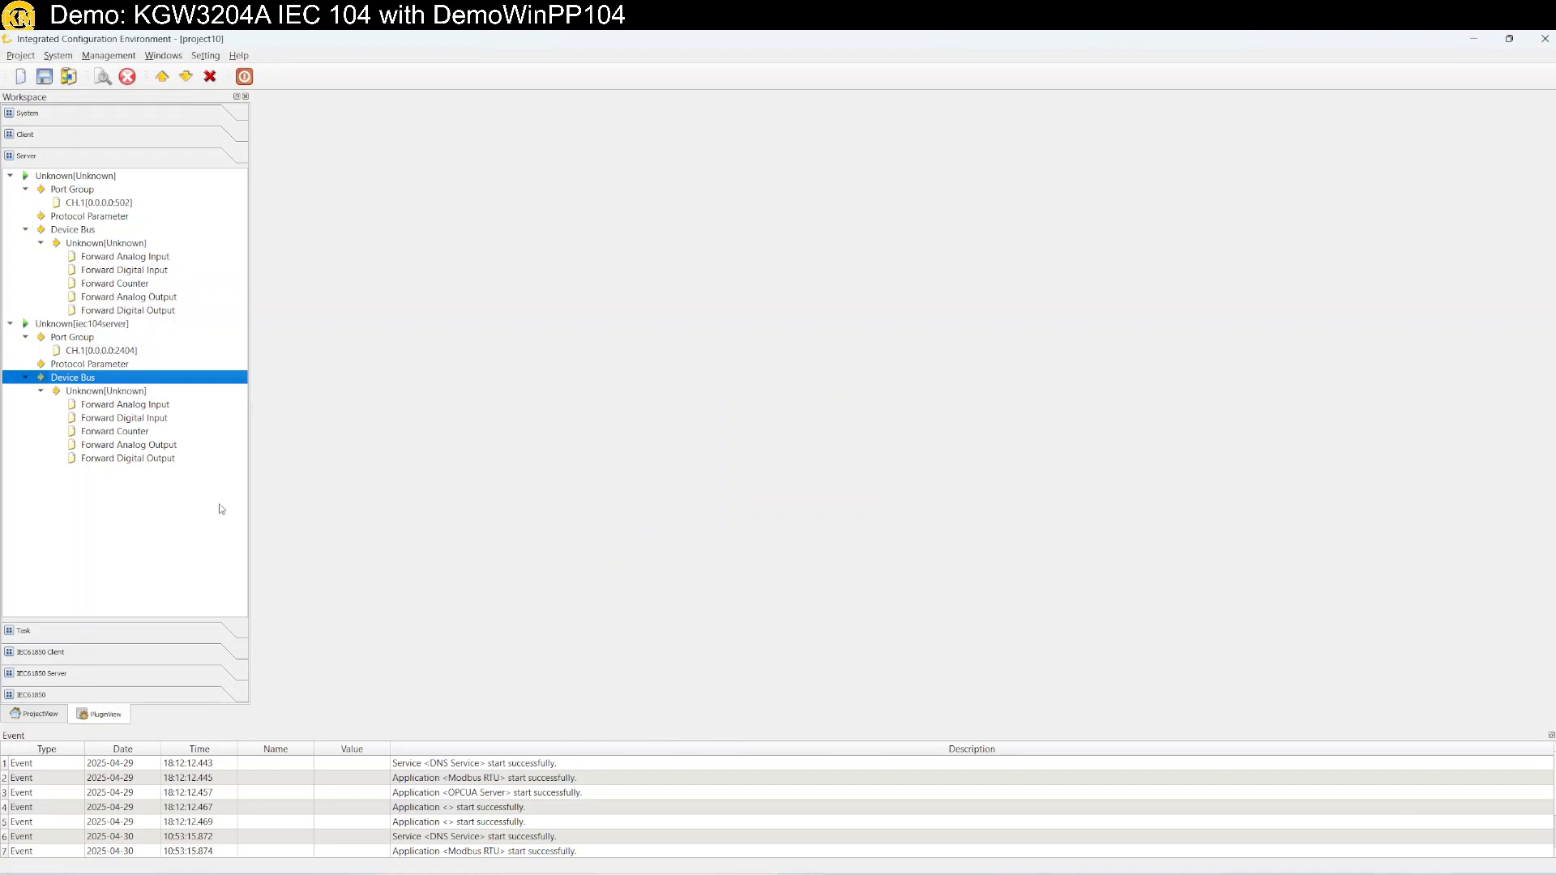
{"action": "left_click", "coordinate": [126, 405]}
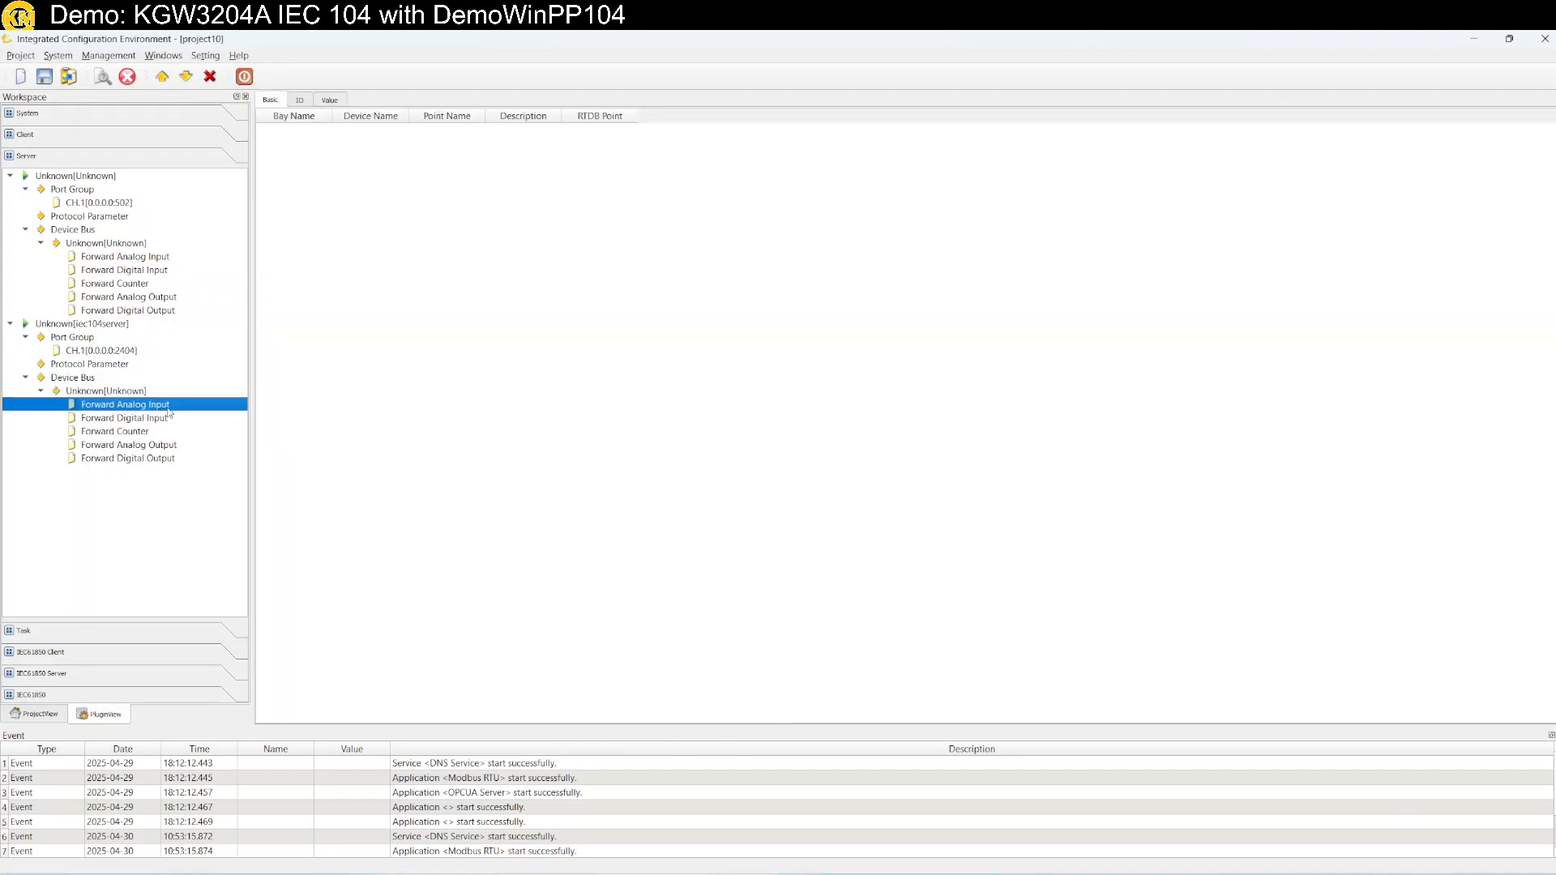
Start a new forwarded point and browse to the Modbus RTU client's COM1 points.
{"action": "left_click", "coordinate": [210, 416]}
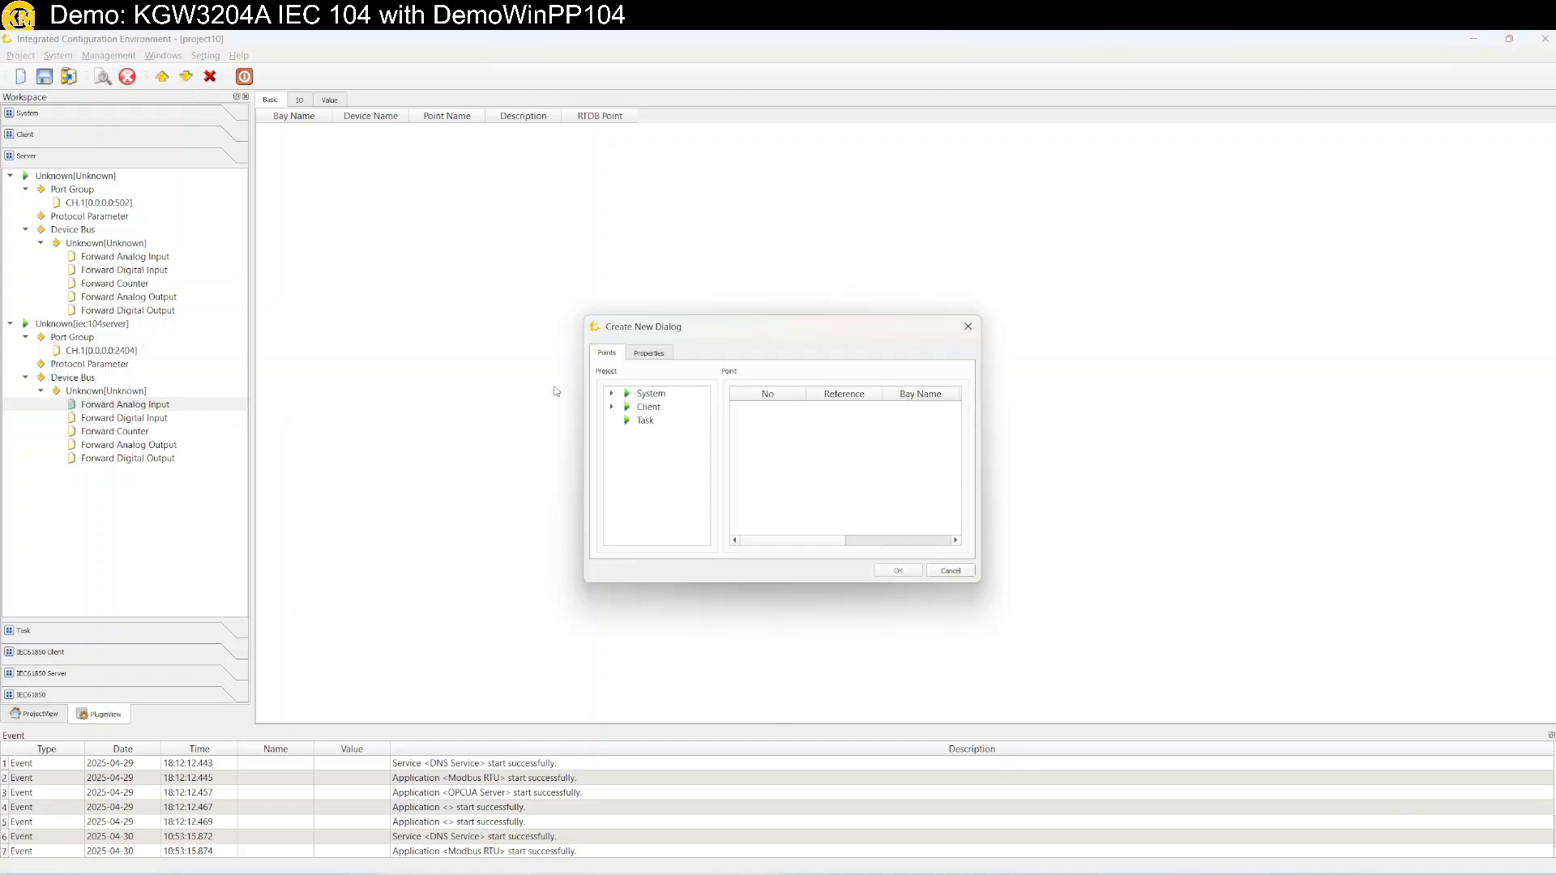
{"action": "left_click", "coordinate": [649, 353]}
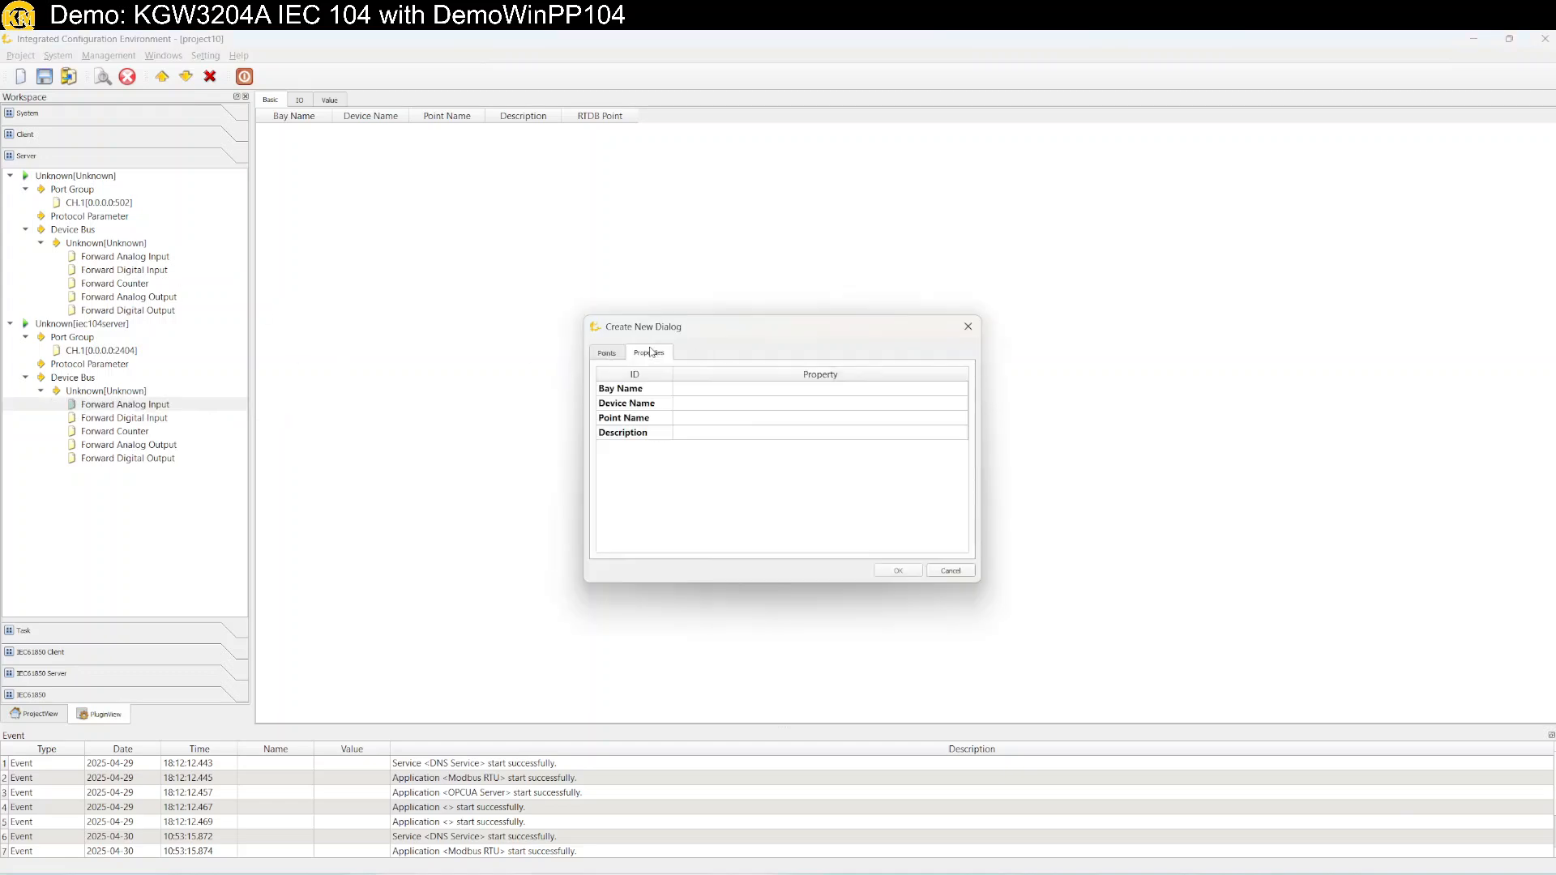
{"action": "left_click", "coordinate": [606, 353]}
{"action": "left_click", "coordinate": [610, 406]}
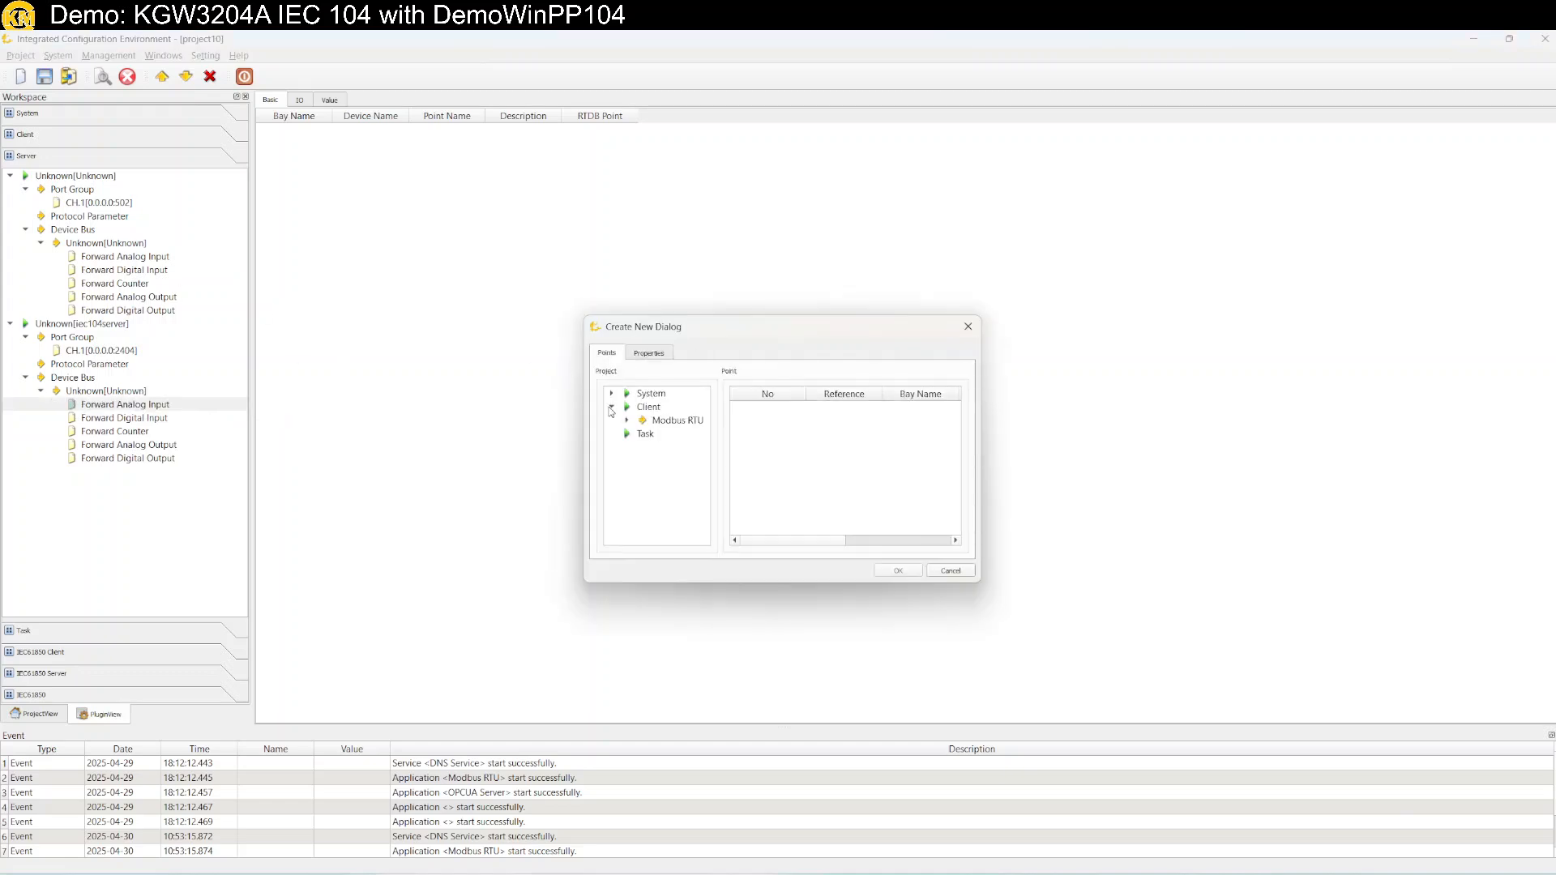
{"action": "left_click", "coordinate": [627, 420]}
{"action": "left_click", "coordinate": [677, 435]}
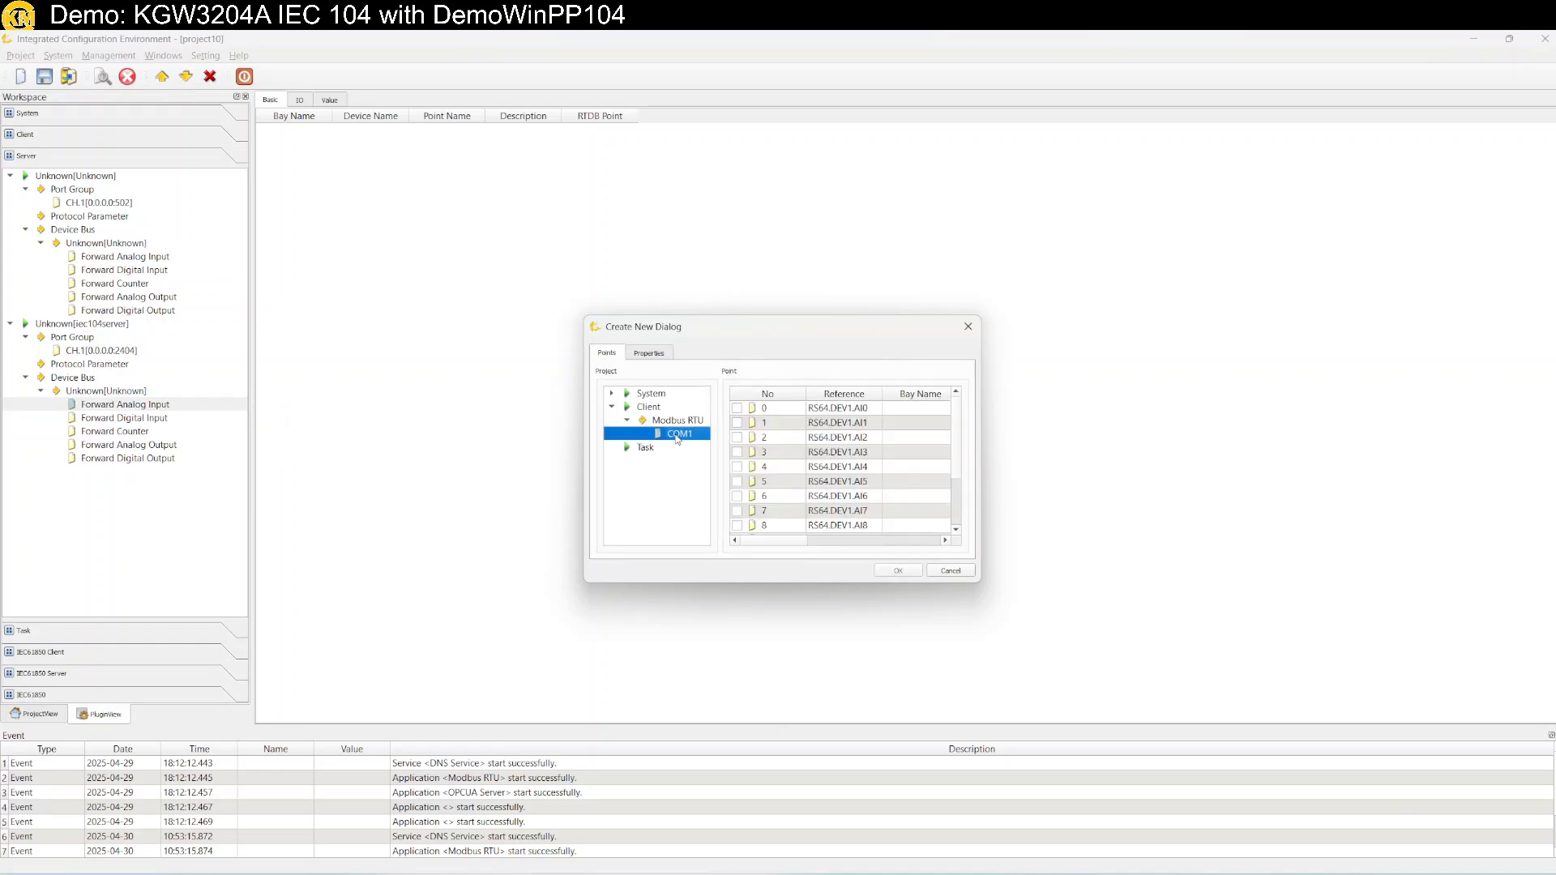
Tick points AI0 through AI9 and confirm adding them as forwarded analog inputs.
{"action": "left_click", "coordinate": [736, 408]}
{"action": "left_click", "coordinate": [737, 423]}
{"action": "left_click", "coordinate": [737, 438]}
{"action": "left_click", "coordinate": [737, 452]}
{"action": "left_click", "coordinate": [736, 467]}
{"action": "left_click", "coordinate": [736, 482]}
{"action": "left_click", "coordinate": [737, 496]}
{"action": "left_click", "coordinate": [737, 511]}
{"action": "left_click", "coordinate": [737, 525]}
{"action": "scroll", "coordinate": [754, 524], "scroll_direction": "down", "scroll_amount": 2}
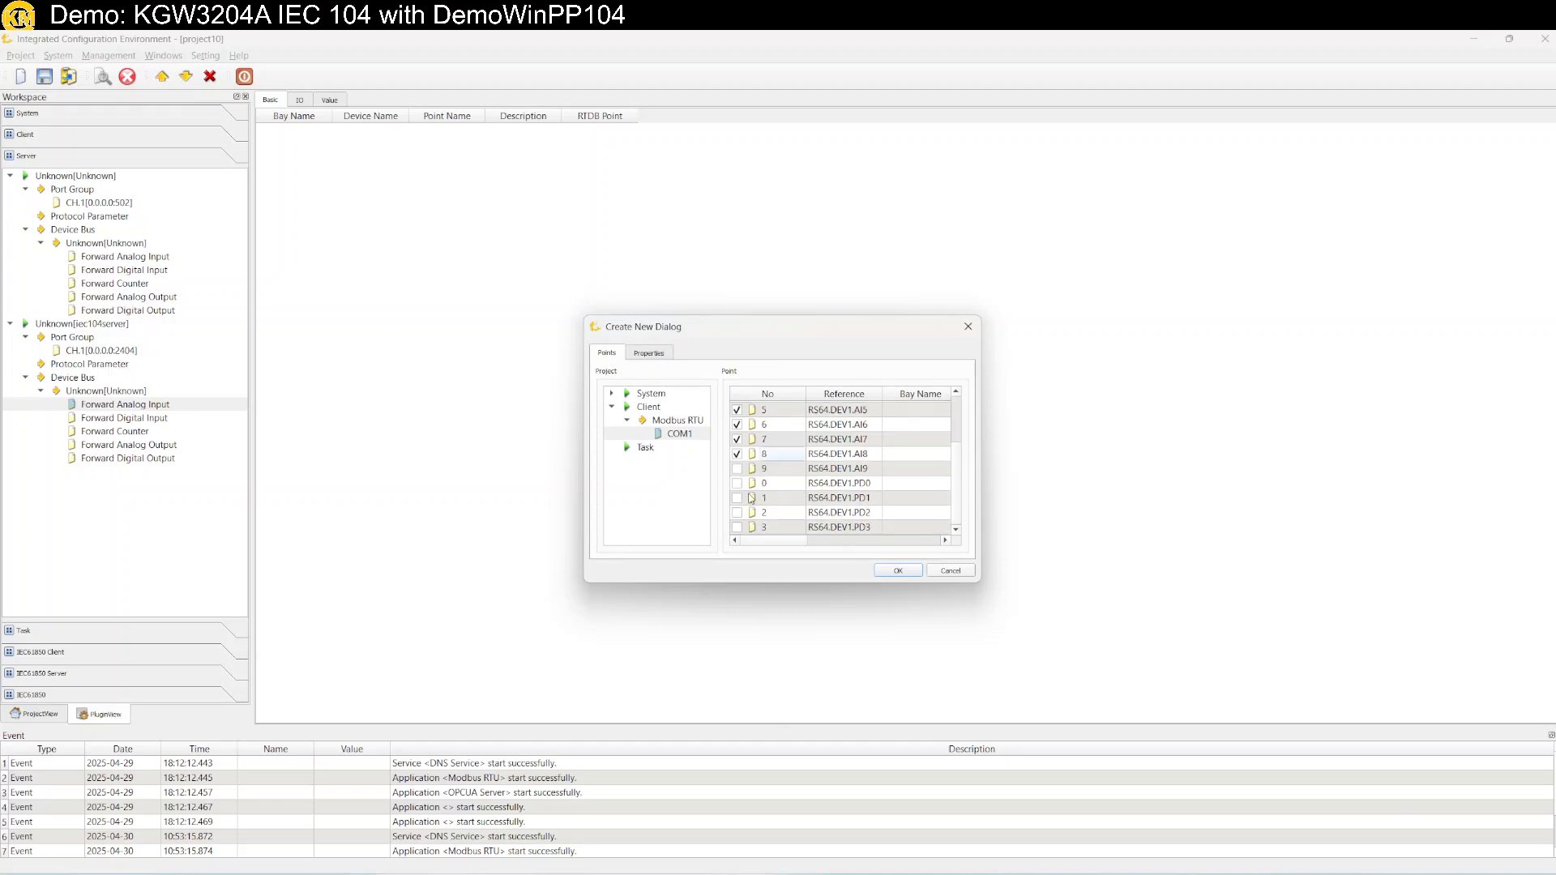
{"action": "left_click", "coordinate": [917, 576]}
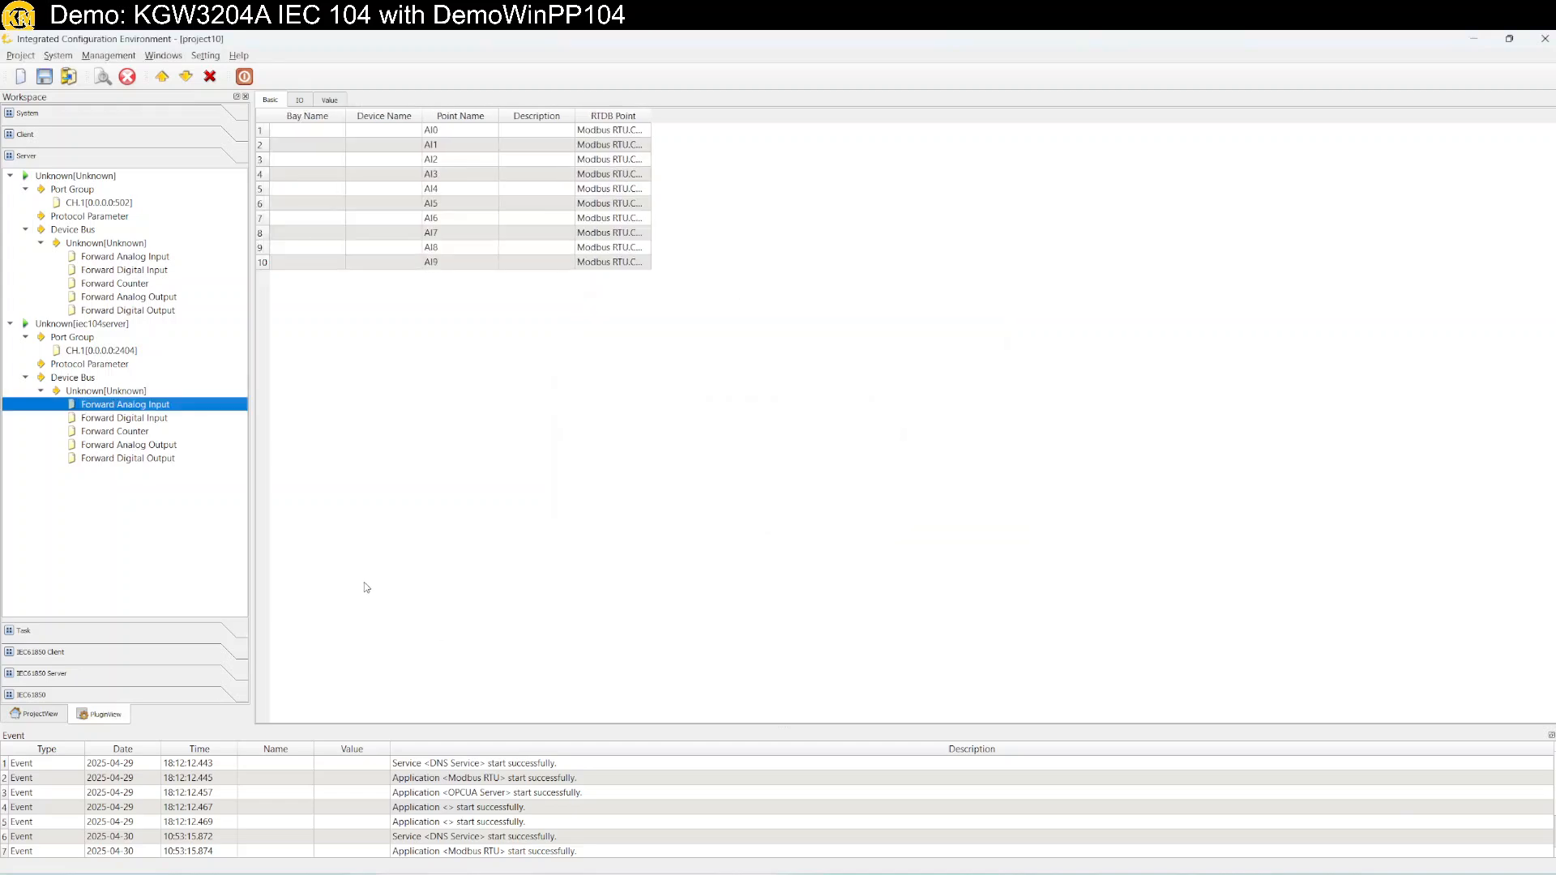
Batch-number the AI0–AI9 point indexes 1 to 10 with step 1, and auto-fit the ASDU Type column.
{"action": "left_click_drag", "start_coordinate": [354, 115], "coordinate": [501, 115]}
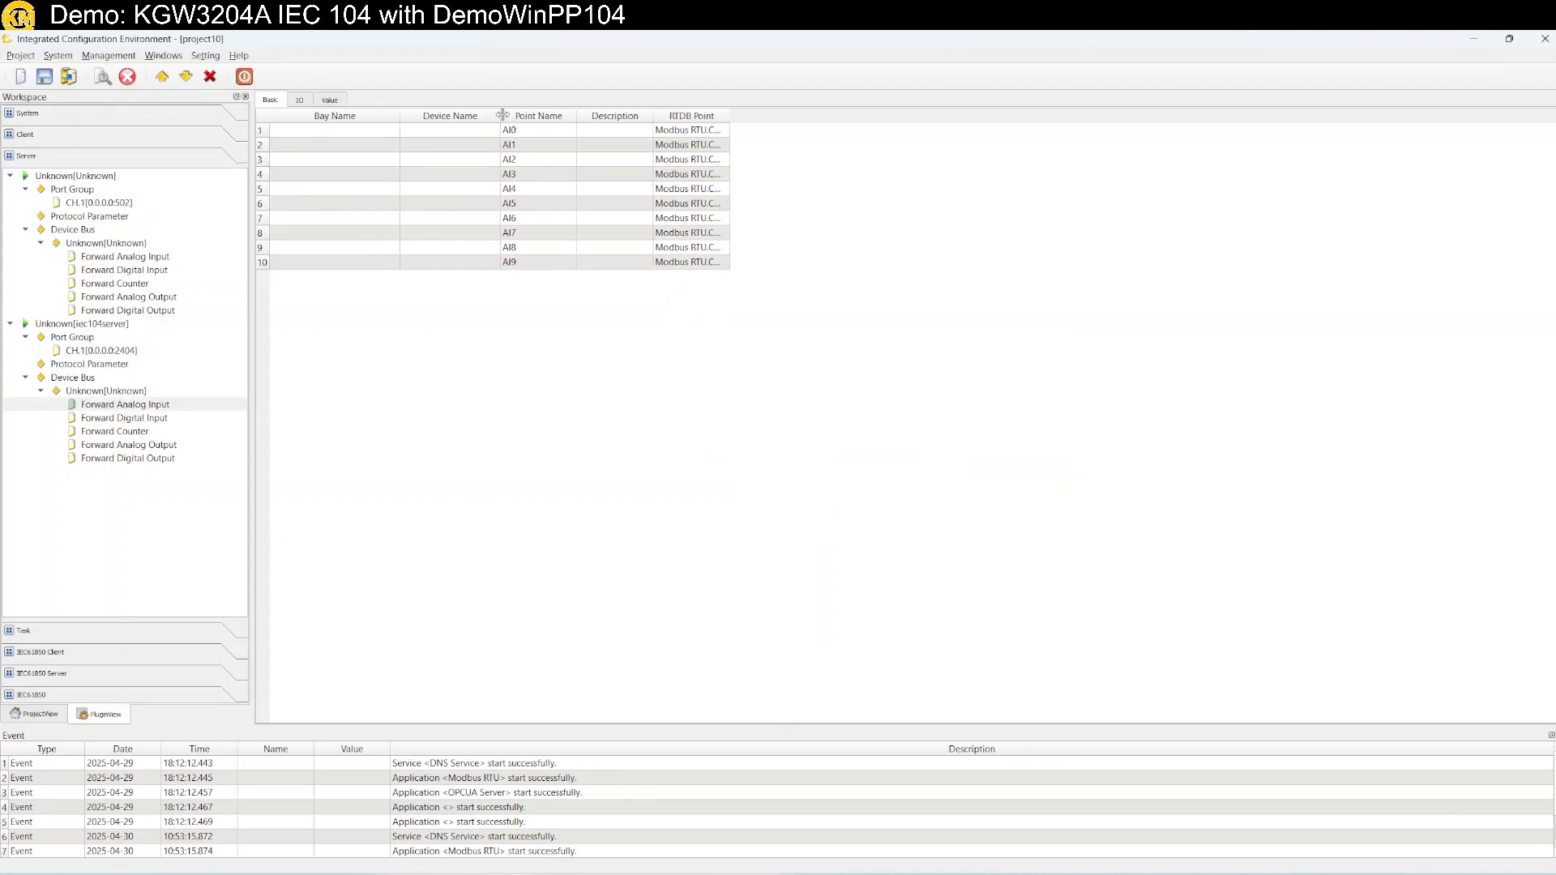
{"action": "left_click", "coordinate": [300, 101]}
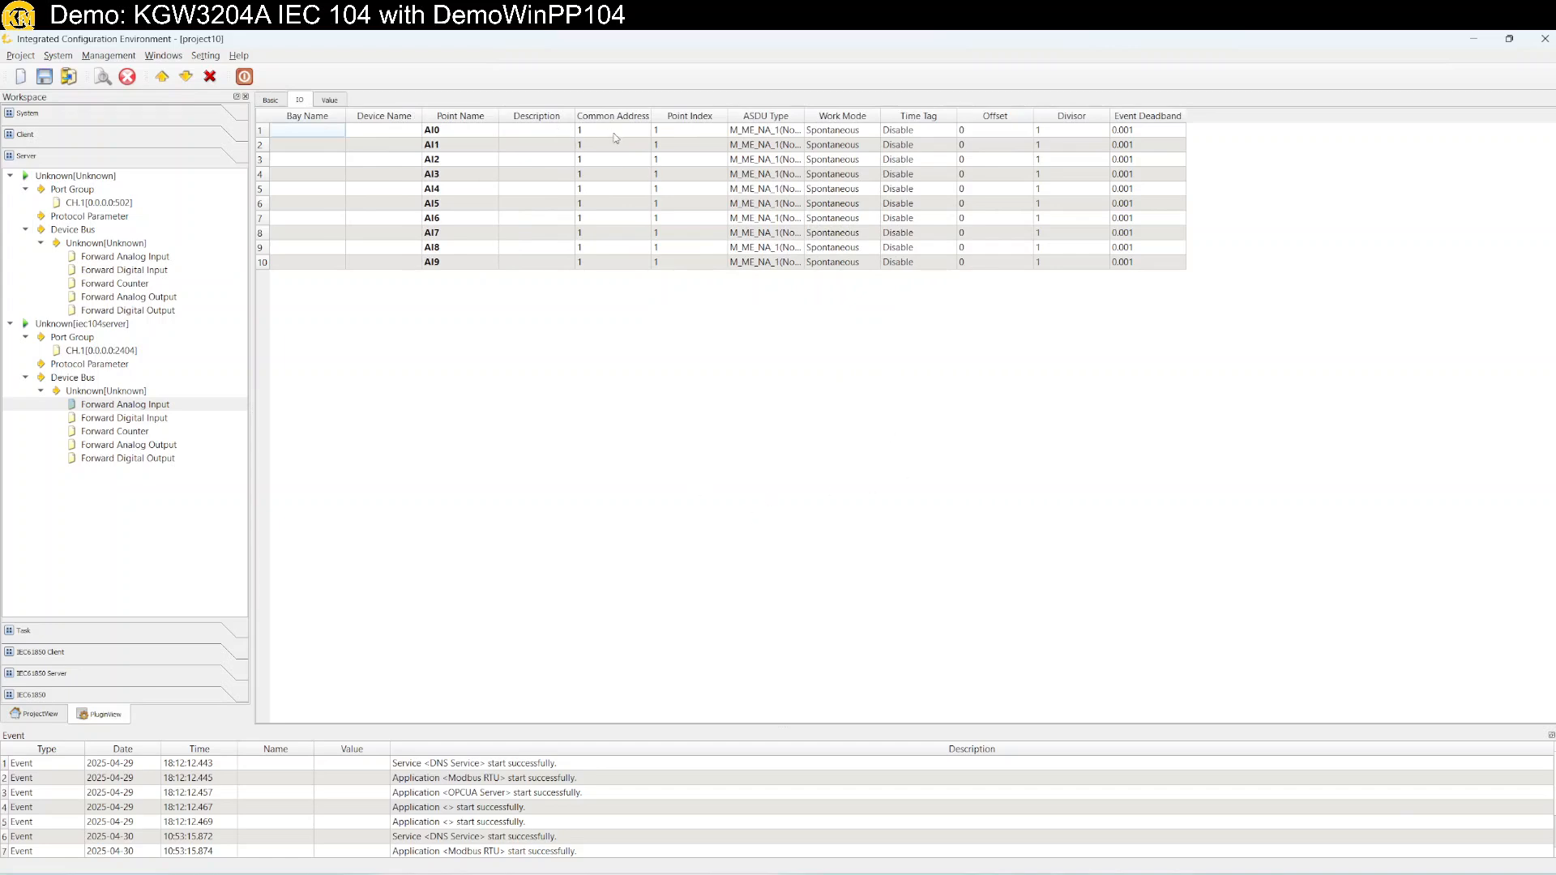
{"action": "left_click", "coordinate": [679, 132]}
{"action": "left_click", "coordinate": [687, 263], "text": "shift"}
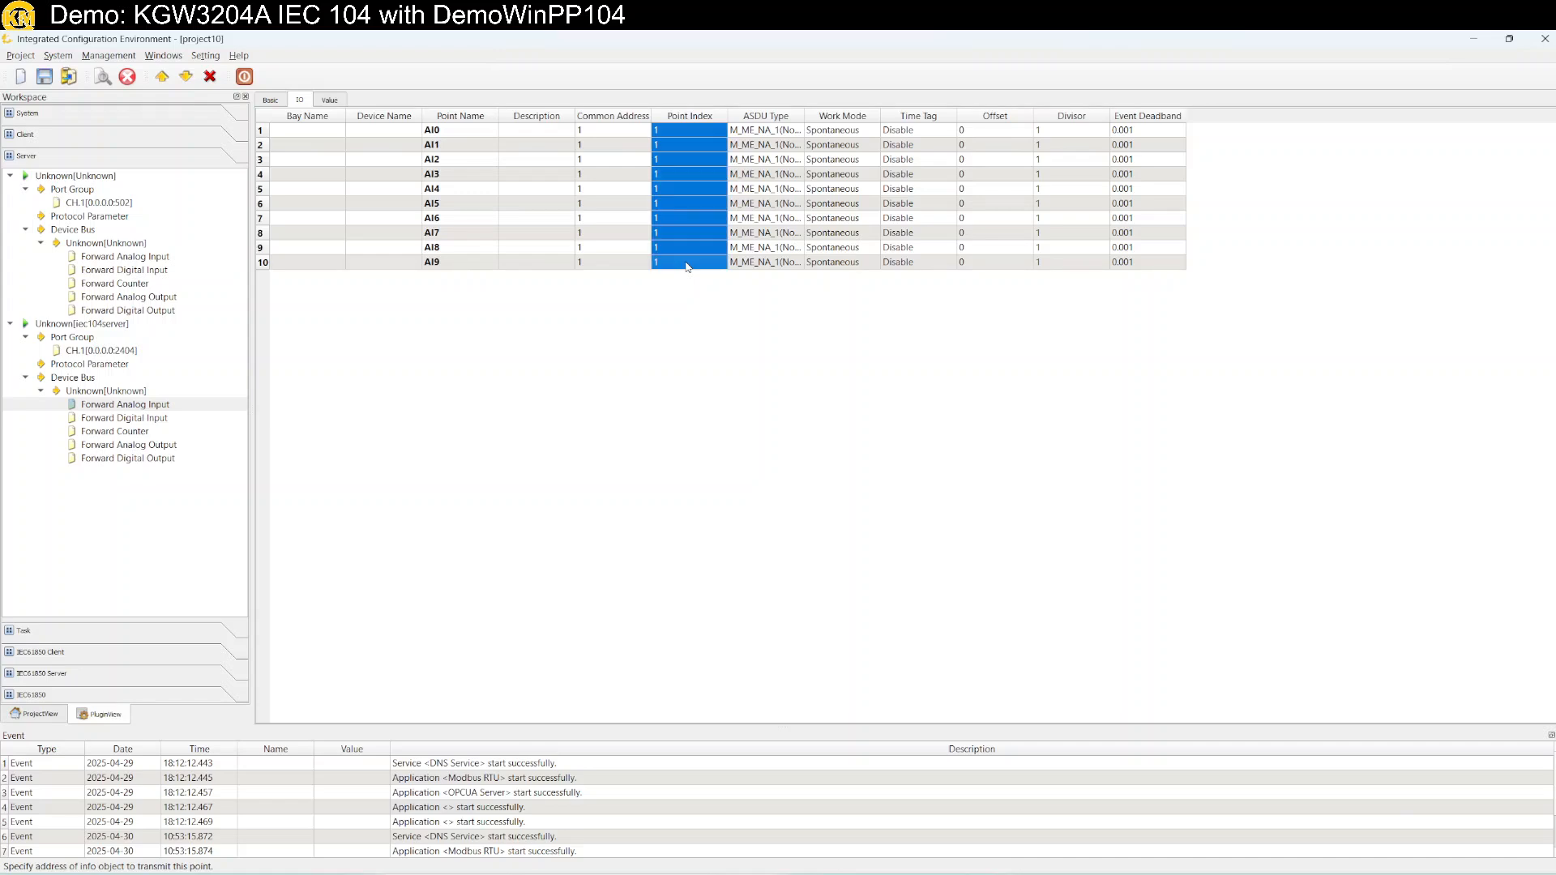
{"action": "right_click", "coordinate": [687, 264]}
{"action": "left_click", "coordinate": [716, 275]}
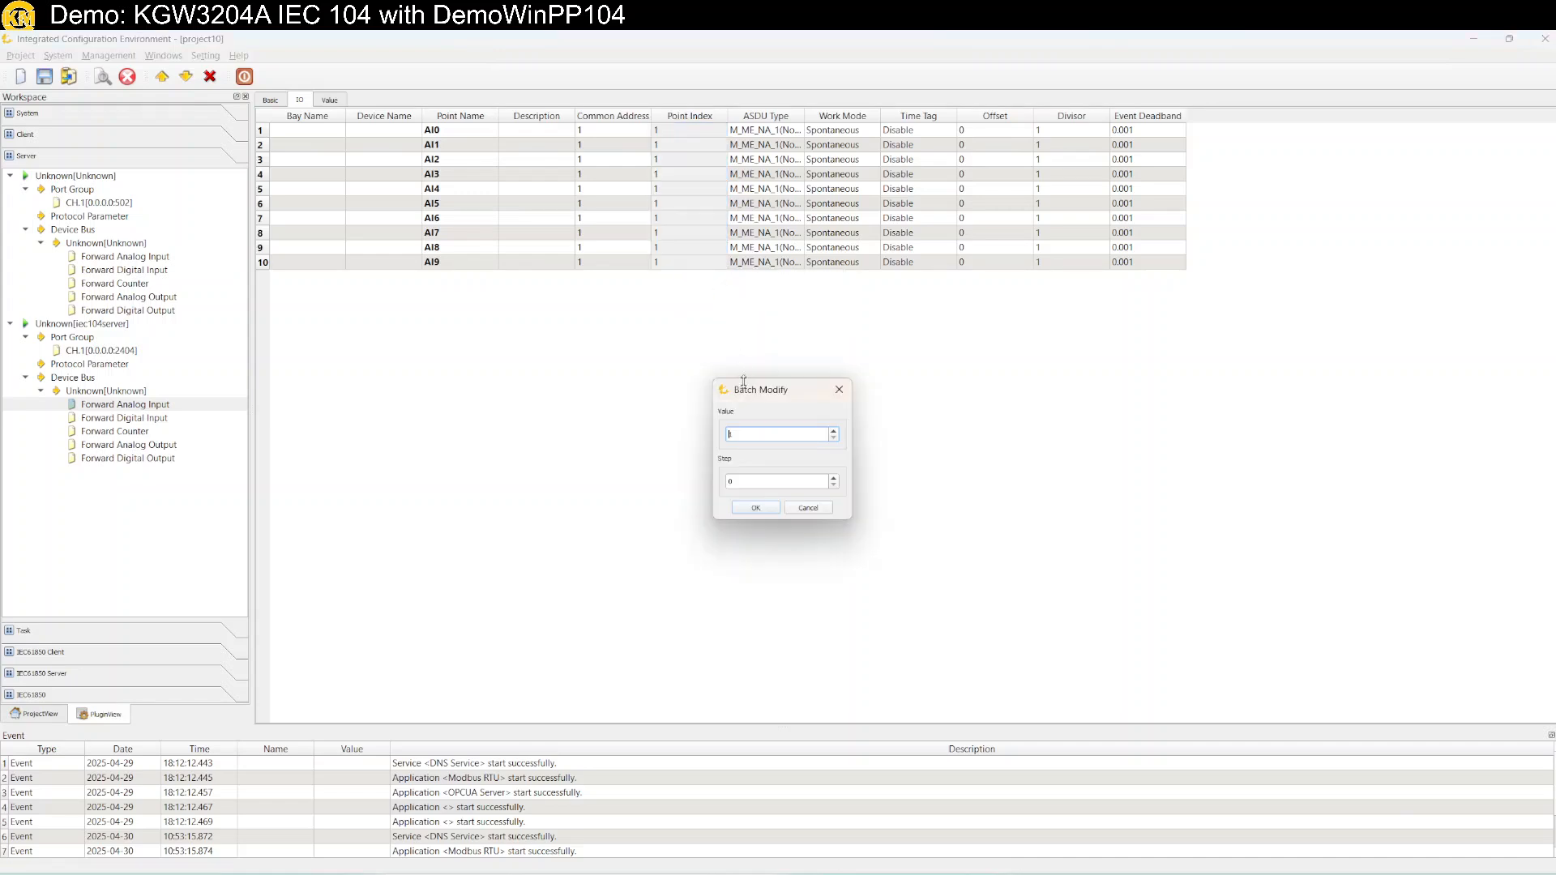
{"action": "key", "text": "Tab"}
{"action": "type", "text": "1"}
{"action": "key", "text": "Return"}
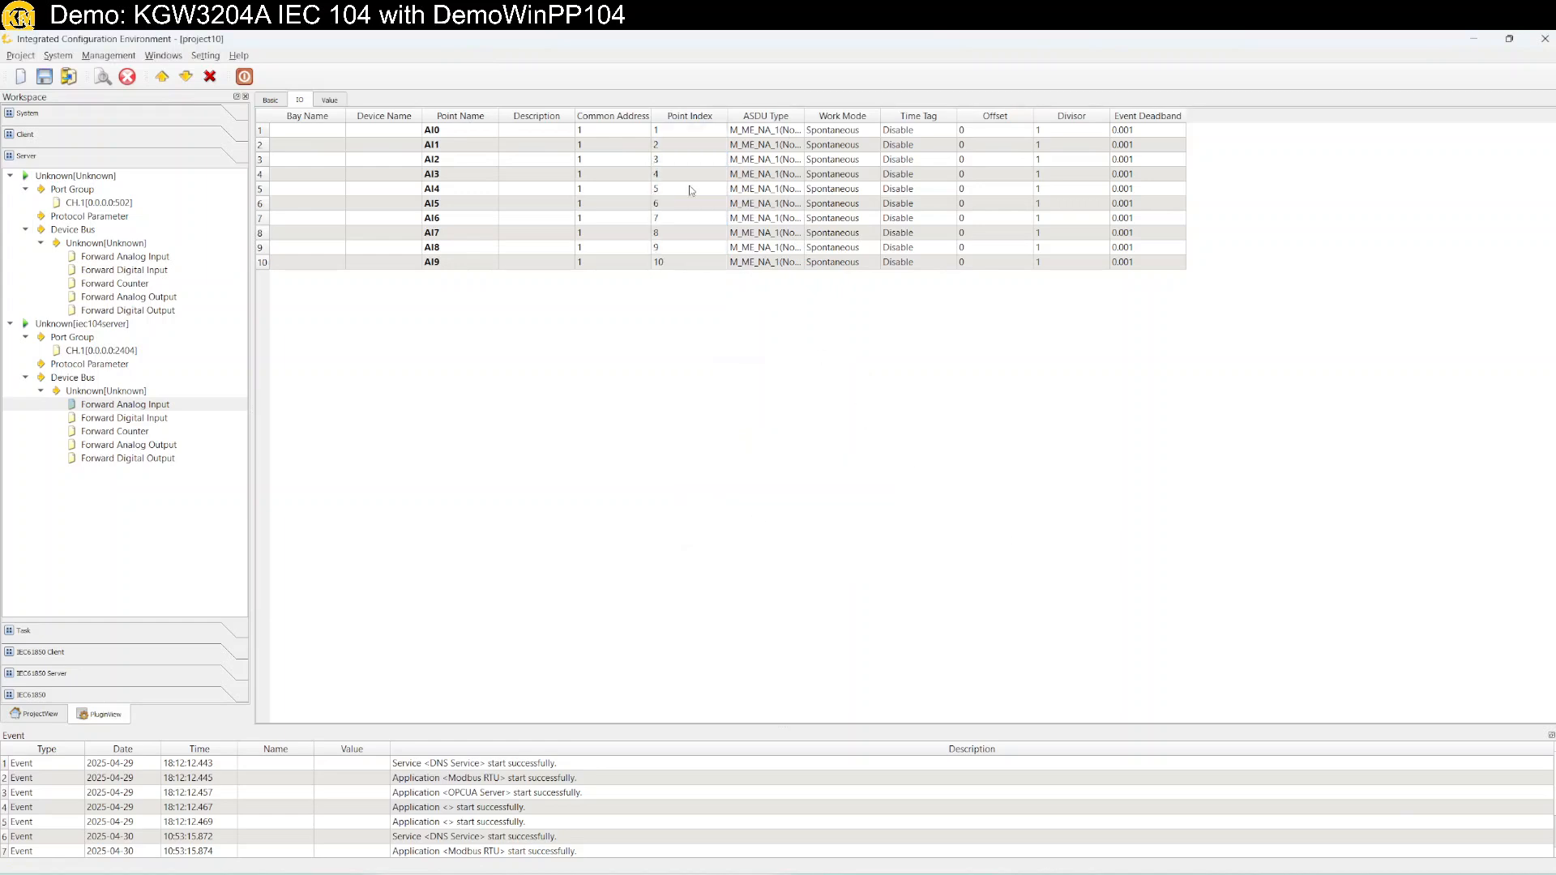
{"action": "double_click", "coordinate": [804, 119]}
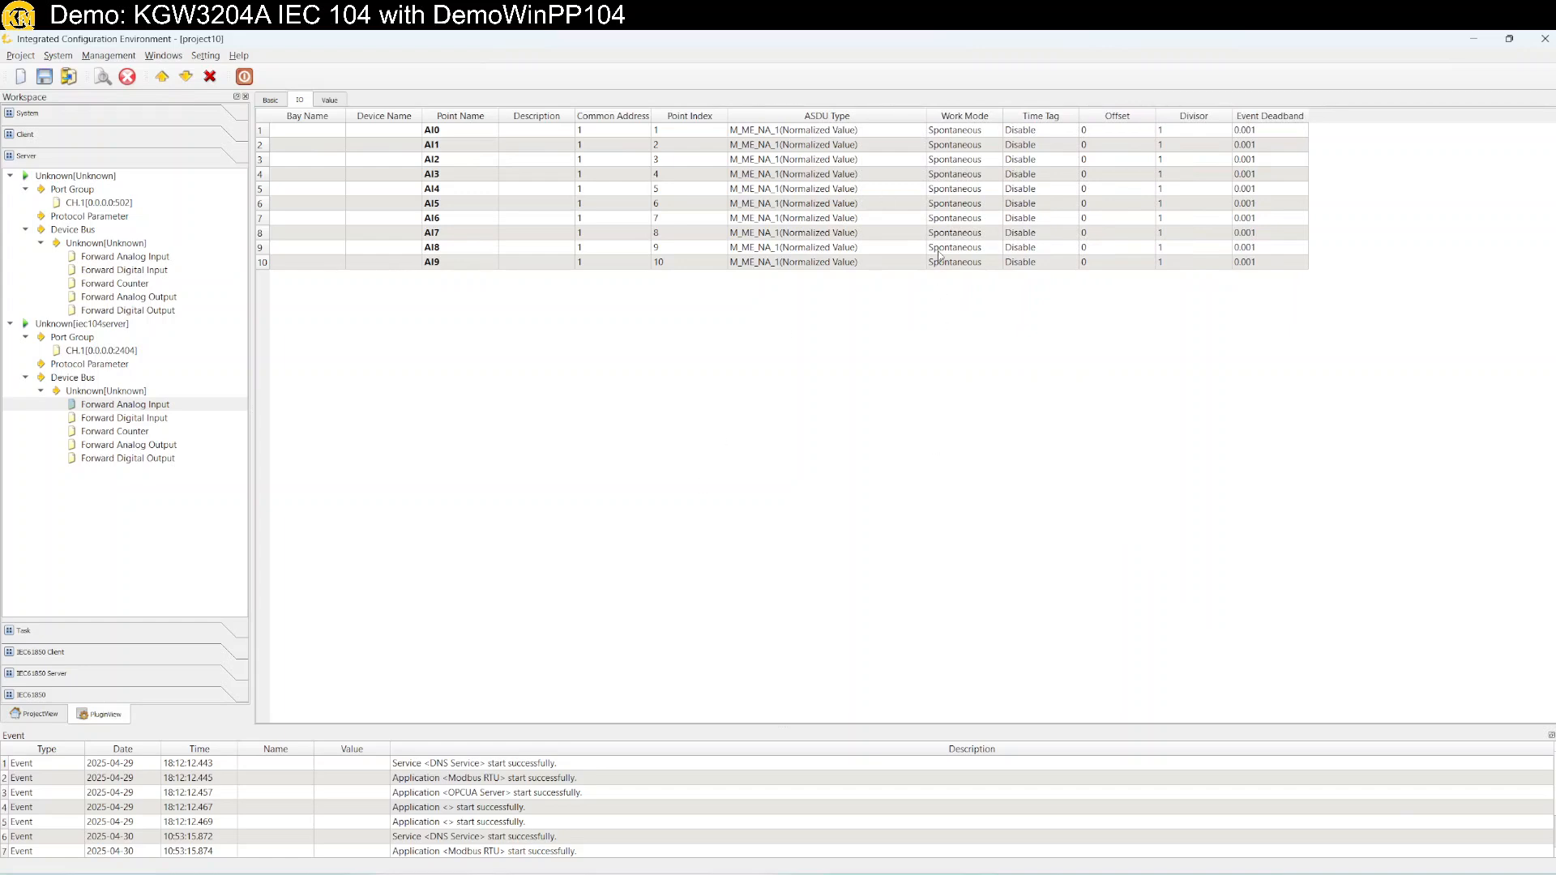
Batch-change all ten points' ASDU type to M_ME_NC_1 (Short Floating Value) and save the project.
{"action": "left_click", "coordinate": [831, 134]}
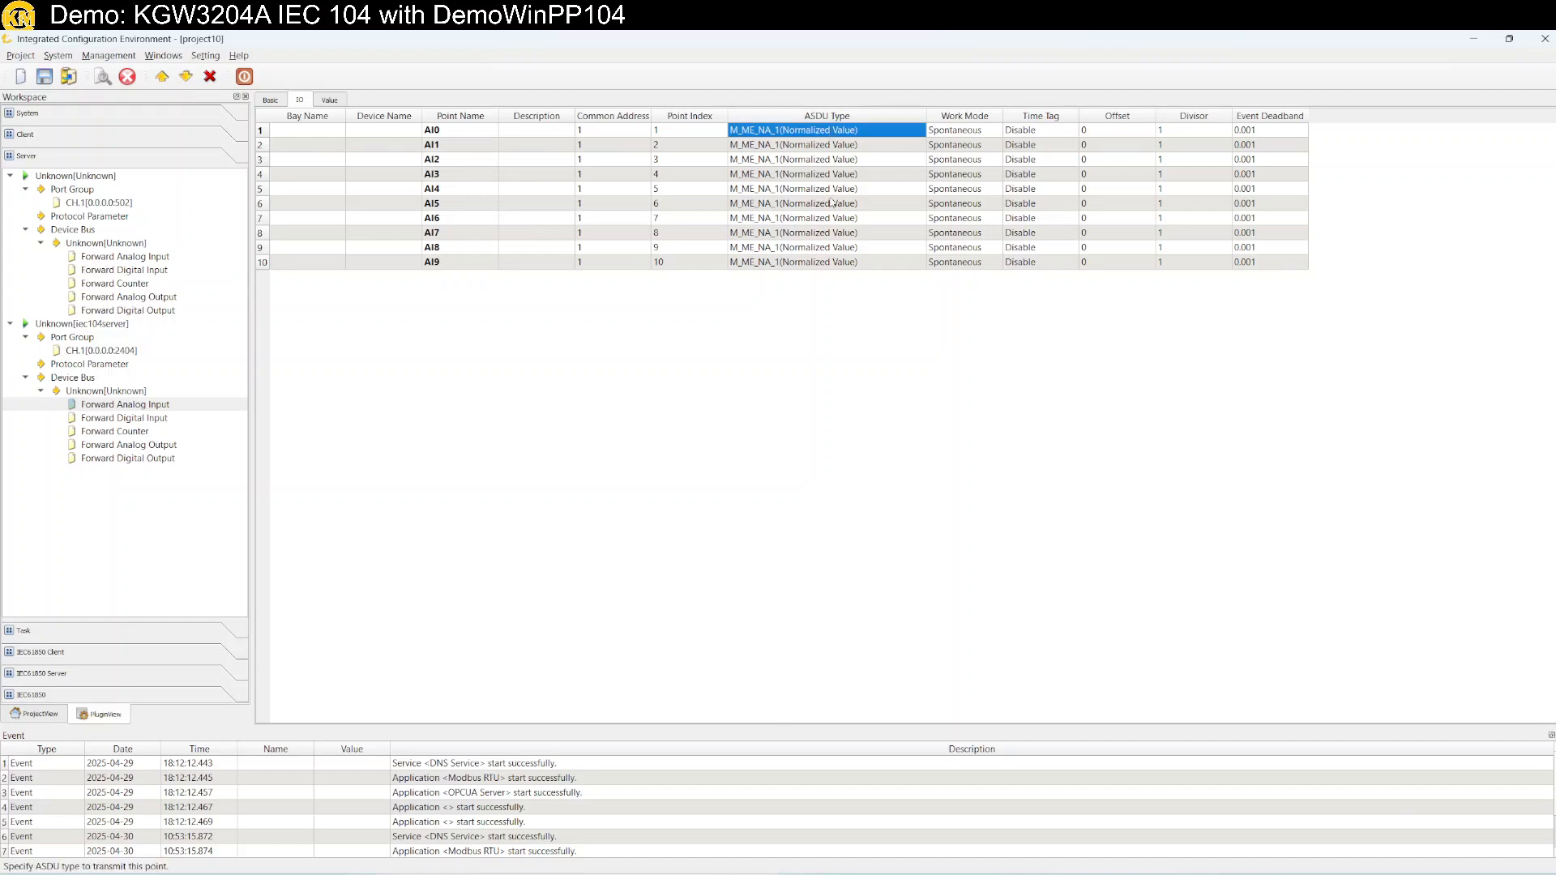
{"action": "left_click", "coordinate": [835, 263], "text": "shift"}
{"action": "right_click", "coordinate": [839, 265]}
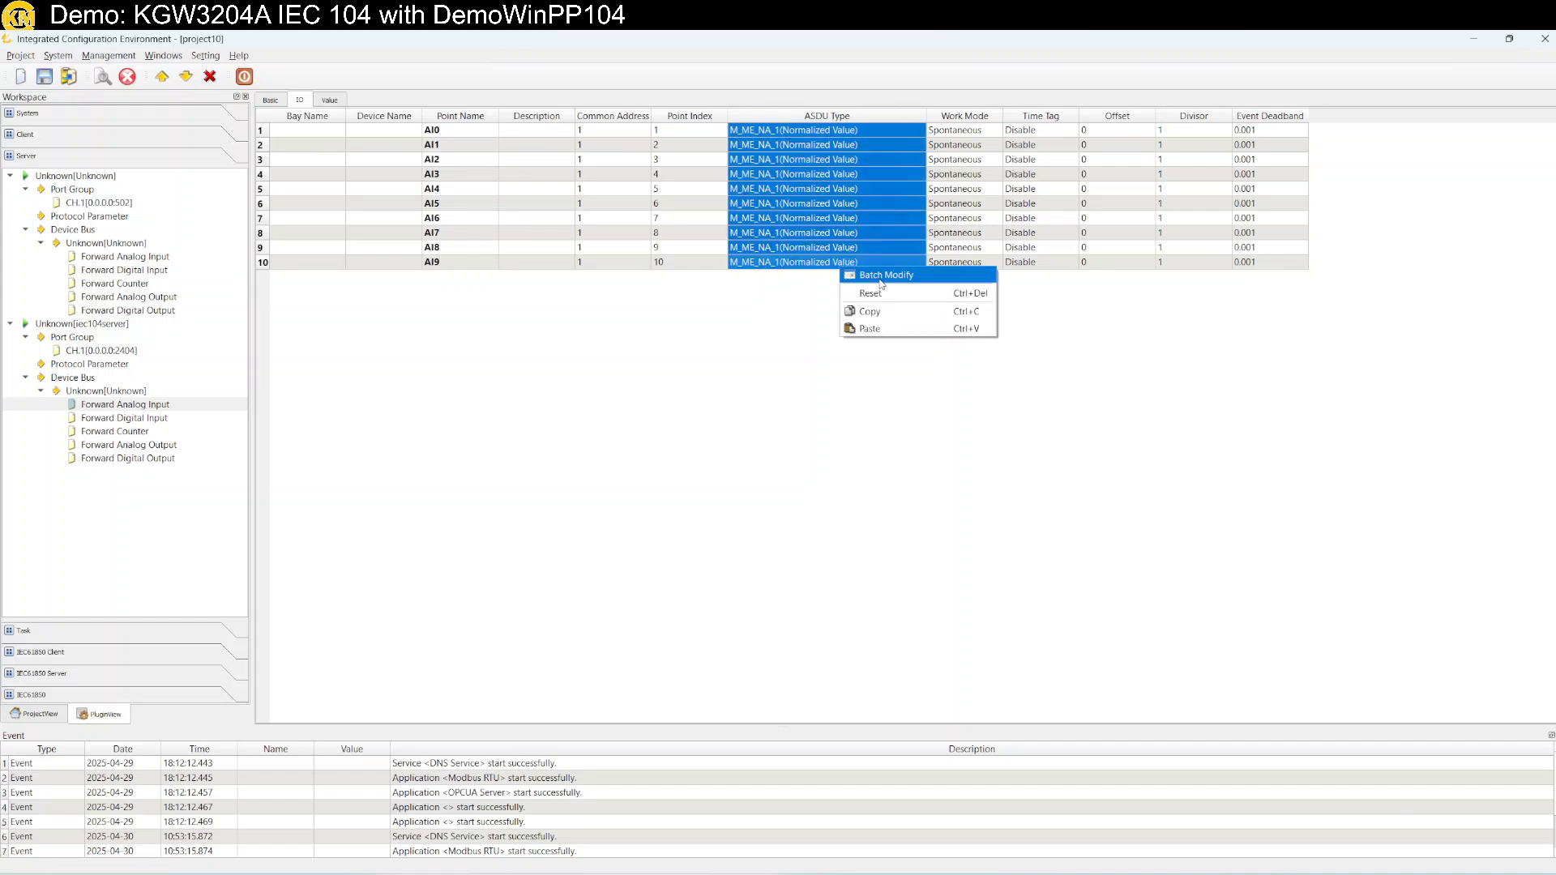
{"action": "left_click", "coordinate": [885, 276]}
{"action": "left_click", "coordinate": [788, 459]}
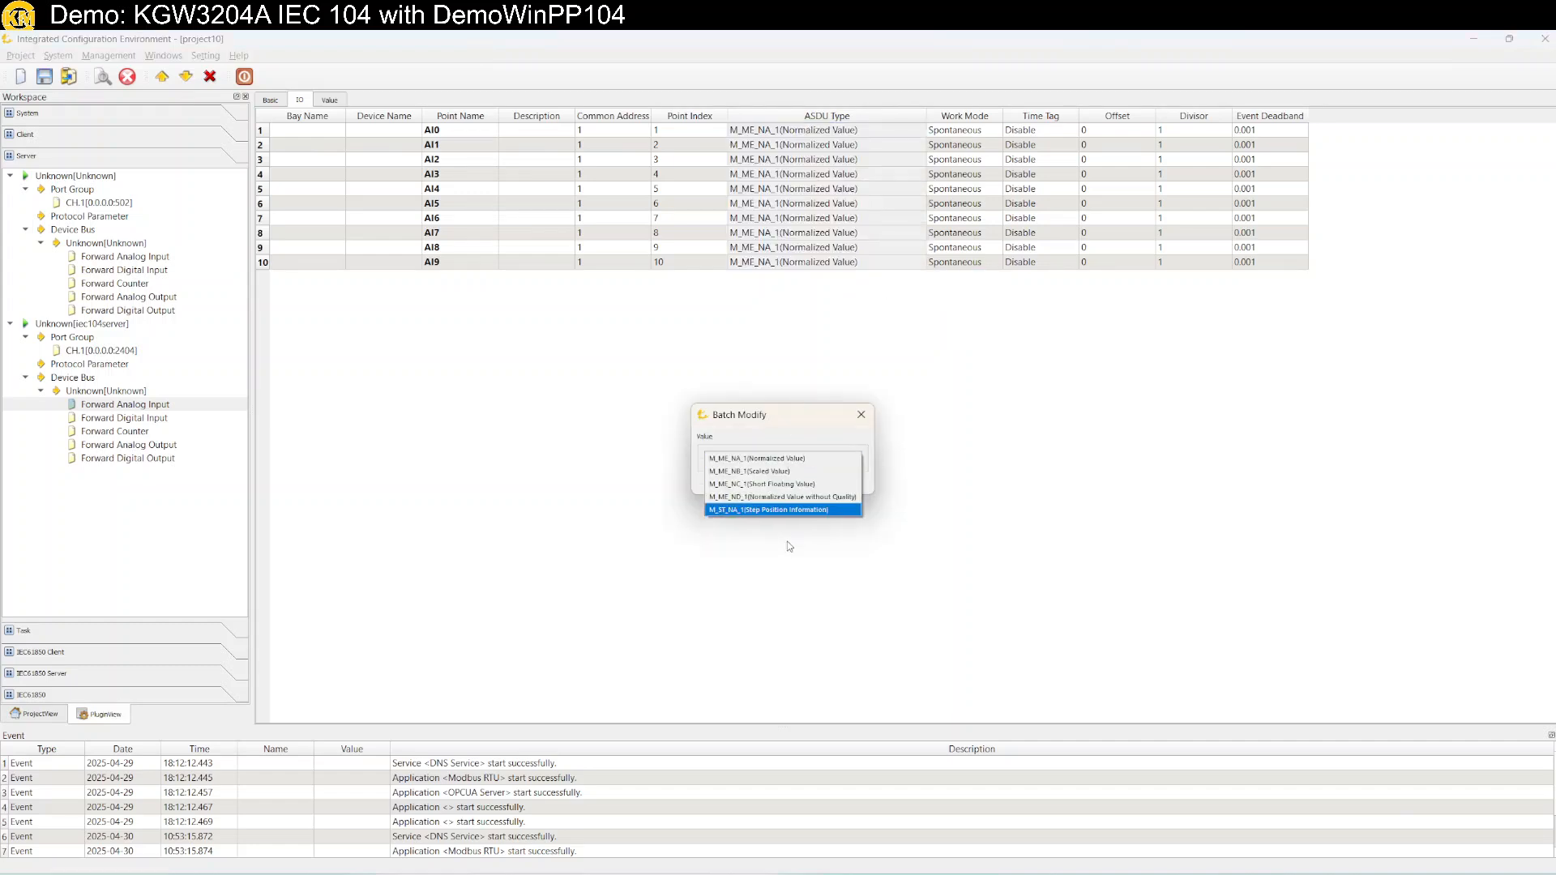
{"action": "left_click", "coordinate": [790, 483]}
{"action": "left_click", "coordinate": [759, 484]}
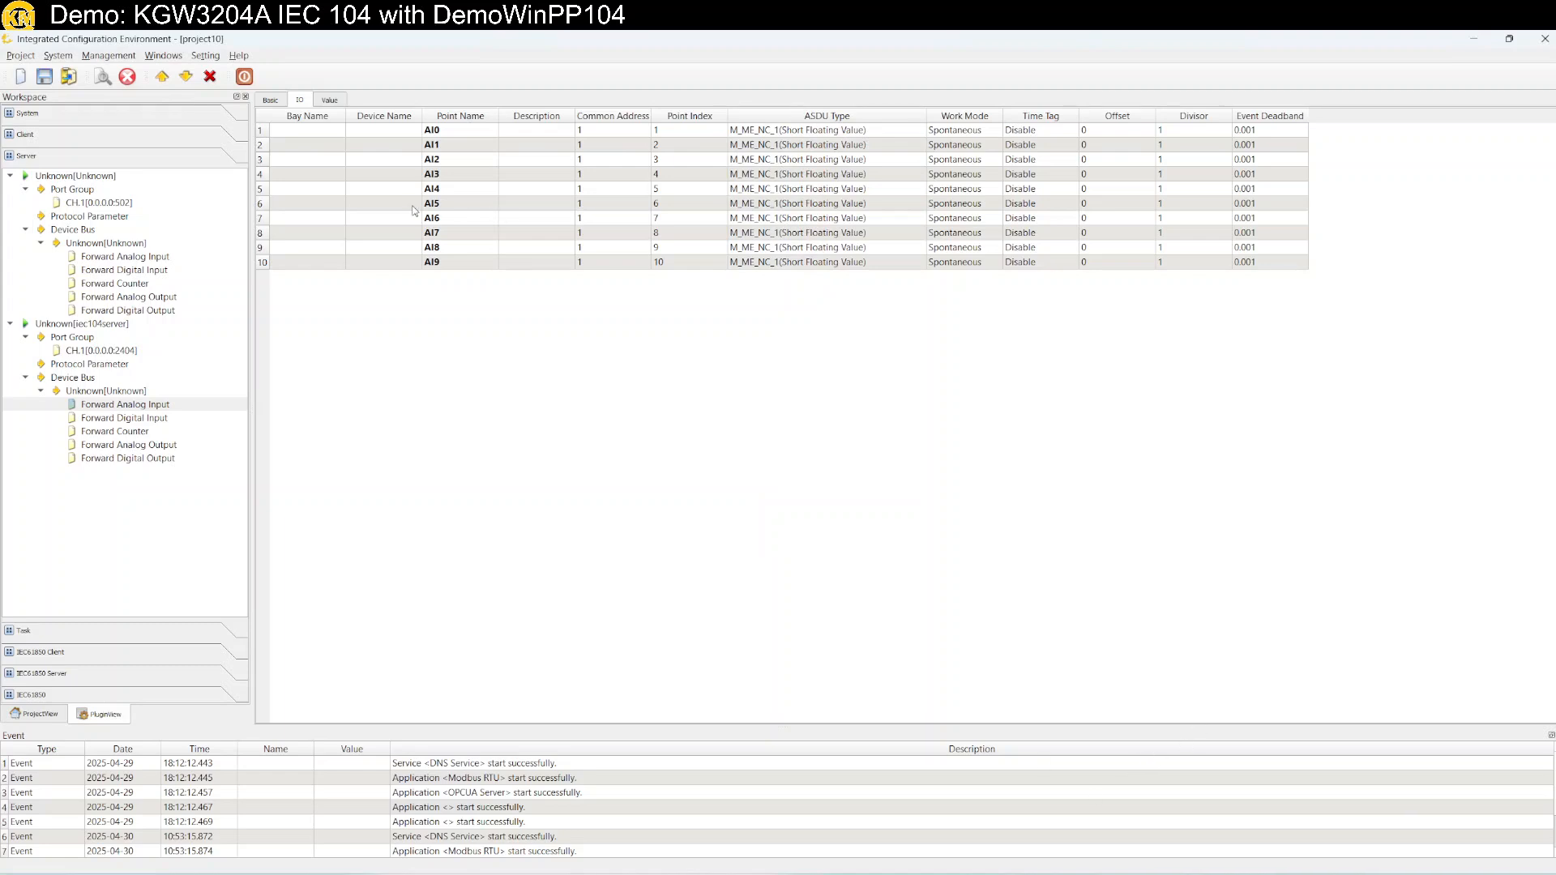
{"action": "left_click", "coordinate": [47, 79]}
Download project10 to the gateway at 192.168.0.249, replacing its old project directory.
{"action": "left_click", "coordinate": [188, 78]}
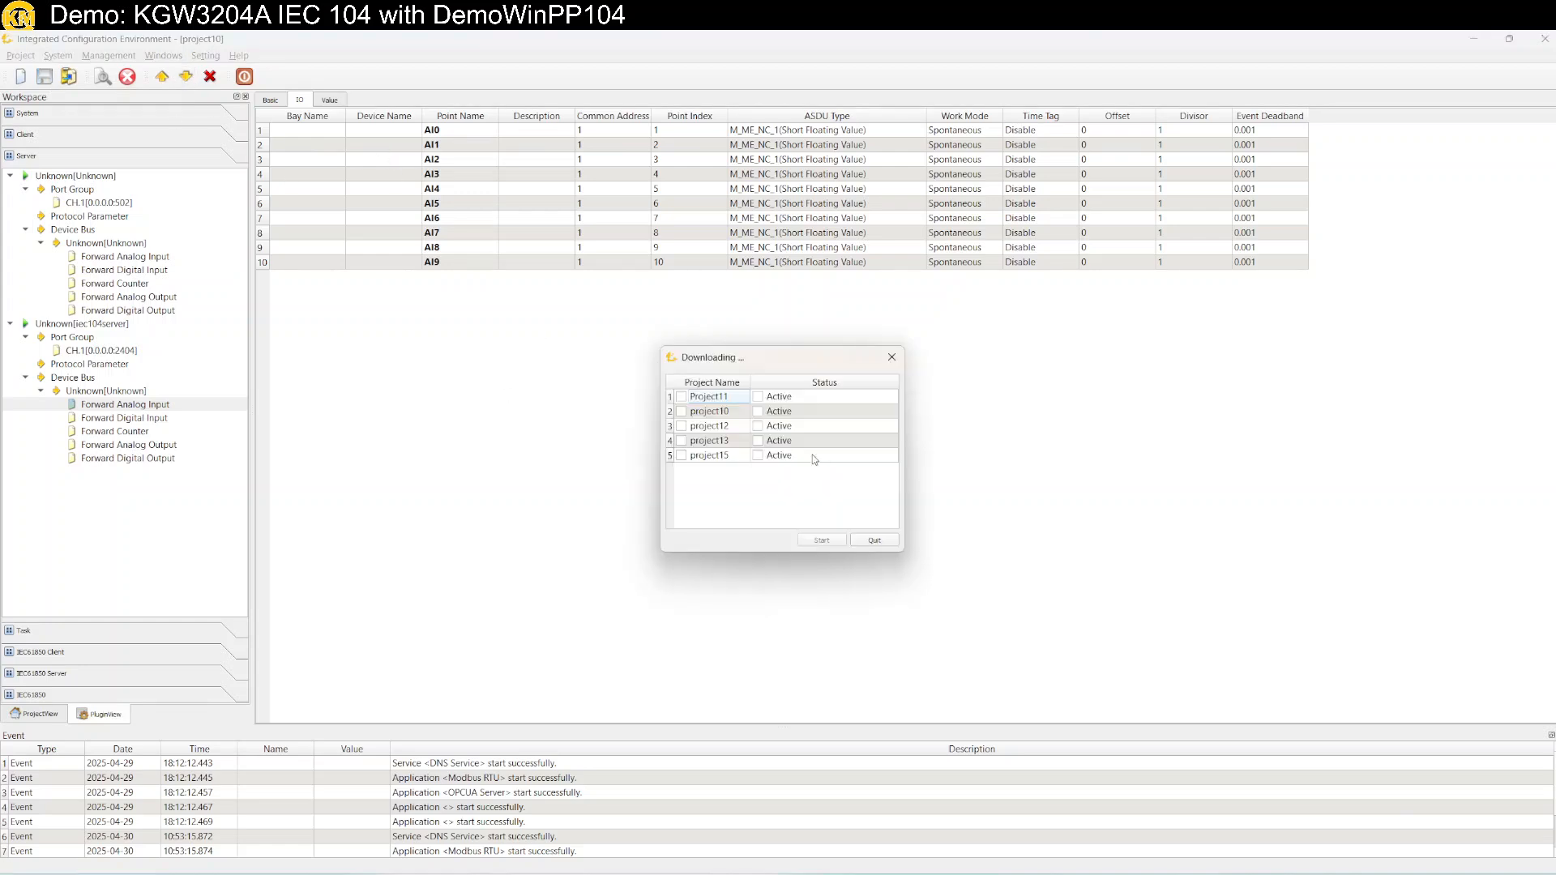
{"action": "left_click", "coordinate": [682, 412]}
{"action": "left_click", "coordinate": [823, 540]}
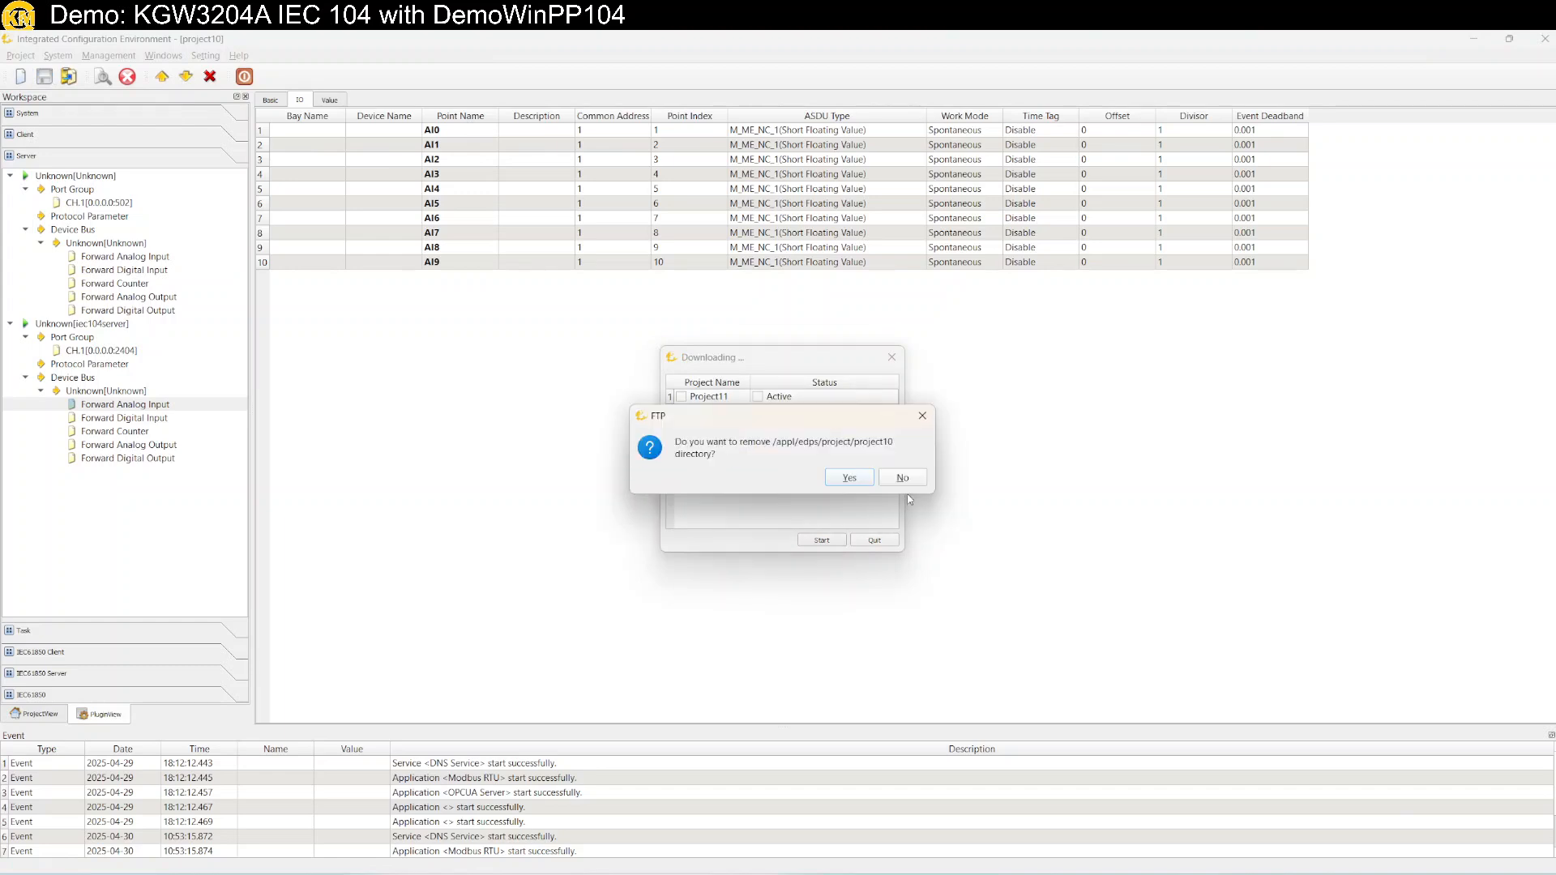
{"action": "left_click", "coordinate": [849, 477]}
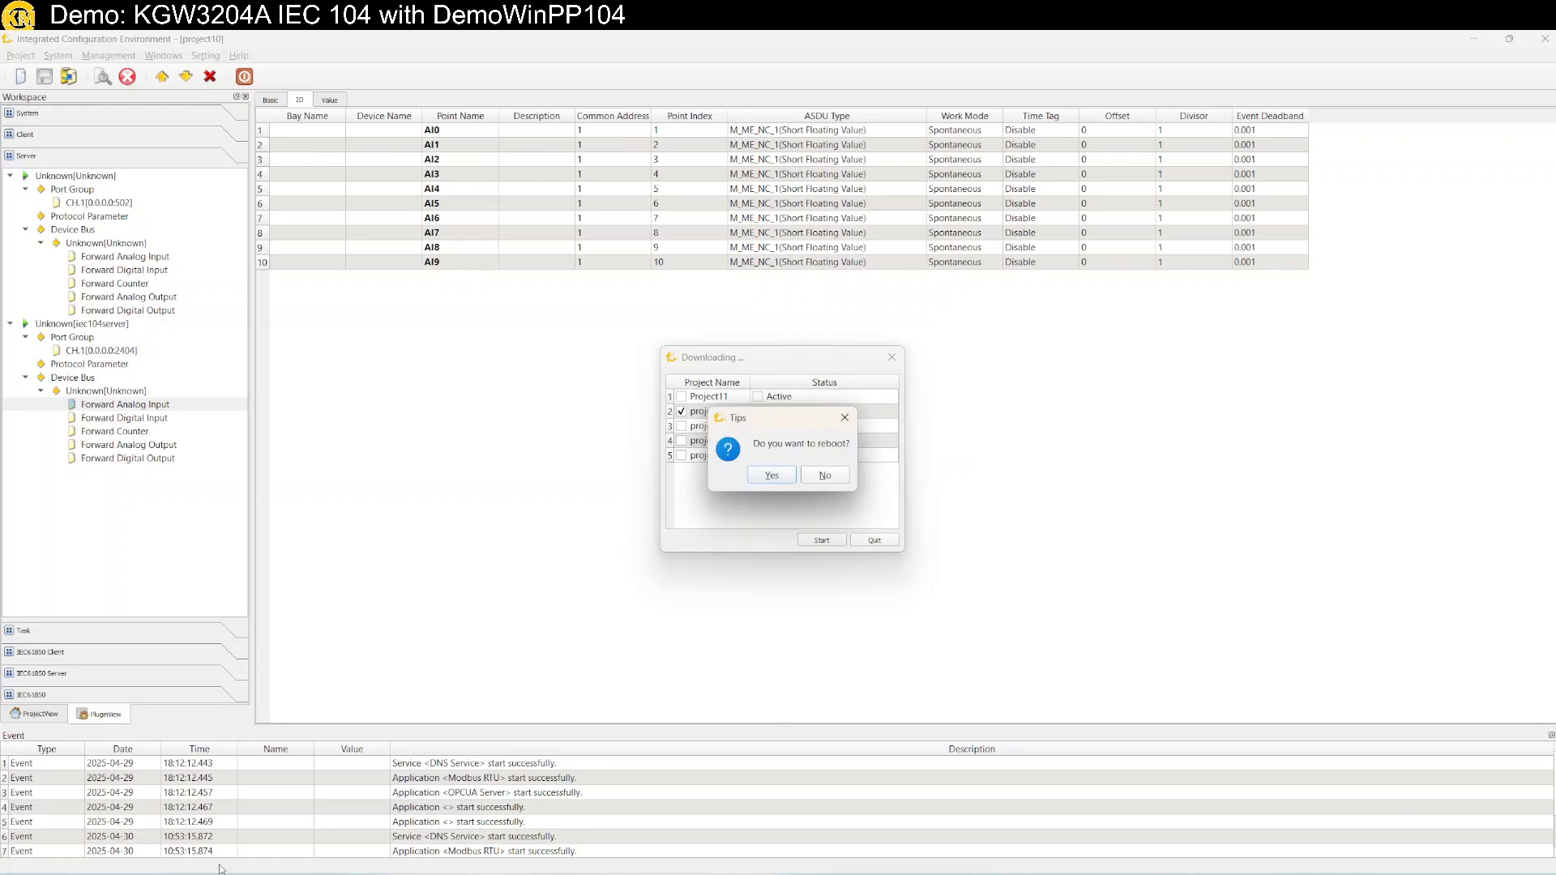
{"action": "left_click", "coordinate": [672, 873]}
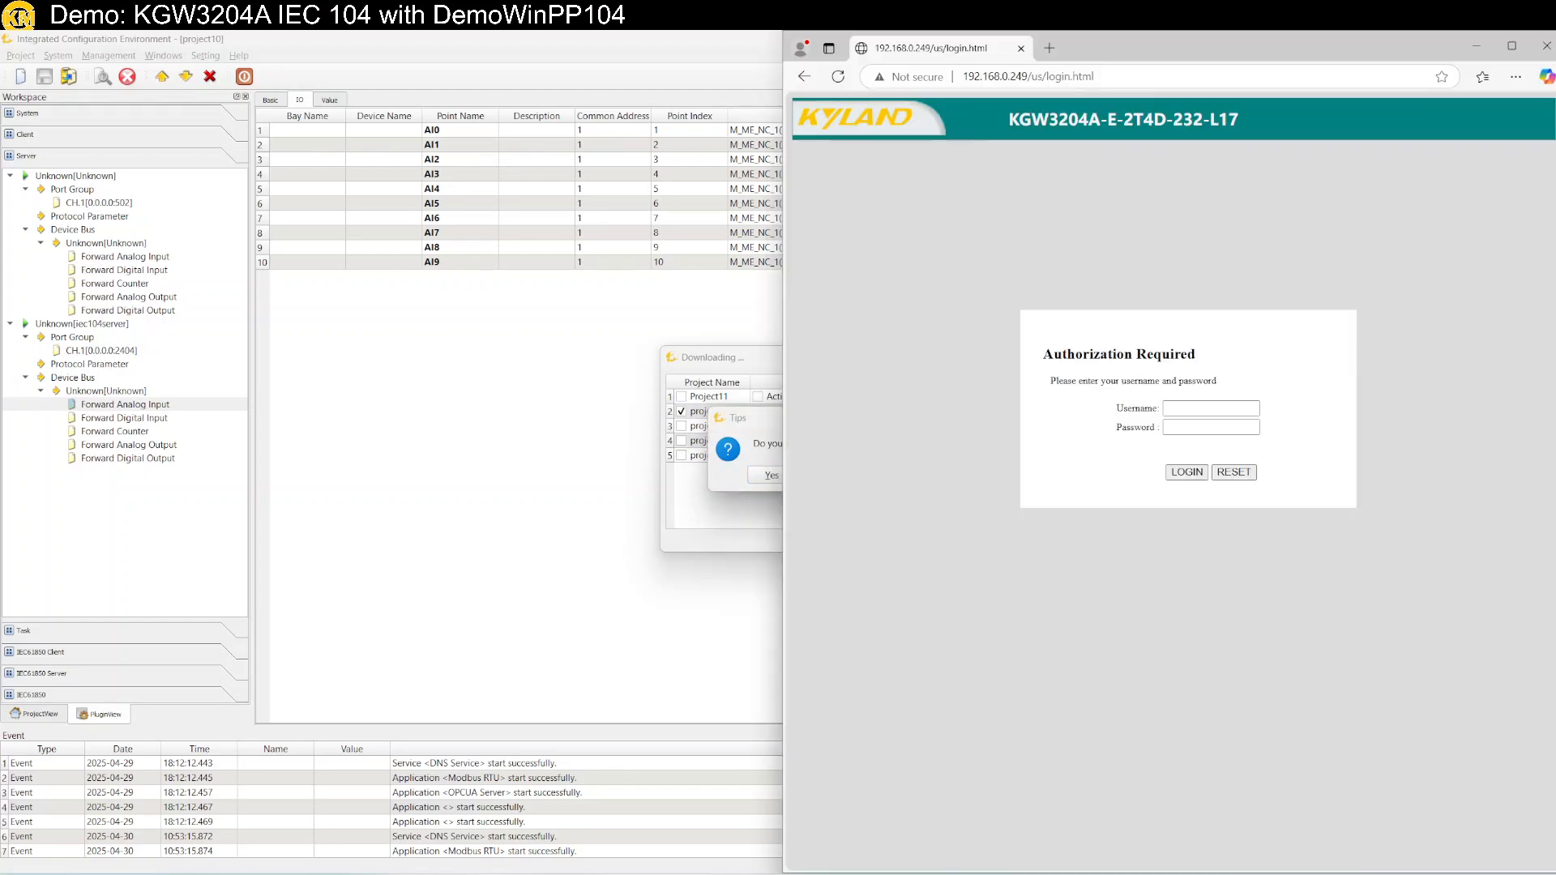
Log into the gateway web page with its username and password and view the Protocol Project List.
{"action": "left_click", "coordinate": [1180, 409]}
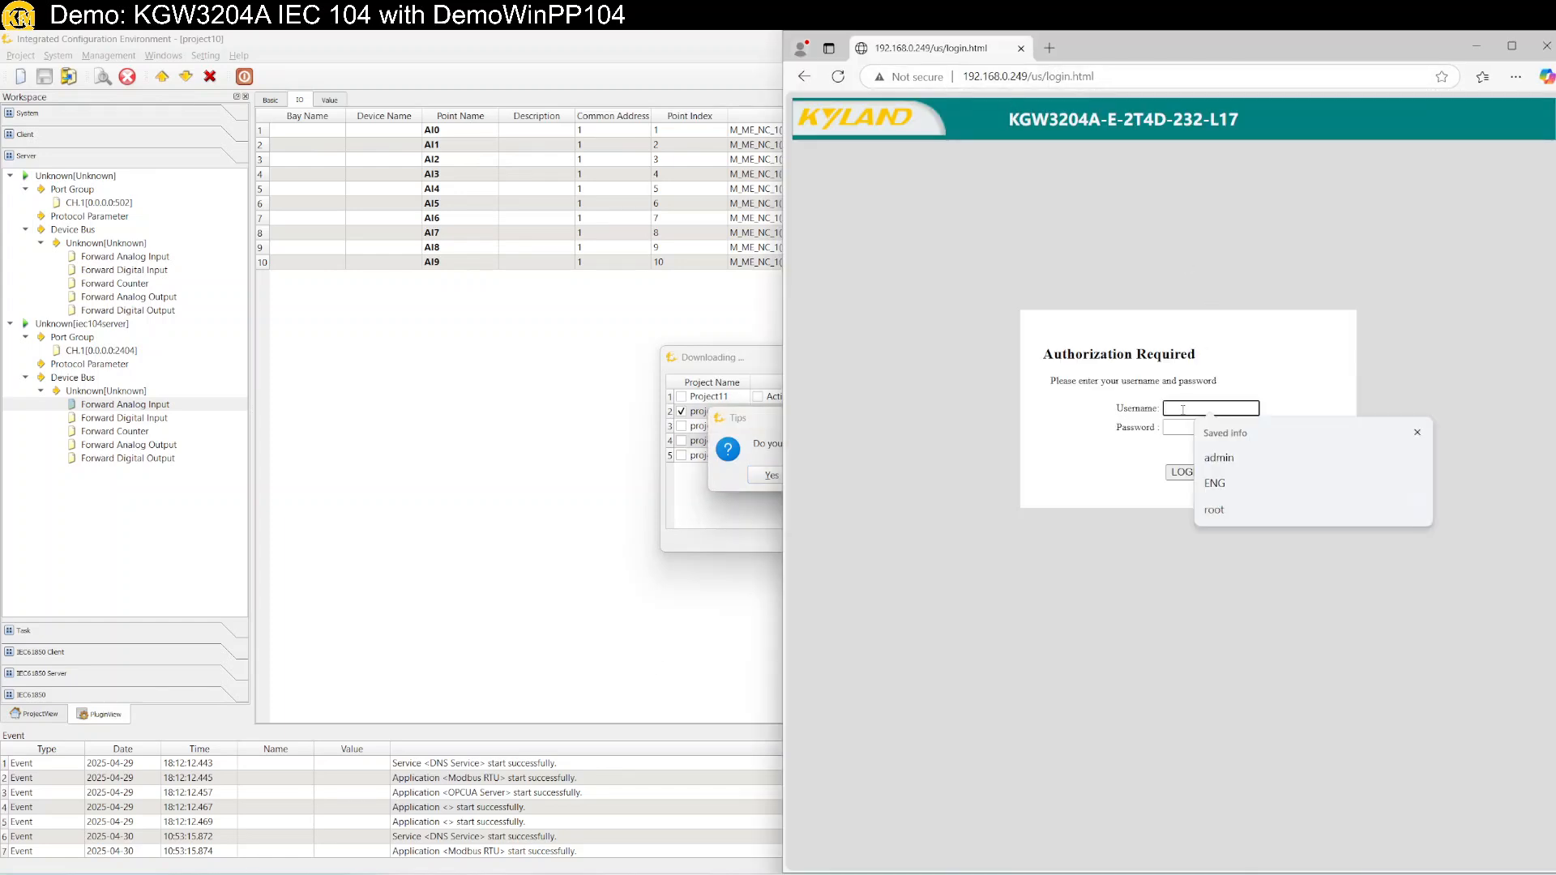
{"action": "key", "text": "Tab"}
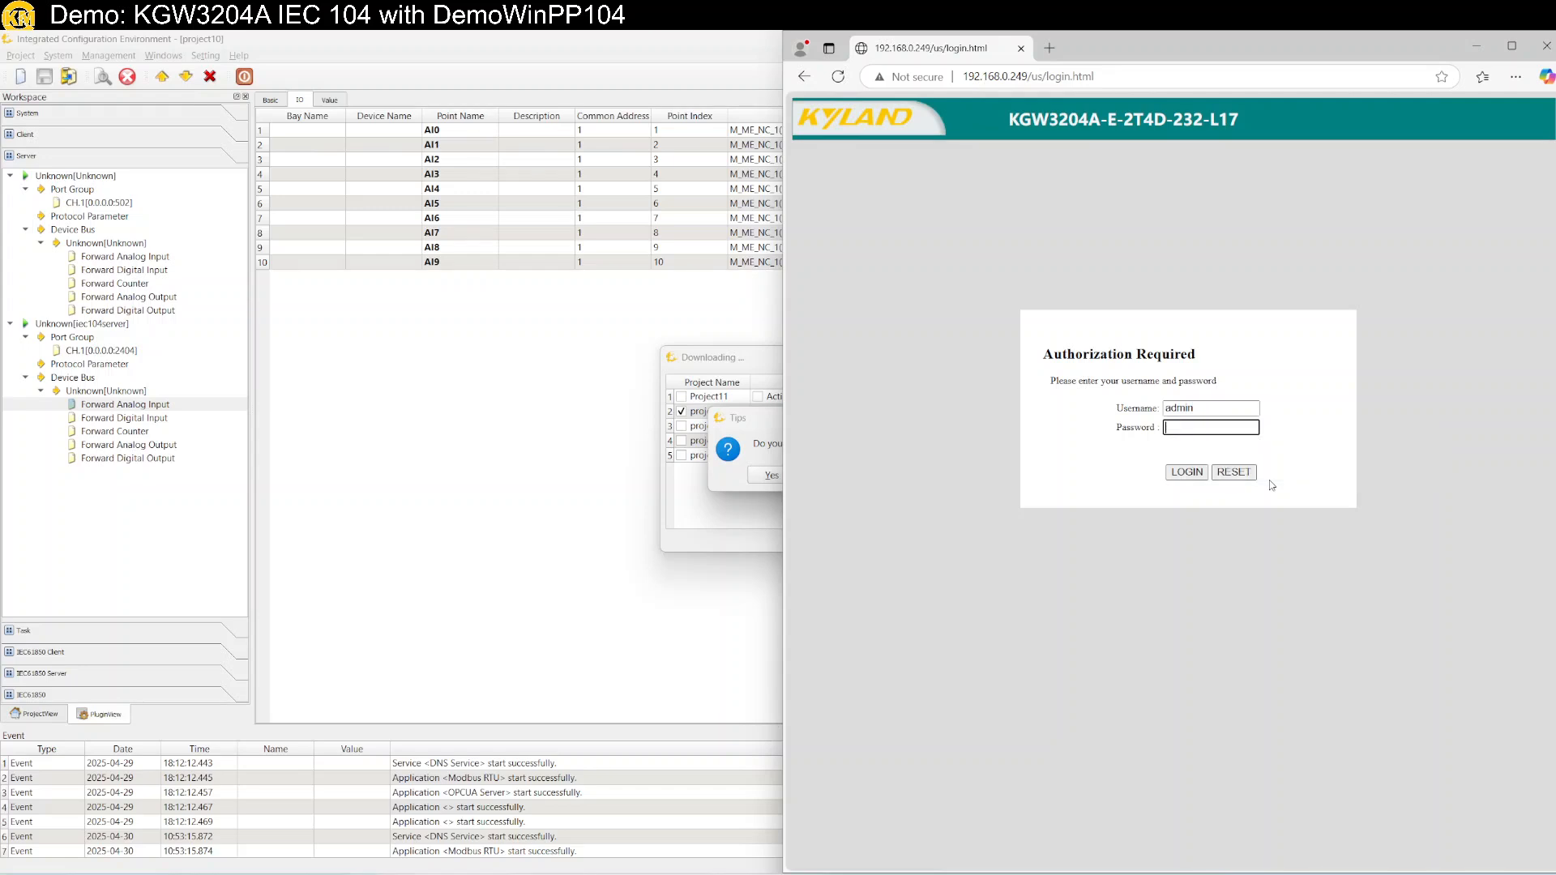
{"action": "key", "text": "Return"}
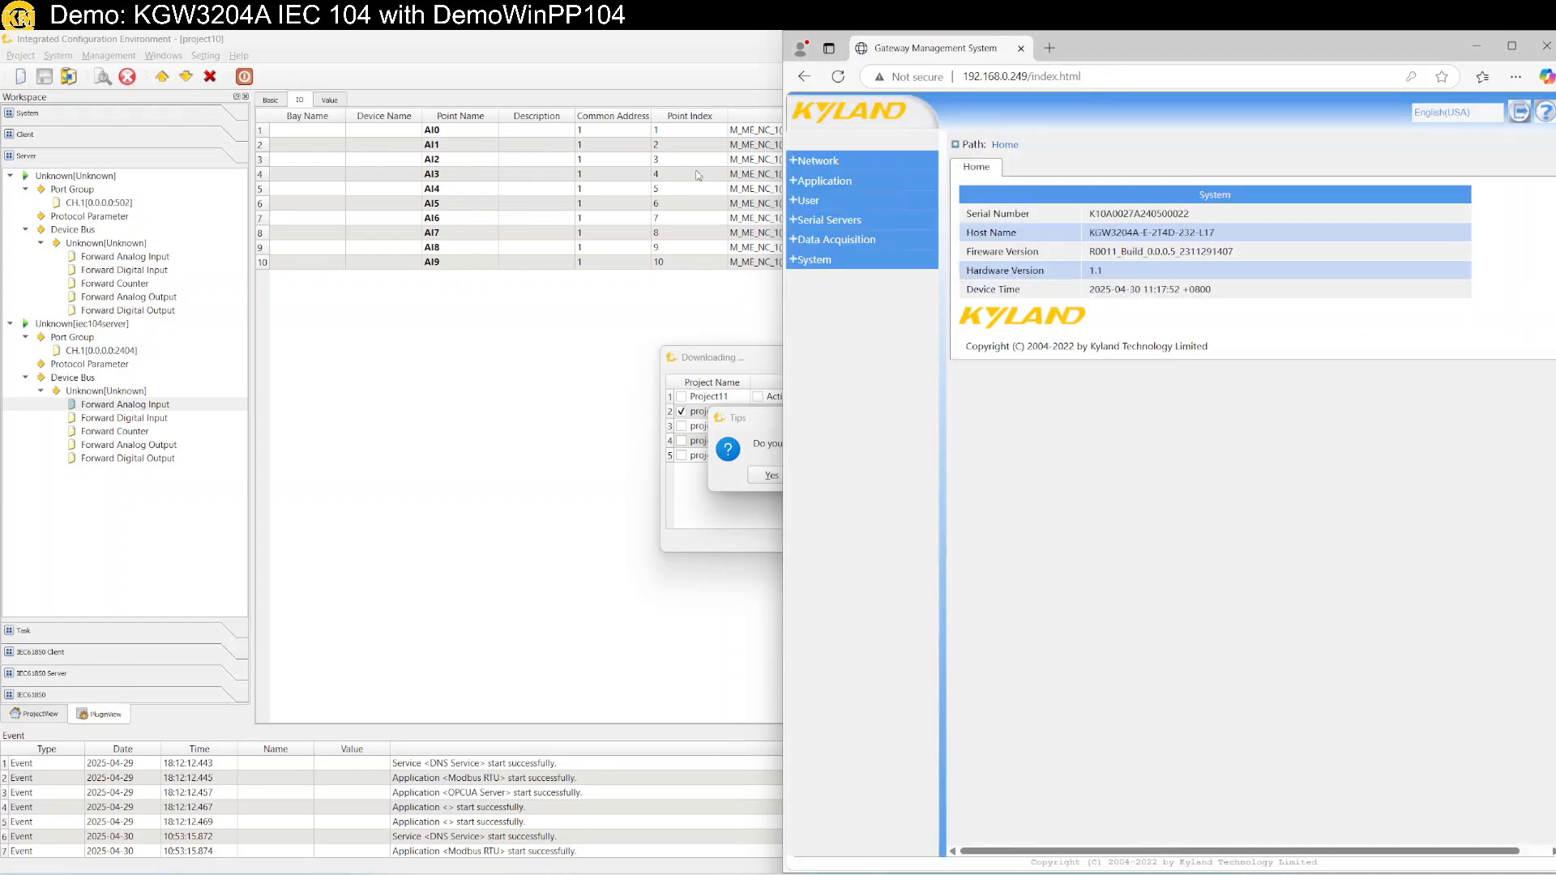
{"action": "left_click", "coordinate": [834, 241]}
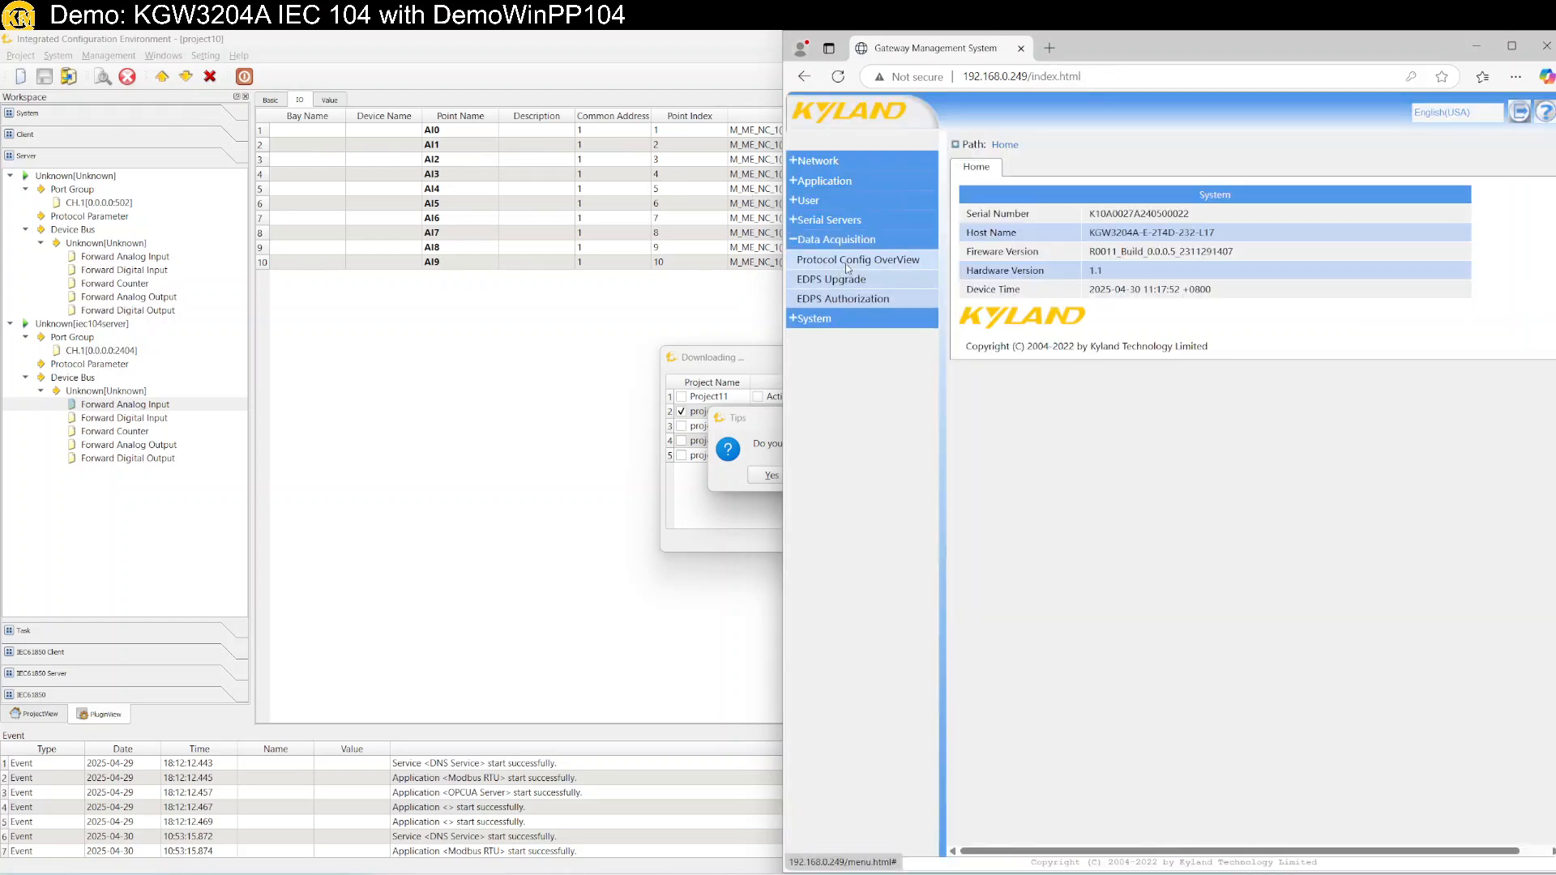
{"action": "left_click", "coordinate": [844, 264]}
{"action": "left_click", "coordinate": [1132, 167]}
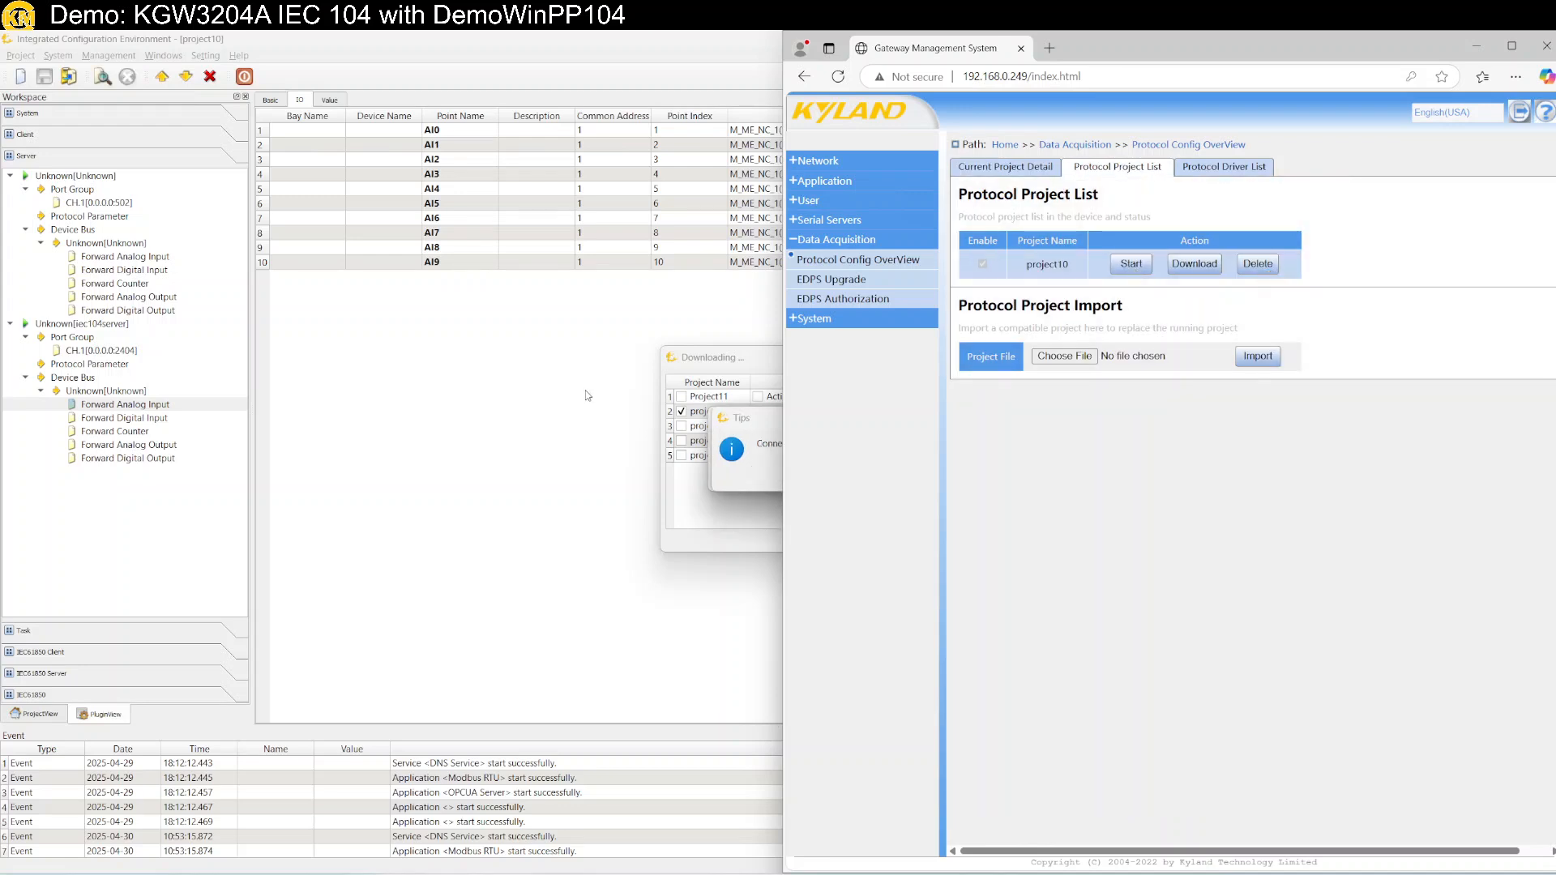
In the configuration tool, acknowledge the dropped-connection message and accept rebooting the gateway.
{"action": "left_click", "coordinate": [581, 497]}
{"action": "left_click", "coordinate": [809, 476]}
{"action": "left_click", "coordinate": [744, 464]}
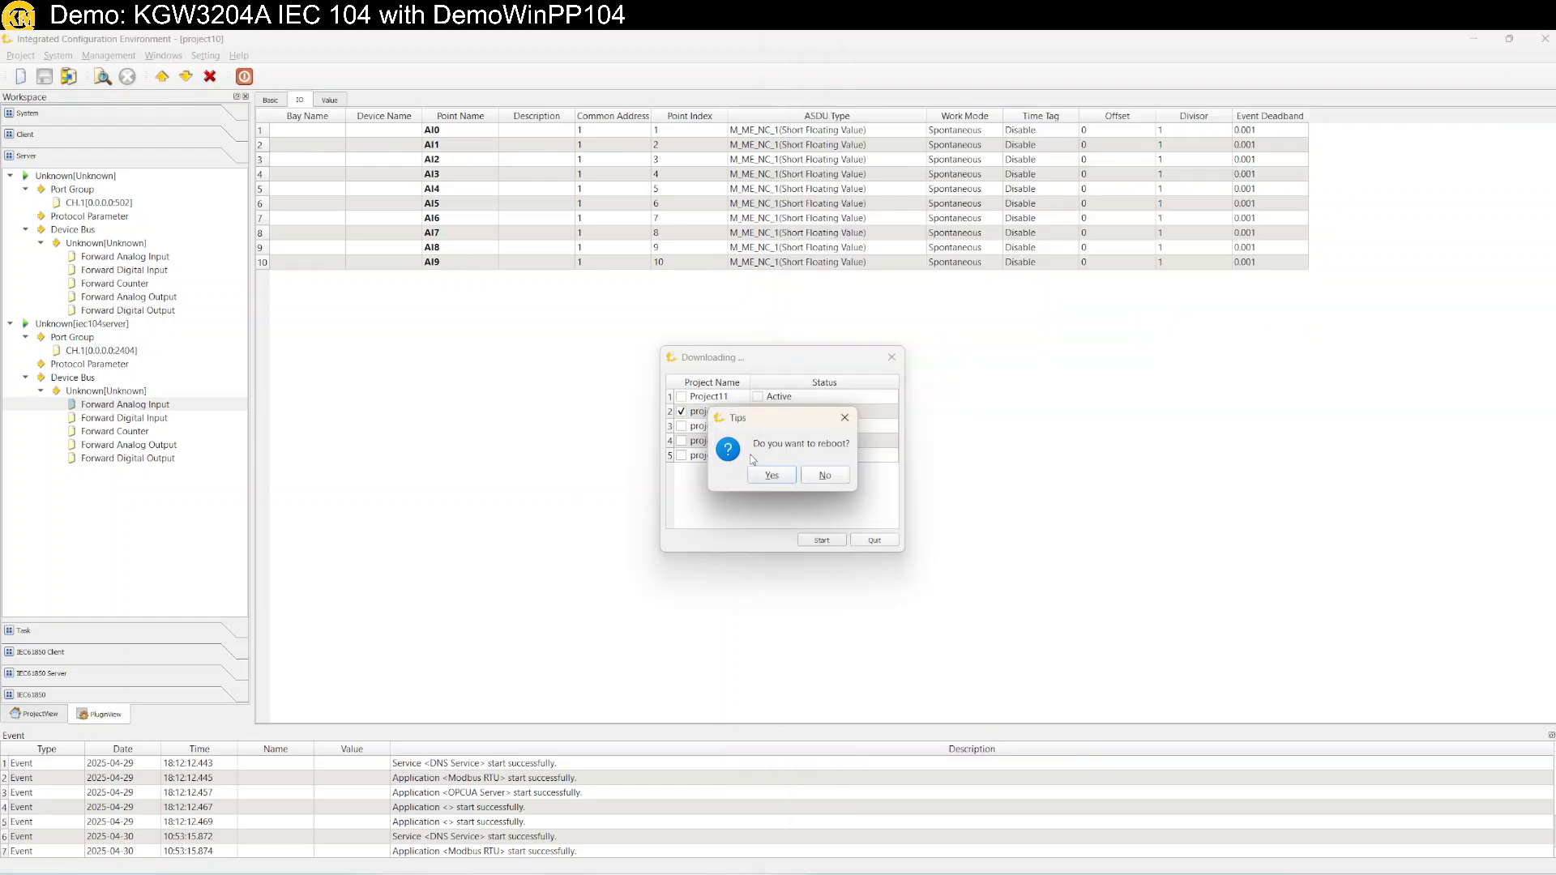
{"action": "left_click", "coordinate": [825, 479]}
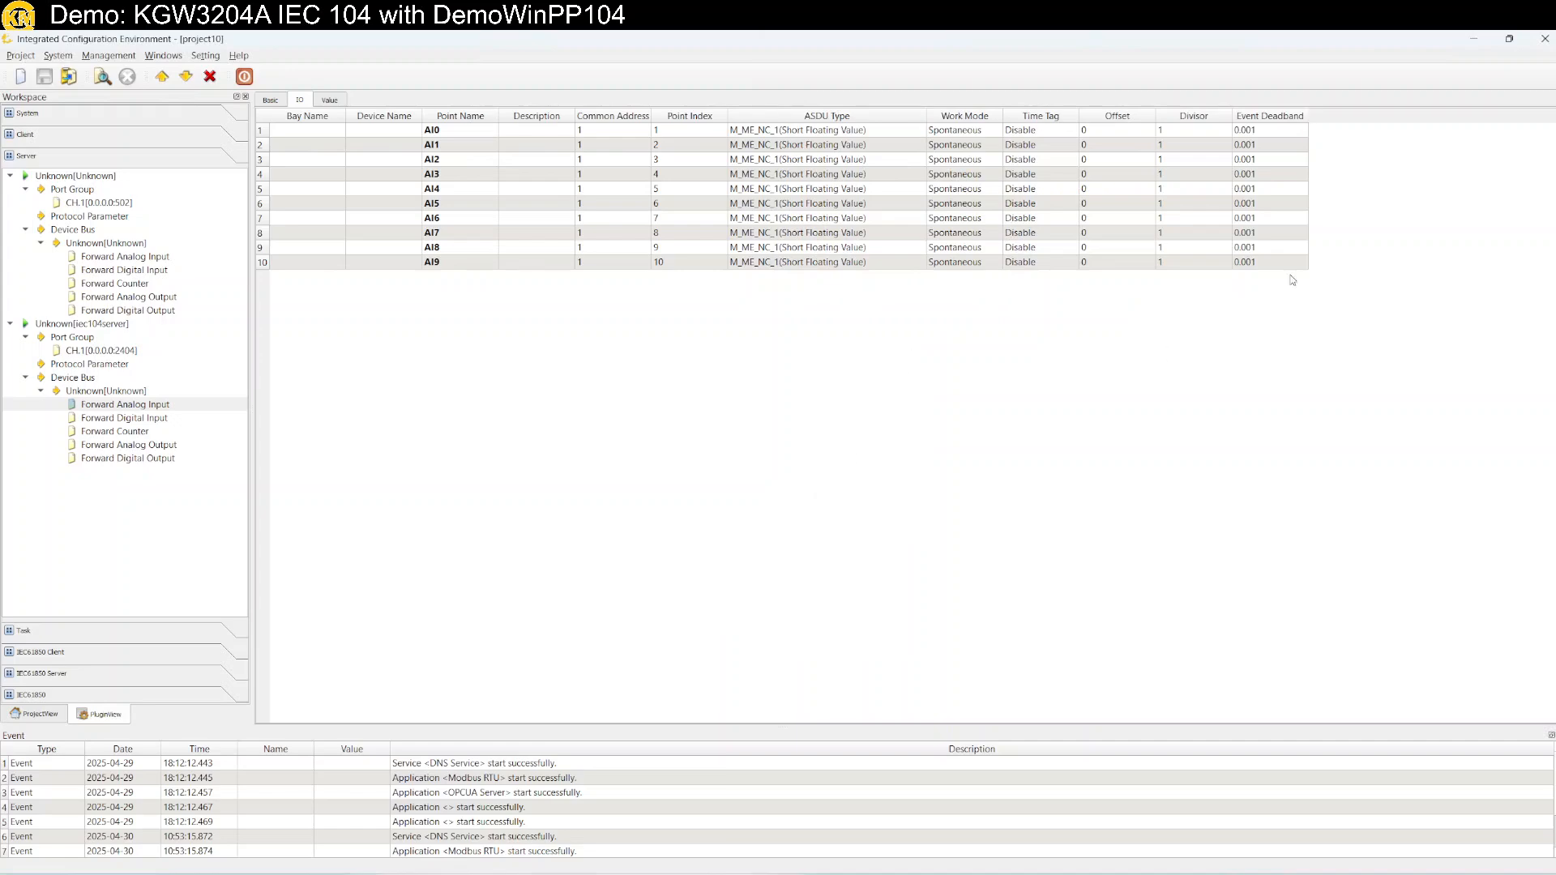
Dismiss Modbus Poll's connection-closed-by-server message and move the Communication Traffic window aside.
{"action": "left_click_drag", "start_coordinate": [1119, 35], "coordinate": [1145, 283]}
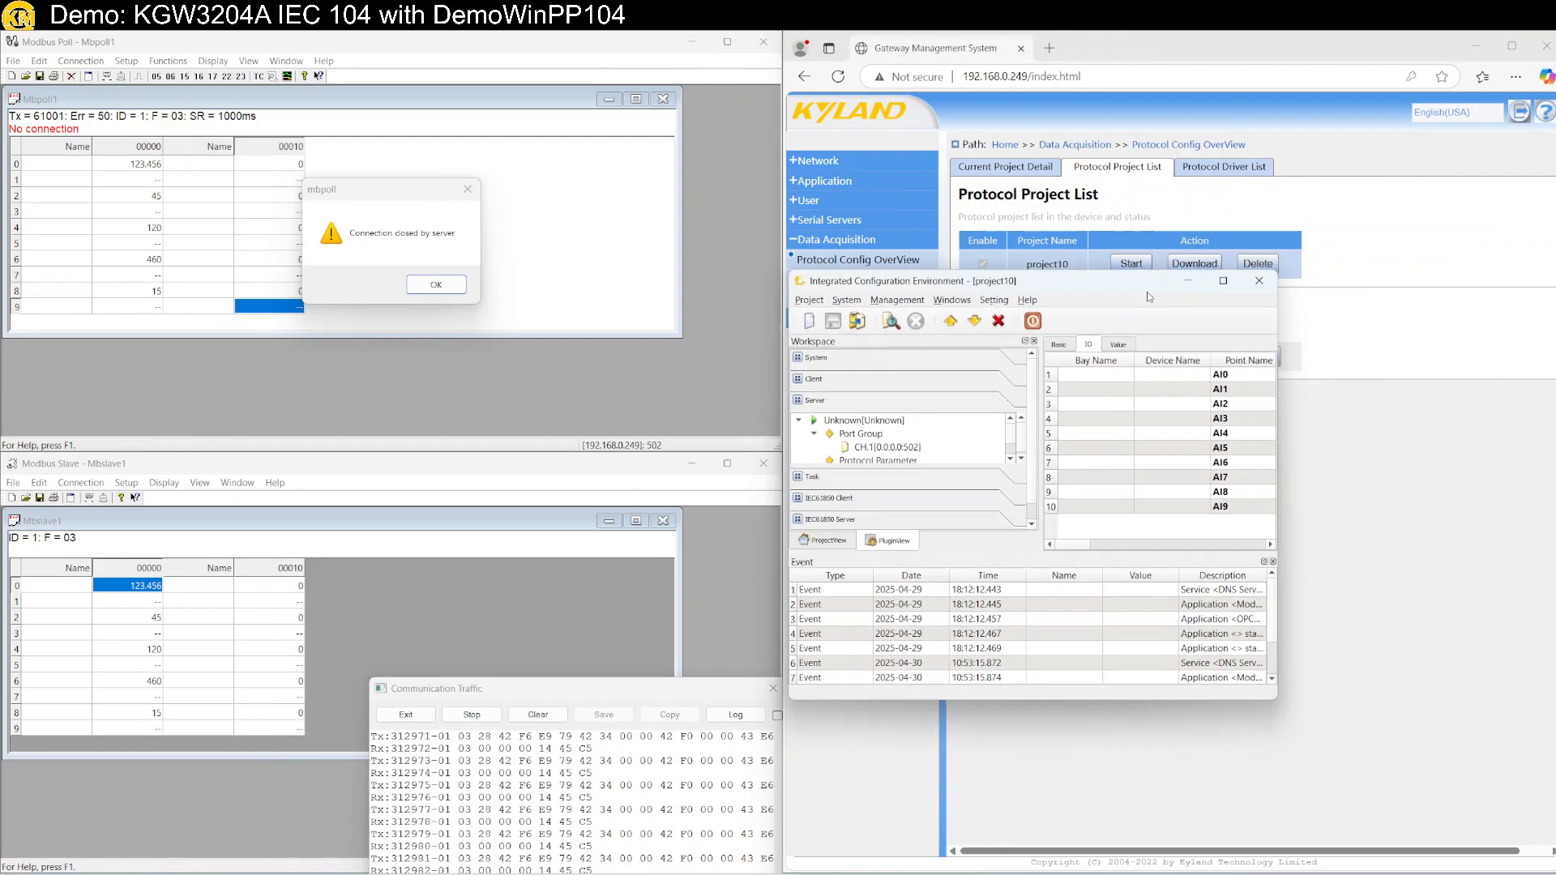
{"action": "left_click", "coordinate": [434, 295]}
{"action": "left_click_drag", "start_coordinate": [476, 694], "coordinate": [387, 576]}
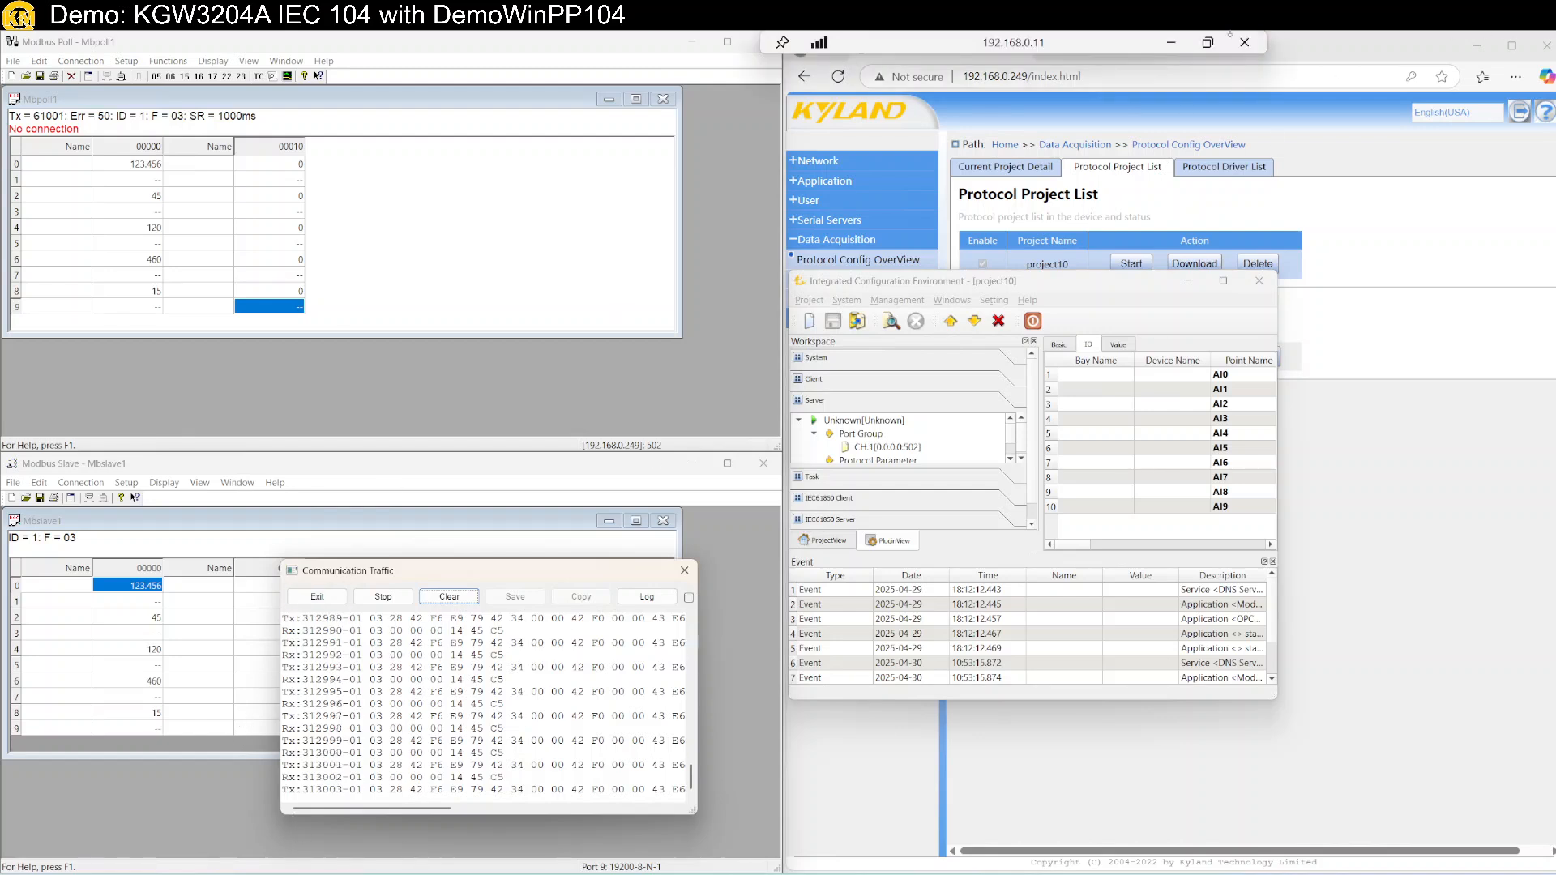
Briefly view the gateway network diagram whiteboard, then return the remote session to full screen.
{"action": "left_click", "coordinate": [1248, 38]}
{"action": "left_click", "coordinate": [560, 640]}
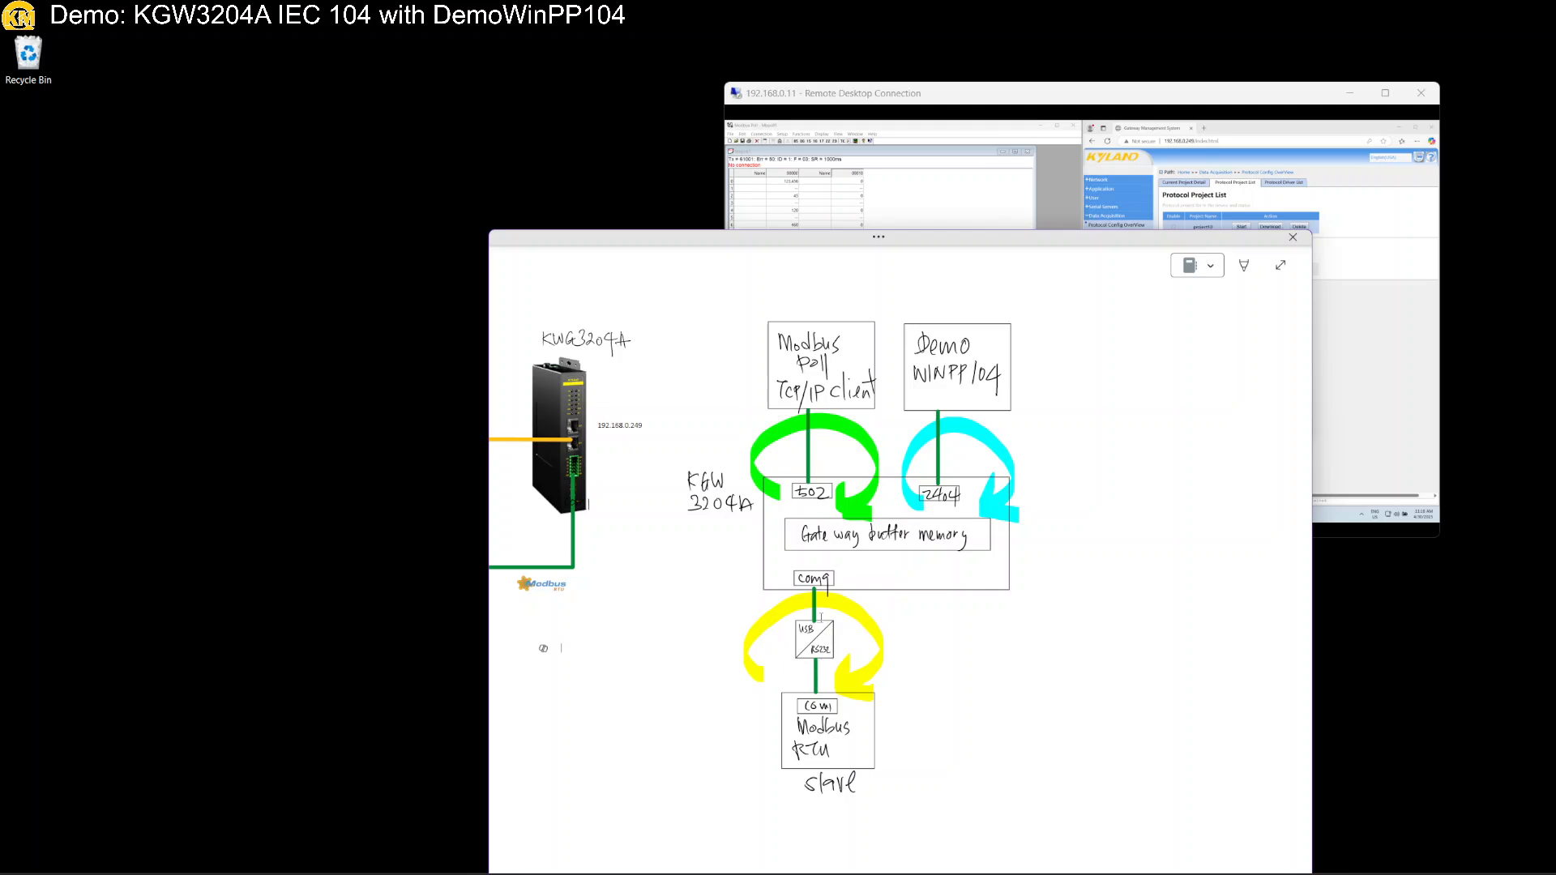
{"action": "double_click", "coordinate": [938, 99]}
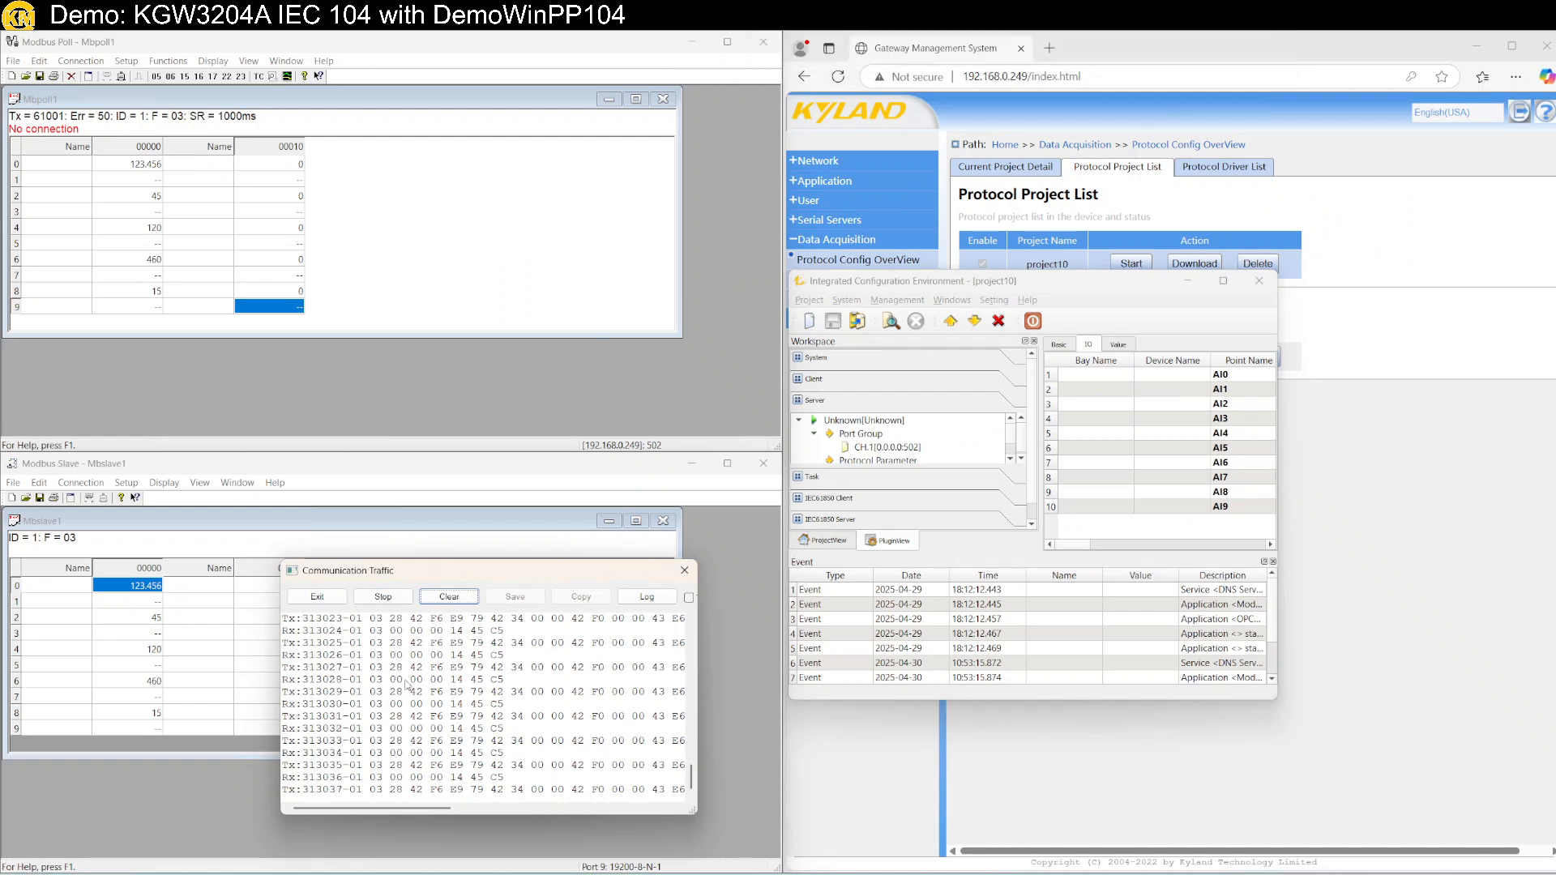
Reconnect Modbus Poll to the gateway.
{"action": "left_click", "coordinate": [81, 61]}
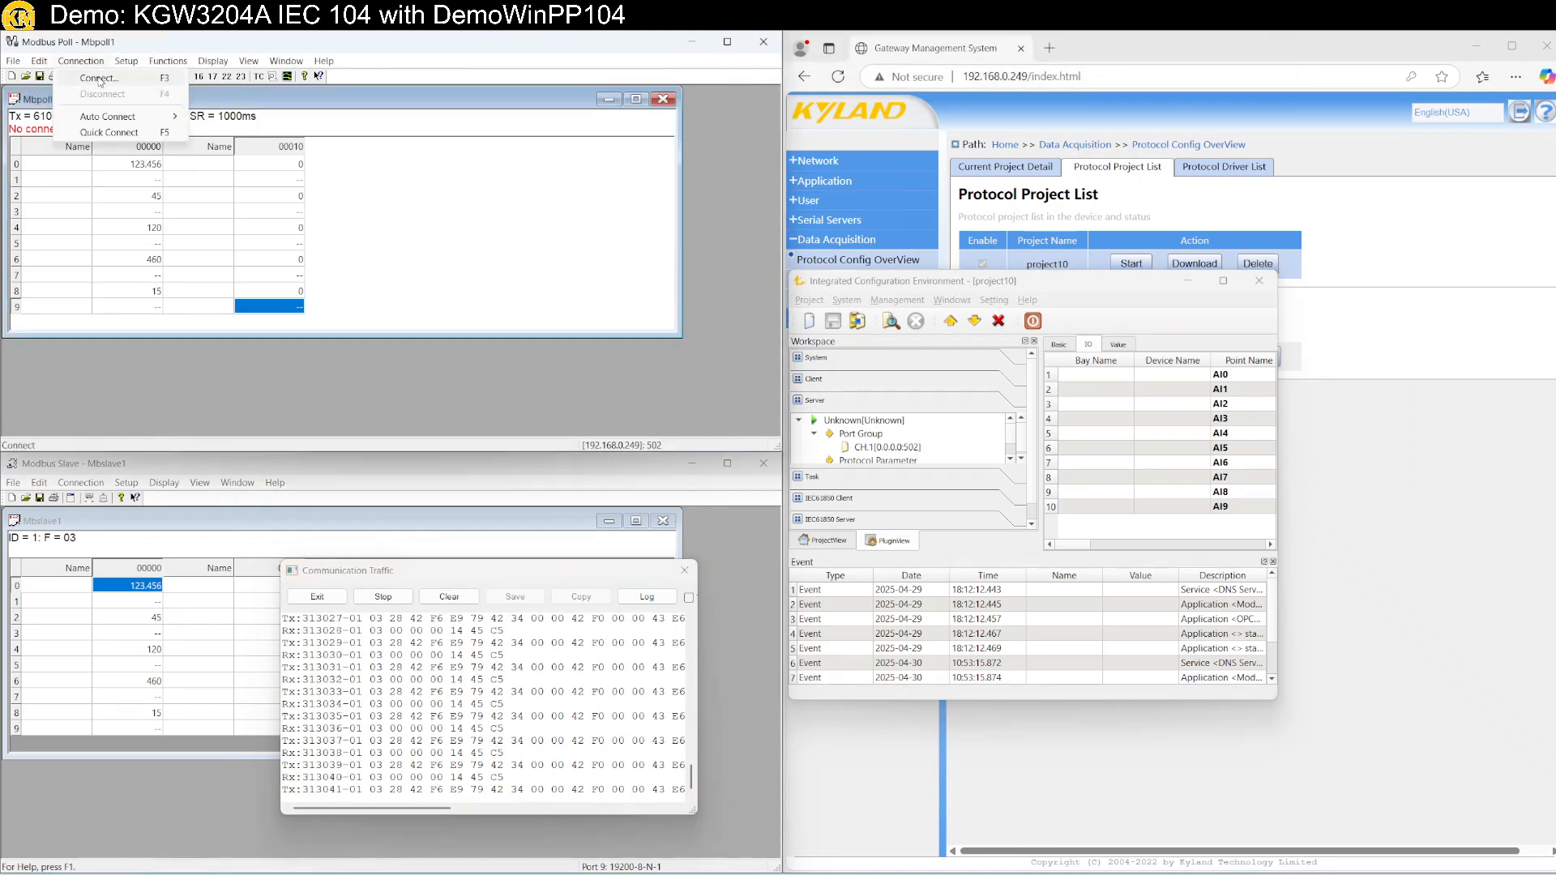
{"action": "left_click", "coordinate": [99, 79]}
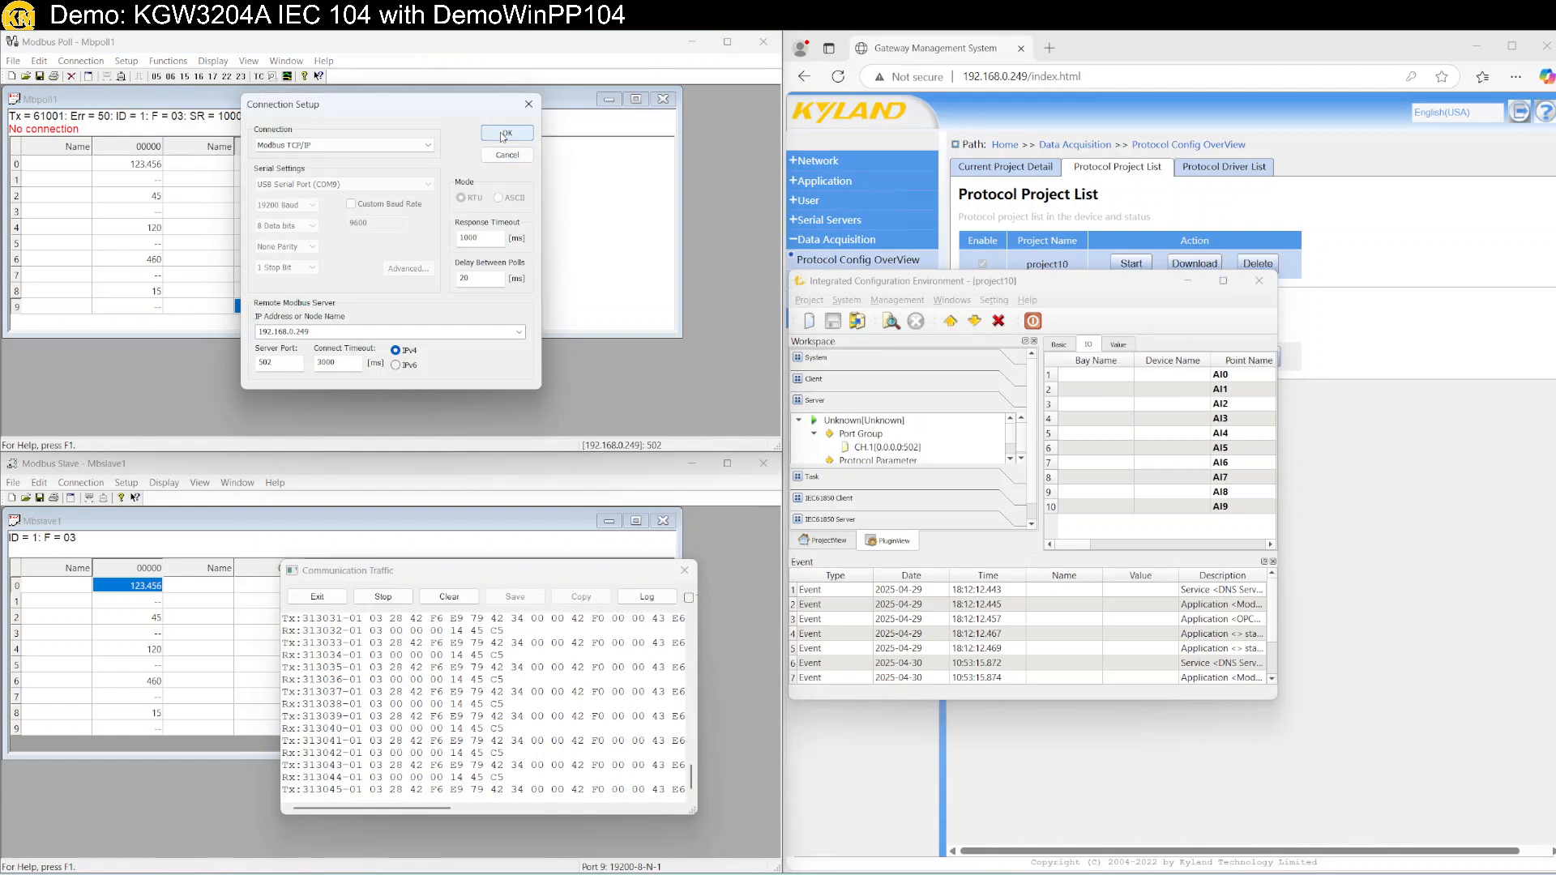
{"action": "left_click", "coordinate": [504, 134]}
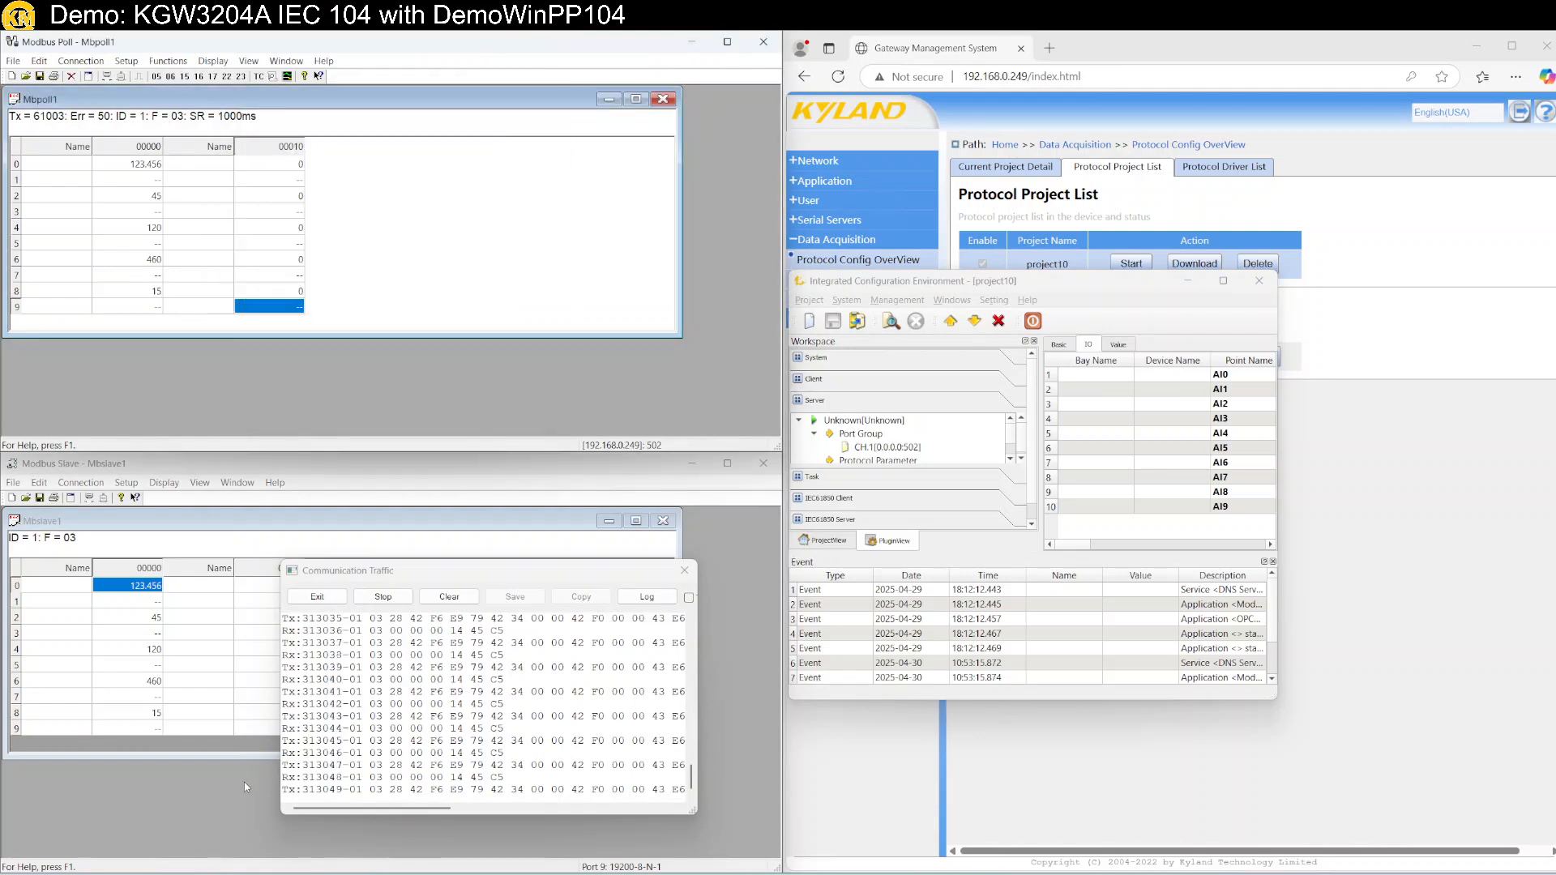
Set Modbus Slave register 2 to 654.321.
{"action": "double_click", "coordinate": [134, 618]}
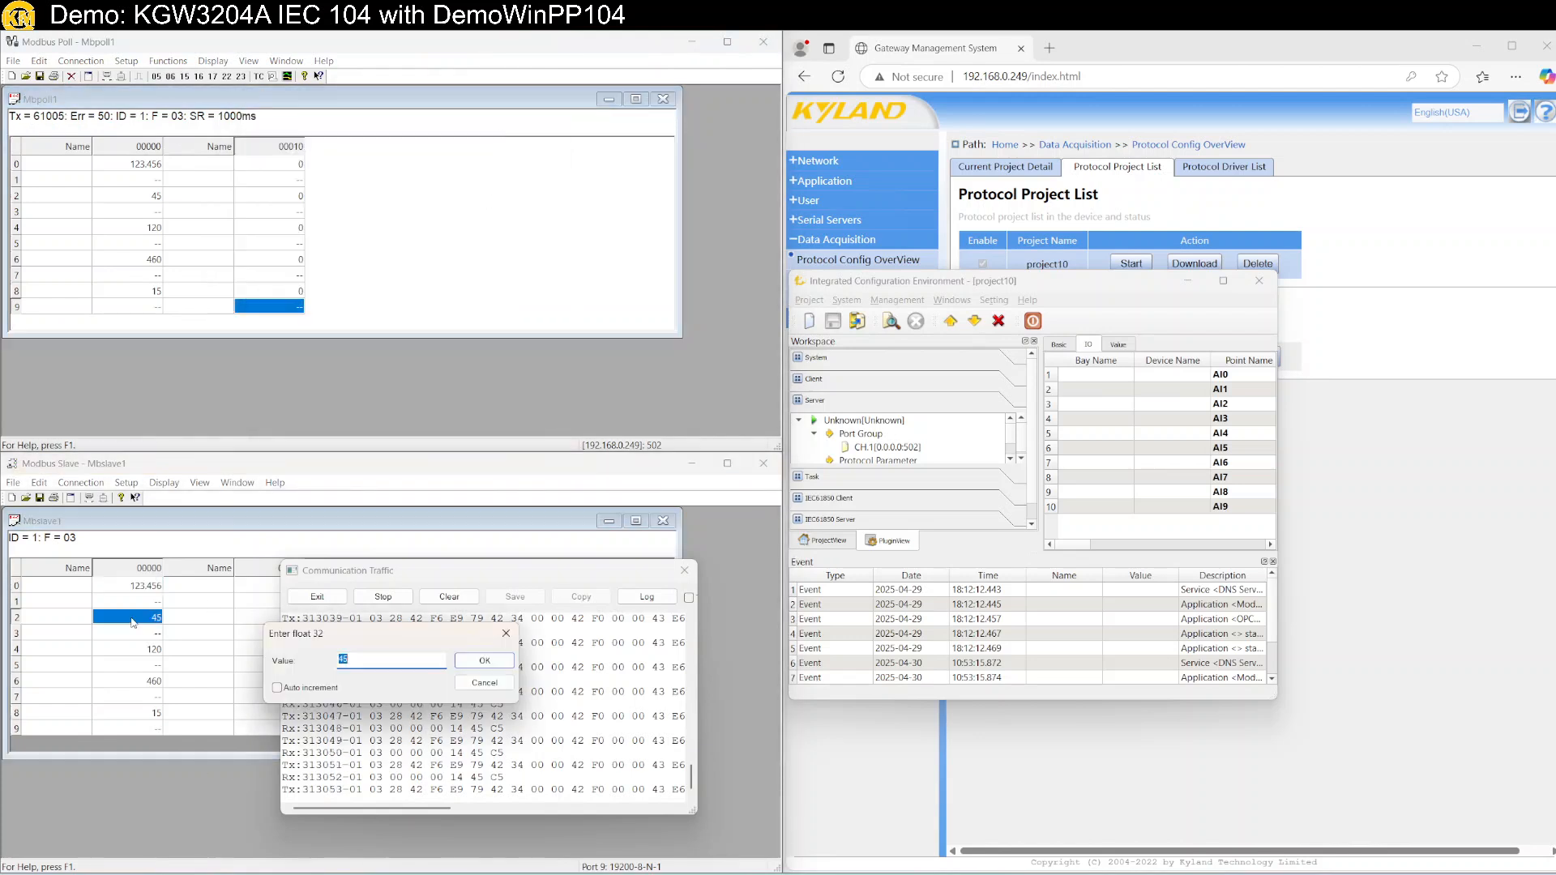
{"action": "type", "text": "654.321"}
{"action": "key", "text": "Return"}
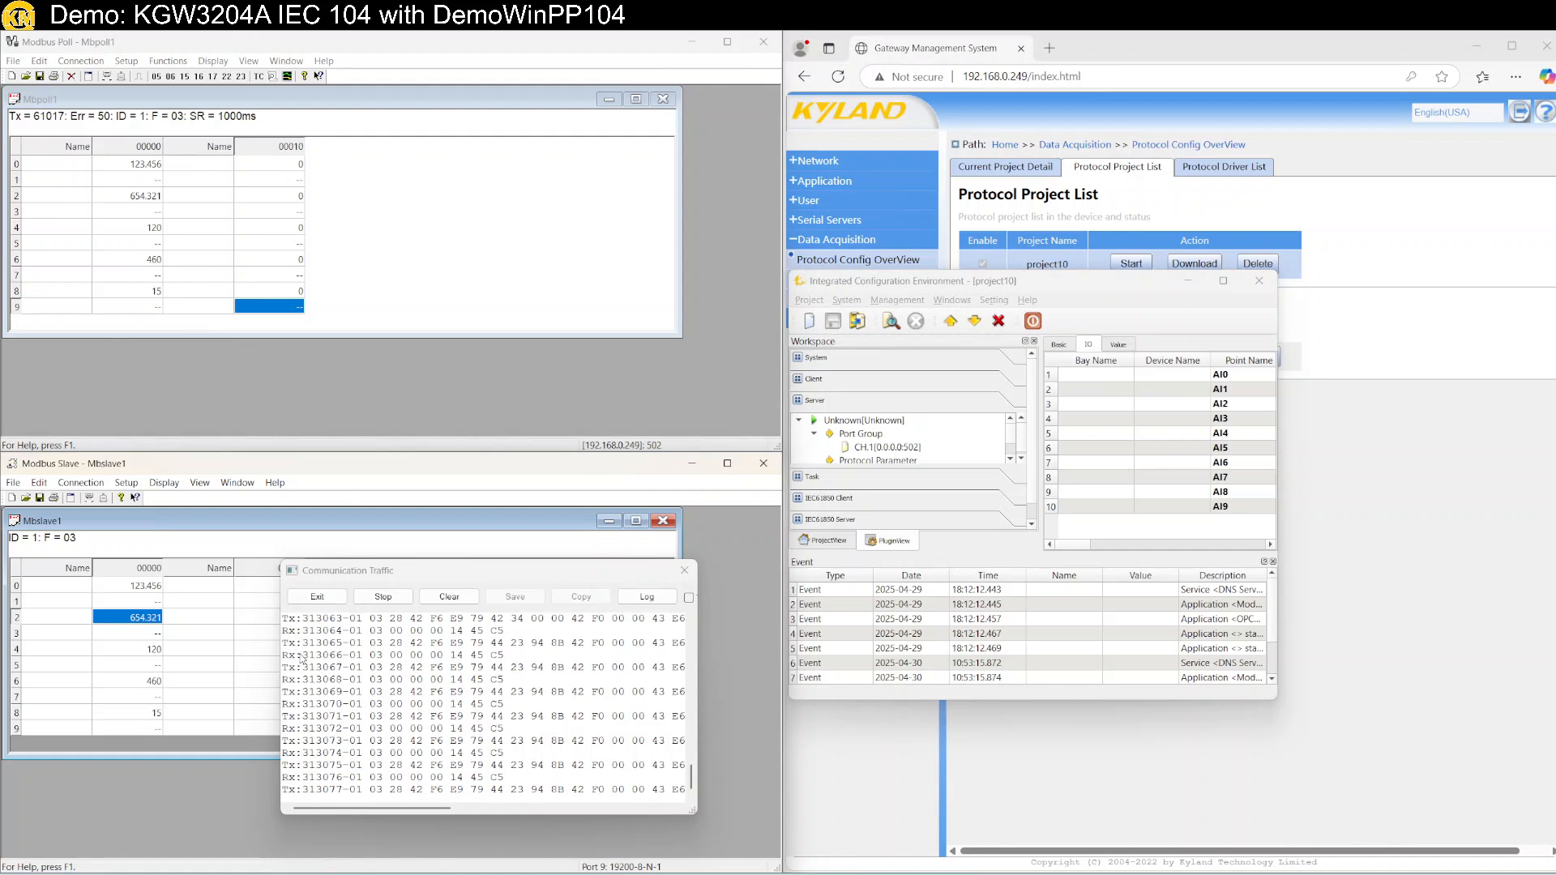
{"action": "key", "text": "super"}
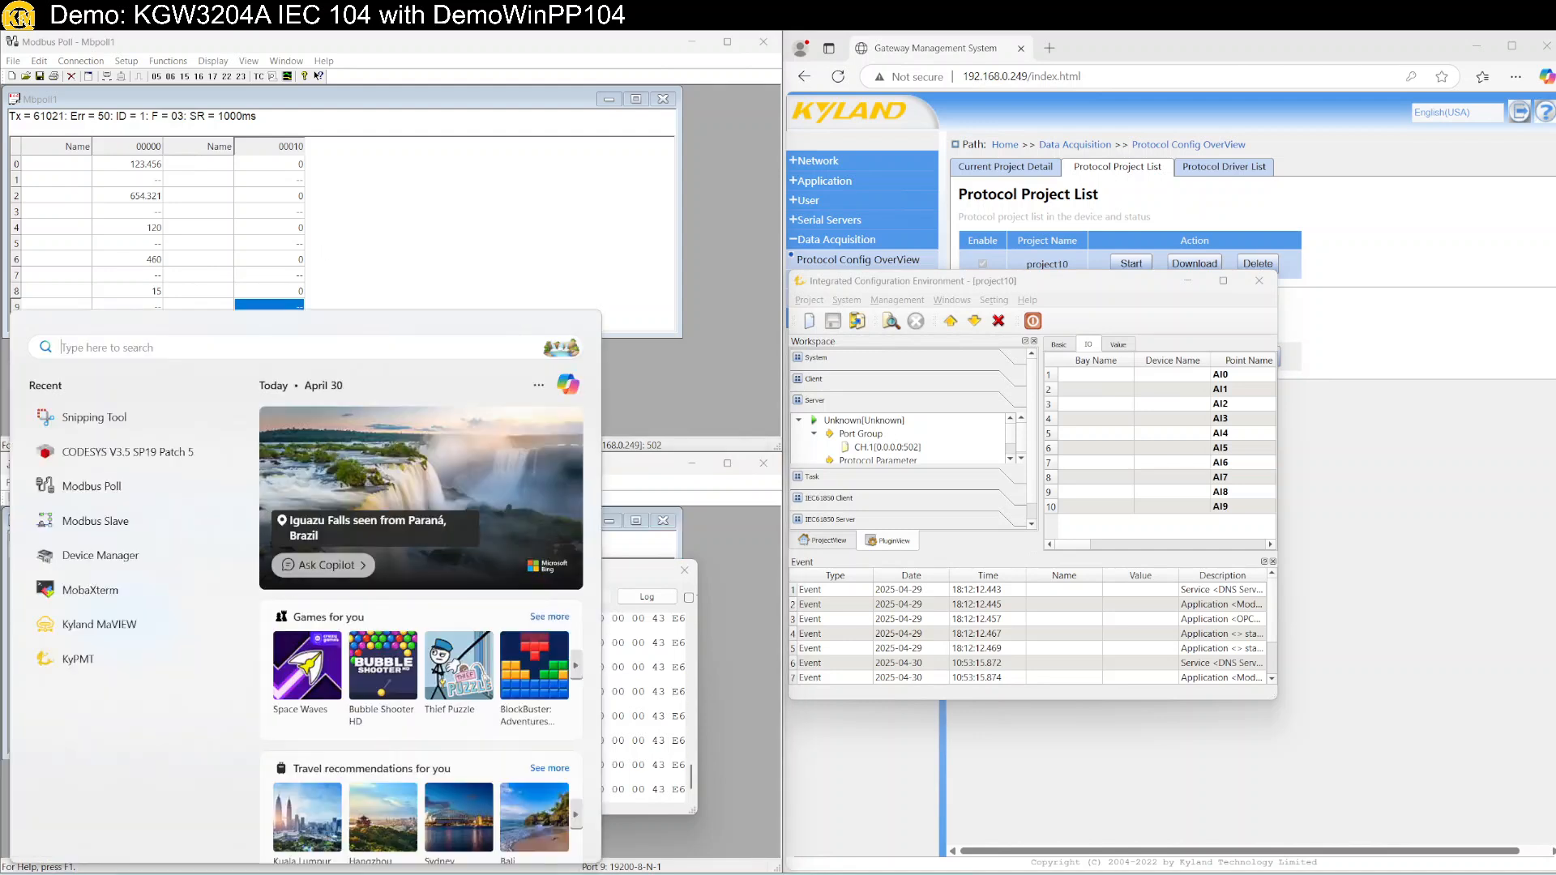
Launch DemoWinPP104 and shift its window slightly left.
{"action": "type", "text": "demo"}
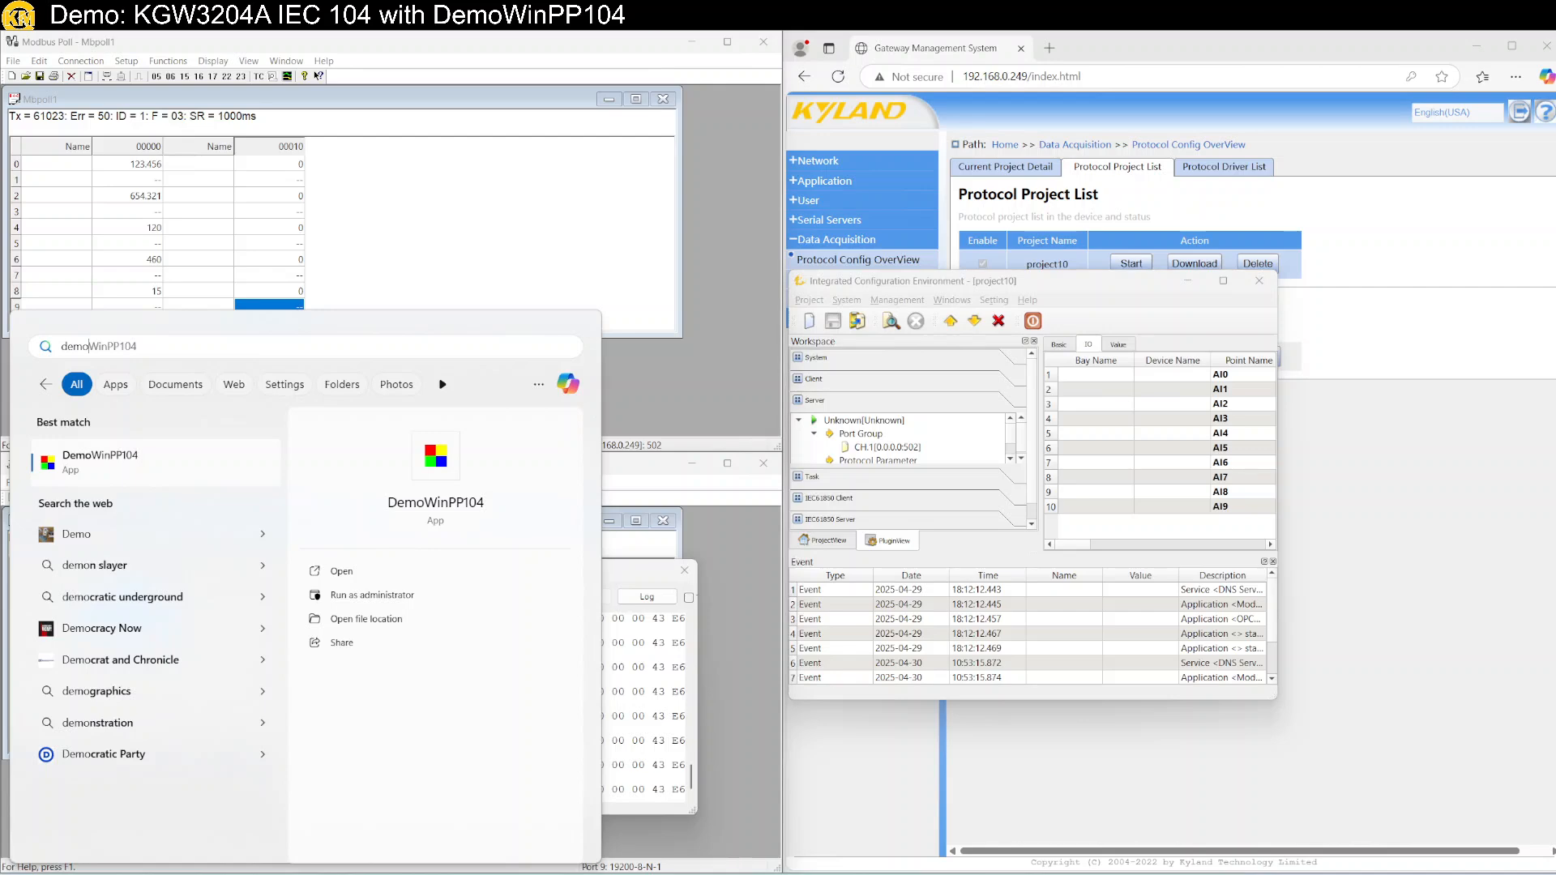
{"action": "key", "text": "Return"}
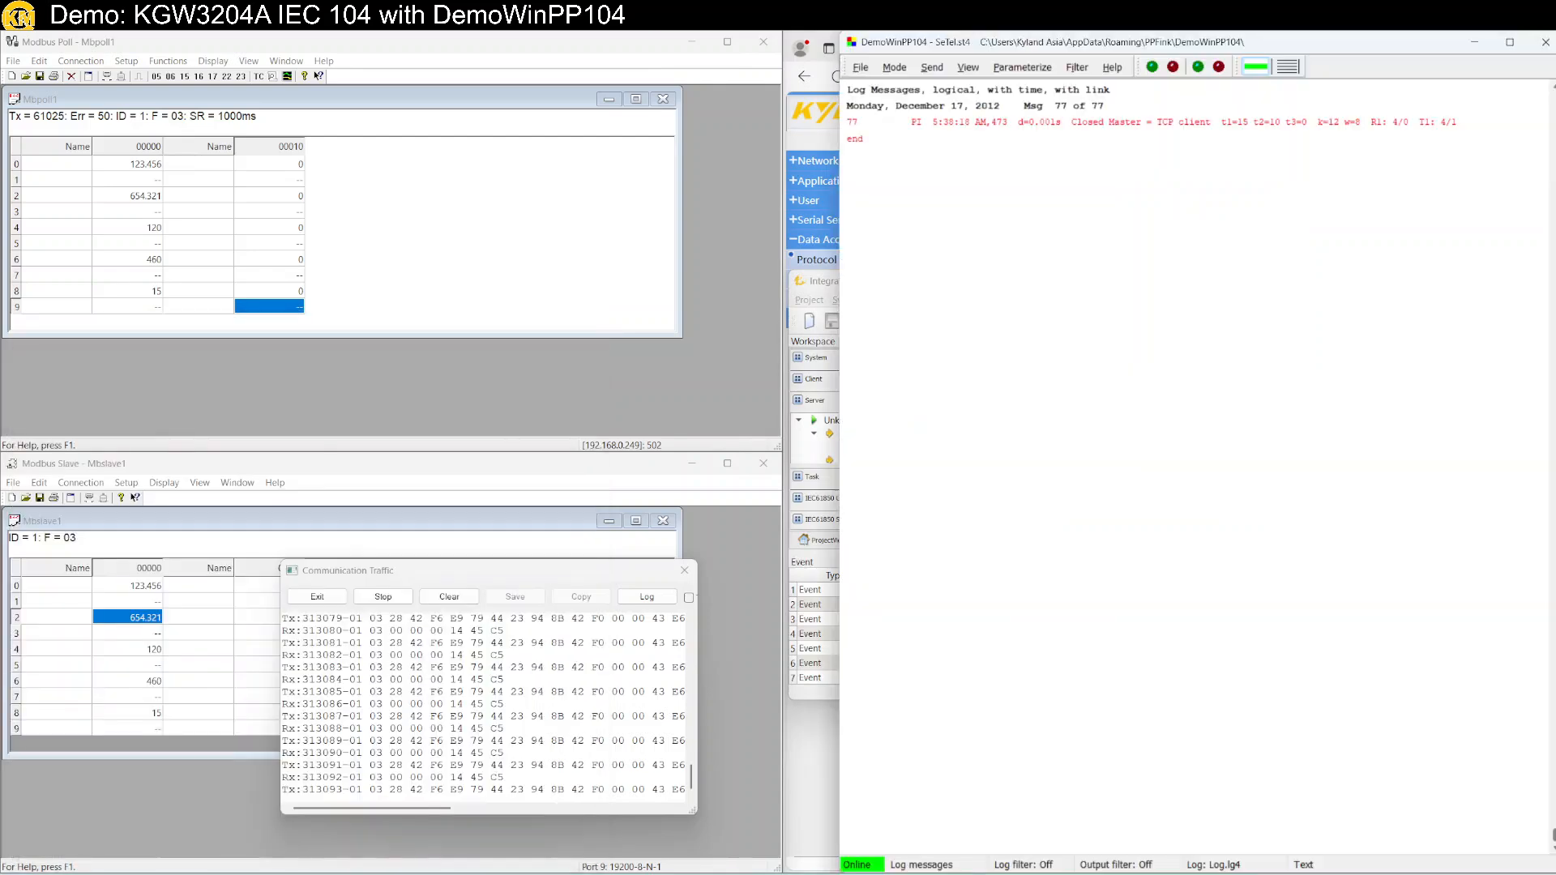
{"action": "left_click_drag", "start_coordinate": [1034, 48], "coordinate": [985, 60]}
Set Rec/Trans 1 to gateway 192.168.0.249 with own IP 192.168.0.11, and go online.
{"action": "left_click", "coordinate": [968, 79]}
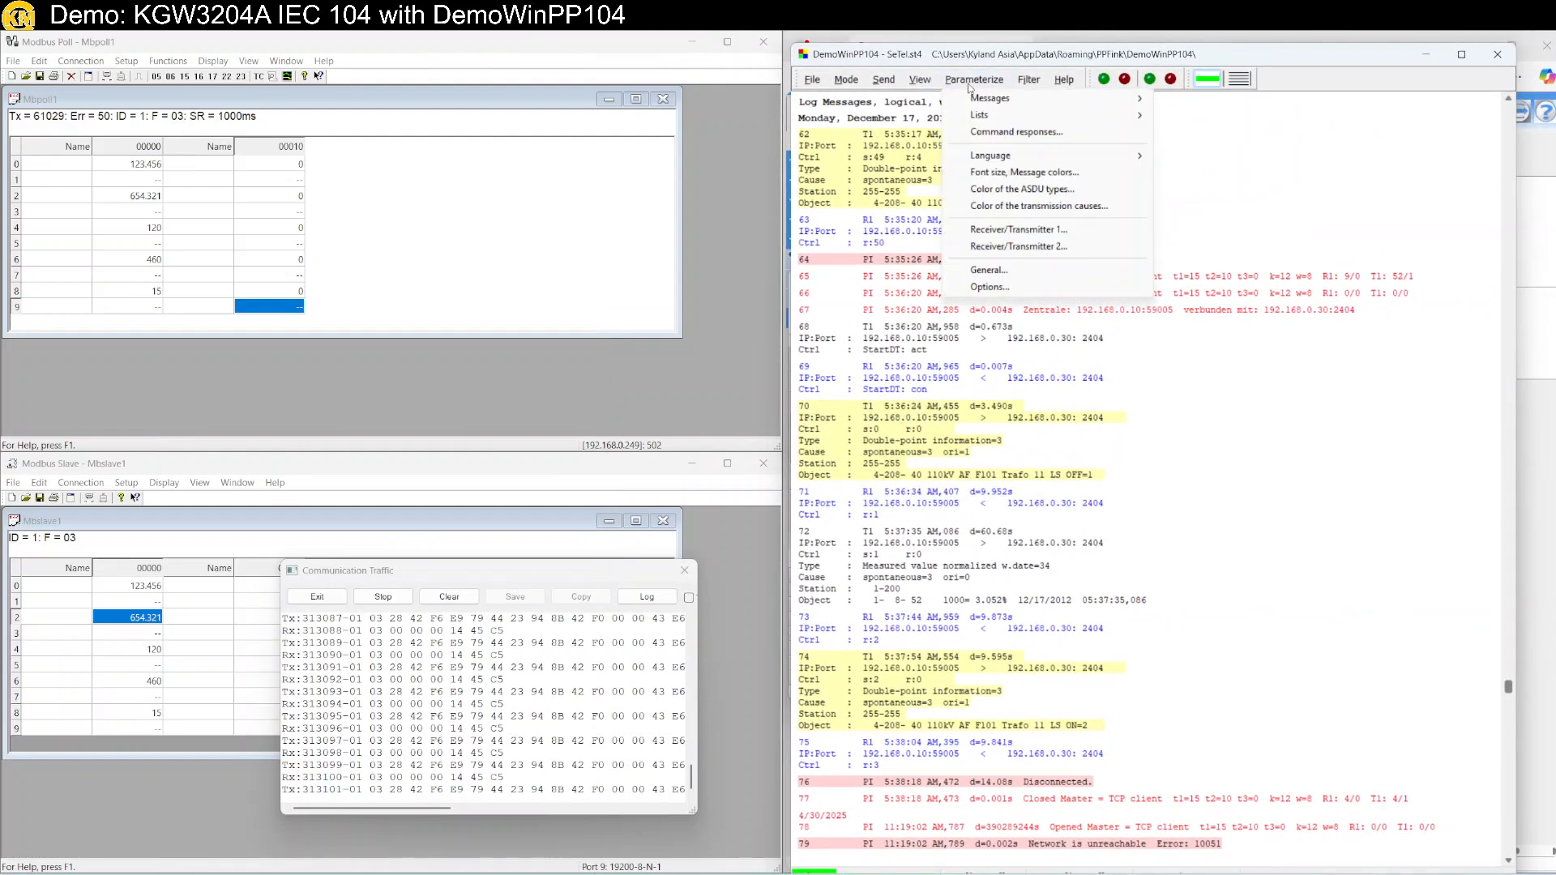
{"action": "left_click", "coordinate": [1018, 230]}
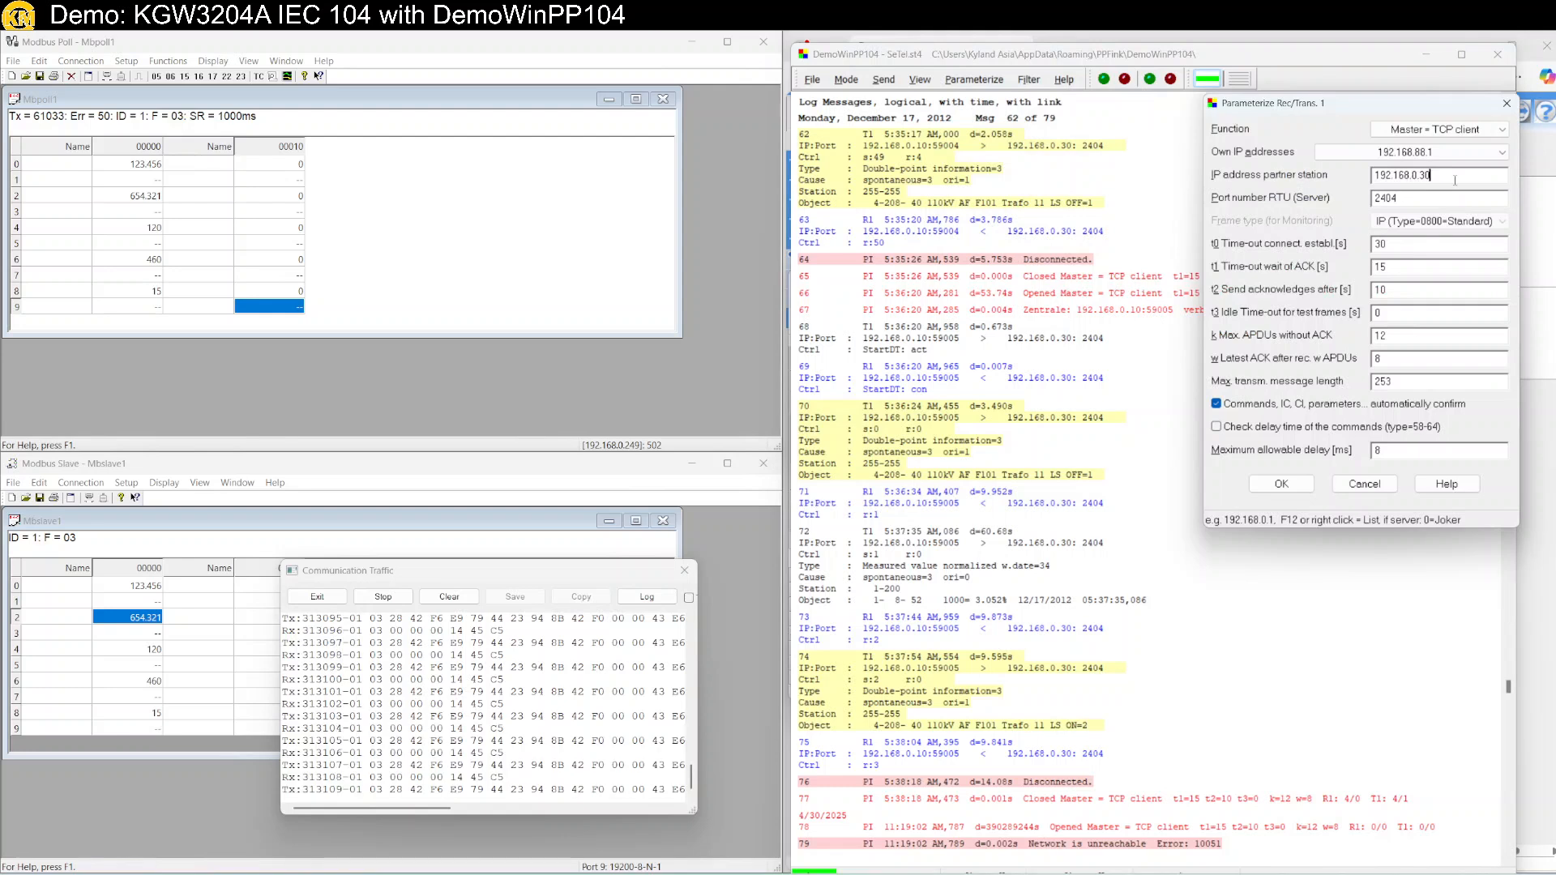
{"action": "type", "text": "192.168.0.249"}
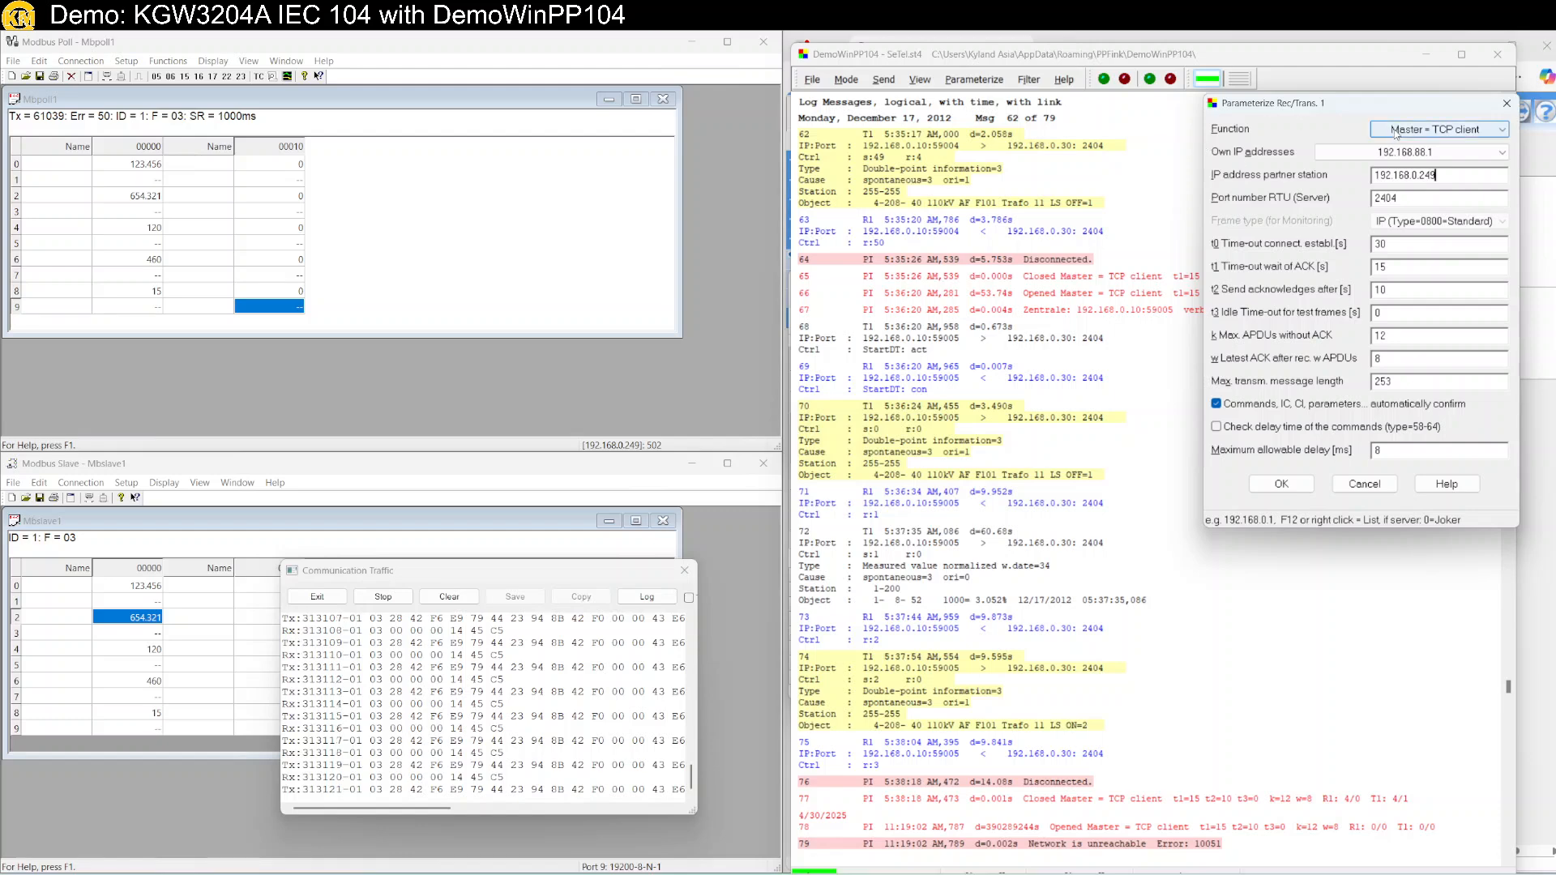
{"action": "left_click", "coordinate": [1398, 154]}
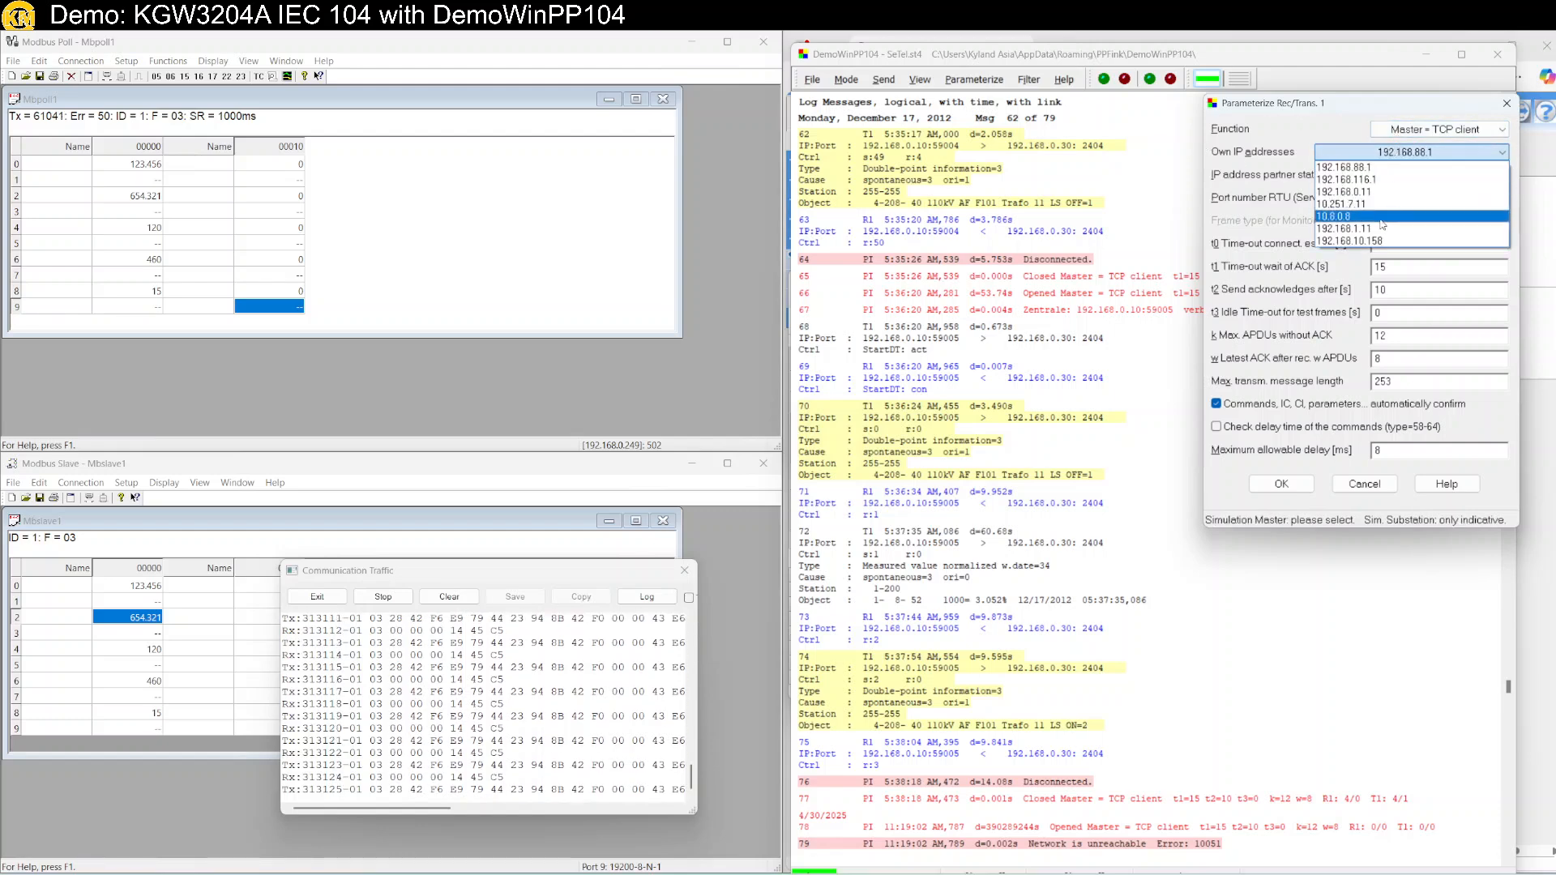
{"action": "left_click", "coordinate": [1377, 192]}
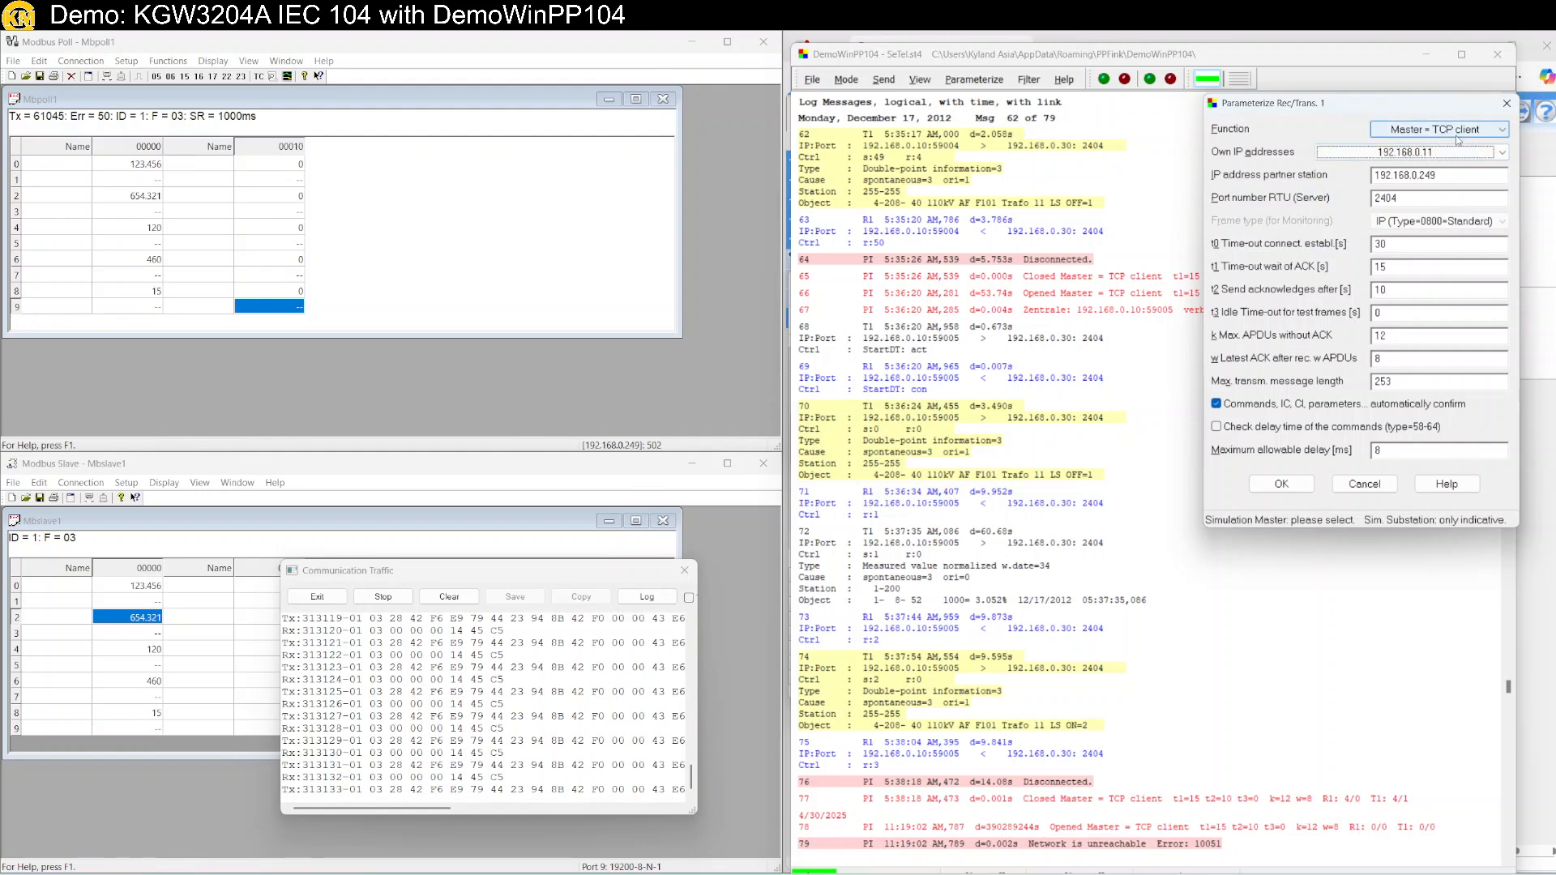
{"action": "left_click", "coordinate": [1273, 486]}
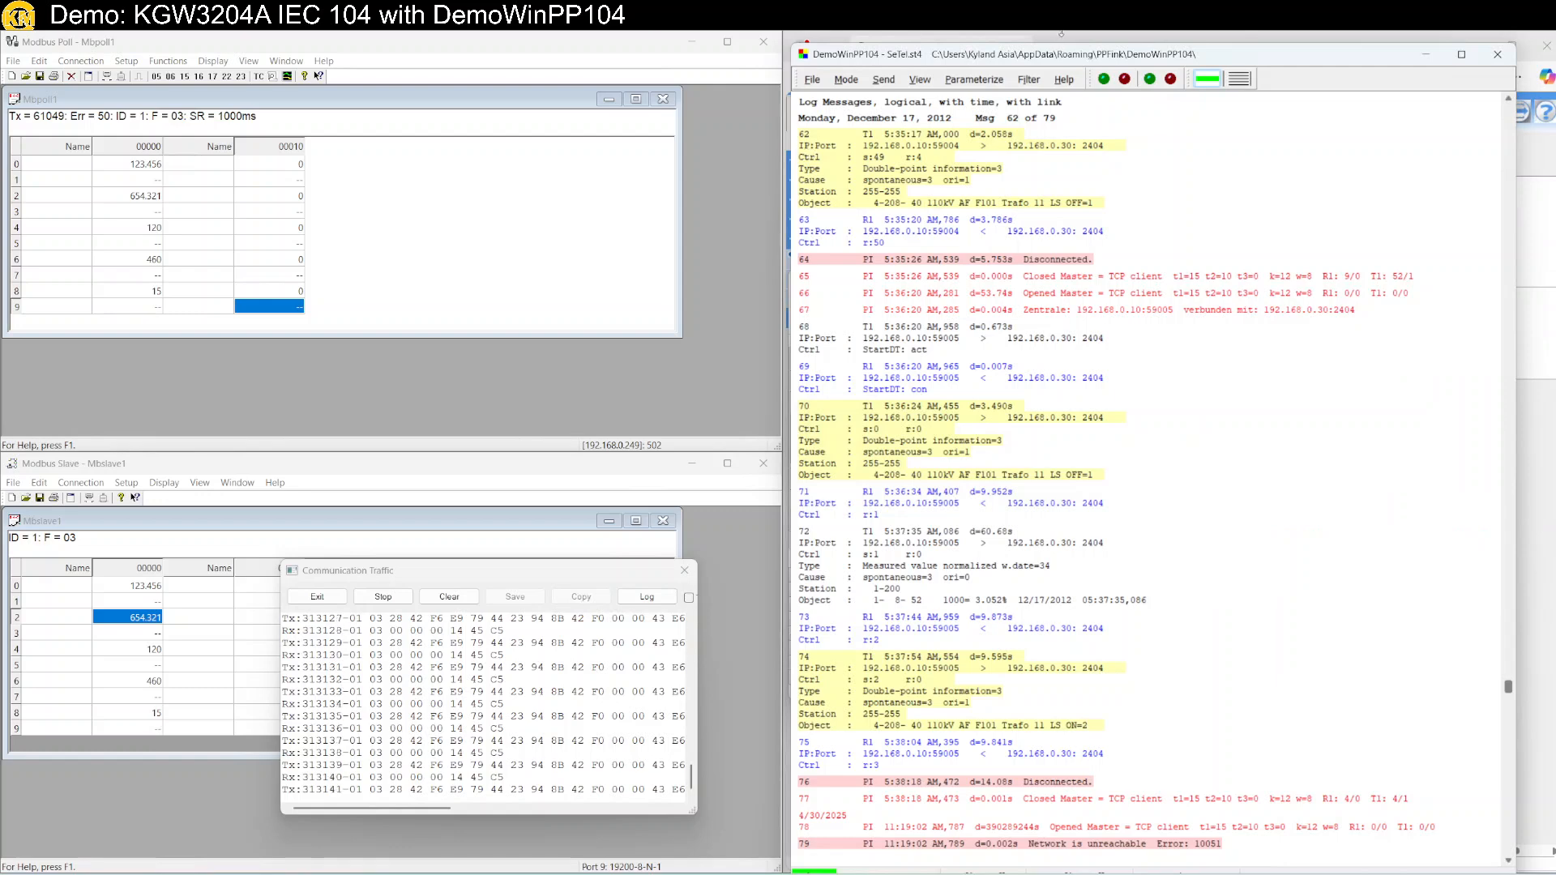
{"action": "left_click", "coordinate": [1205, 81]}
{"action": "left_click", "coordinate": [1205, 81]}
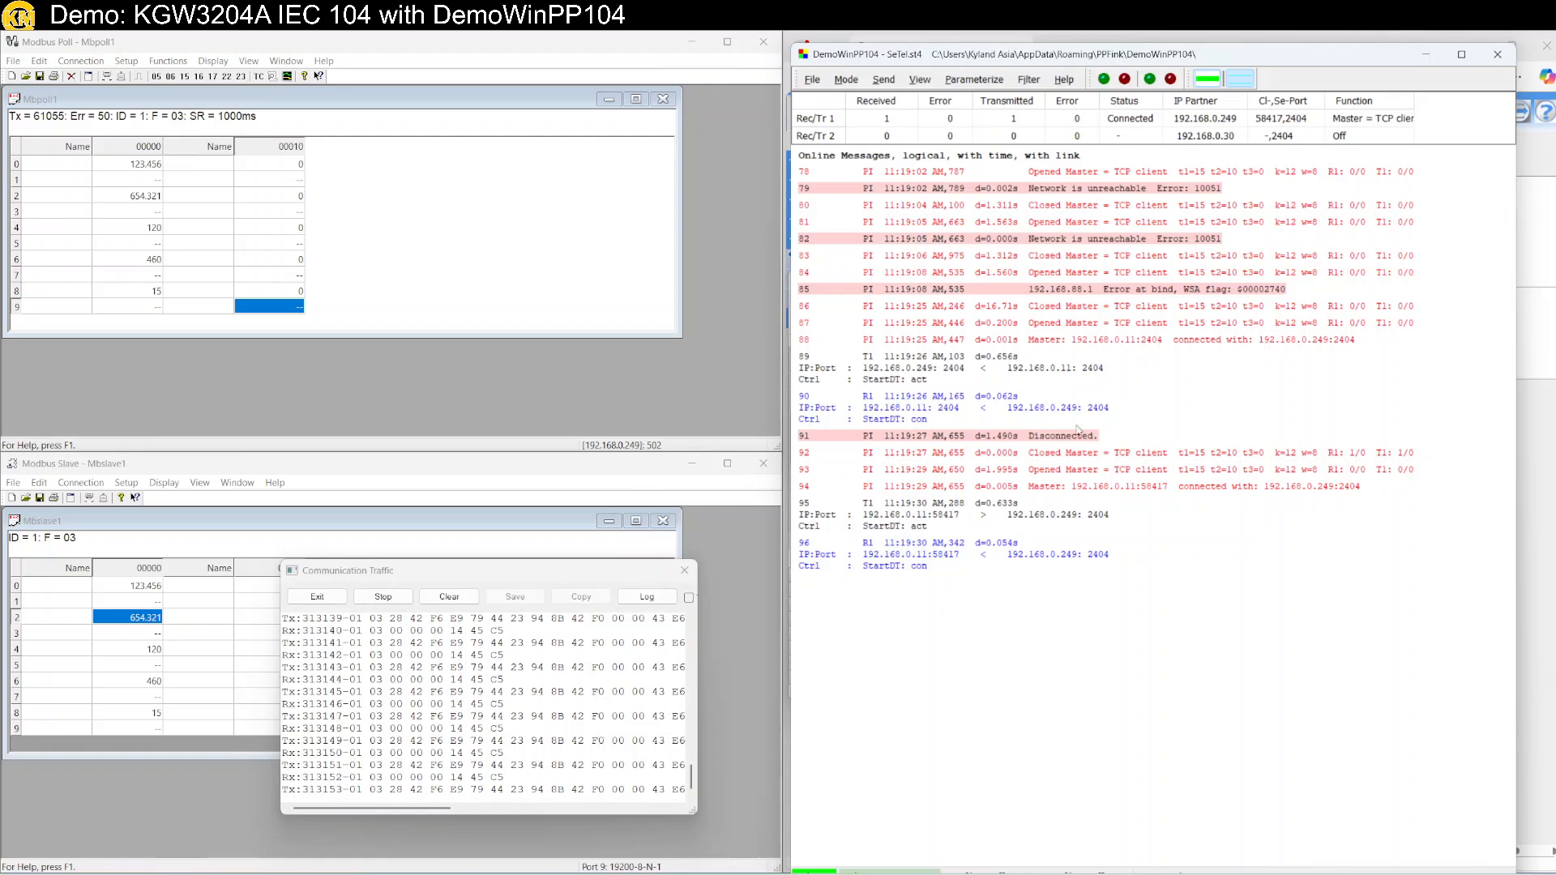
Scroll the DemoWinPP104 message log to its end, showing the gateway's StartDT confirmation.
{"action": "scroll", "coordinate": [1118, 571], "scroll_direction": "up", "scroll_amount": 1}
{"action": "scroll", "coordinate": [1117, 571], "scroll_direction": "down", "scroll_amount": 3}
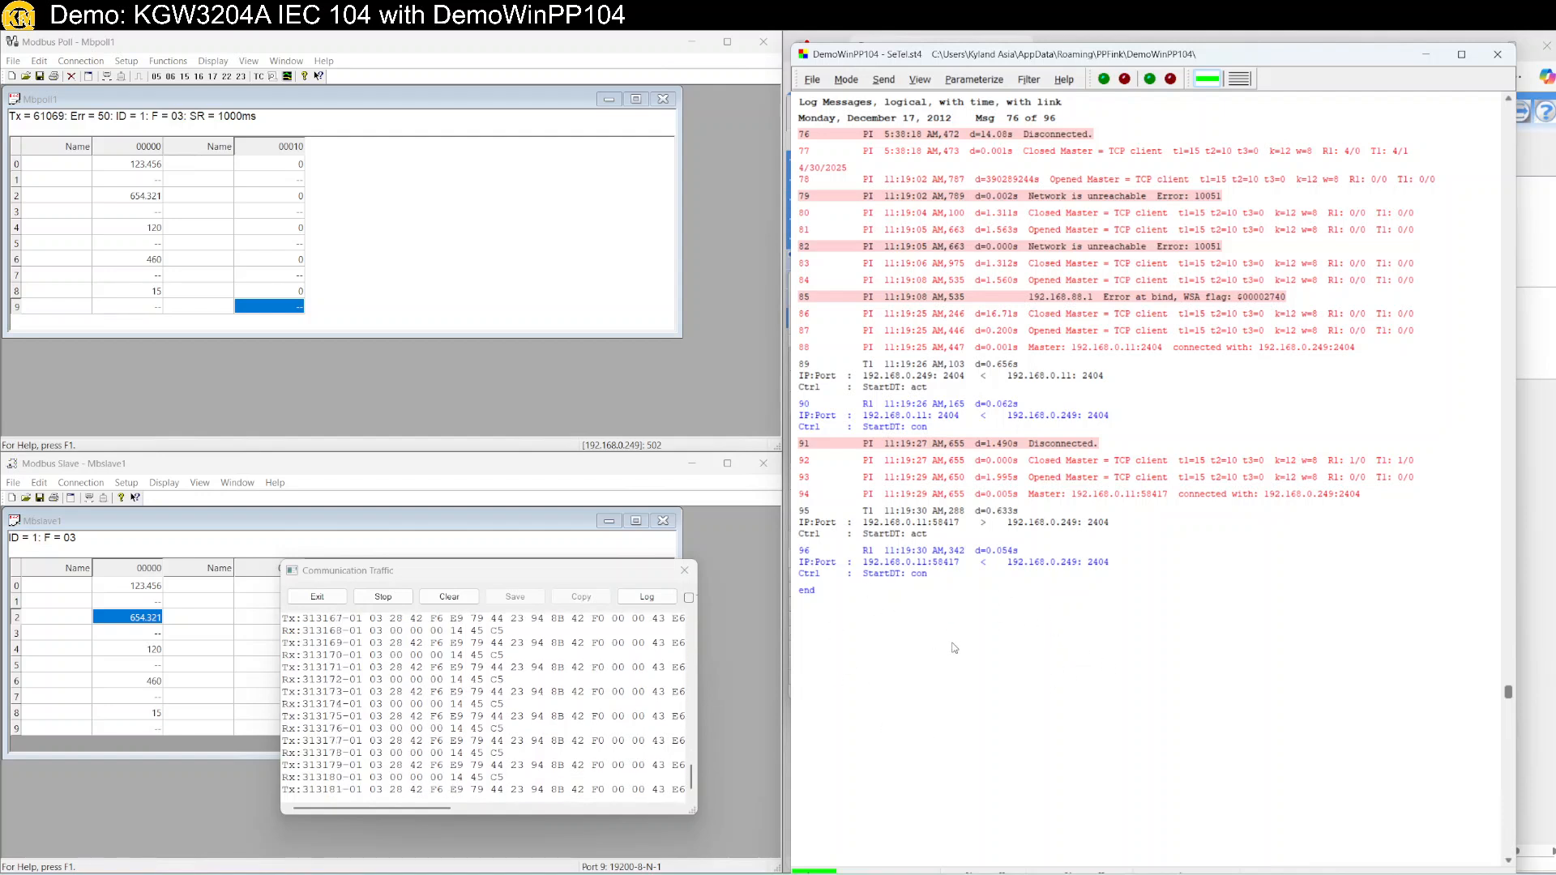
Change Modbus Slave register 4 from 120 to 888.888 and review the updated readings.
{"action": "left_click", "coordinate": [138, 651]}
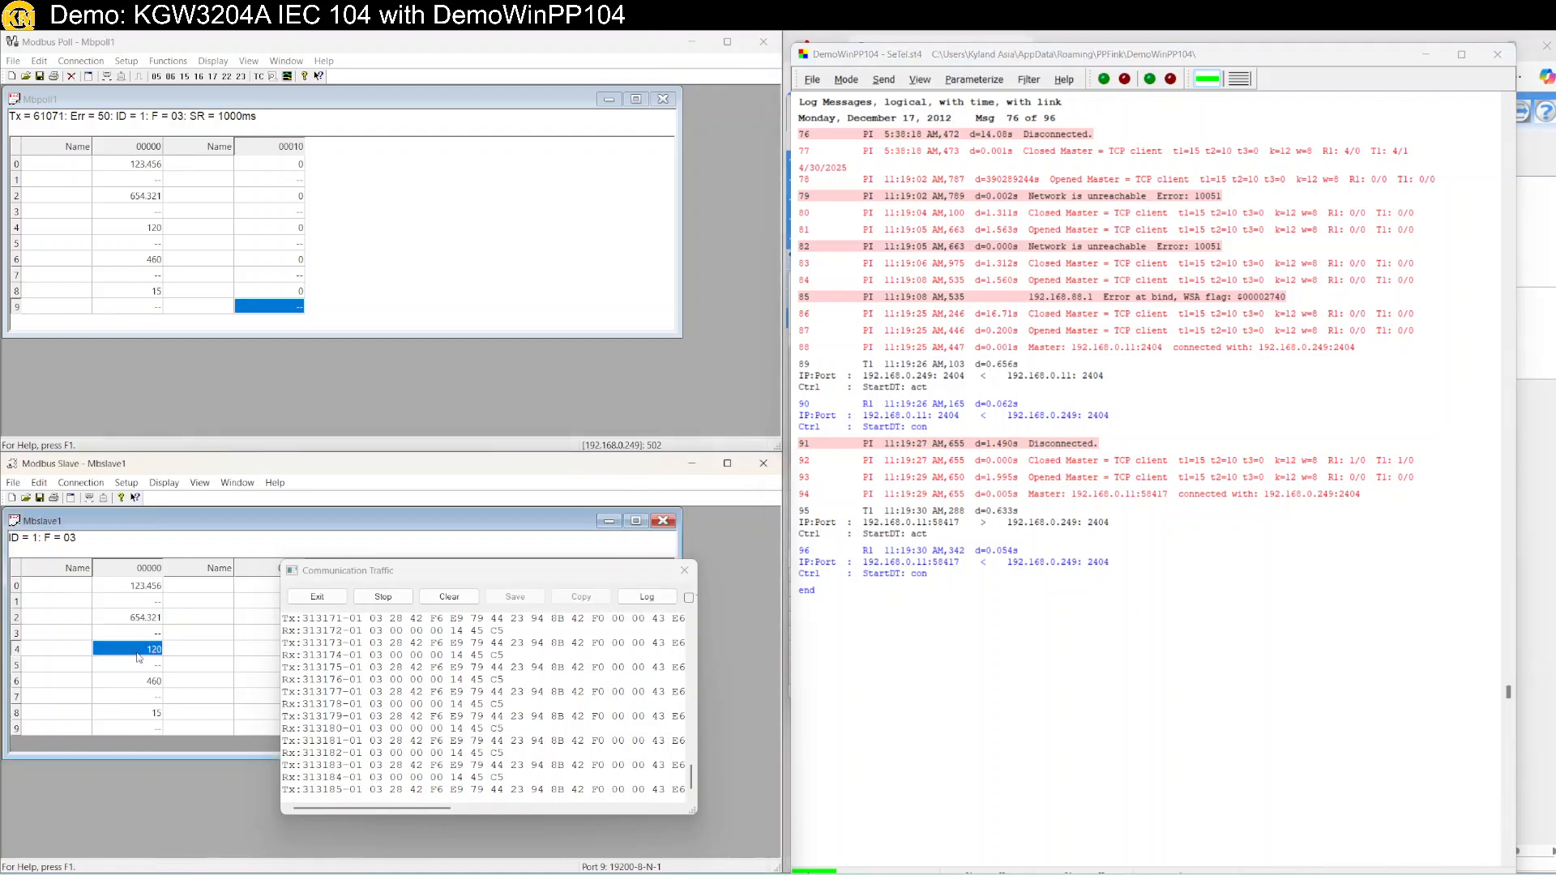
{"action": "double_click", "coordinate": [138, 657]}
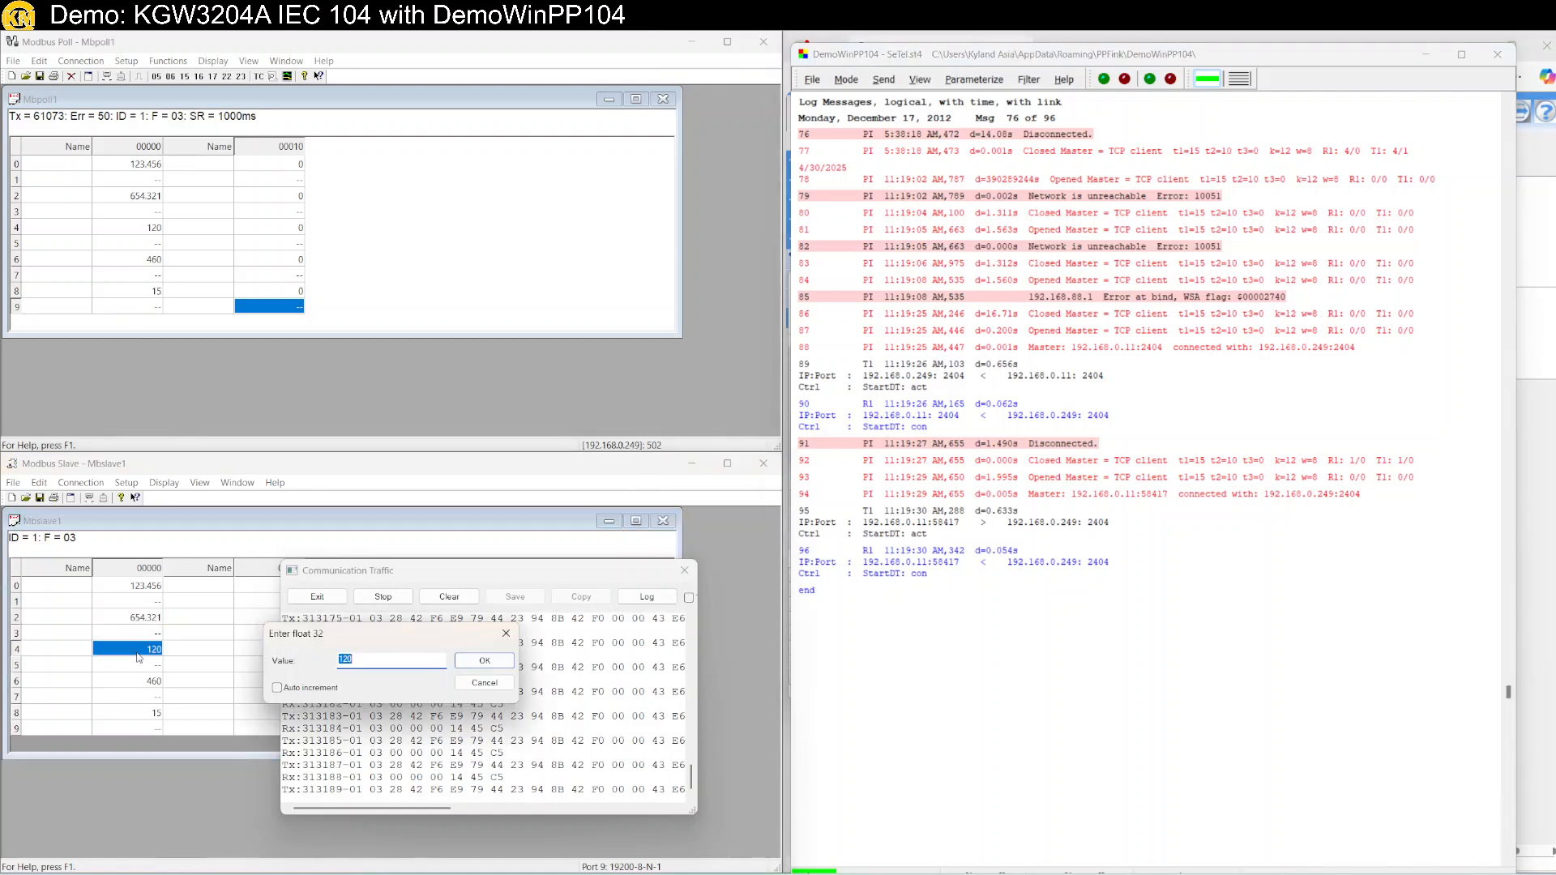
{"action": "type", "text": "88"}
{"action": "key", "text": "Return"}
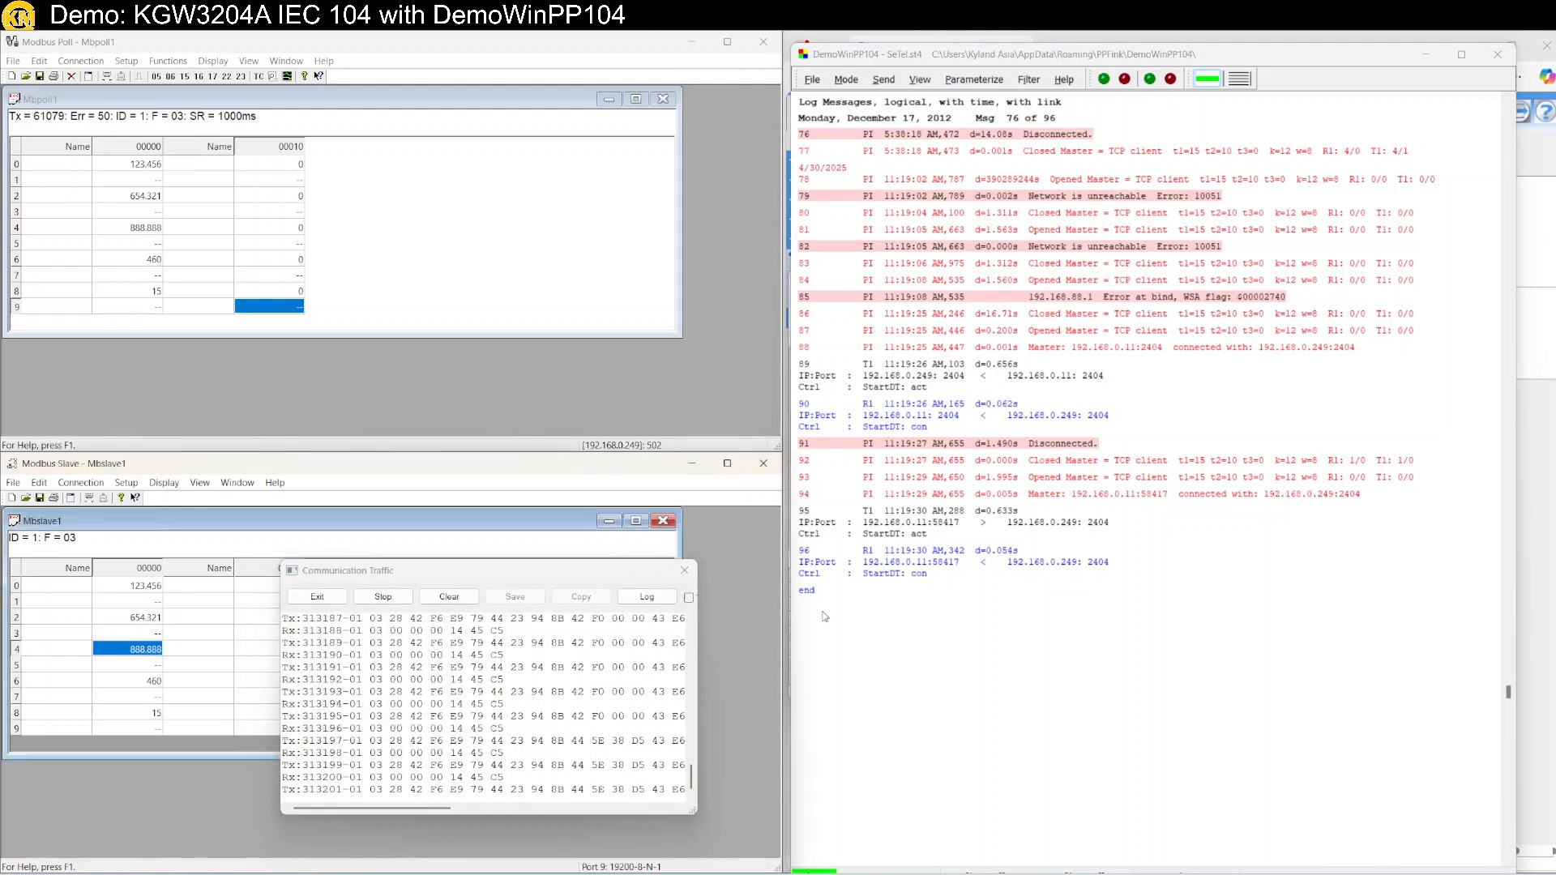
{"action": "scroll", "coordinate": [952, 620], "scroll_direction": "down", "scroll_amount": 1}
{"action": "scroll", "coordinate": [952, 620], "scroll_direction": "down", "scroll_amount": 13}
{"action": "scroll", "coordinate": [941, 602], "scroll_direction": "up", "scroll_amount": 15}
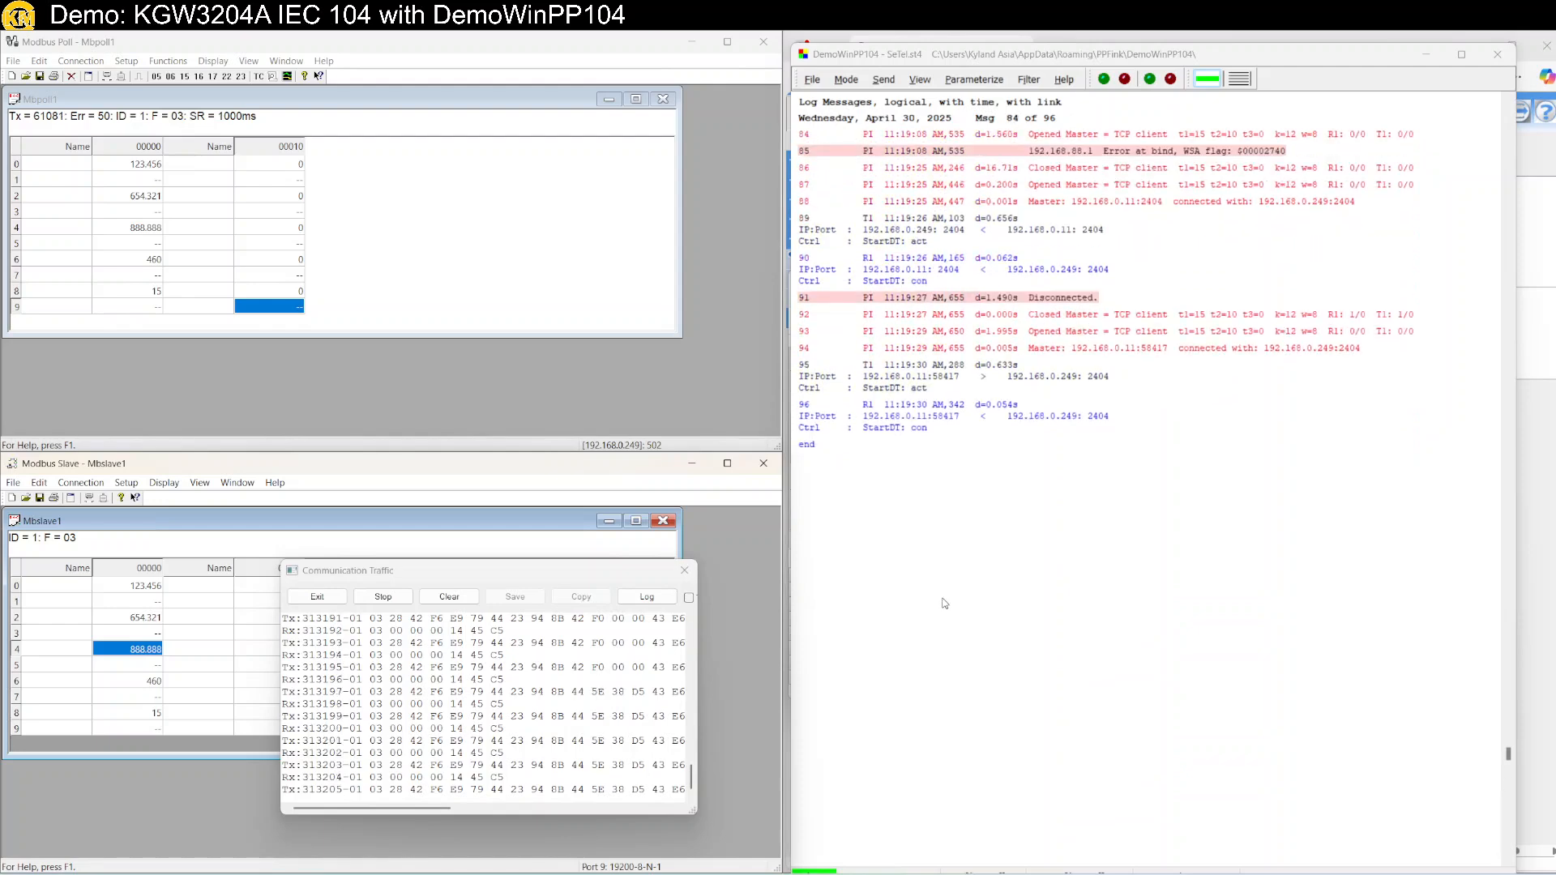
{"action": "scroll", "coordinate": [942, 598], "scroll_direction": "up", "scroll_amount": 9}
{"action": "scroll", "coordinate": [956, 599], "scroll_direction": "down", "scroll_amount": 11}
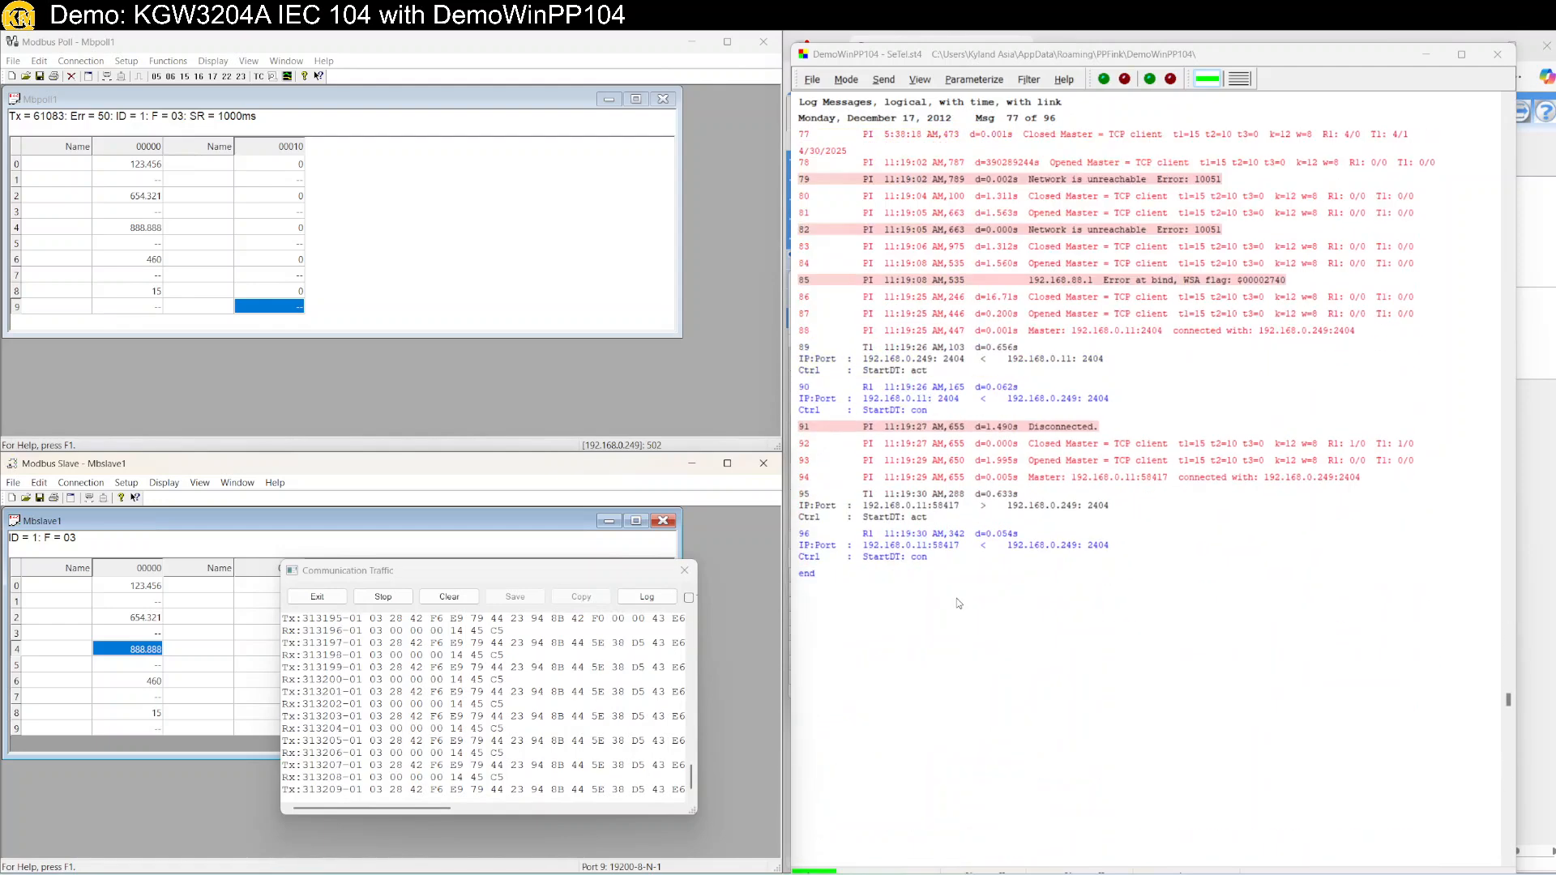
{"action": "scroll", "coordinate": [956, 598], "scroll_direction": "down", "scroll_amount": 2}
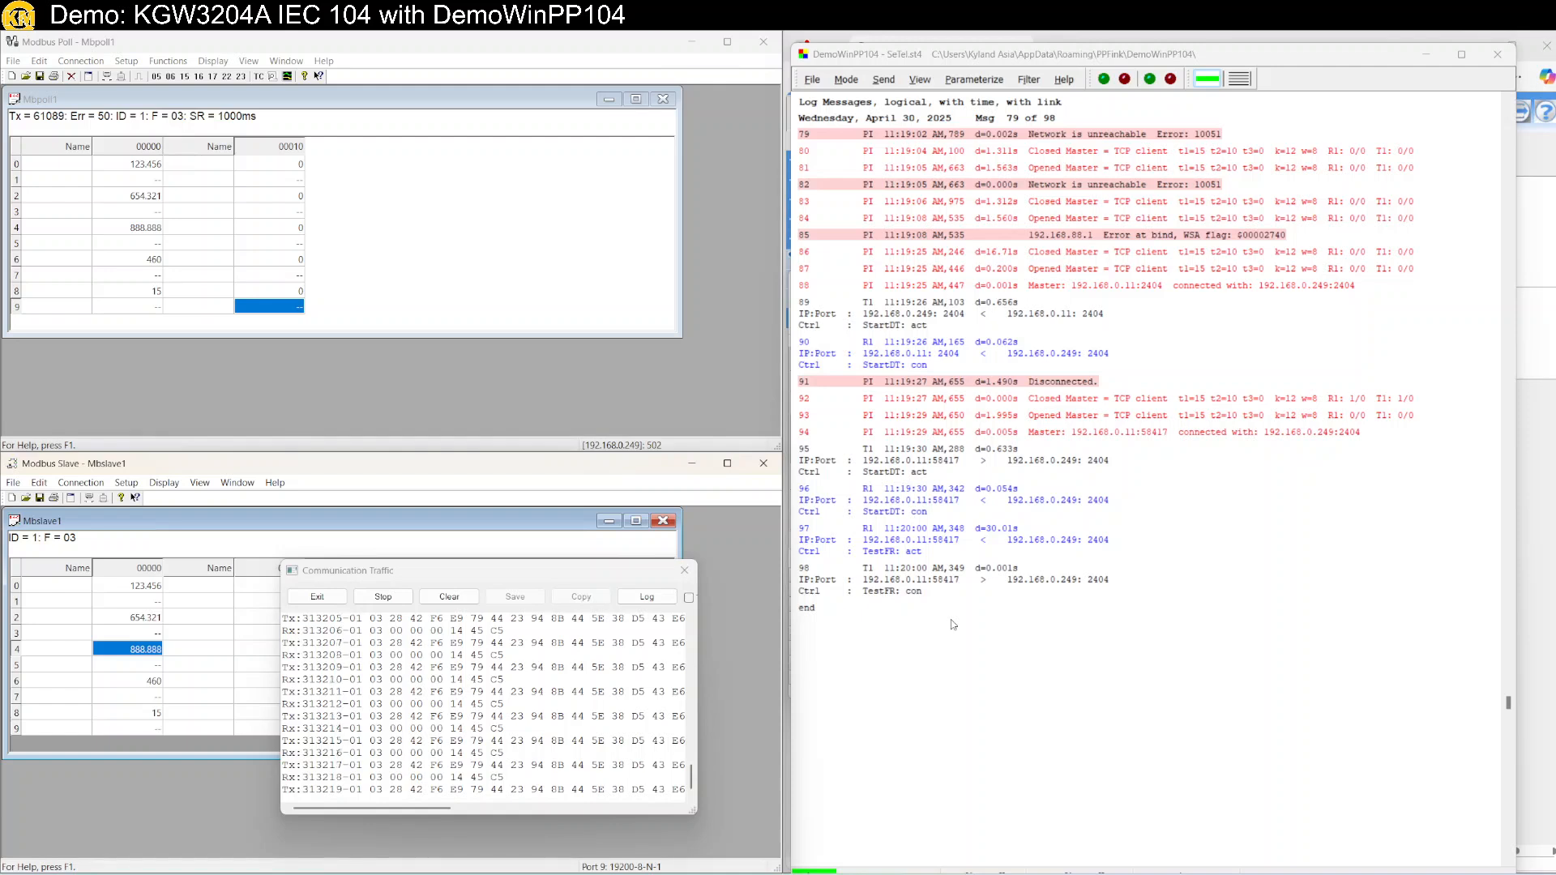
Send a 9 Generalabfrage general interrogation from DemoWinPP104 to receive all ten float values.
{"action": "left_click", "coordinate": [883, 80]}
{"action": "mouse_move", "coordinate": [917, 98]}
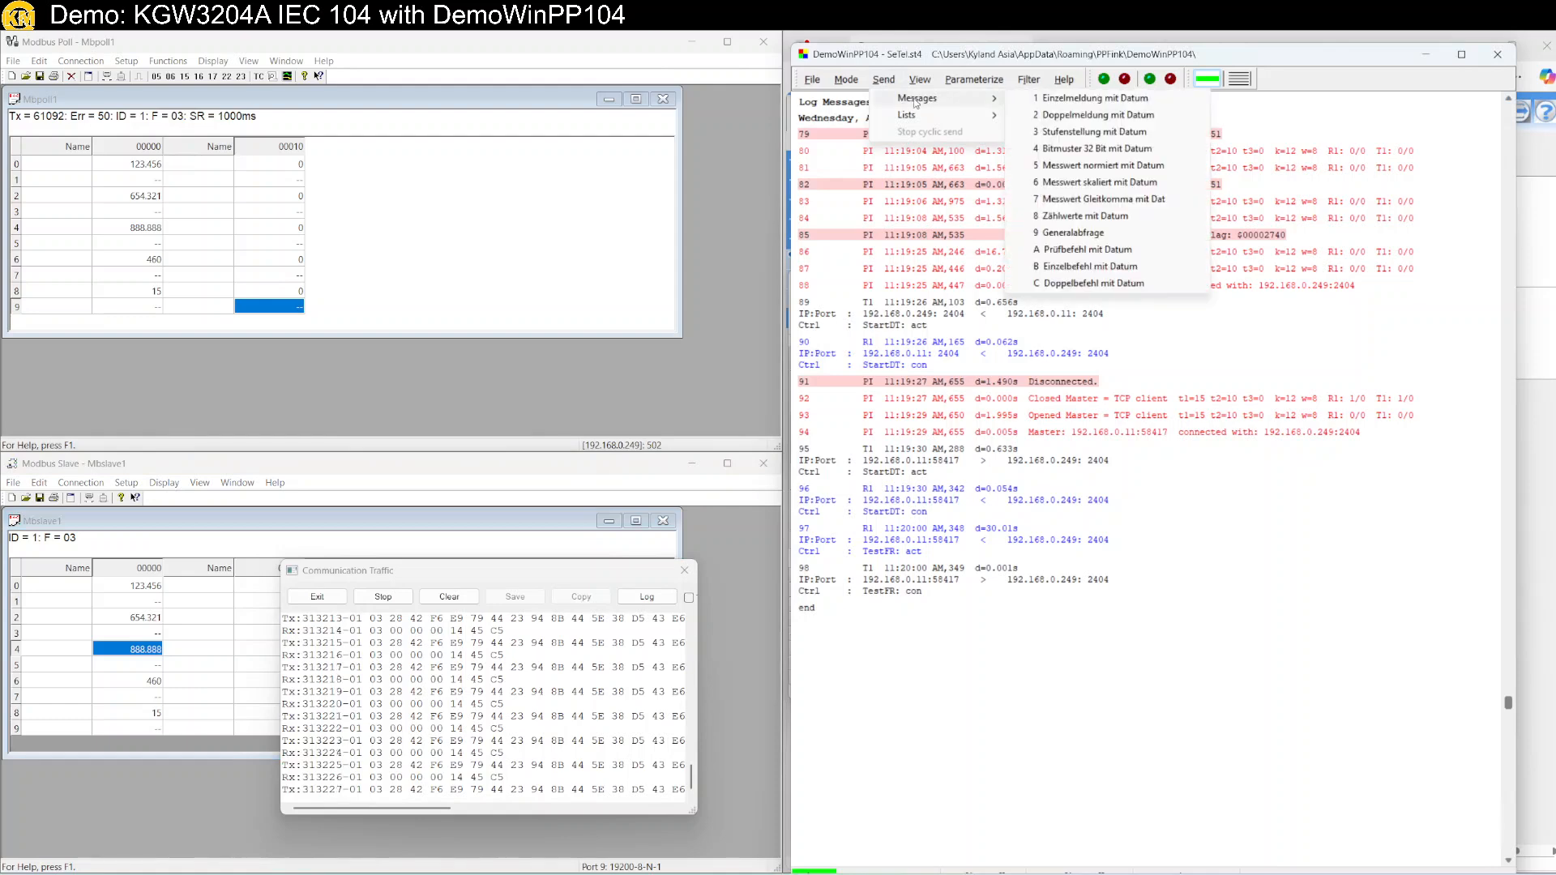
{"action": "left_click", "coordinate": [1081, 237]}
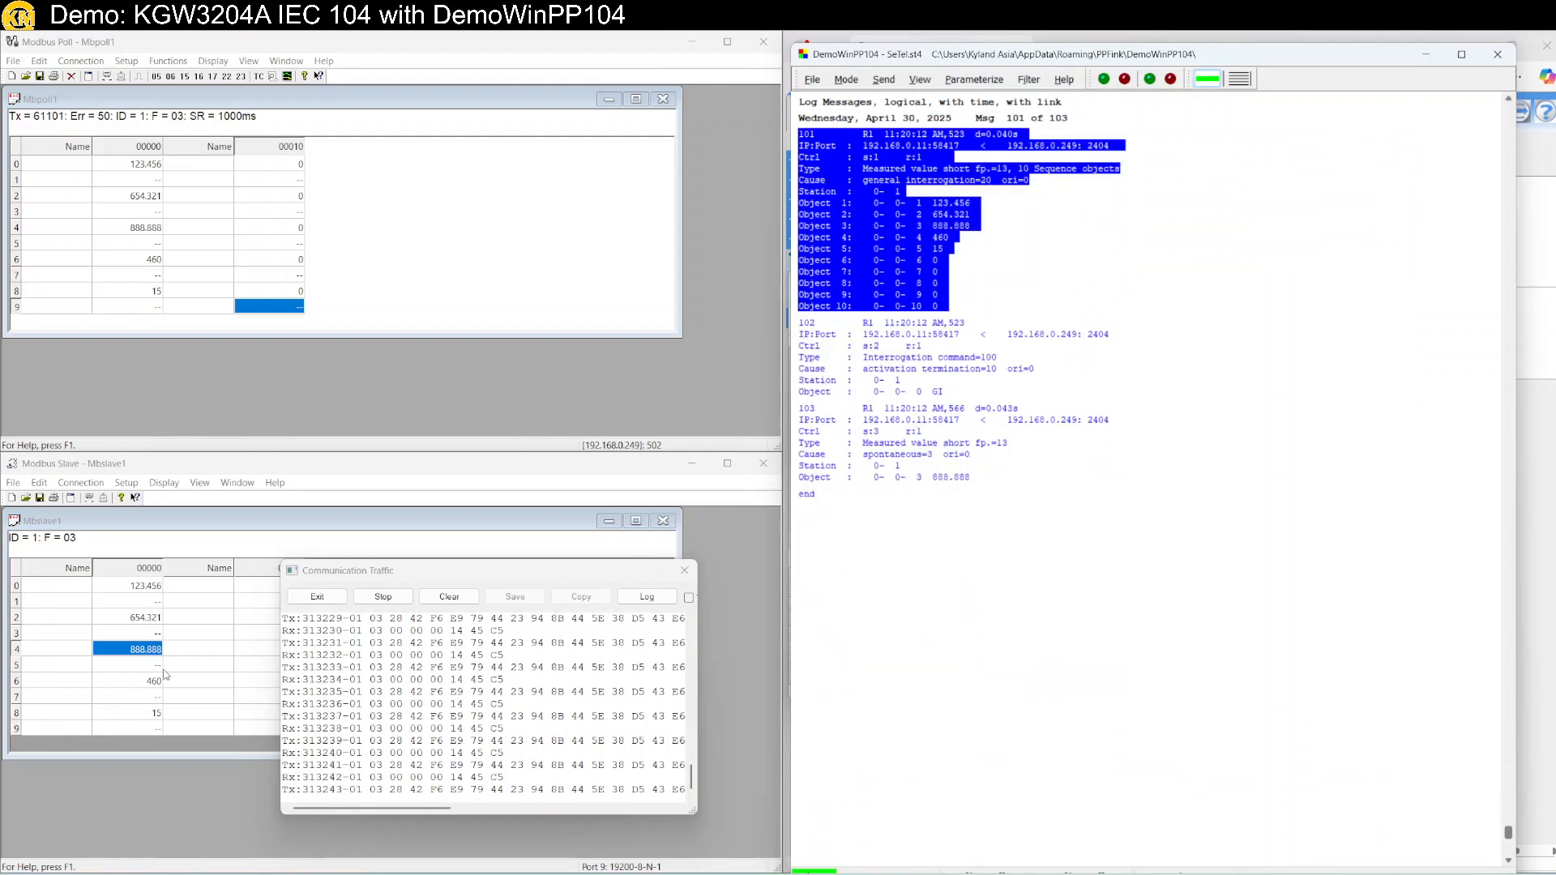
Set Modbus Slave register 4 to 777.777 and check the log for its spontaneous update.
{"action": "double_click", "coordinate": [141, 649]}
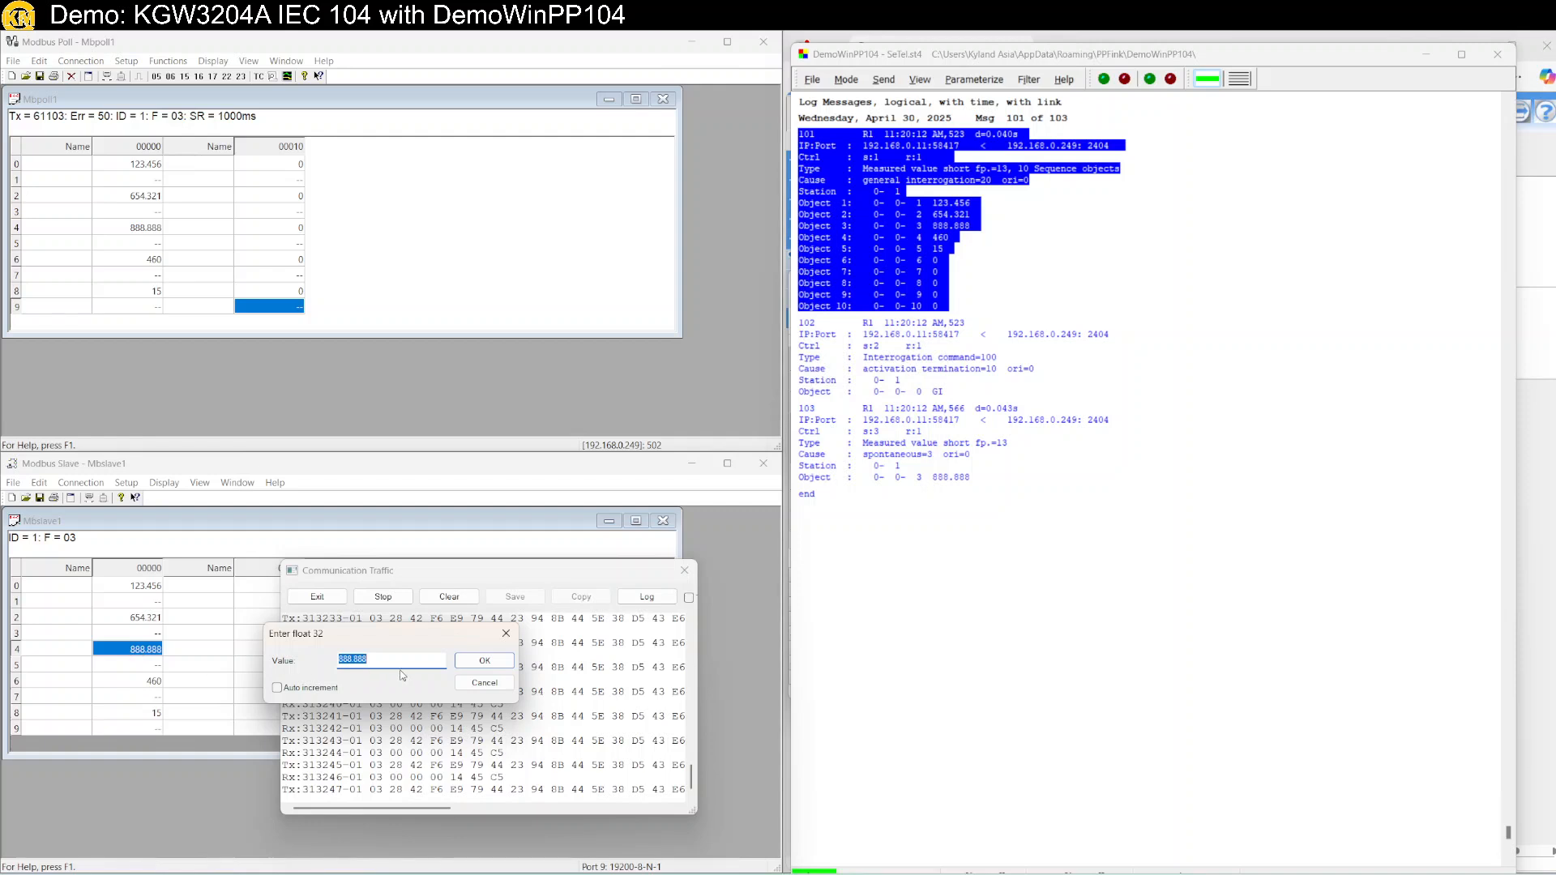
{"action": "type", "text": "777.777"}
{"action": "key", "text": "Return"}
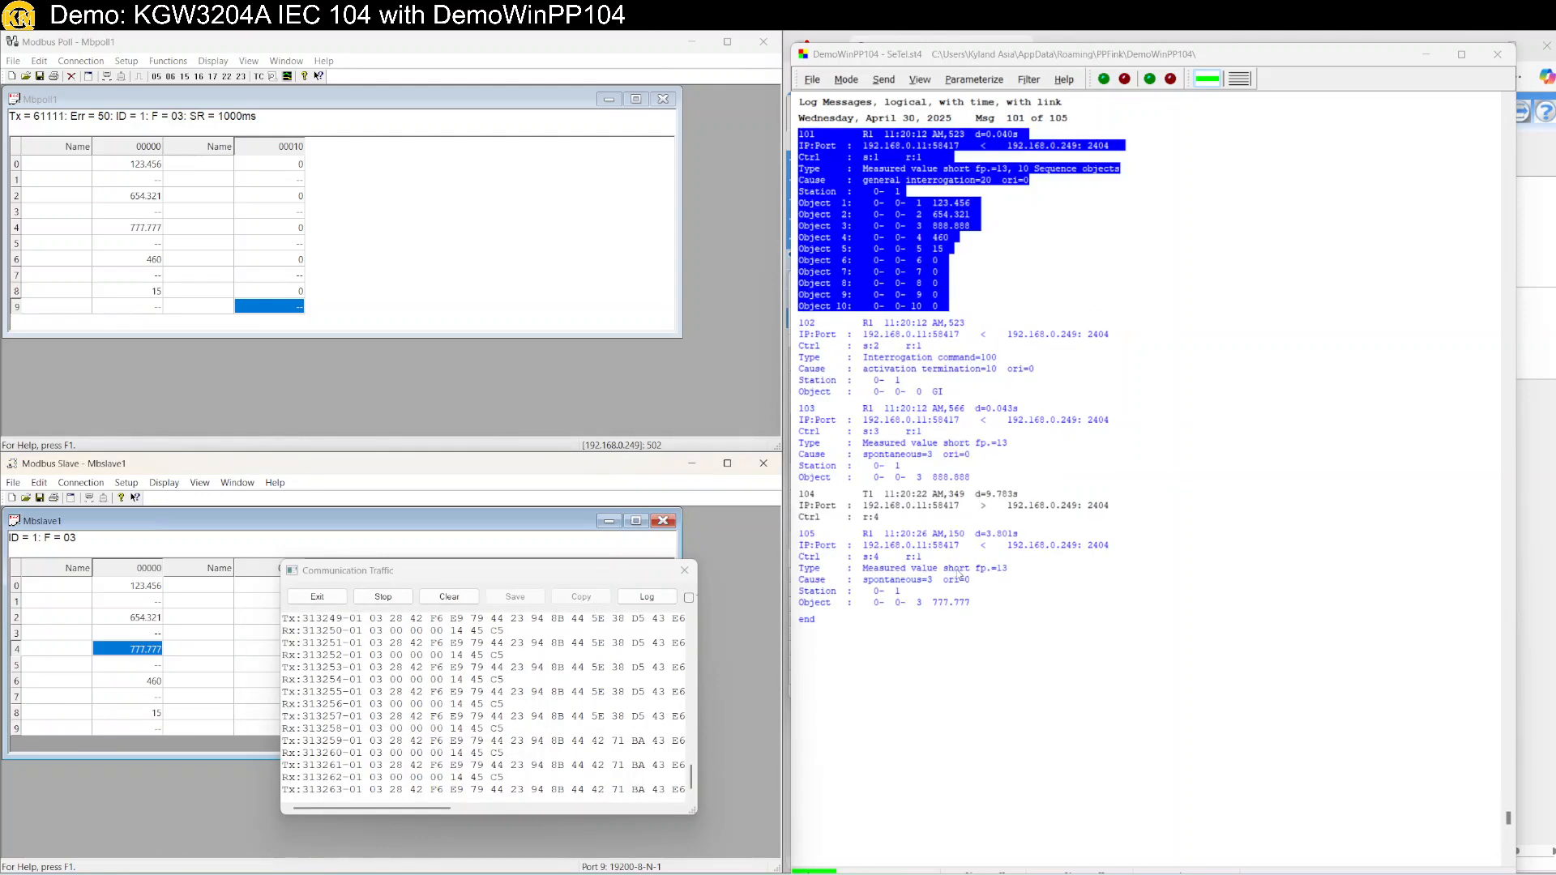
{"action": "scroll", "coordinate": [940, 542], "scroll_direction": "down", "scroll_amount": 1}
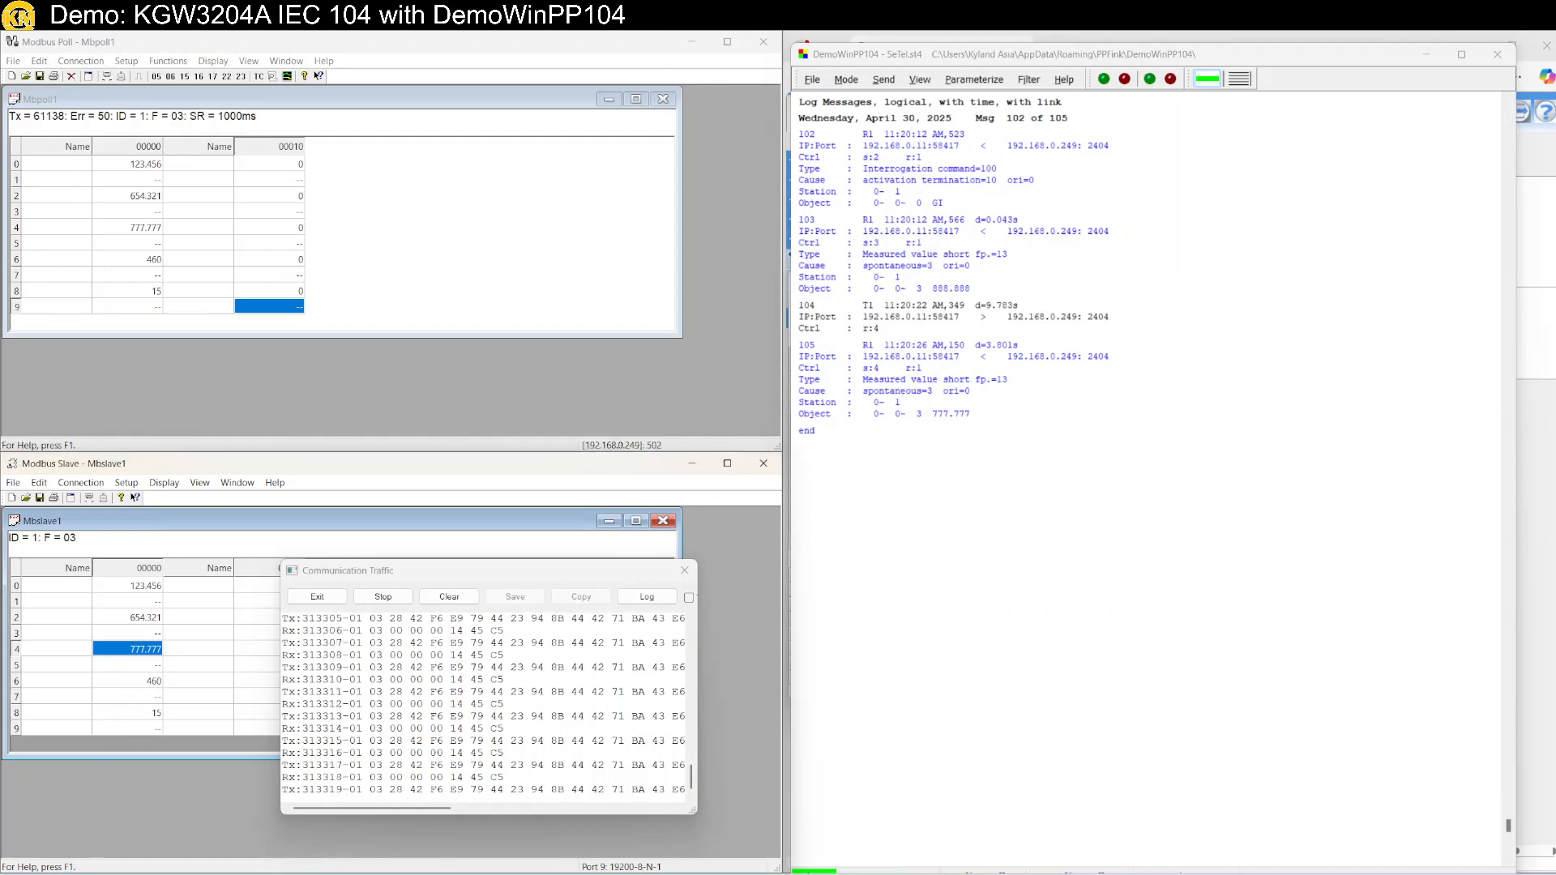
Maximise the configuration window and batch-set Time Tag to Enable for rows 1–10 (AI0–AI9).
{"action": "mouse_move", "coordinate": [341, 874]}
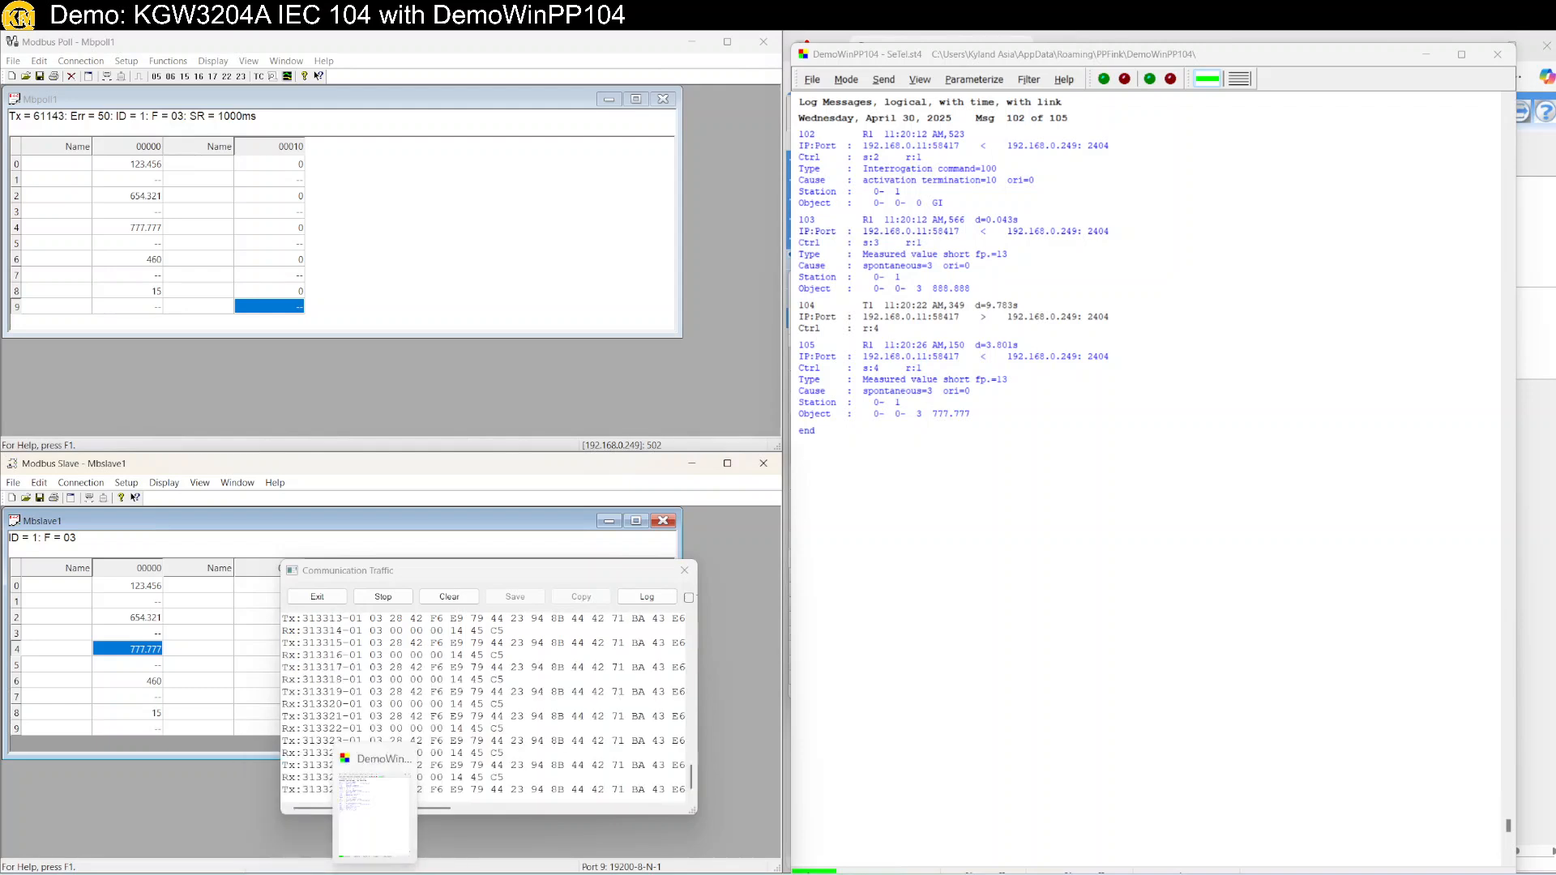
{"action": "left_click", "coordinate": [258, 874]}
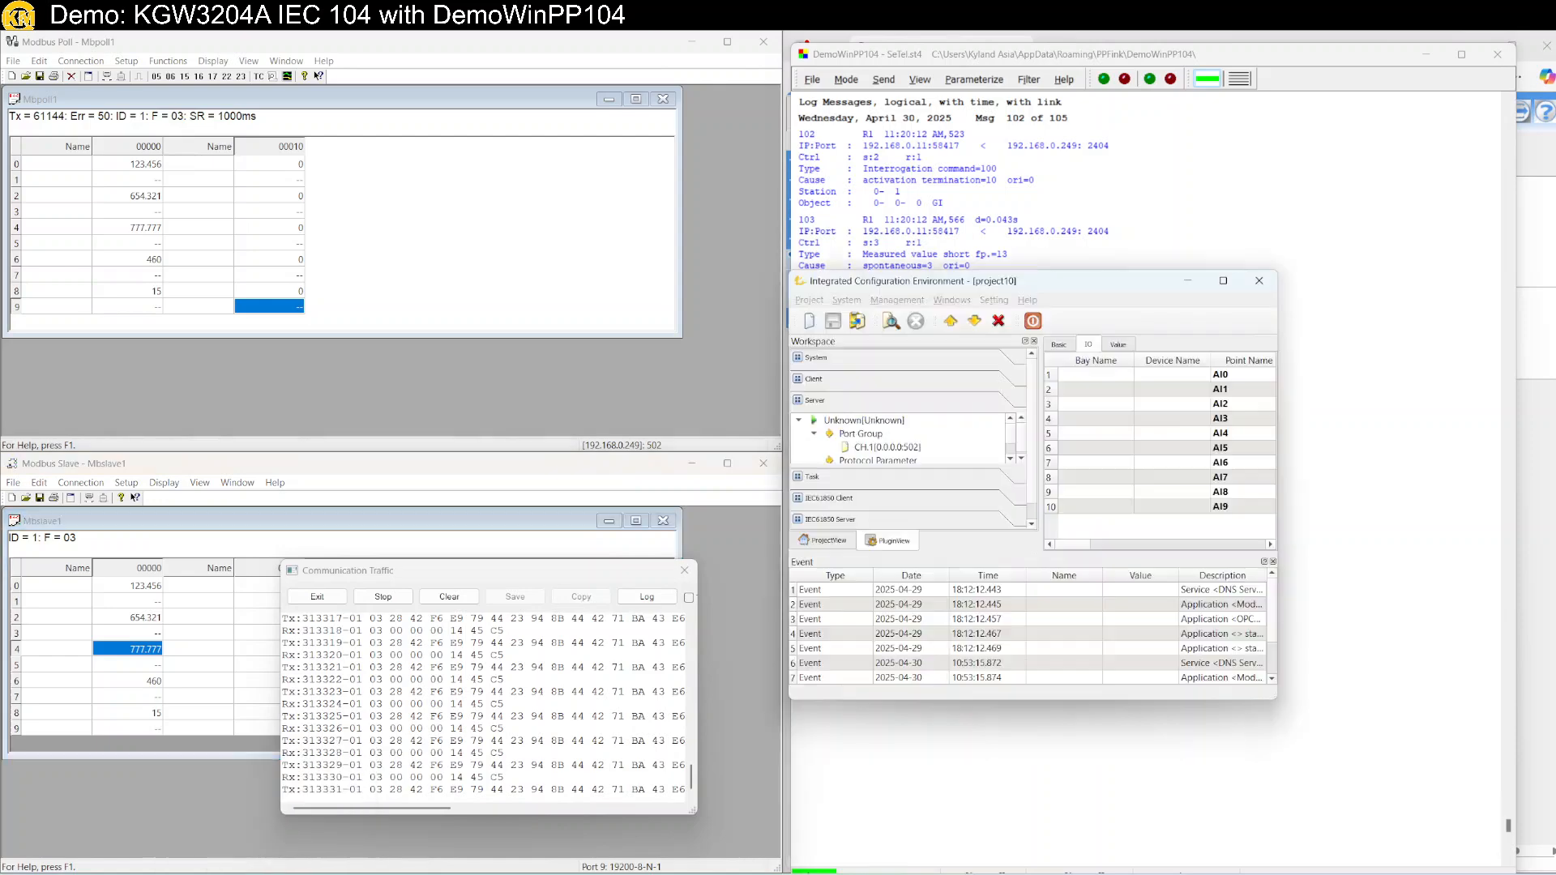
{"action": "double_click", "coordinate": [937, 281]}
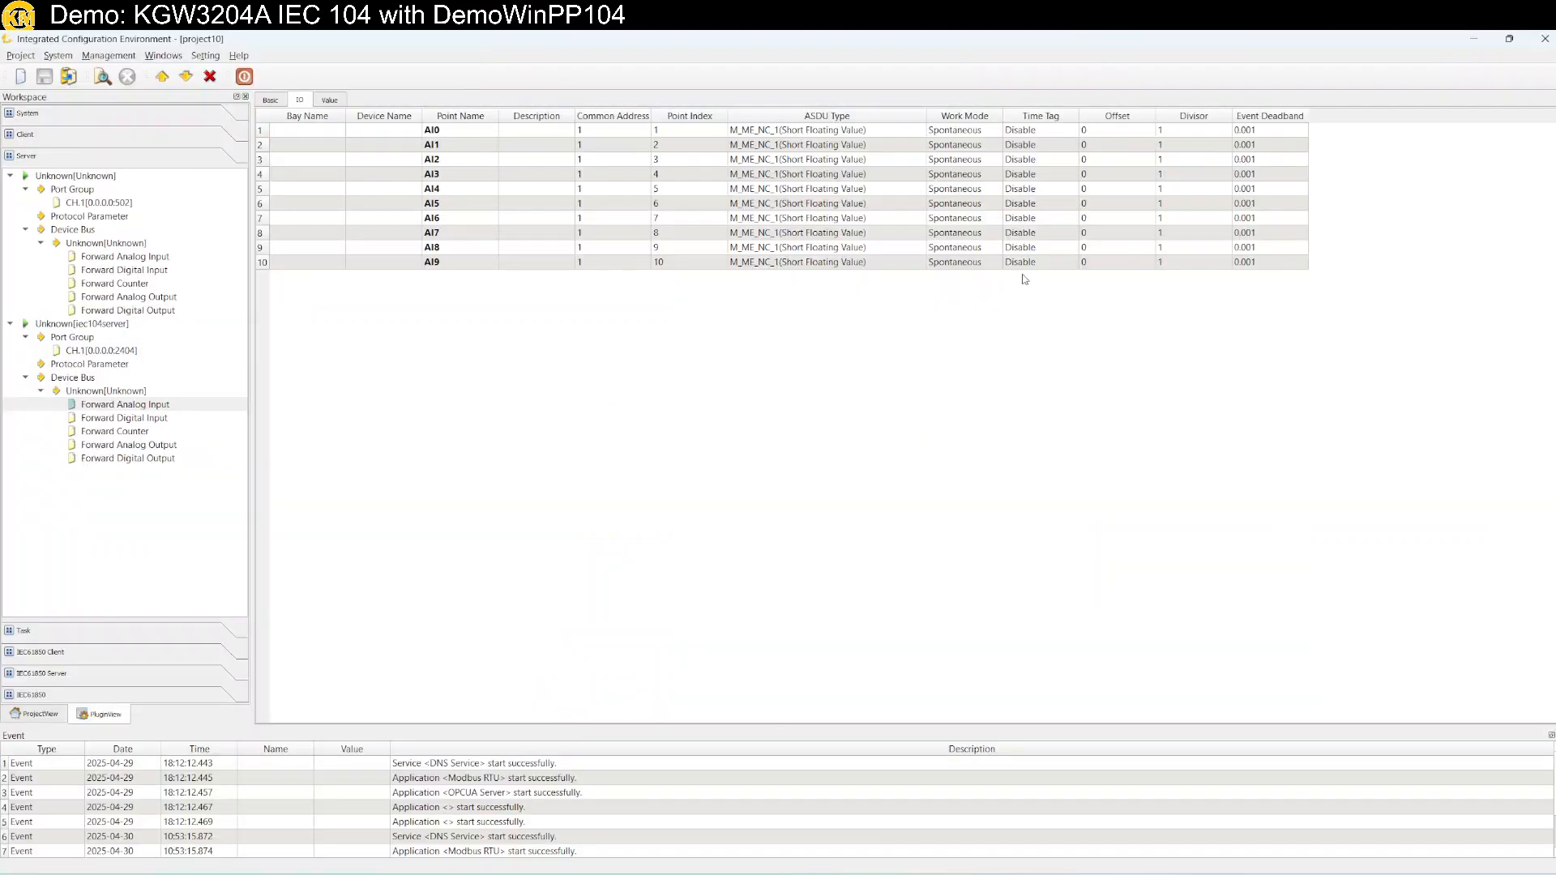
{"action": "left_click", "coordinate": [1052, 129]}
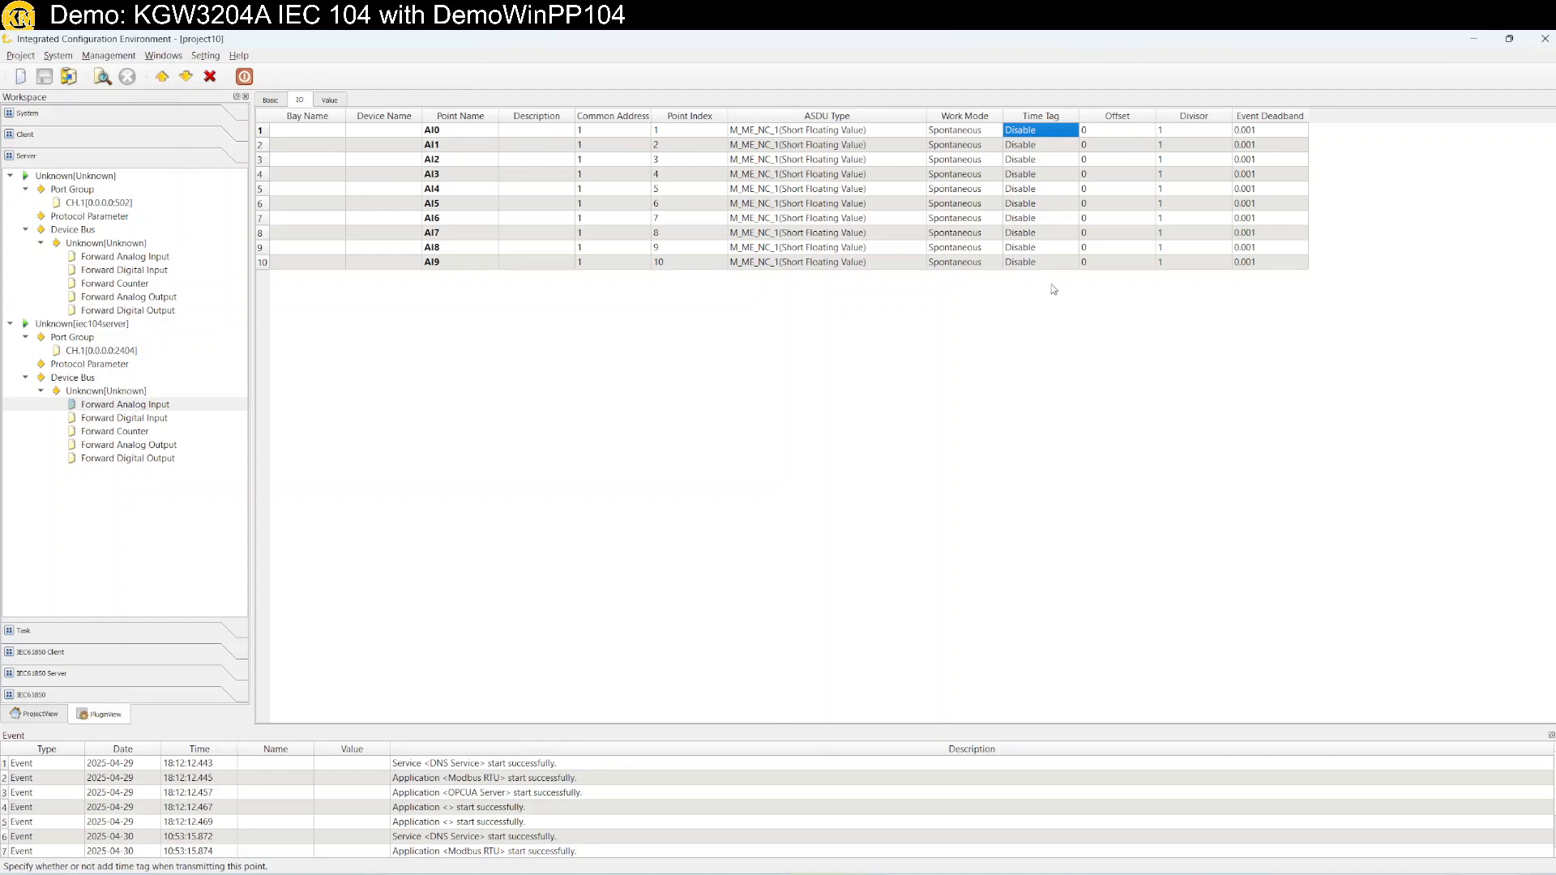
{"action": "left_click", "coordinate": [1055, 264]}
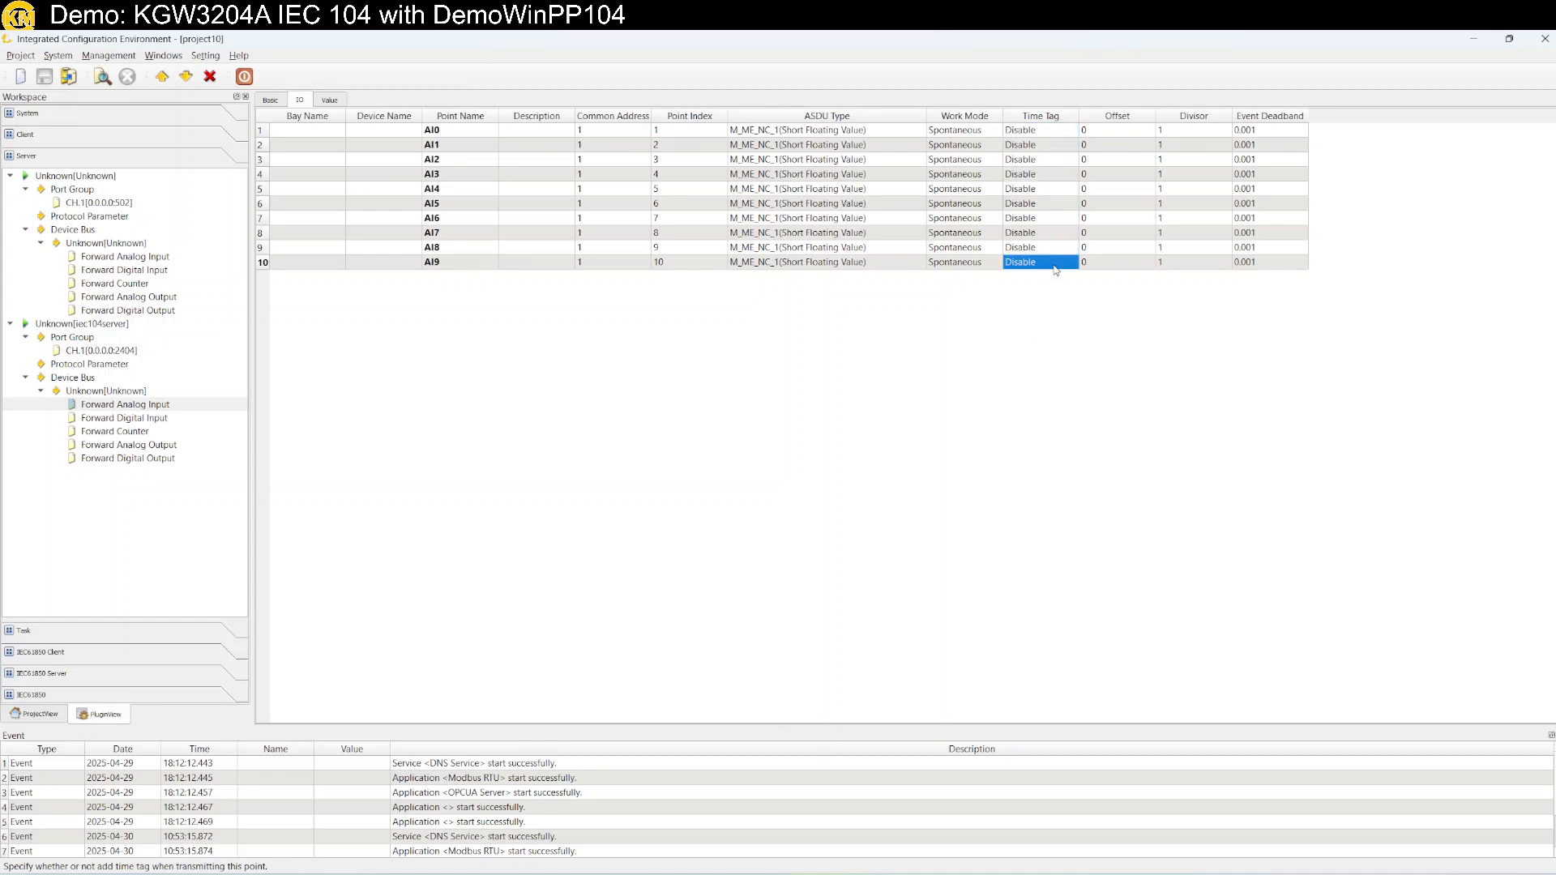
{"action": "left_click", "coordinate": [1050, 131]}
{"action": "left_click", "coordinate": [1040, 268], "text": "shift"}
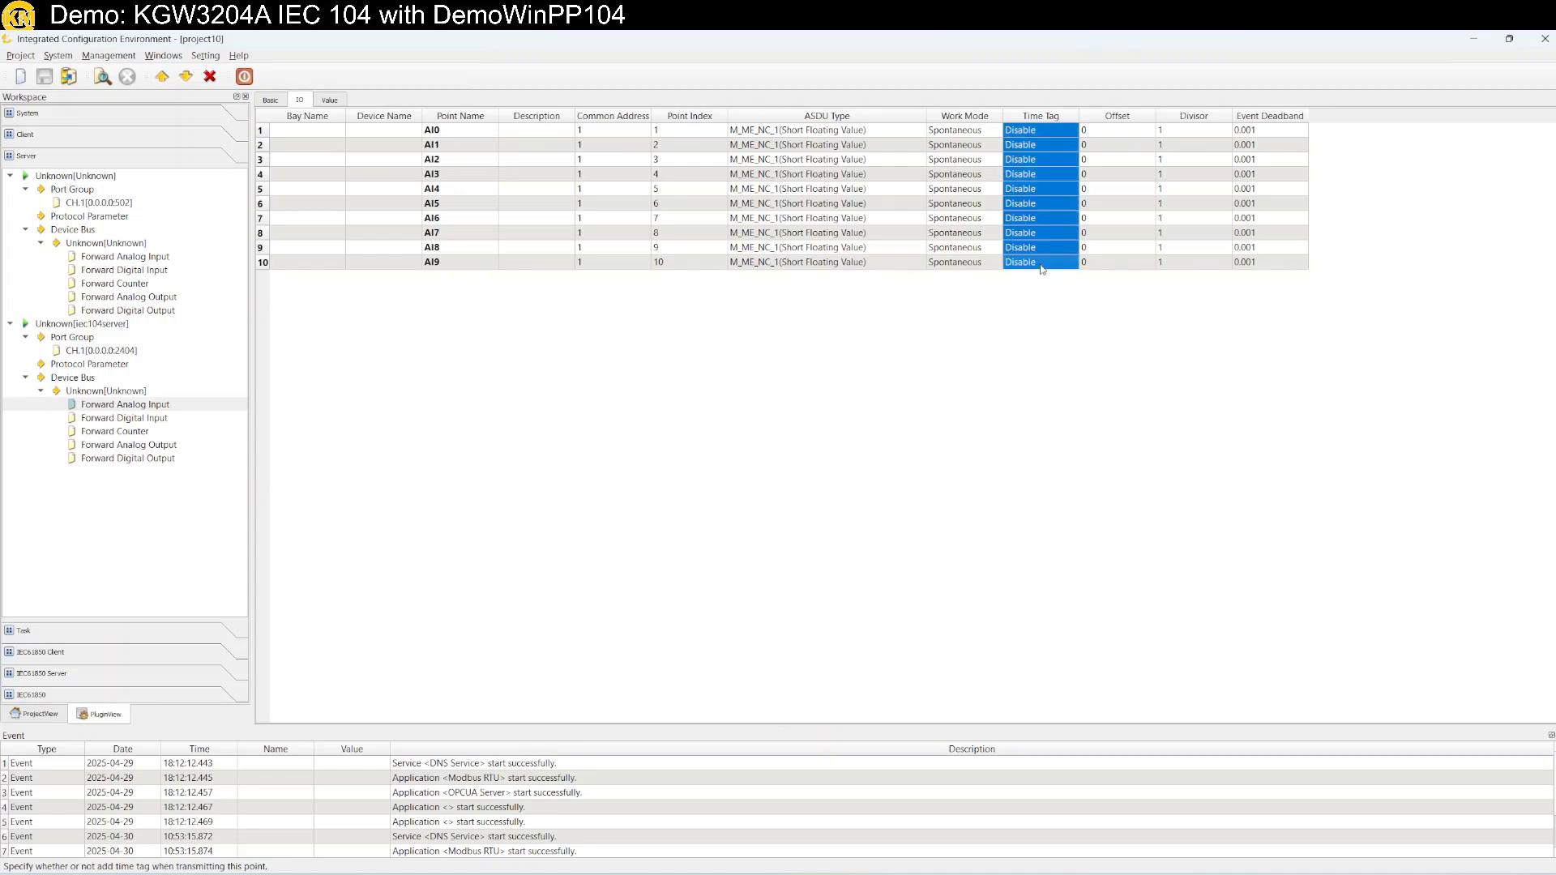
{"action": "right_click", "coordinate": [1041, 265]}
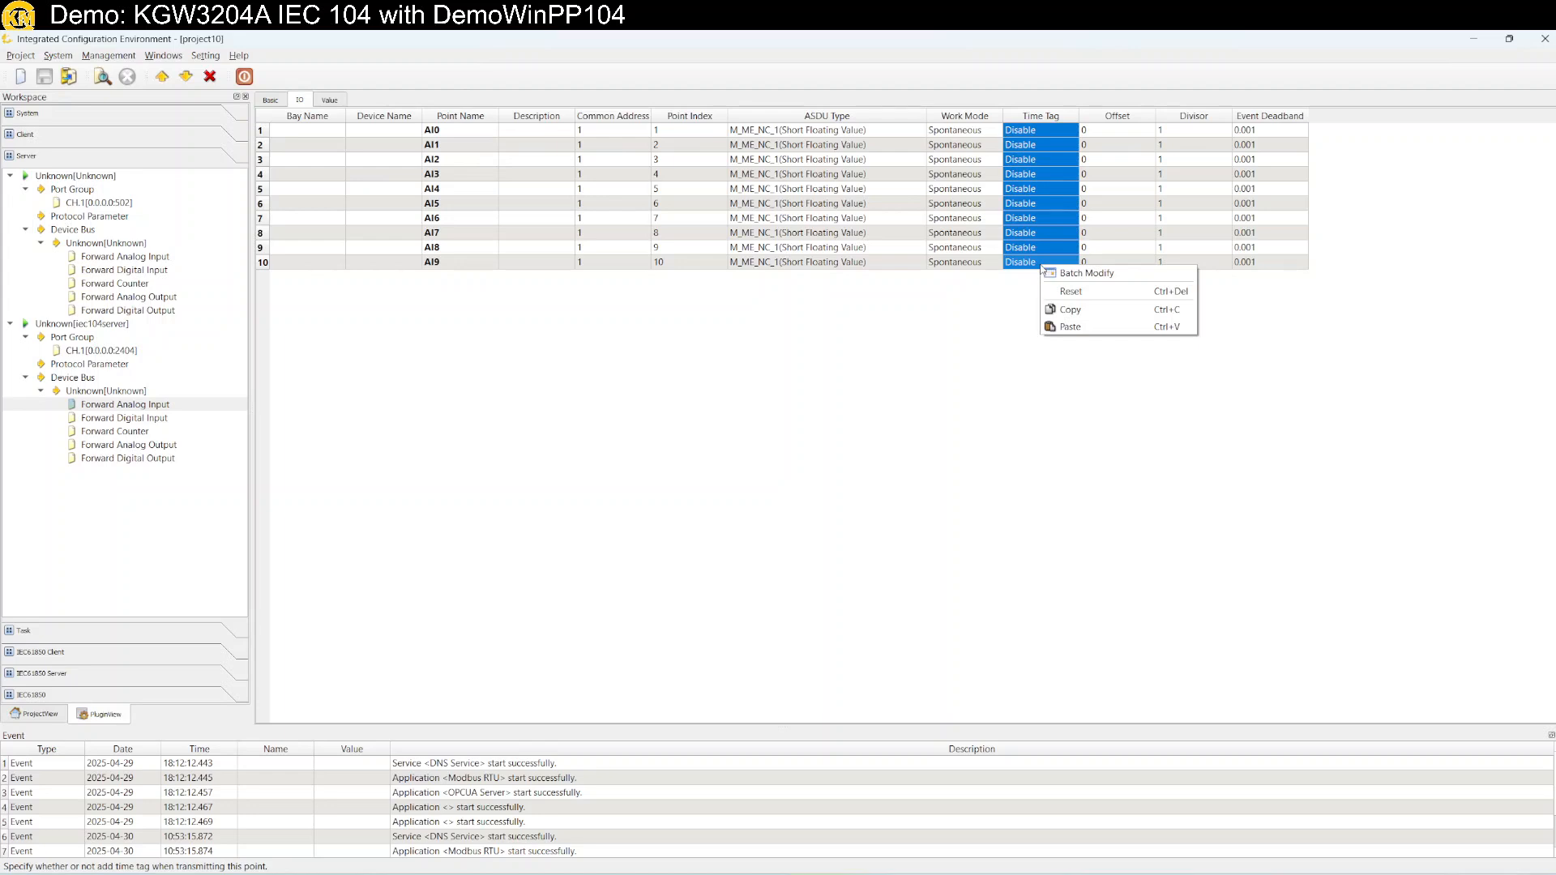
{"action": "left_click", "coordinate": [1086, 273]}
{"action": "left_click", "coordinate": [776, 466]}
{"action": "left_click", "coordinate": [776, 471]}
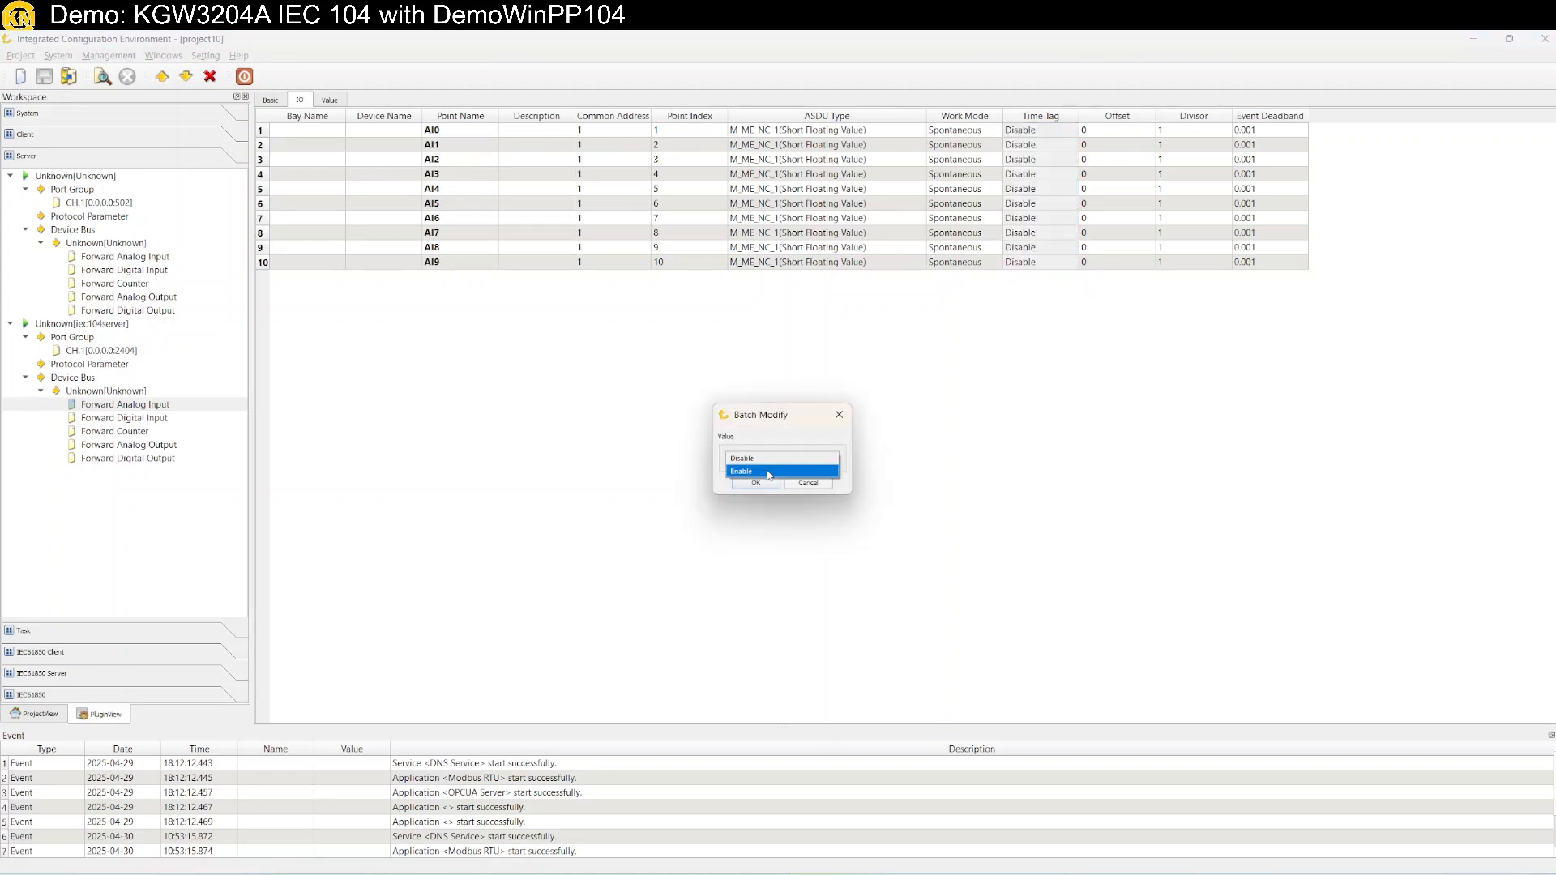
{"action": "left_click", "coordinate": [762, 483]}
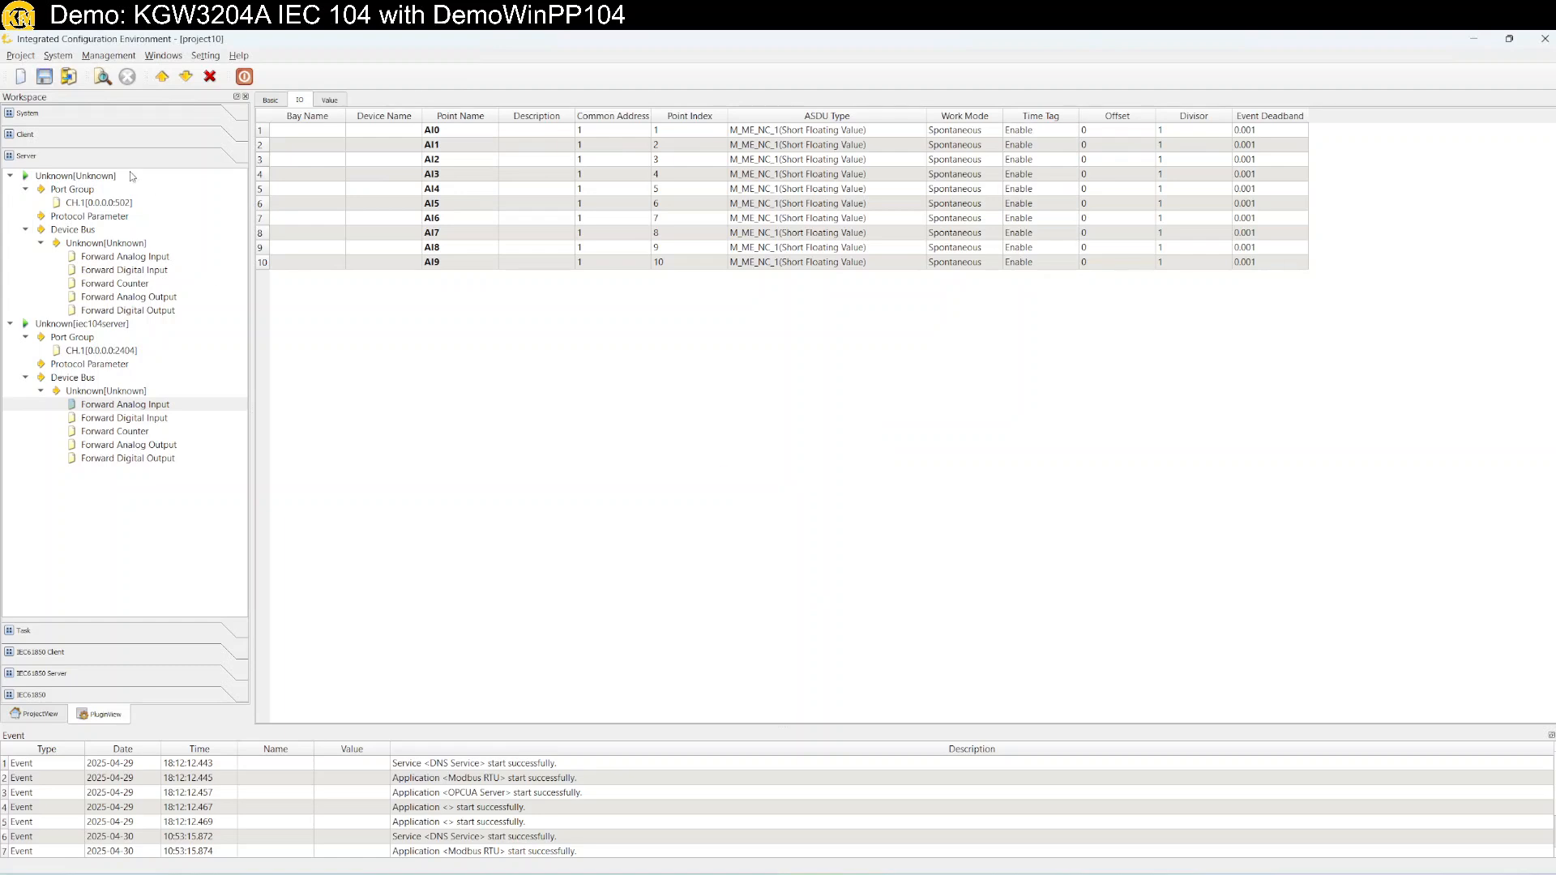
Save project10 and download it to the gateway, logging in and replacing the existing project10 directory.
{"action": "left_click", "coordinate": [45, 77]}
{"action": "left_click", "coordinate": [187, 77]}
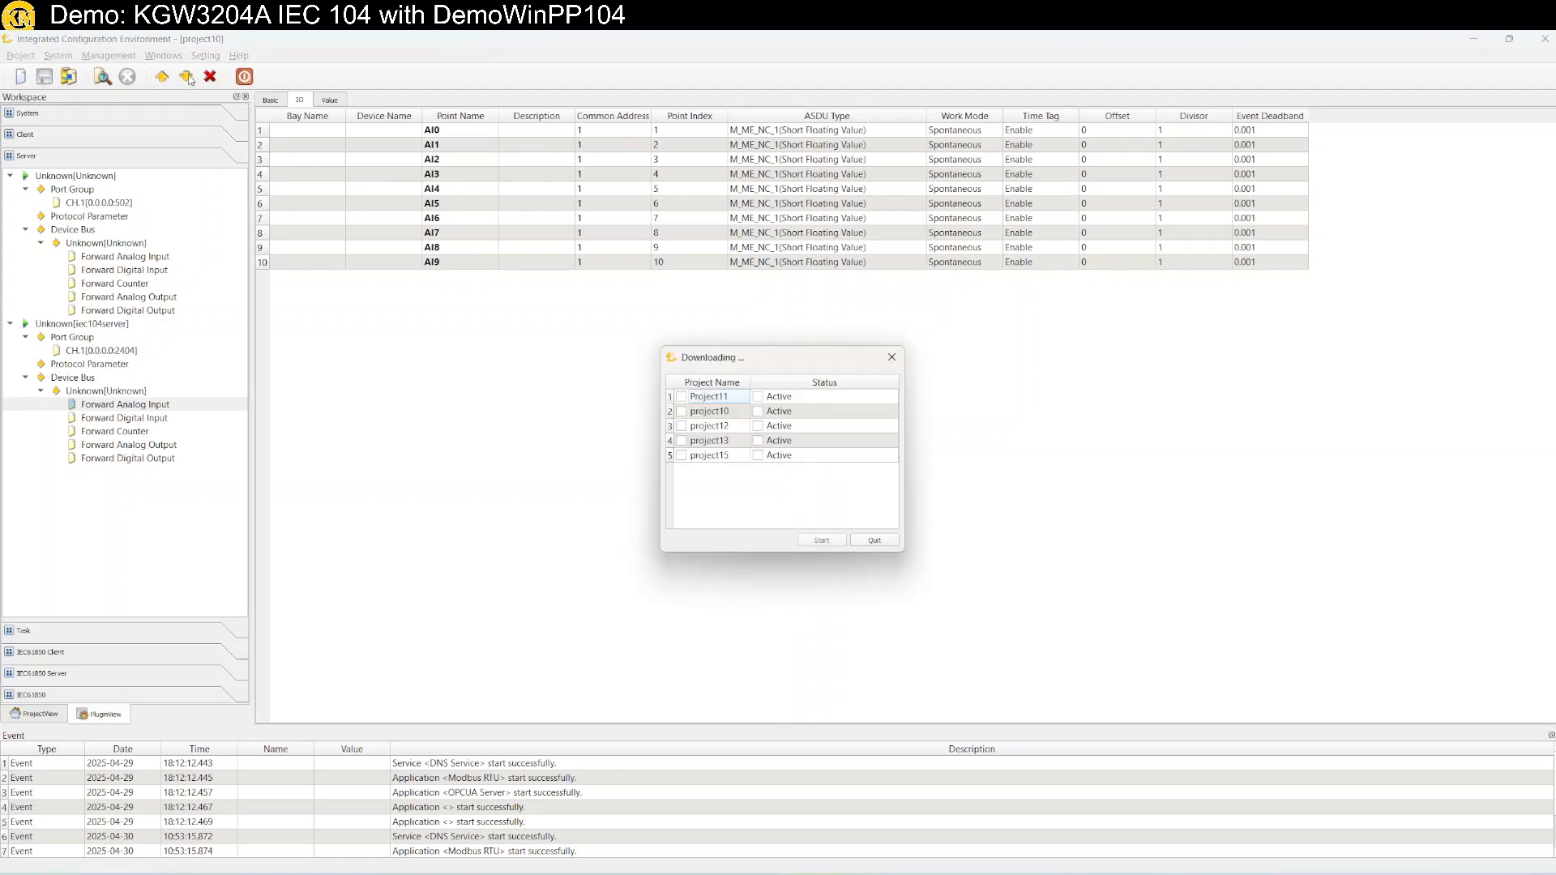
{"action": "left_click", "coordinate": [682, 410]}
{"action": "left_click", "coordinate": [822, 539]}
{"action": "left_click", "coordinate": [748, 489]}
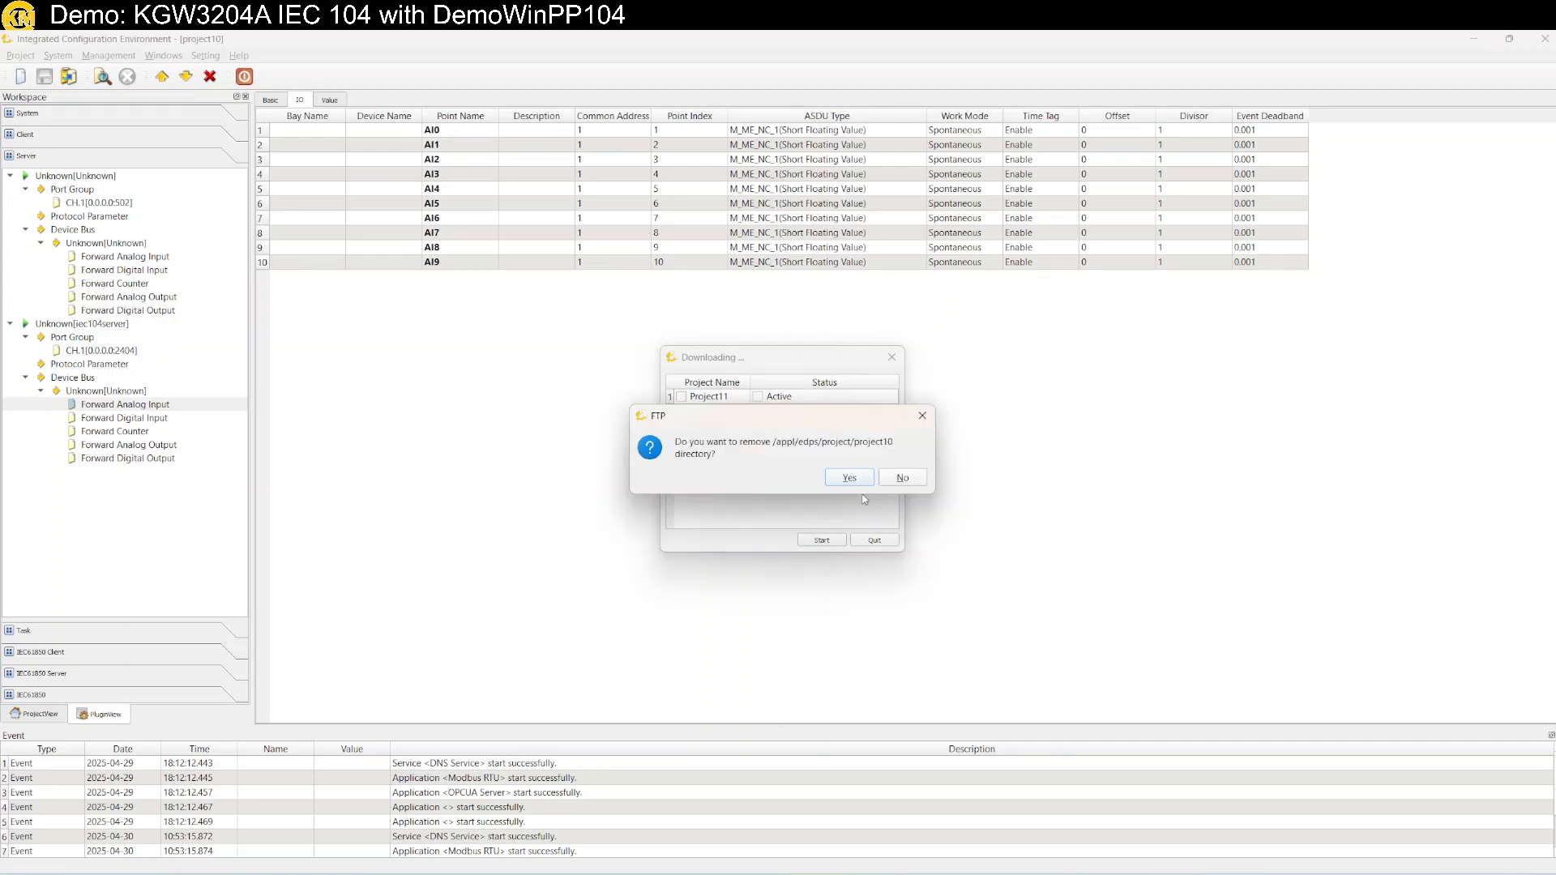
{"action": "left_click", "coordinate": [849, 477]}
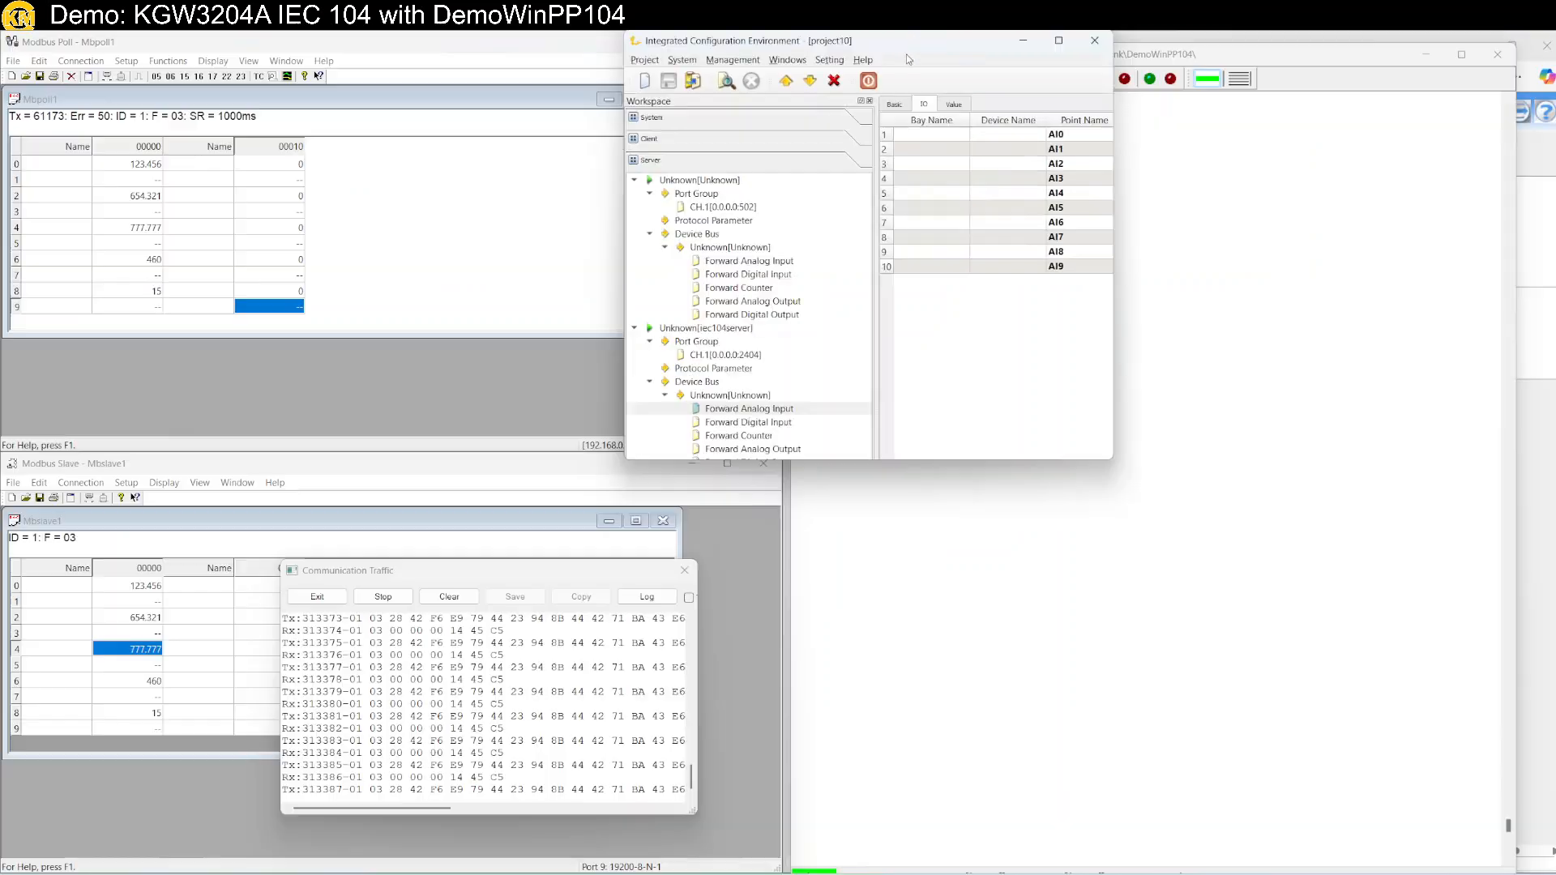
{"action": "left_click_drag", "start_coordinate": [906, 55], "coordinate": [611, 214]}
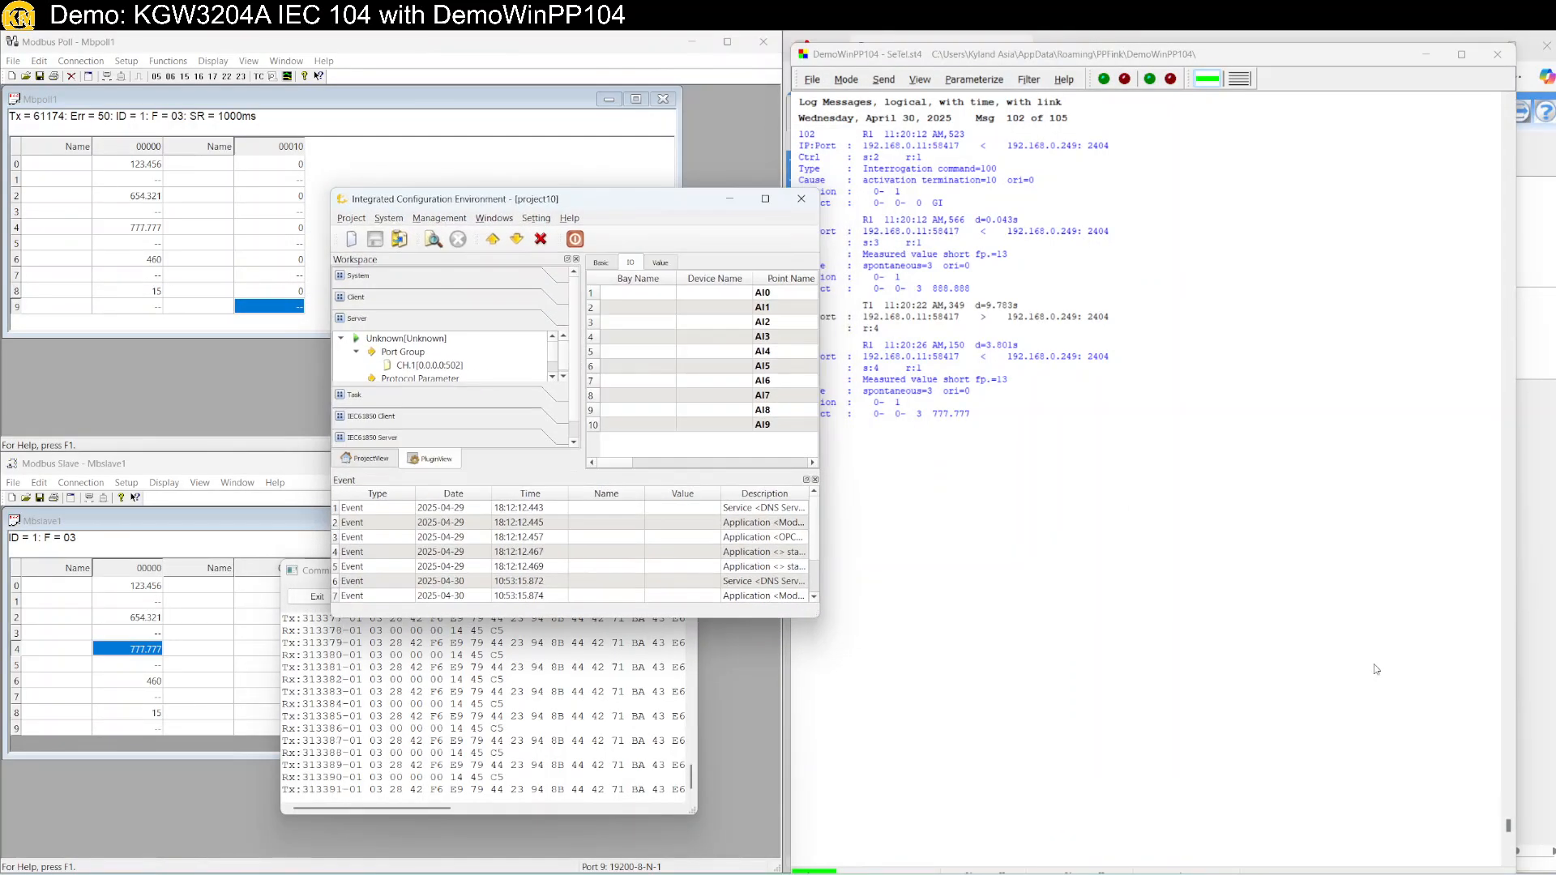
Start project10 running on the gateway from its web project list.
{"action": "left_click", "coordinate": [1539, 637]}
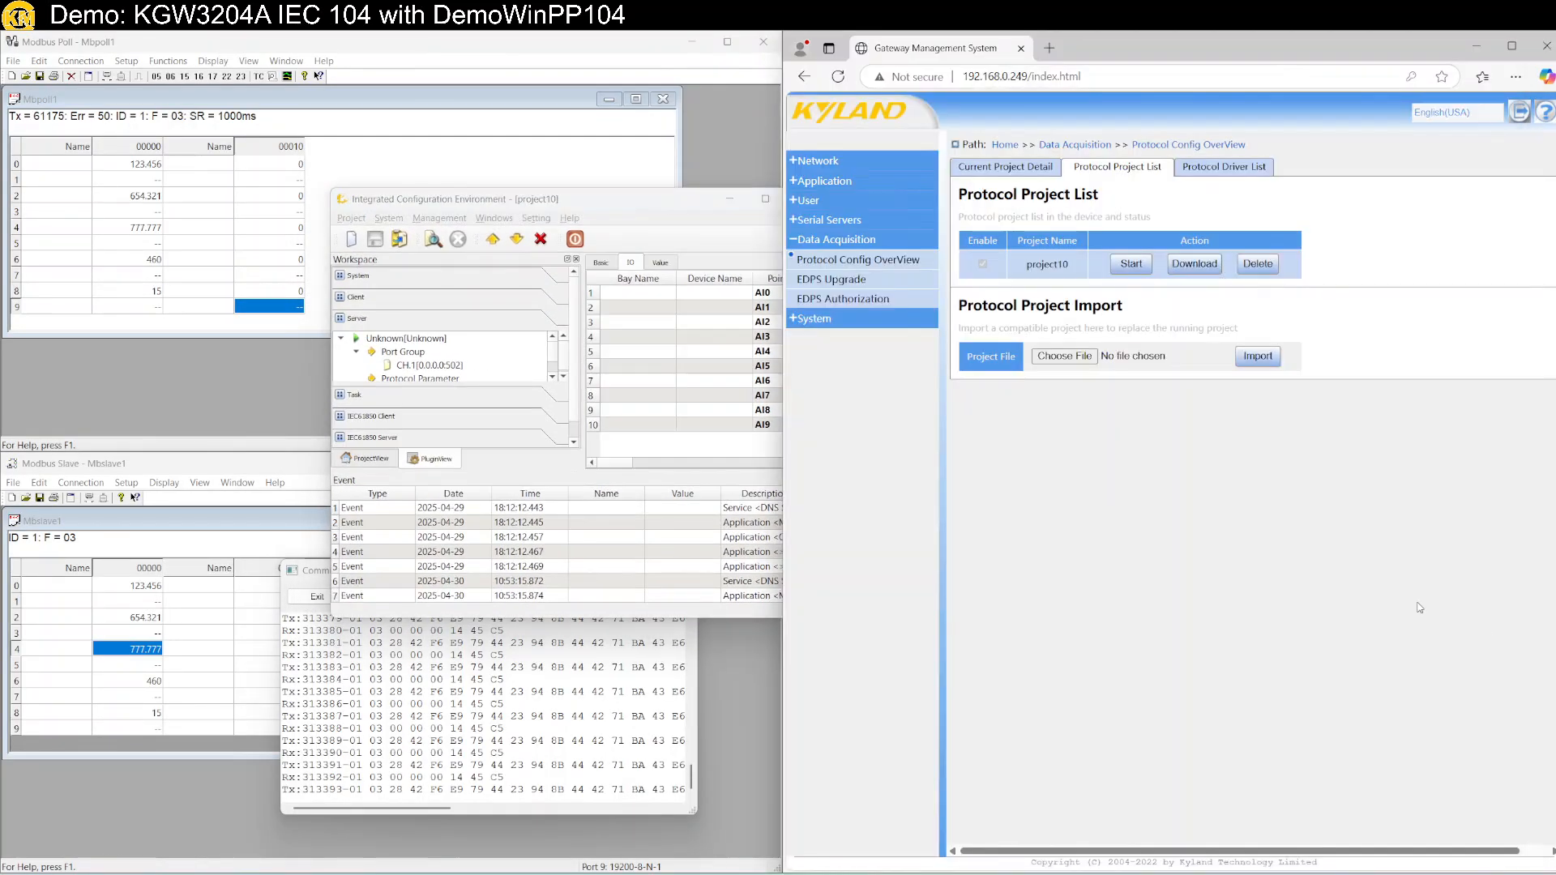
{"action": "left_click", "coordinate": [1129, 264]}
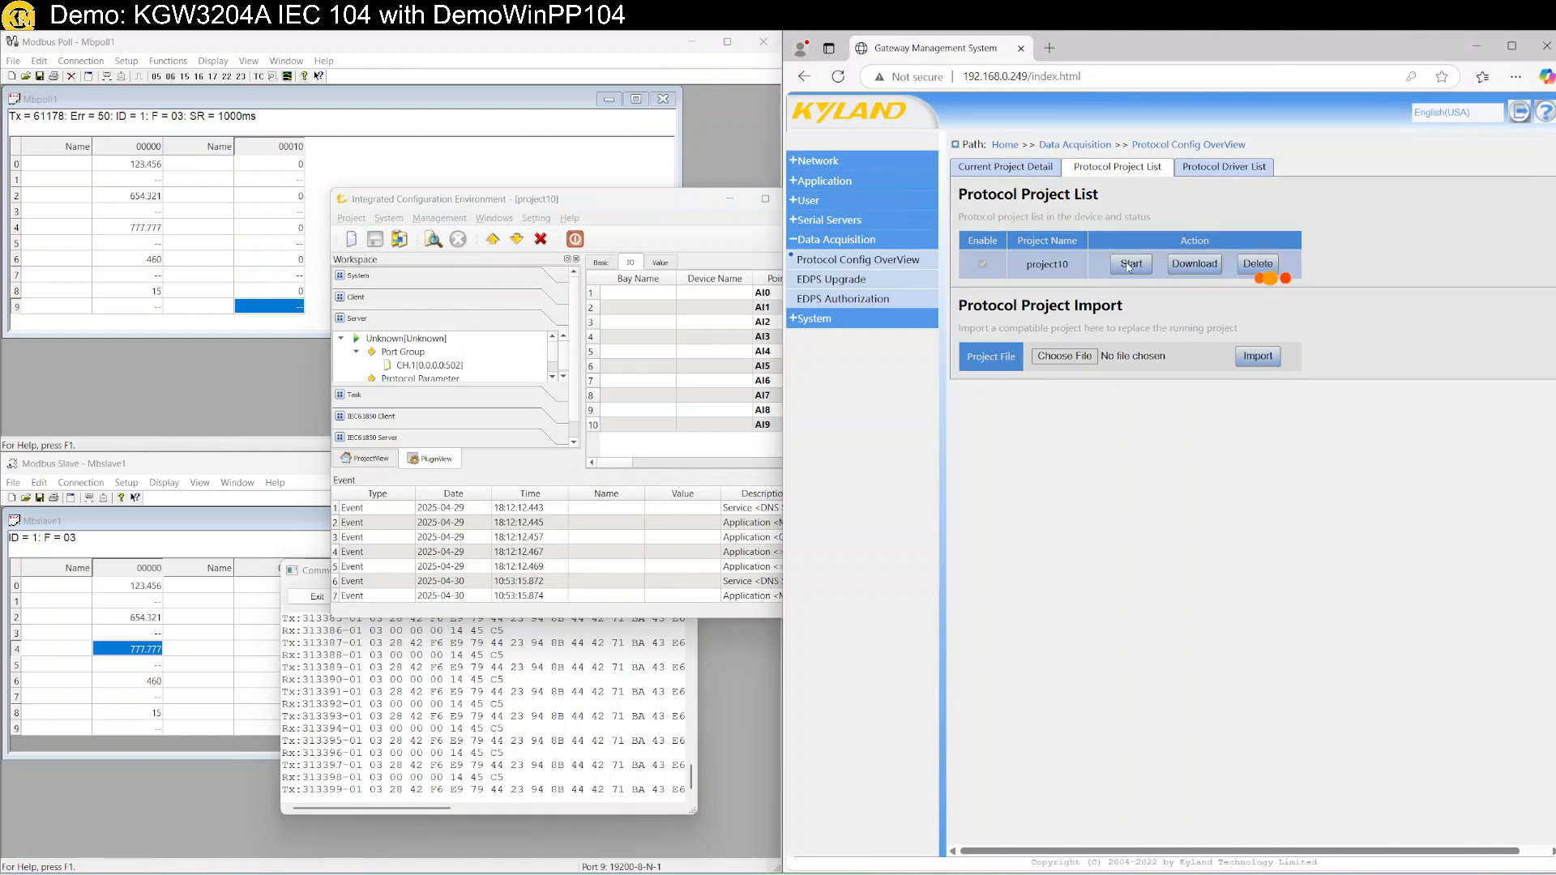
{"action": "left_click_drag", "start_coordinate": [543, 207], "coordinate": [1133, 479]}
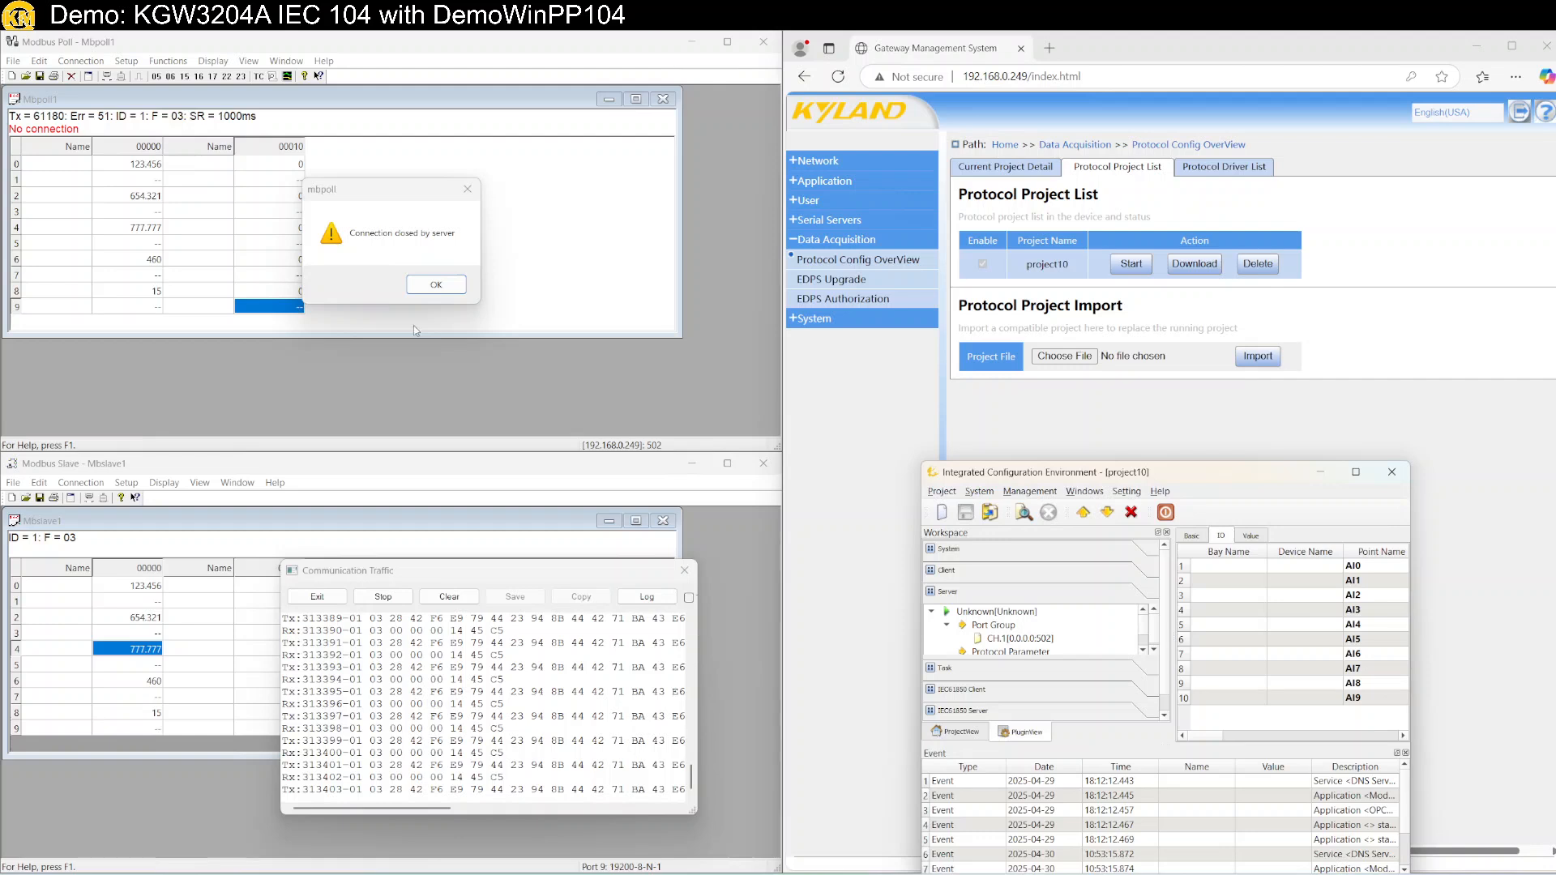
Reconnect Modbus Poll to the gateway at 192.168.0.249 and minimise the gateway web page.
{"action": "left_click", "coordinate": [436, 285]}
{"action": "left_click", "coordinate": [81, 61]}
{"action": "left_click", "coordinate": [94, 78]}
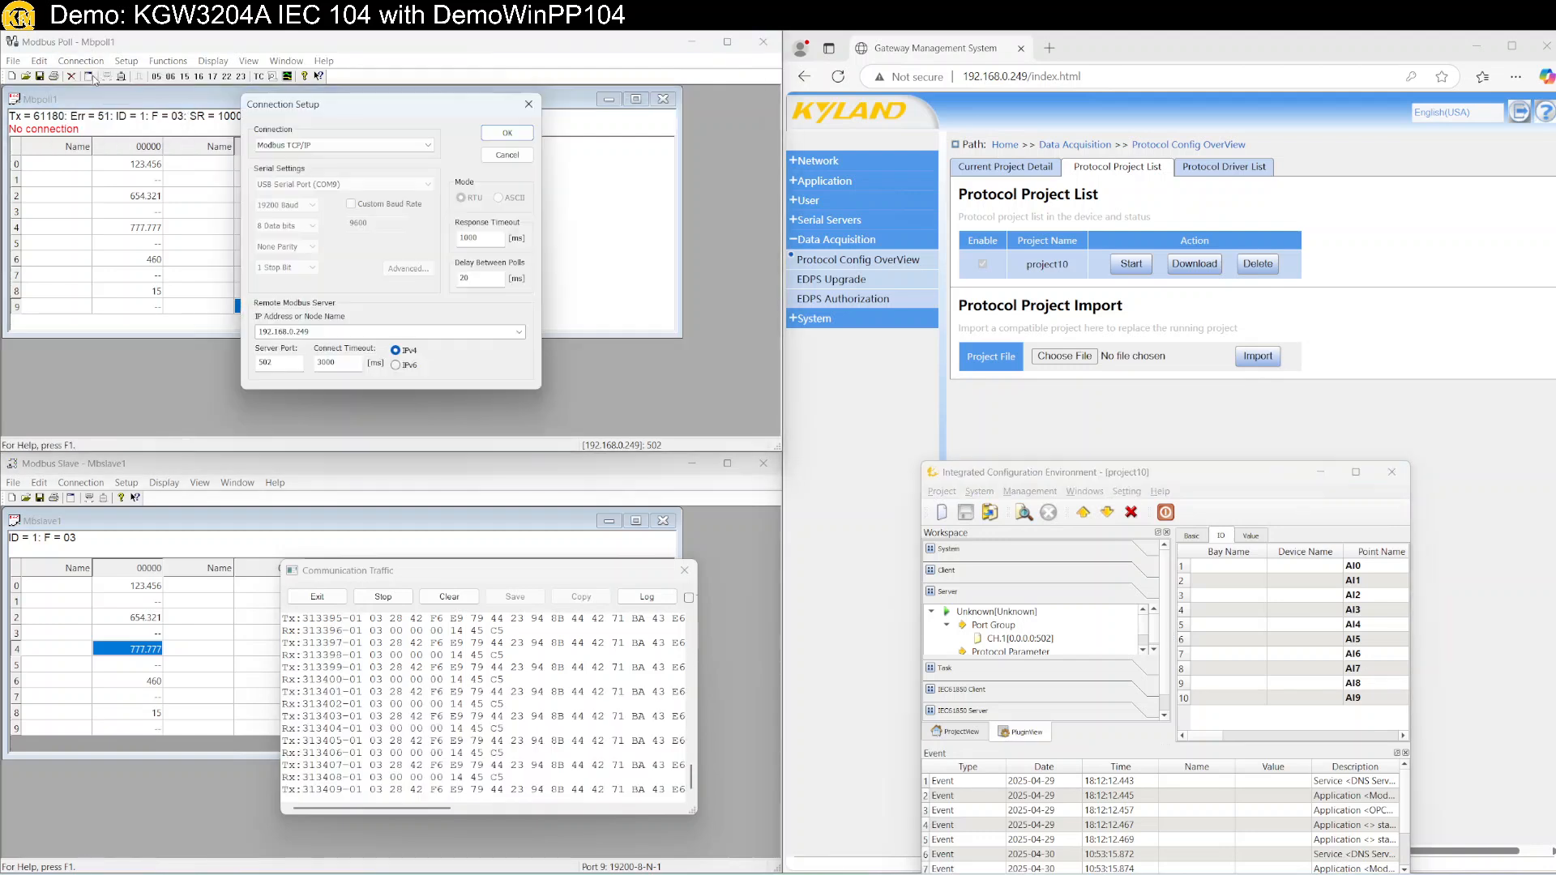
{"action": "left_click", "coordinate": [506, 133]}
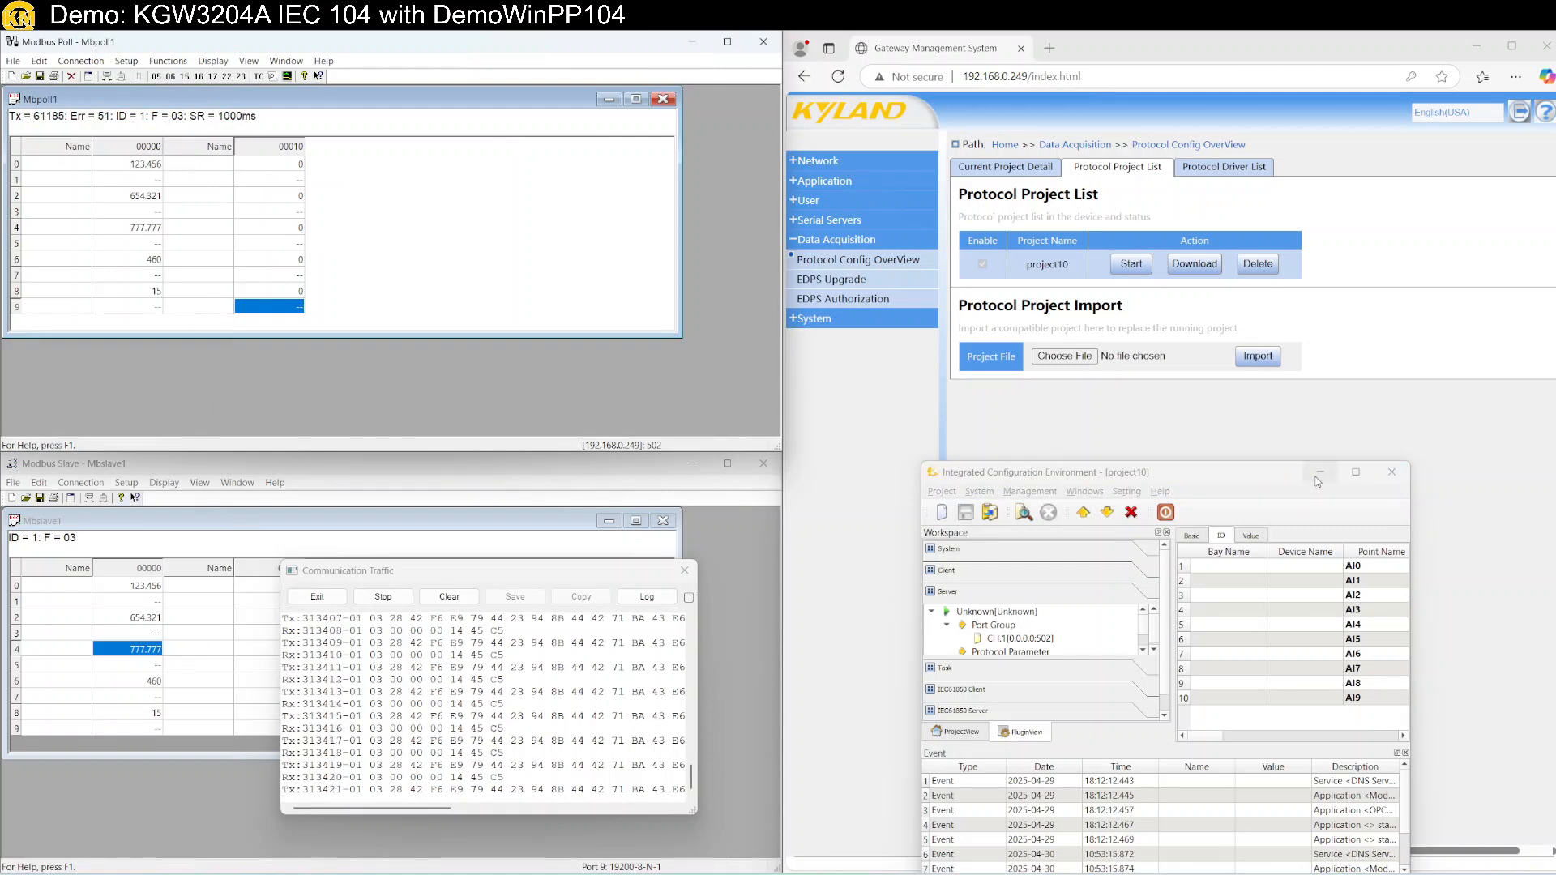
{"action": "left_click", "coordinate": [1476, 45]}
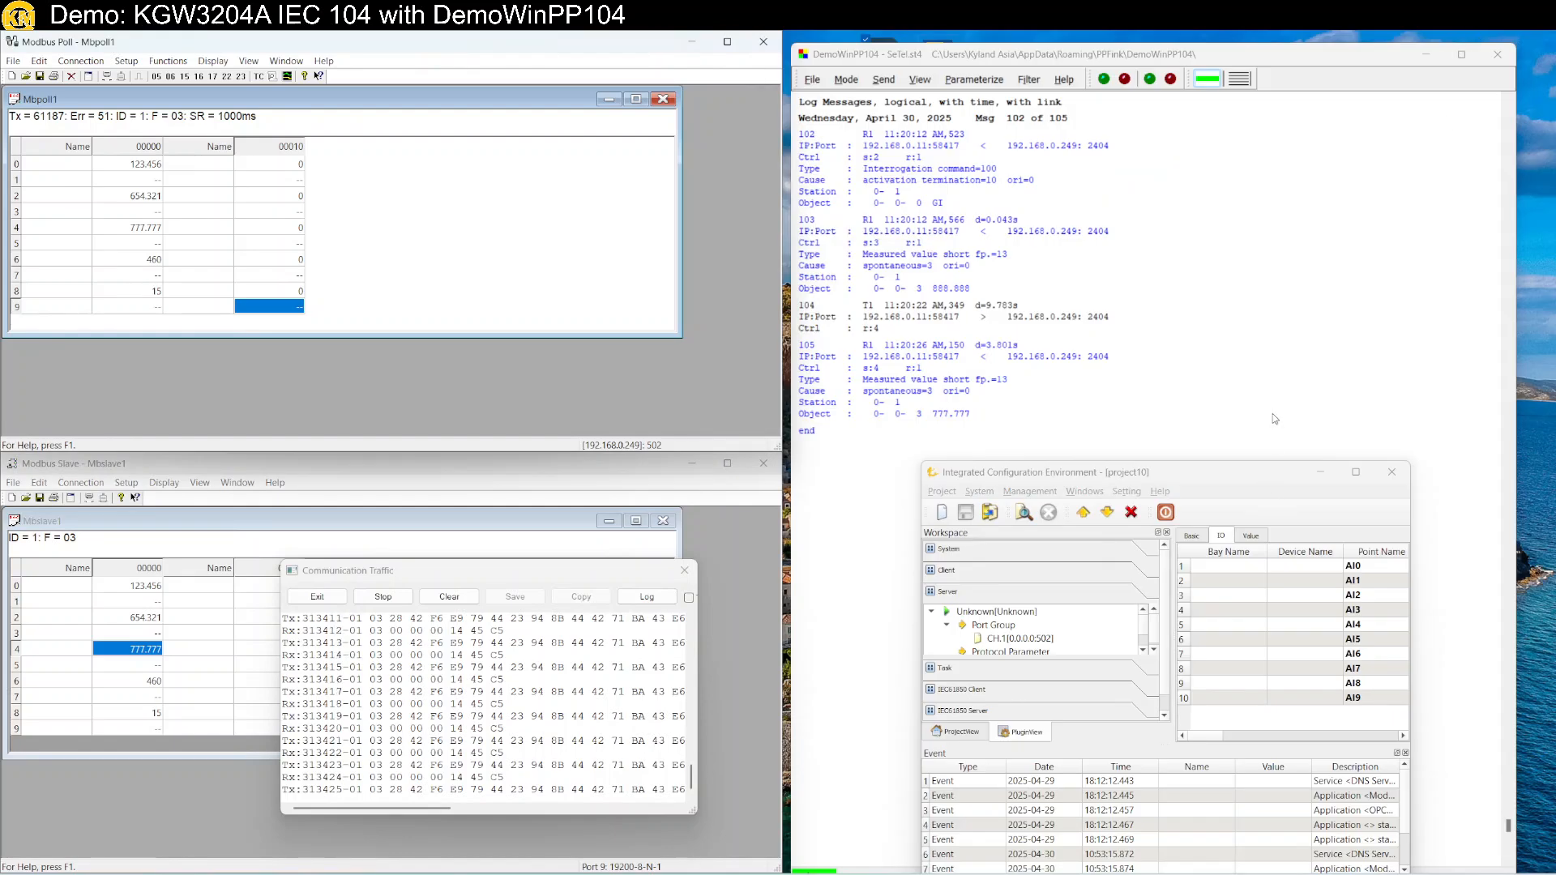
Change the float in Modbus Slave register 6 from 460 to 333.333.
{"action": "left_click_drag", "start_coordinate": [1253, 477], "coordinate": [1234, 602]}
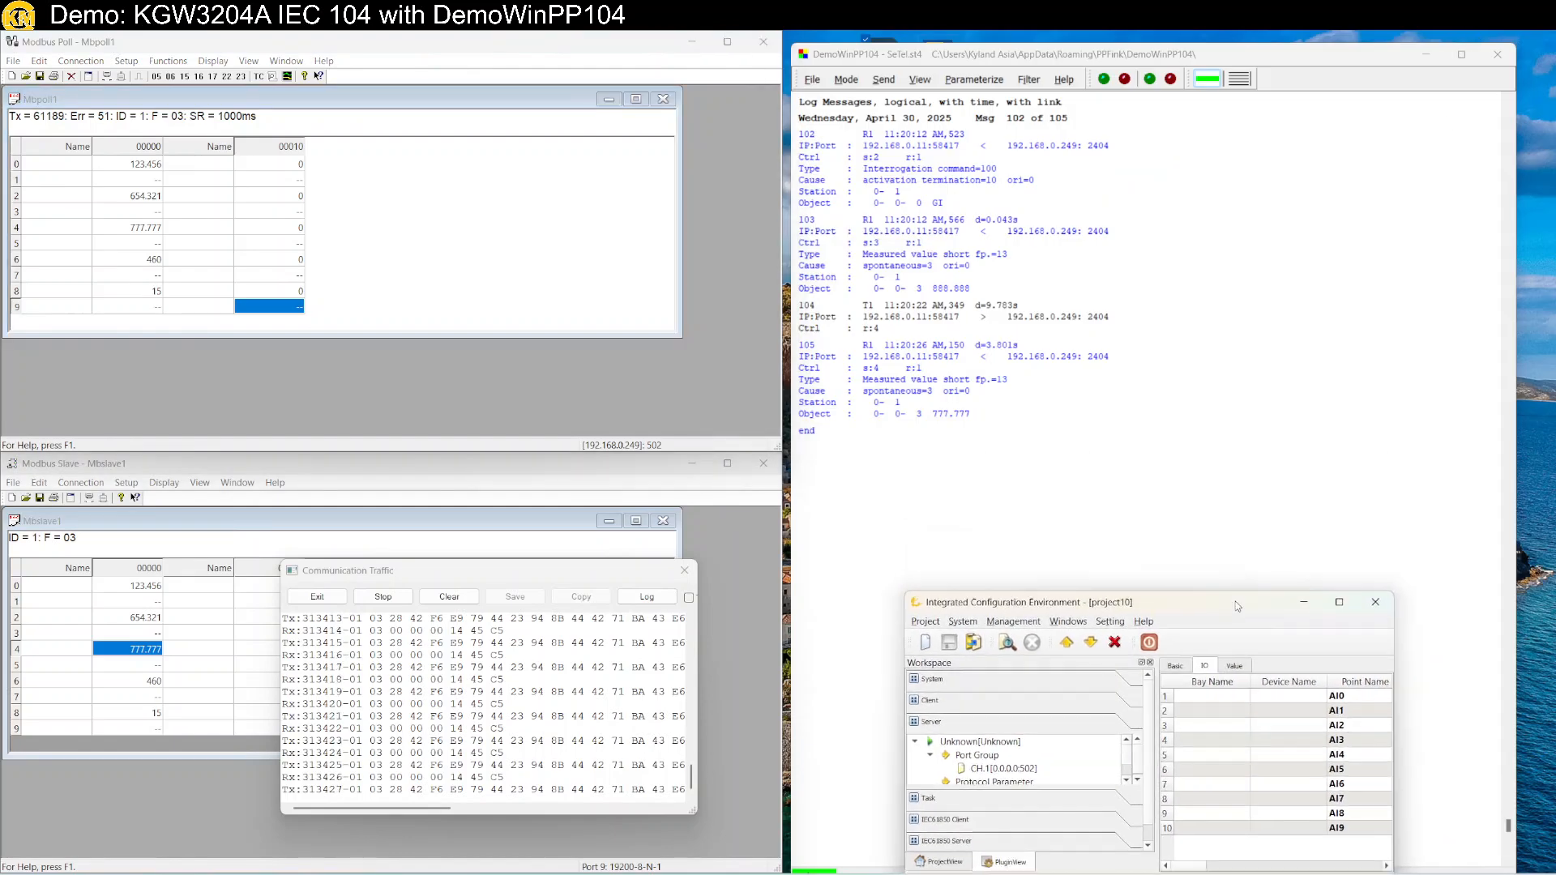
{"action": "left_click", "coordinate": [1094, 478]}
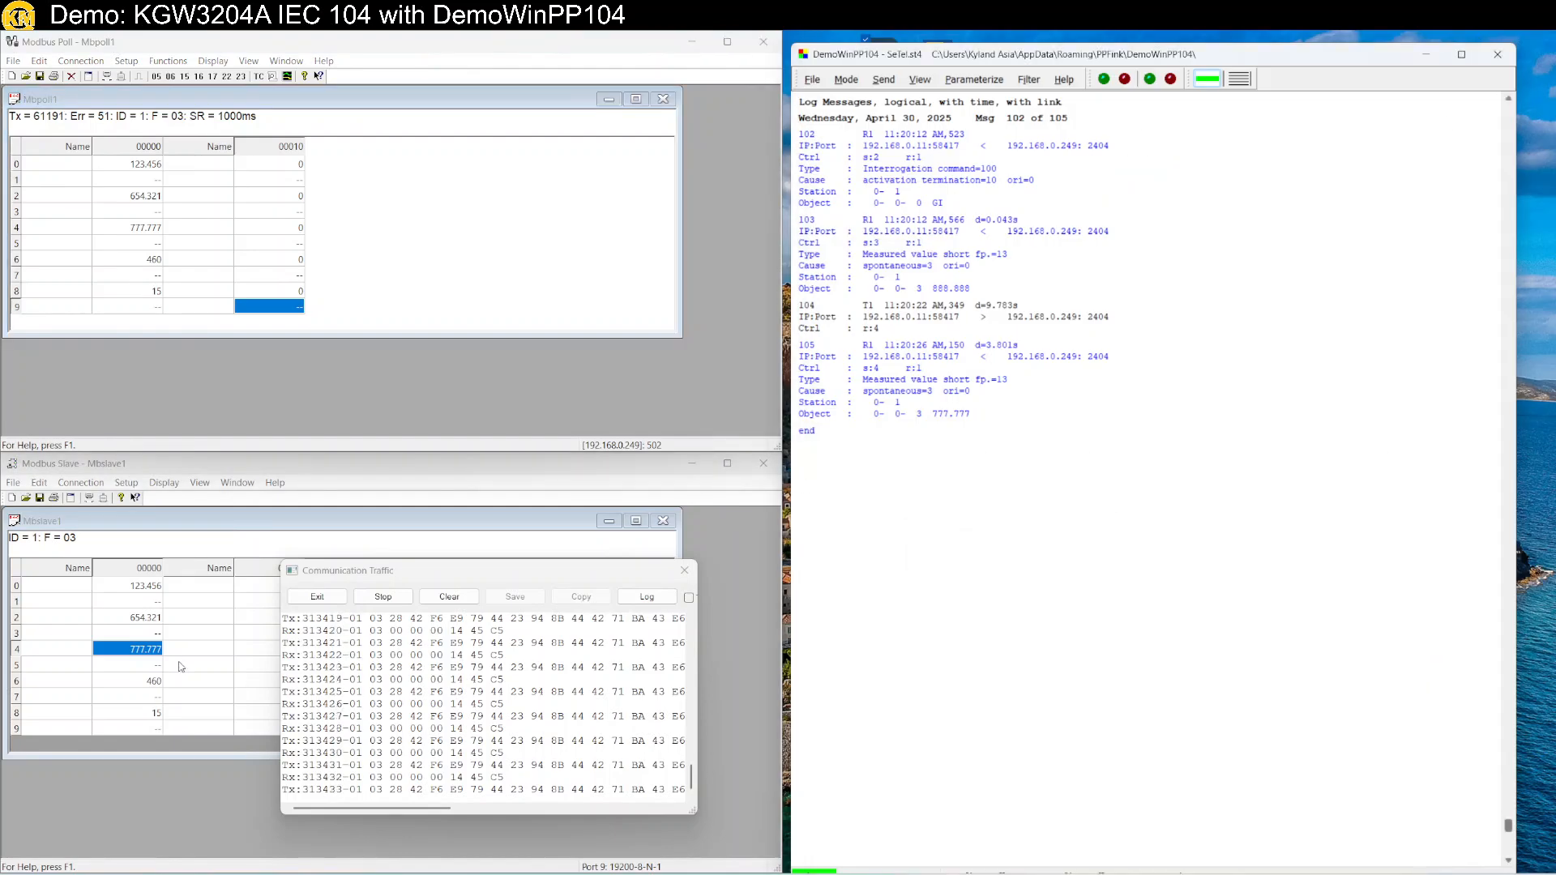
{"action": "double_click", "coordinate": [142, 682]}
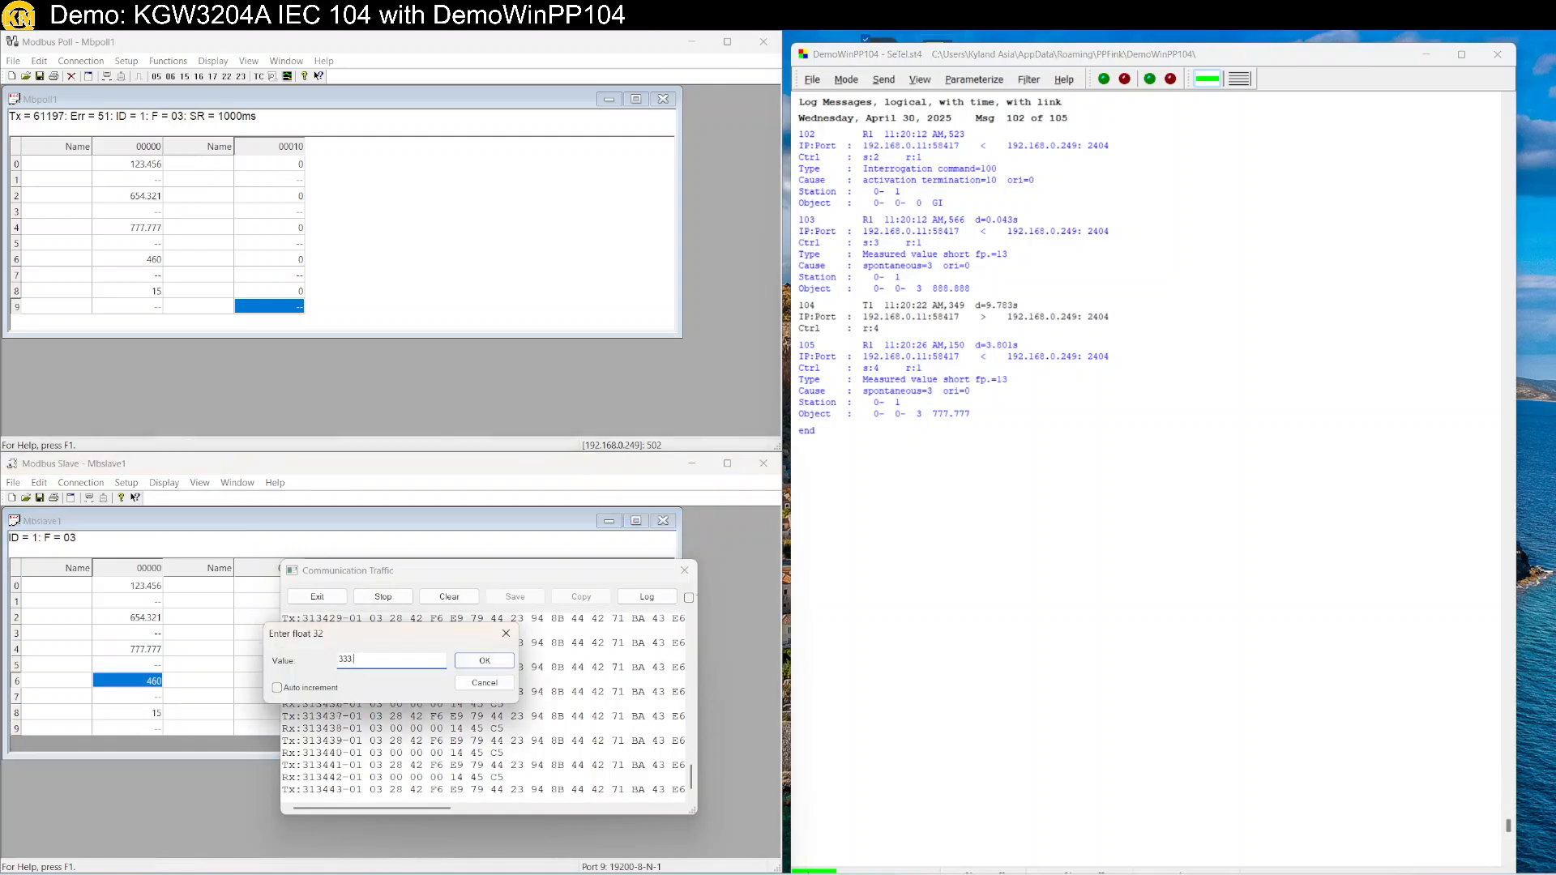
{"action": "key", "text": "Return"}
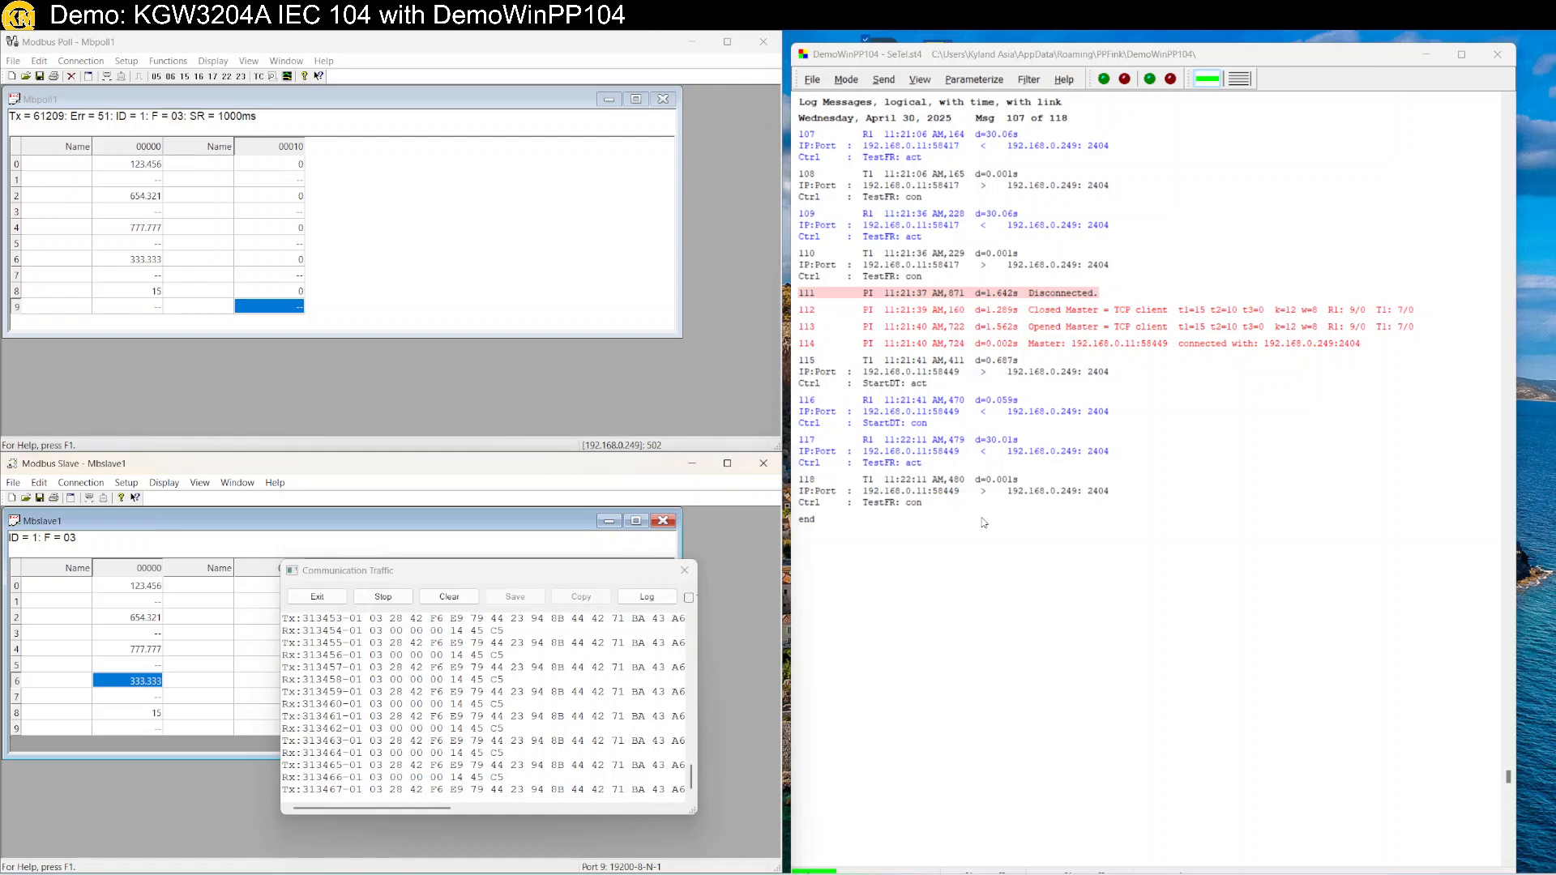
Send a general interrogation in DemoWinPP104 and select the ten-object response with 333.333 at address 4.
{"action": "scroll", "coordinate": [983, 523], "scroll_direction": "up", "scroll_amount": 3}
{"action": "scroll", "coordinate": [983, 519], "scroll_direction": "down", "scroll_amount": 4}
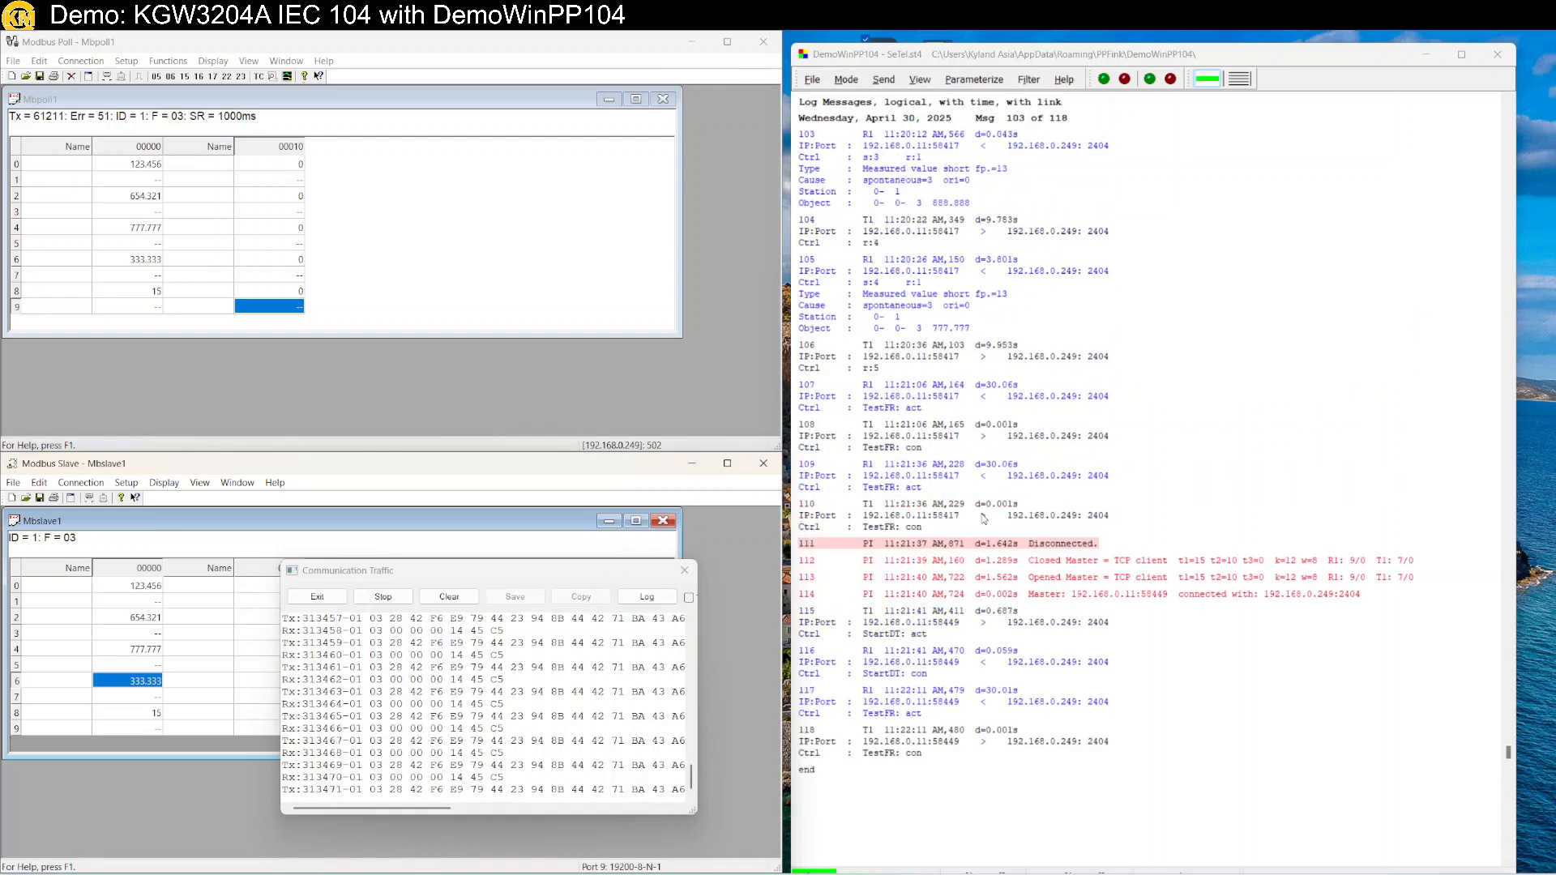
{"action": "left_click", "coordinate": [883, 78]}
{"action": "mouse_move", "coordinate": [919, 100]}
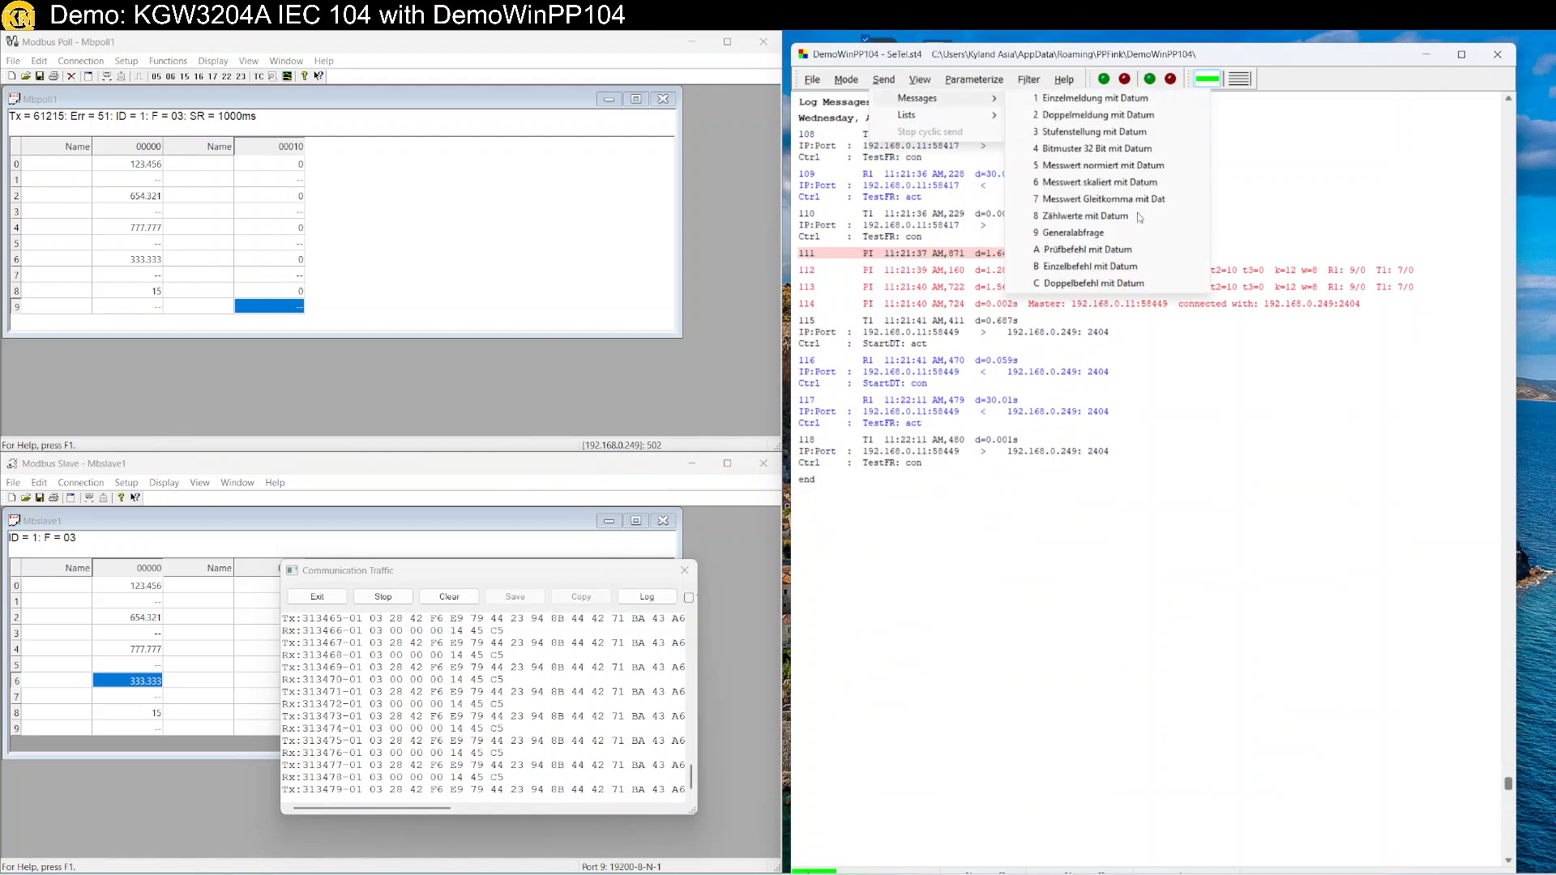
{"action": "left_click", "coordinate": [1083, 235]}
{"action": "left_click", "coordinate": [995, 589]}
{"action": "scroll", "coordinate": [995, 589], "scroll_direction": "down", "scroll_amount": 9}
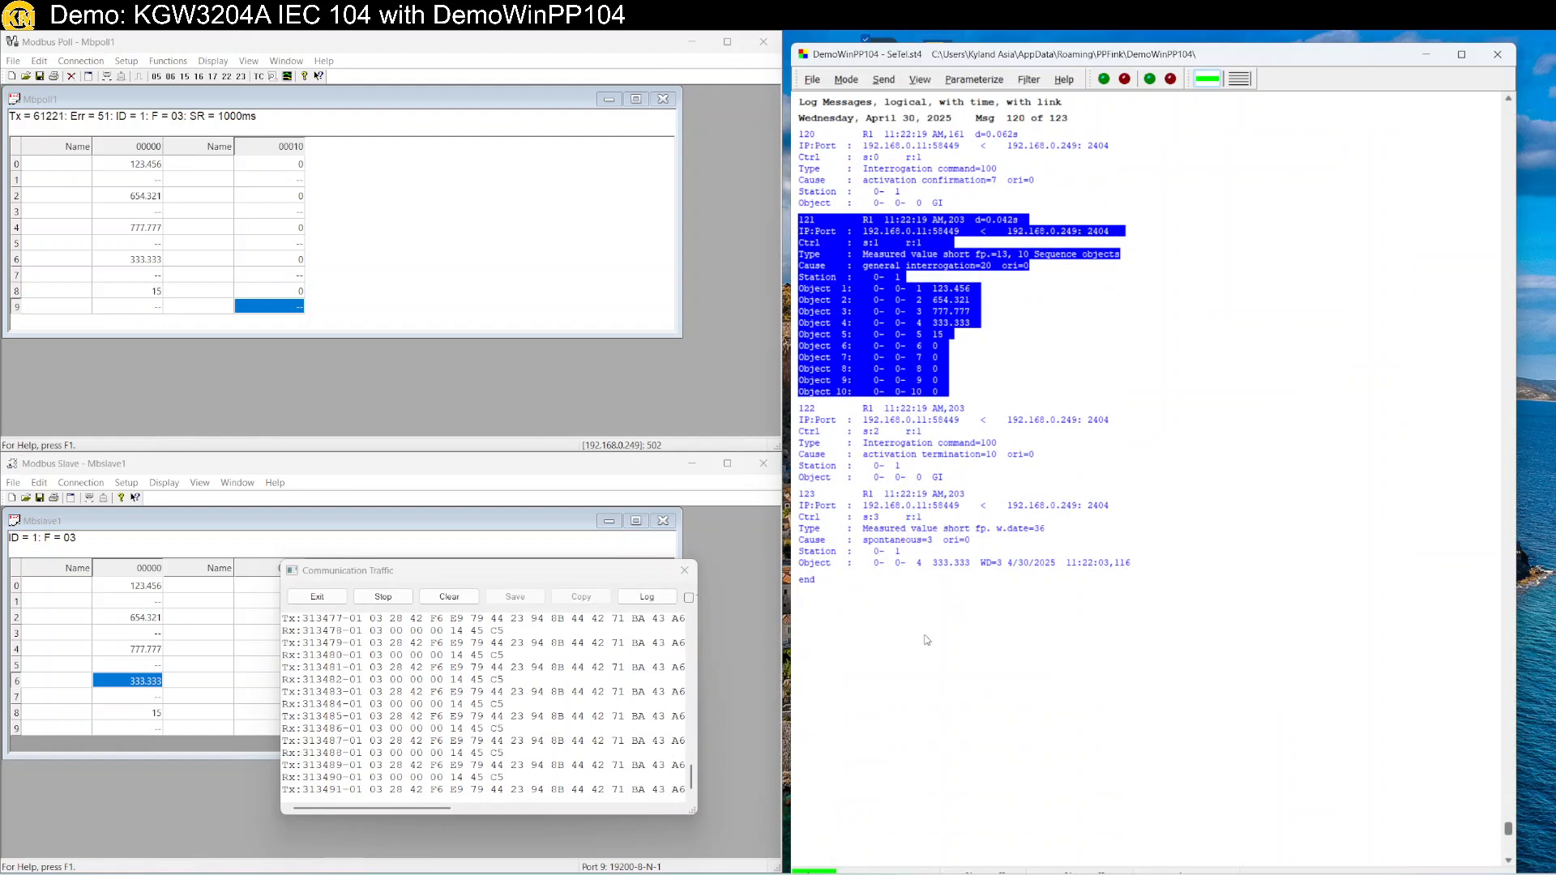
Set register 6 to 22.22 and snap the ChatGPT window to the left half of the screen.
{"action": "double_click", "coordinate": [141, 685]}
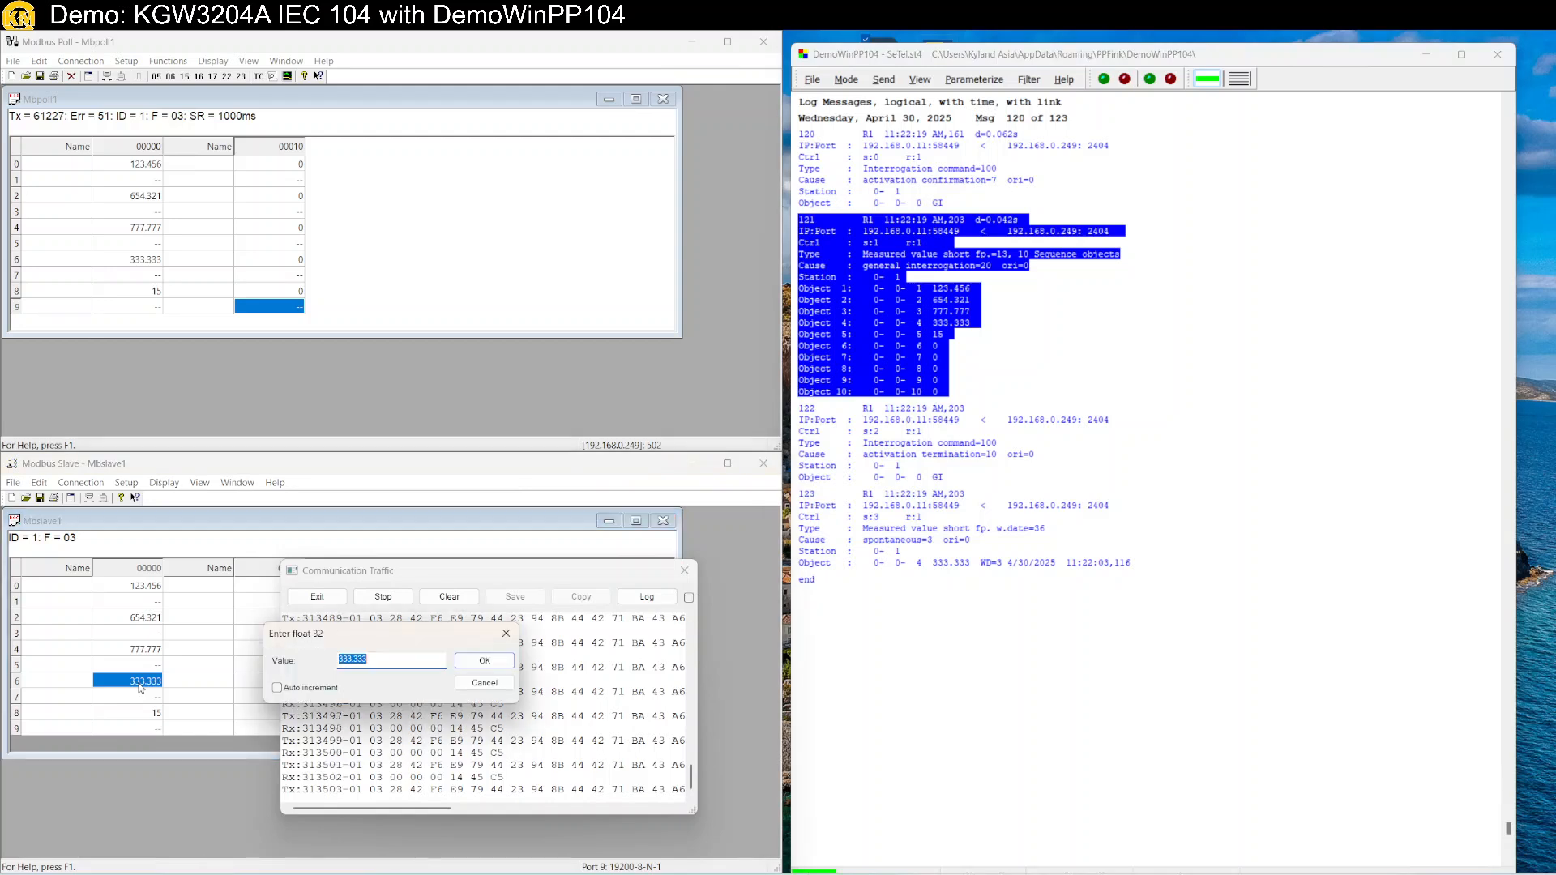
{"action": "type", "text": "22.22"}
{"action": "key", "text": "Return"}
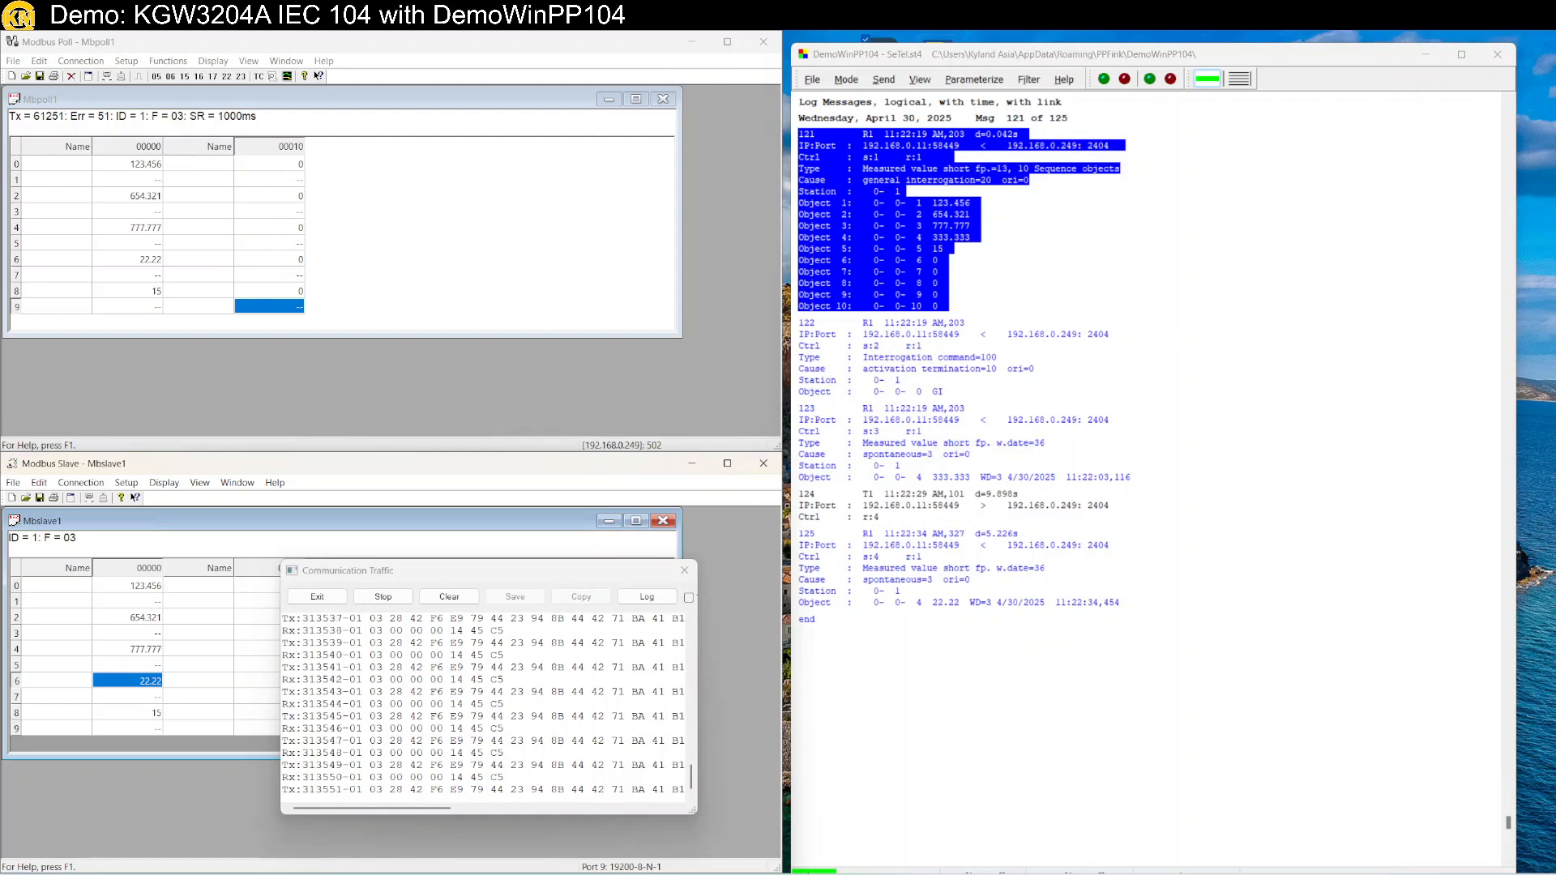
{"action": "left_click_drag", "start_coordinate": [380, 437], "coordinate": [36, 507]}
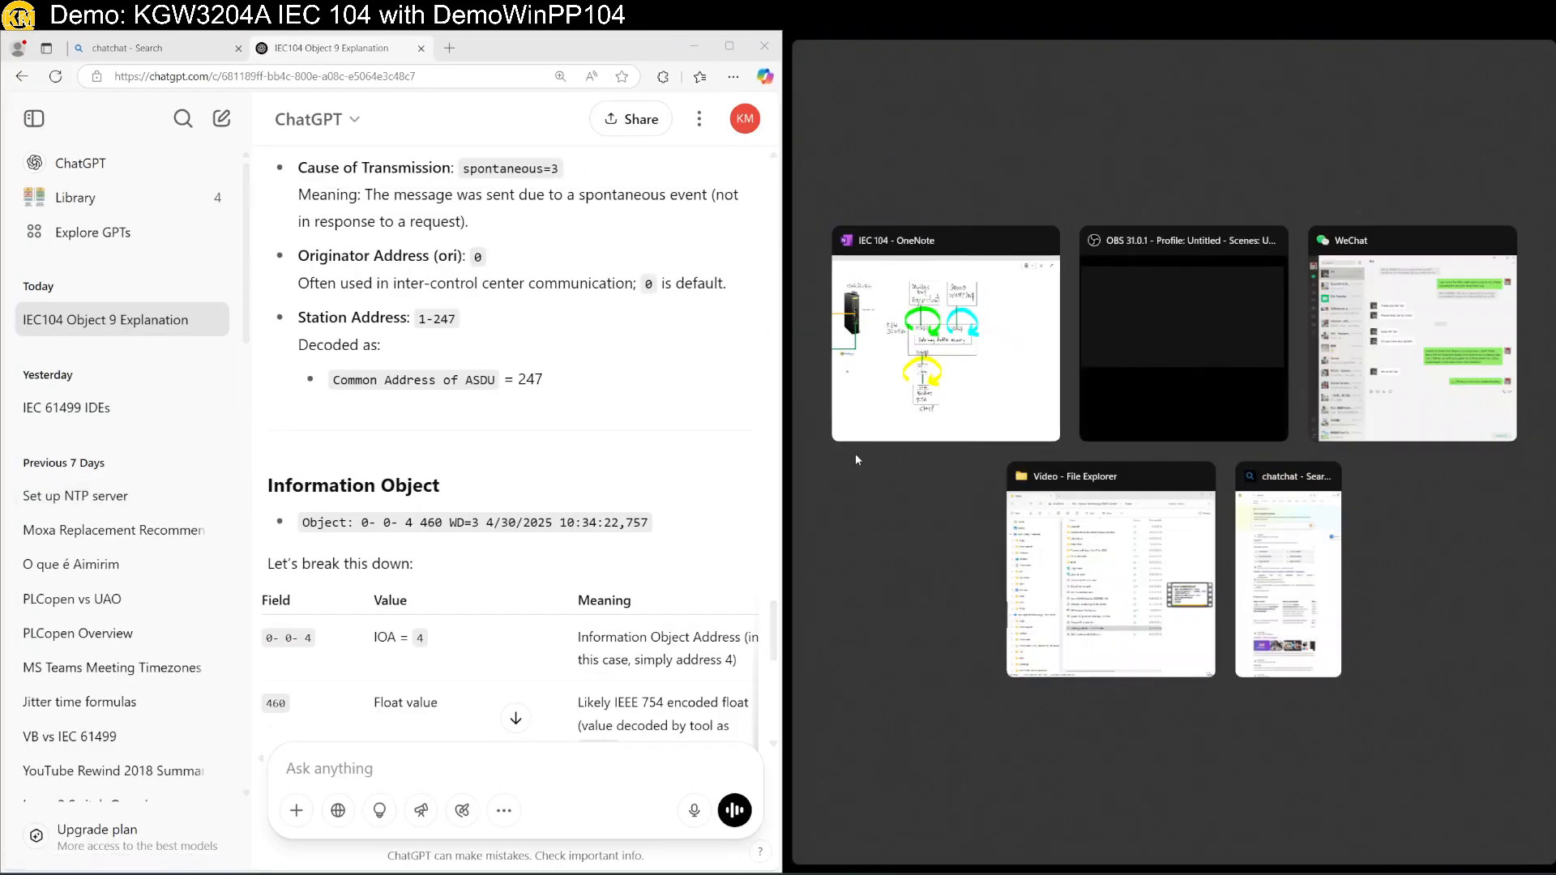
Launch Snipping Tool and capture DemoWinPP104 log message 125 with the 22.22 reading.
{"action": "left_click", "coordinate": [909, 573]}
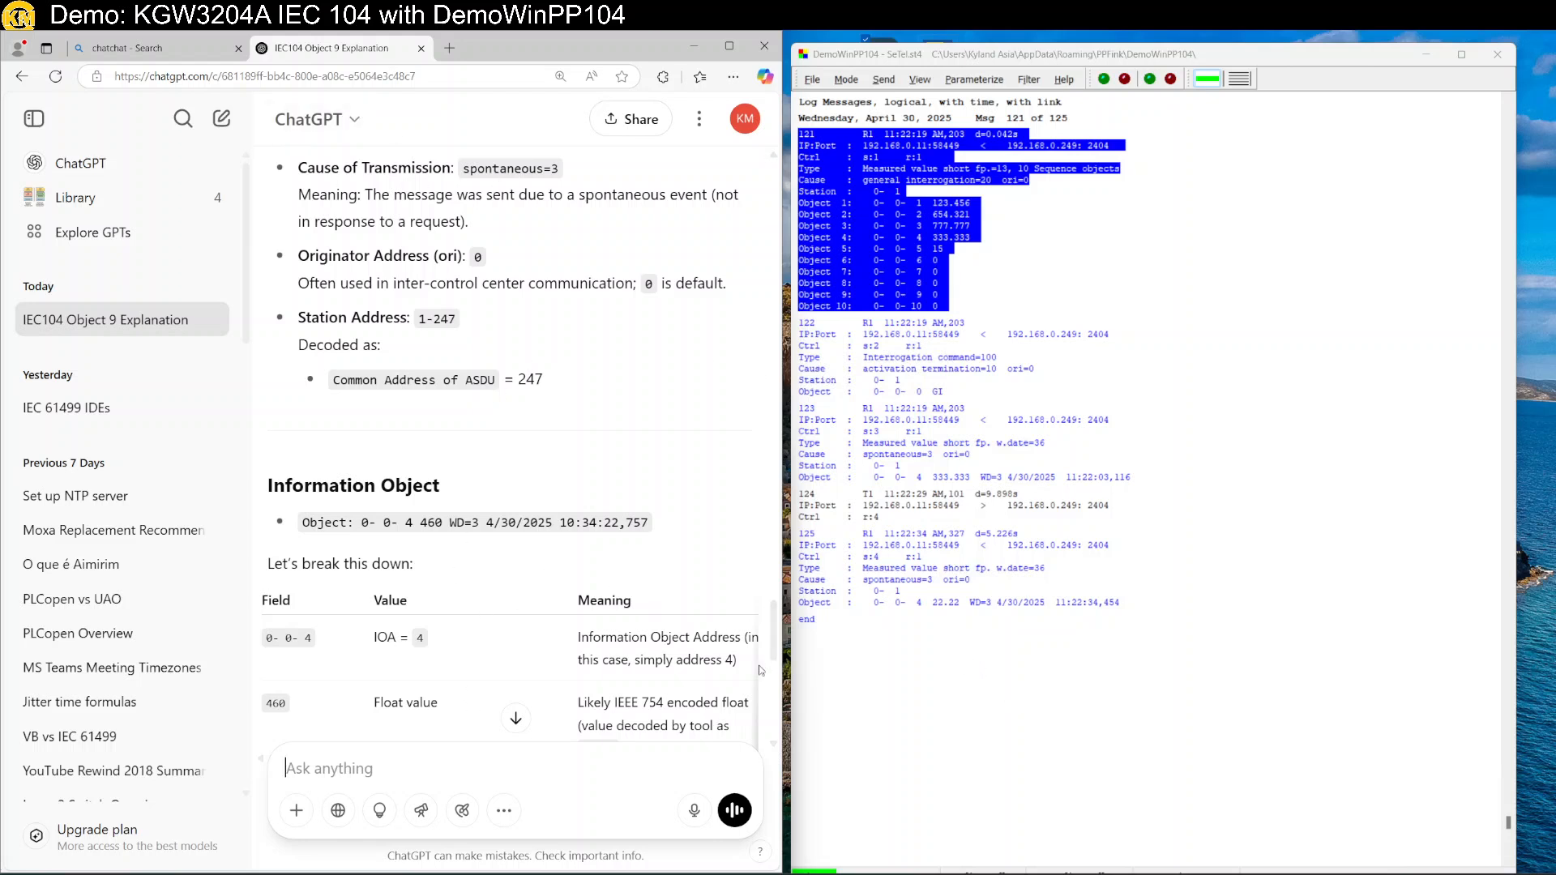
{"action": "key", "text": "super"}
{"action": "type", "text": "snip"}
{"action": "key", "text": "Return"}
{"action": "left_click", "coordinate": [427, 243]}
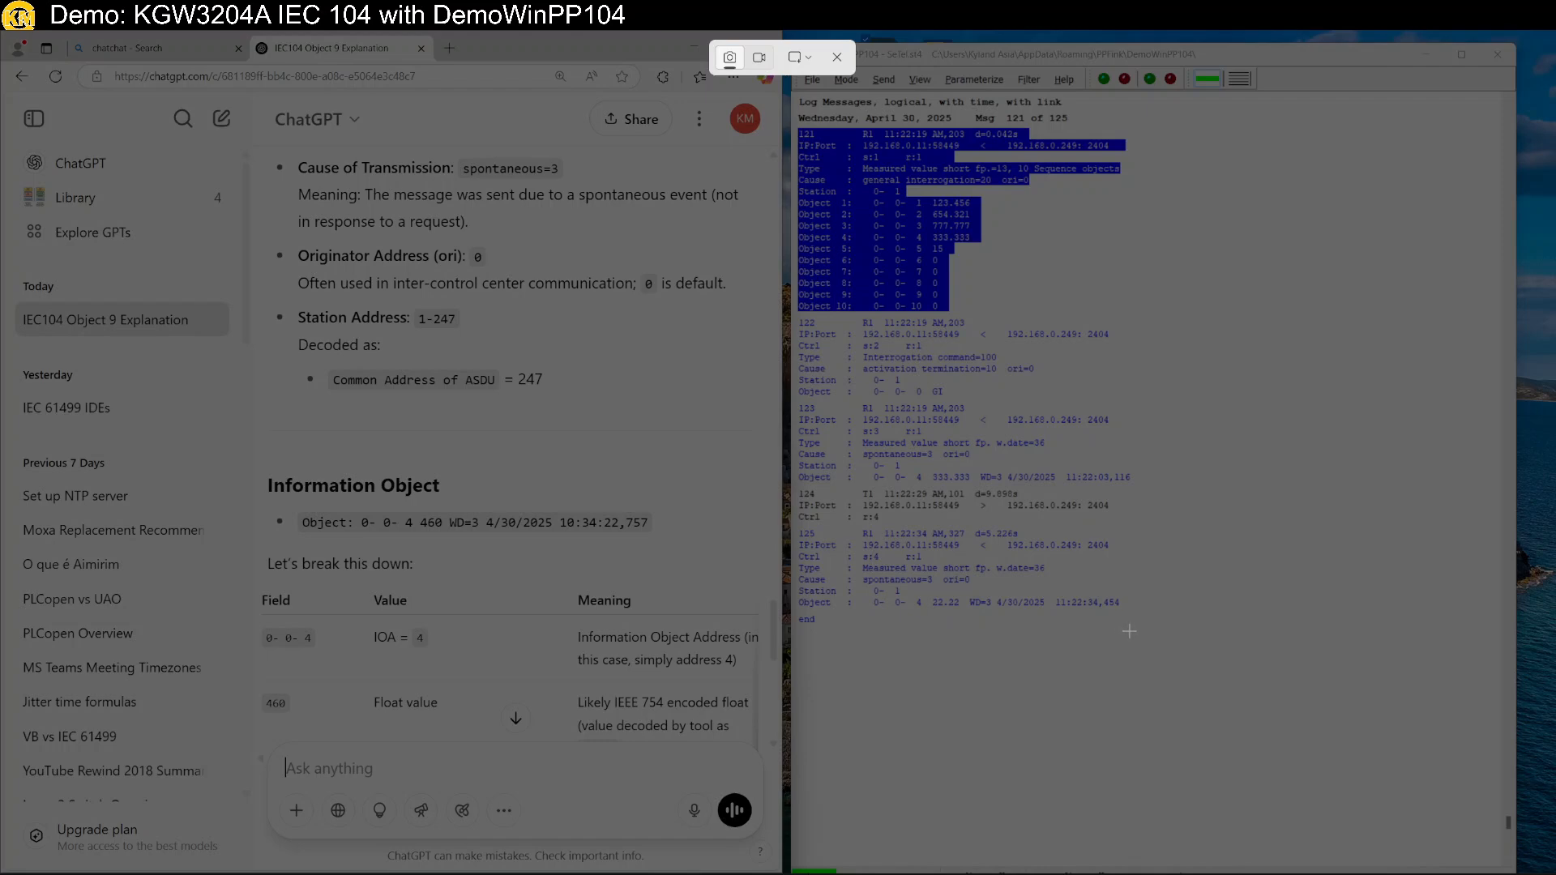
{"action": "left_click_drag", "start_coordinate": [1130, 621], "coordinate": [793, 525]}
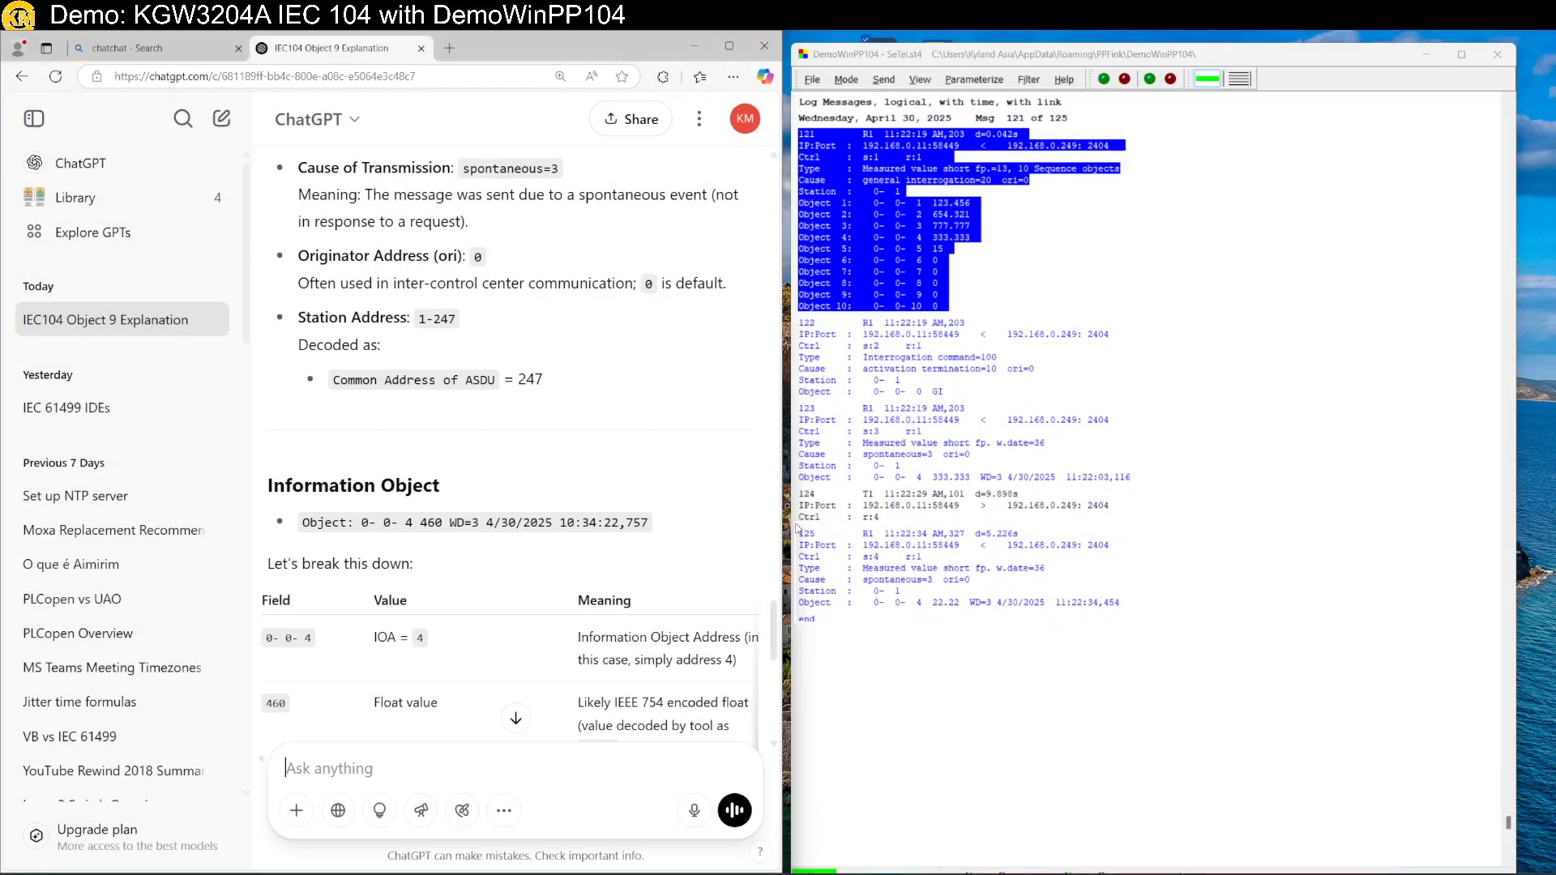
Paste the log snip into ChatGPT with the prompt 'Decode this in detail' and send it.
{"action": "left_click", "coordinate": [436, 761]}
{"action": "key", "text": "ctrl+v"}
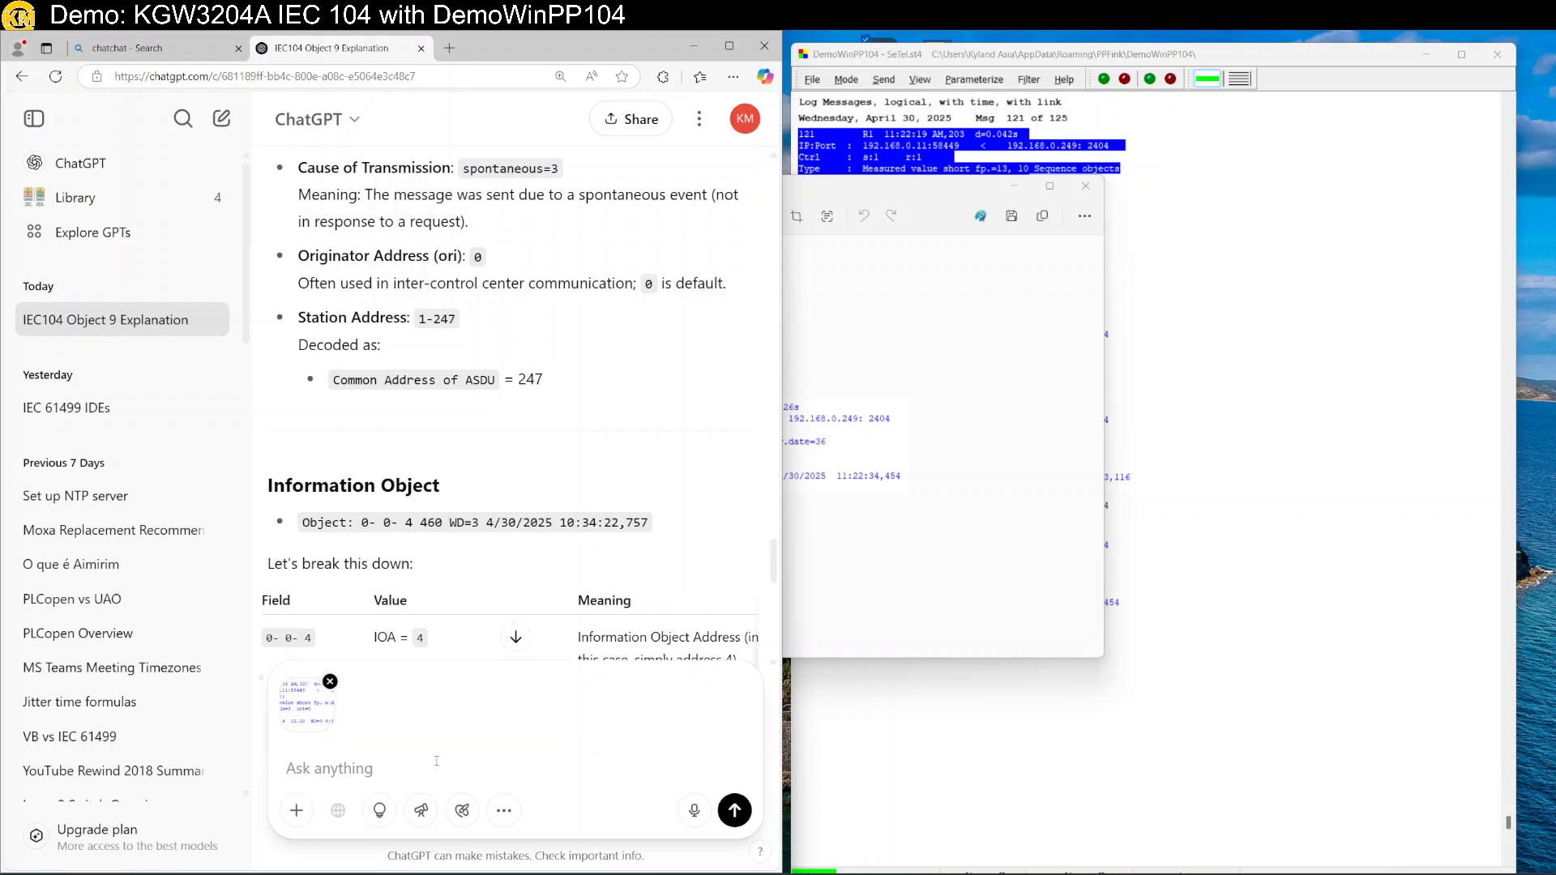
{"action": "type", "text": "Decode this in detail"}
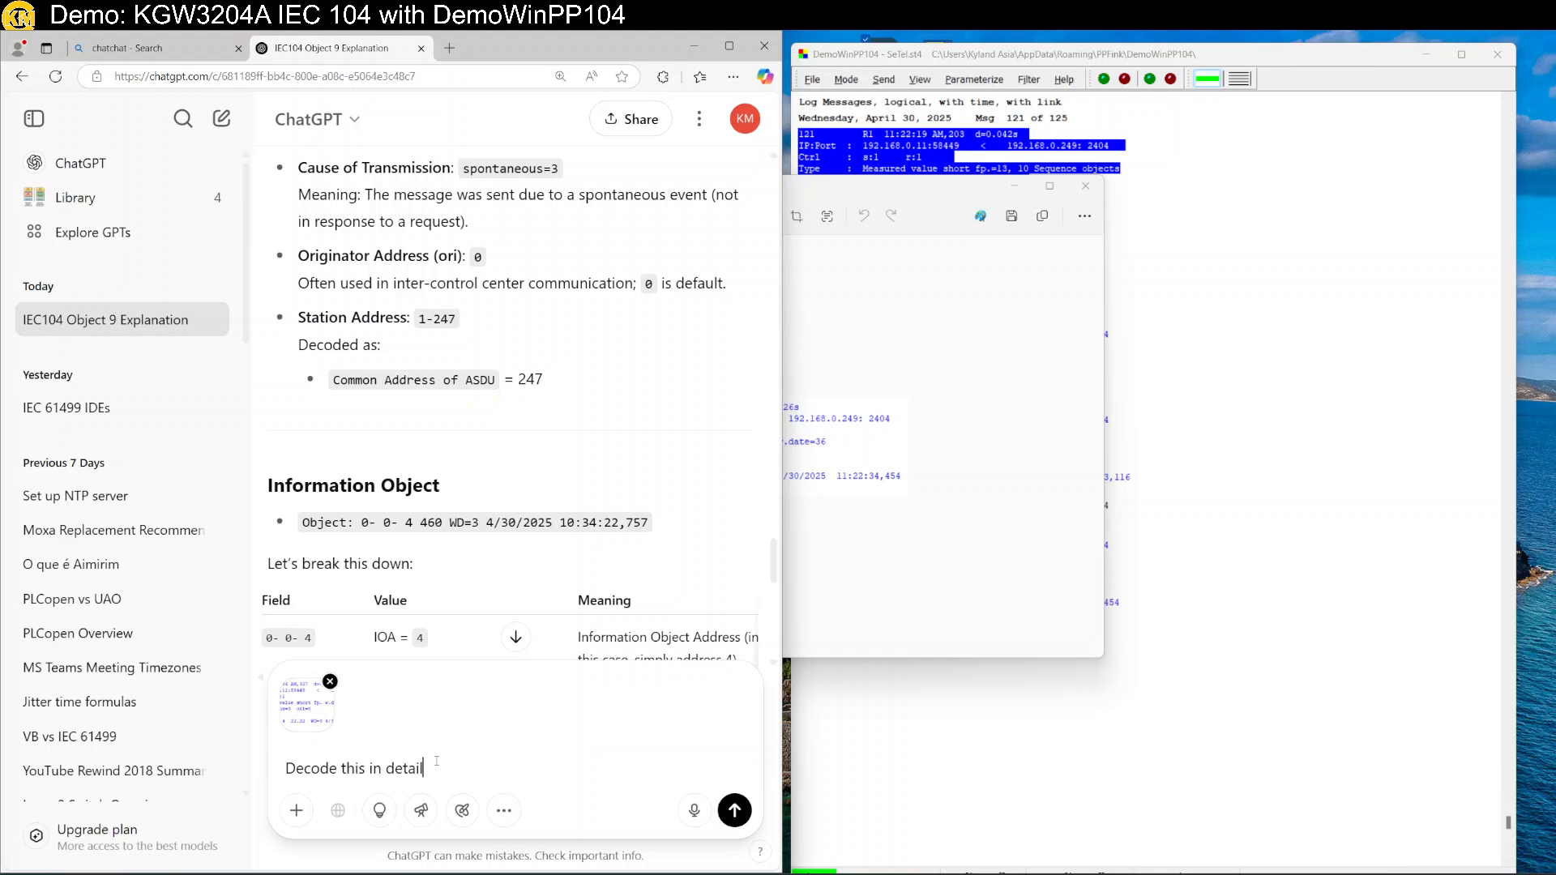
{"action": "key", "text": "Return"}
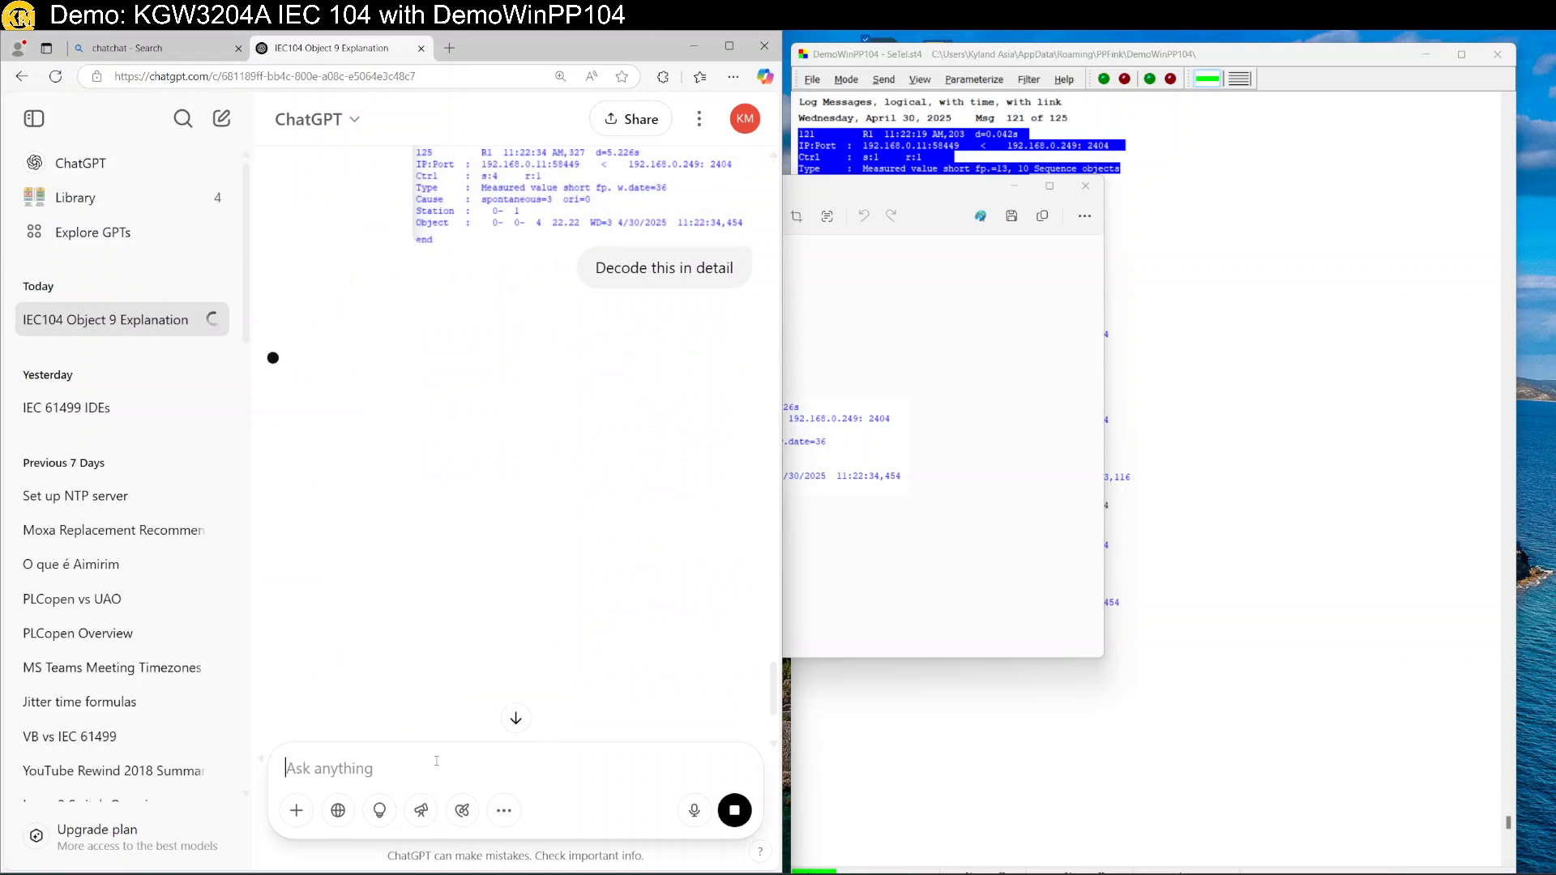
{"action": "scroll", "coordinate": [479, 568], "scroll_direction": "down", "scroll_amount": 1}
{"action": "key", "text": "ctrl+0"}
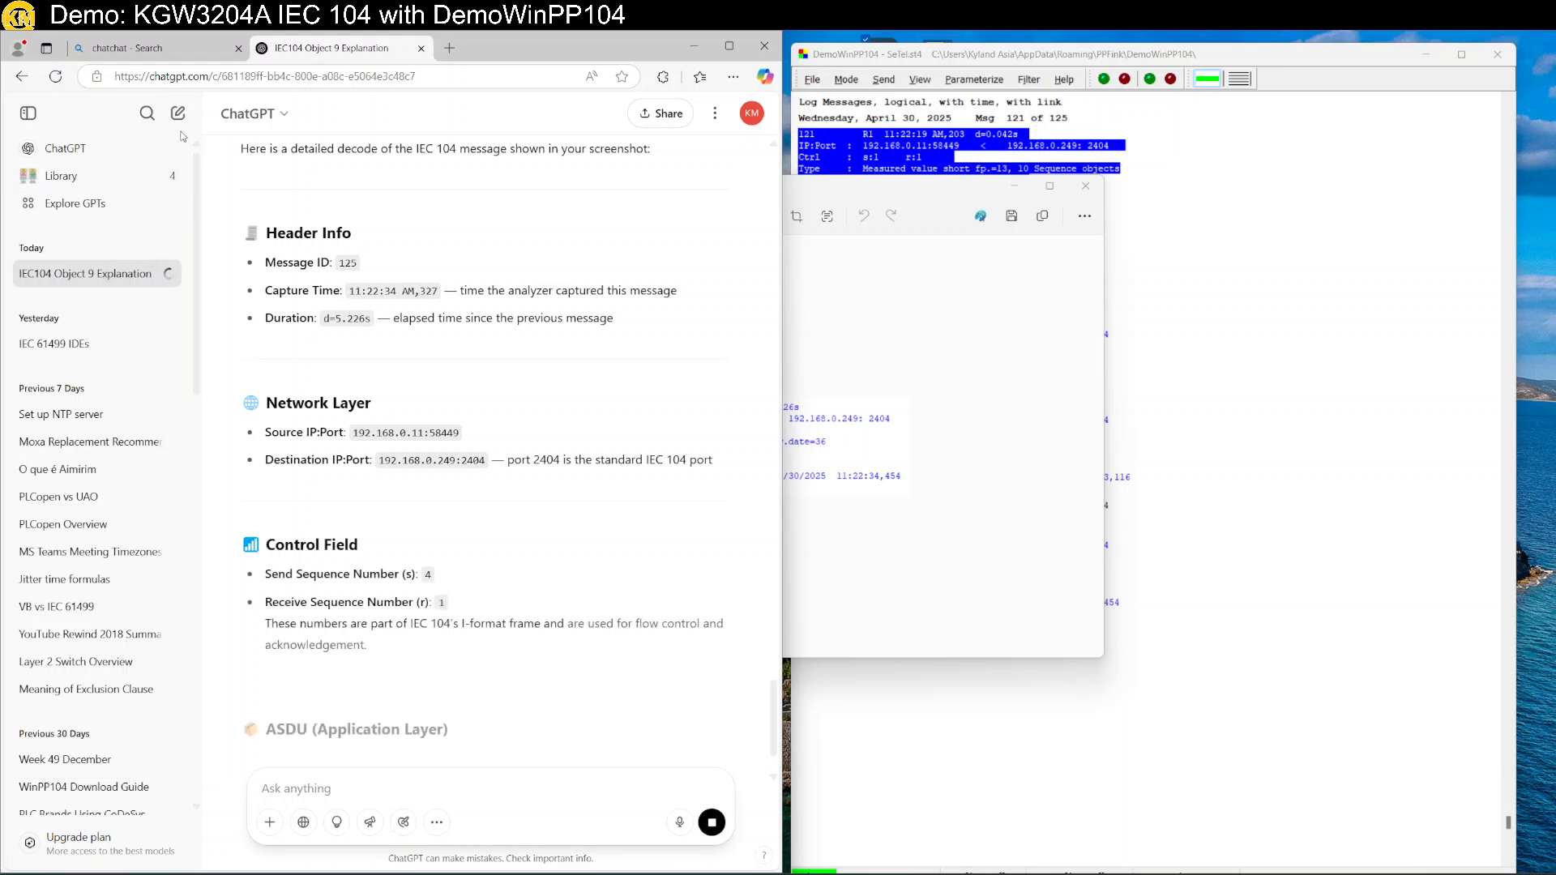
Read ChatGPT's decode, highlighting Type ID 36, short floating point with timestamp, and spontaneous cause.
{"action": "scroll", "coordinate": [425, 460], "scroll_direction": "down", "scroll_amount": 2}
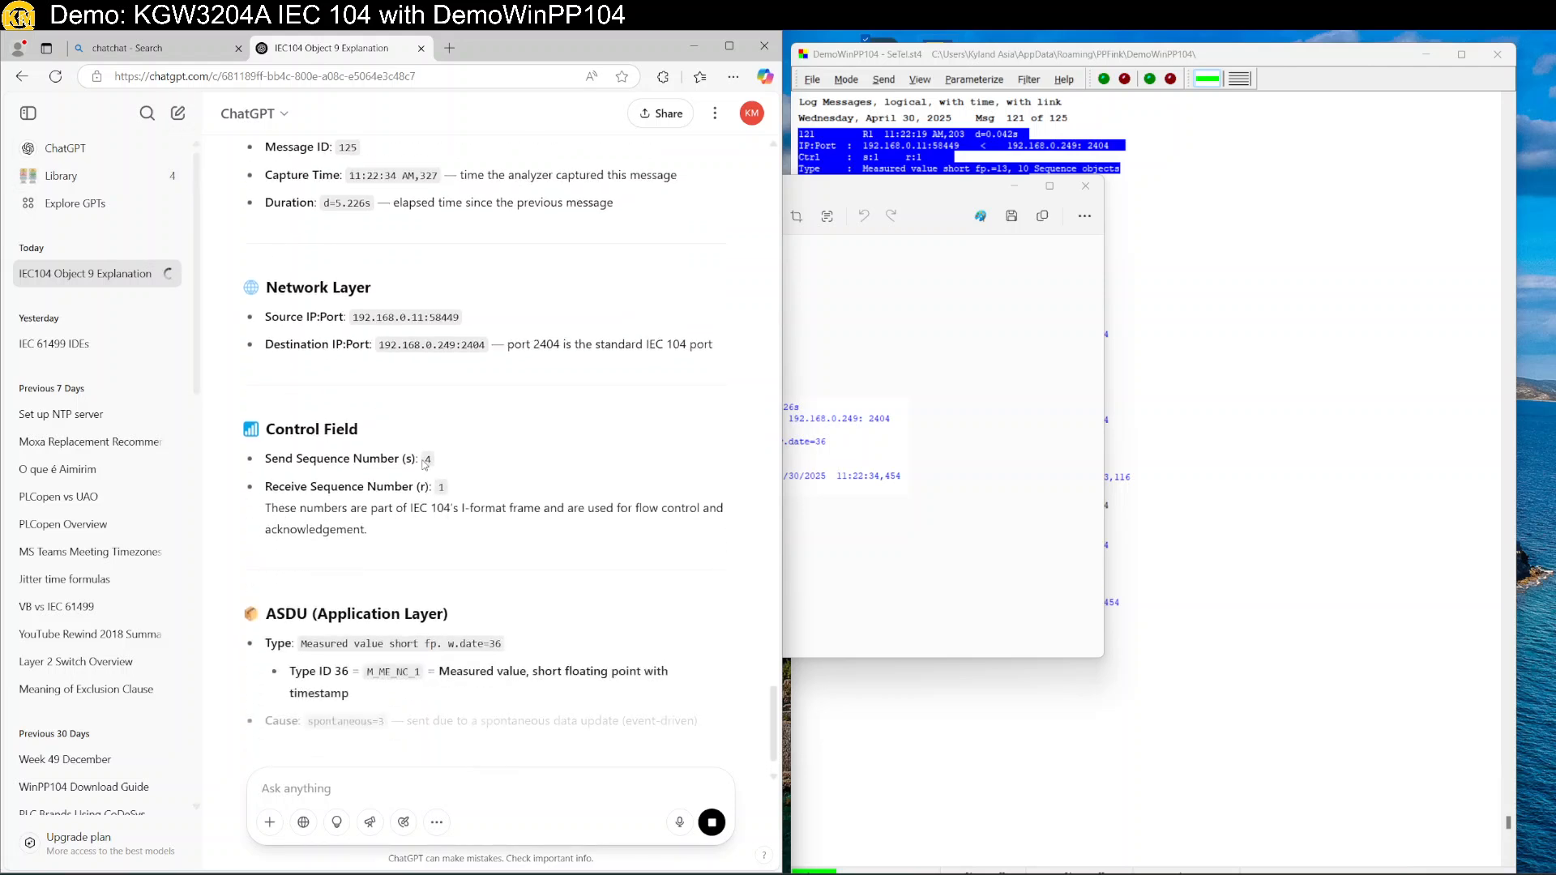
{"action": "scroll", "coordinate": [425, 461], "scroll_direction": "up", "scroll_amount": 2}
{"action": "scroll", "coordinate": [425, 460], "scroll_direction": "up", "scroll_amount": 2}
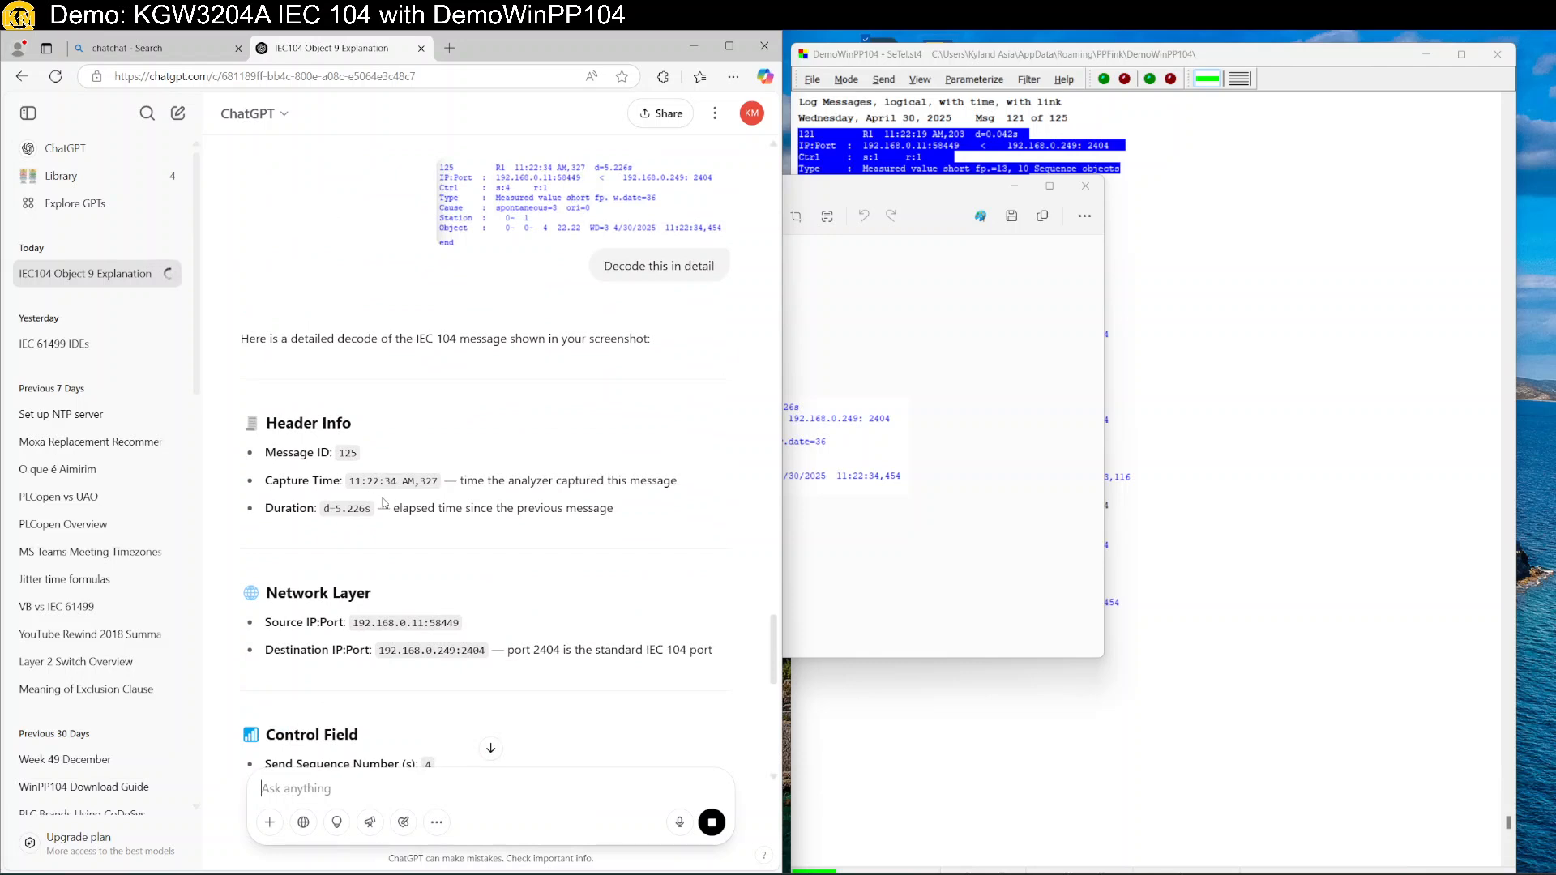
{"action": "scroll", "coordinate": [381, 532], "scroll_direction": "down", "scroll_amount": 3}
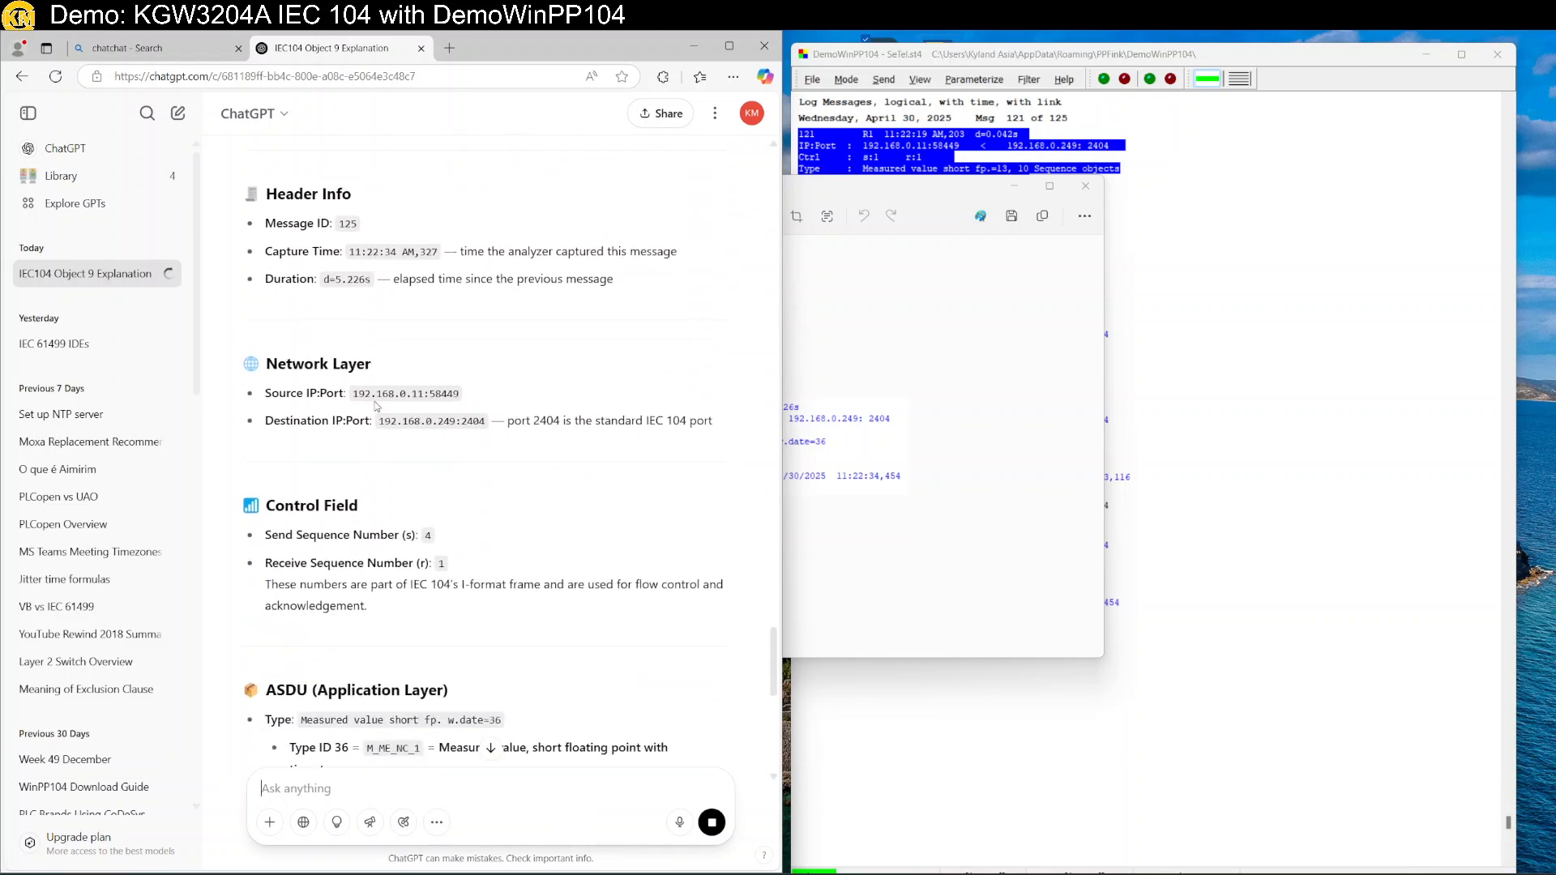
{"action": "scroll", "coordinate": [491, 443], "scroll_direction": "down", "scroll_amount": 3}
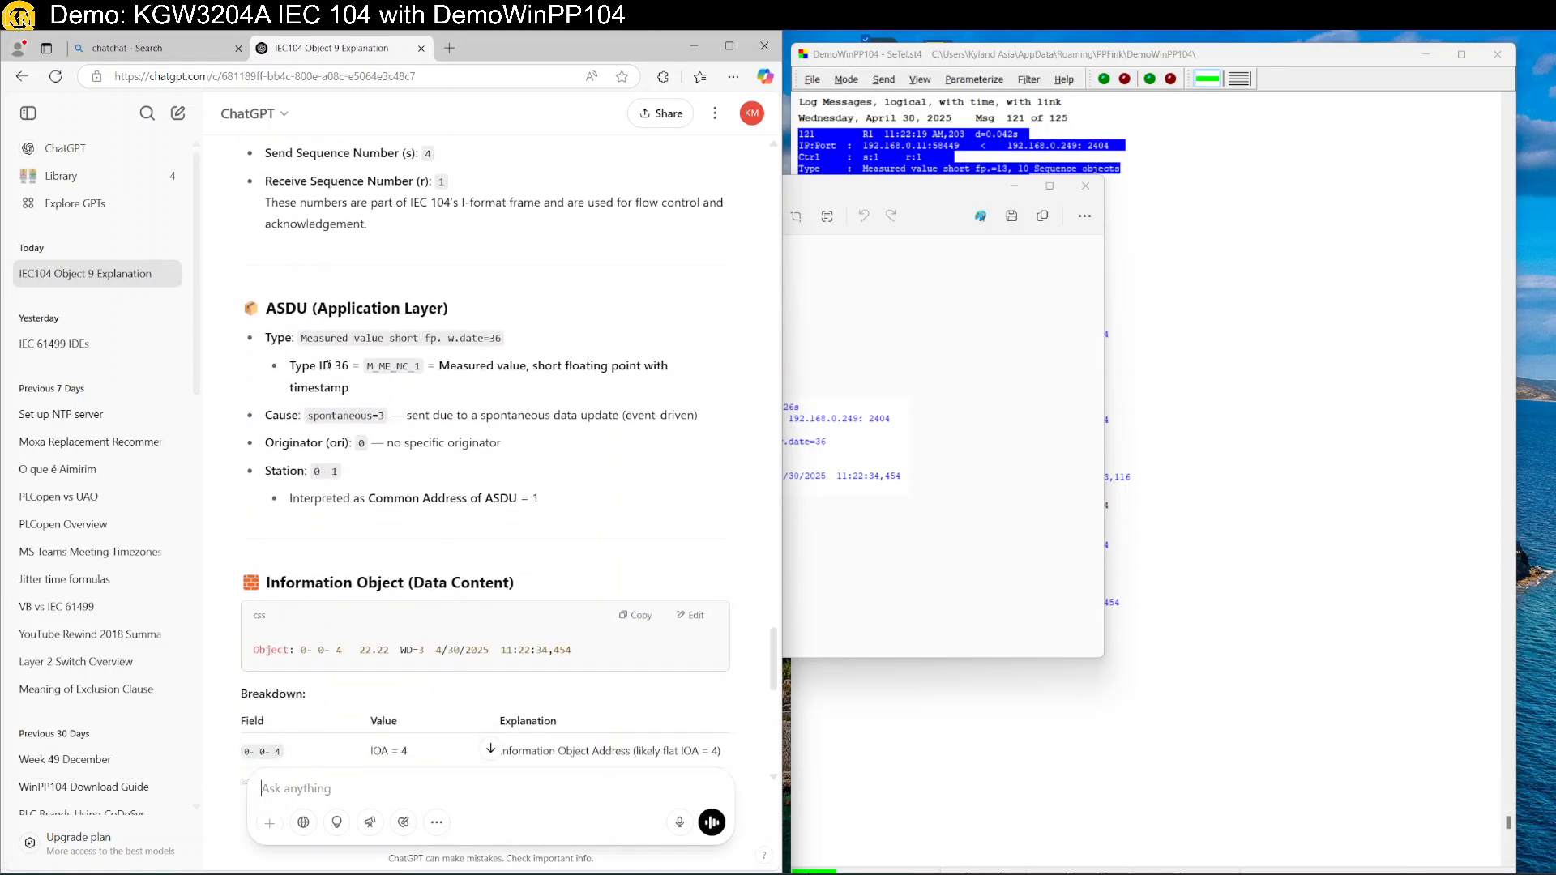
{"action": "double_click", "coordinate": [341, 365]}
{"action": "left_click_drag", "start_coordinate": [537, 366], "coordinate": [652, 377]}
{"action": "double_click", "coordinate": [312, 392]}
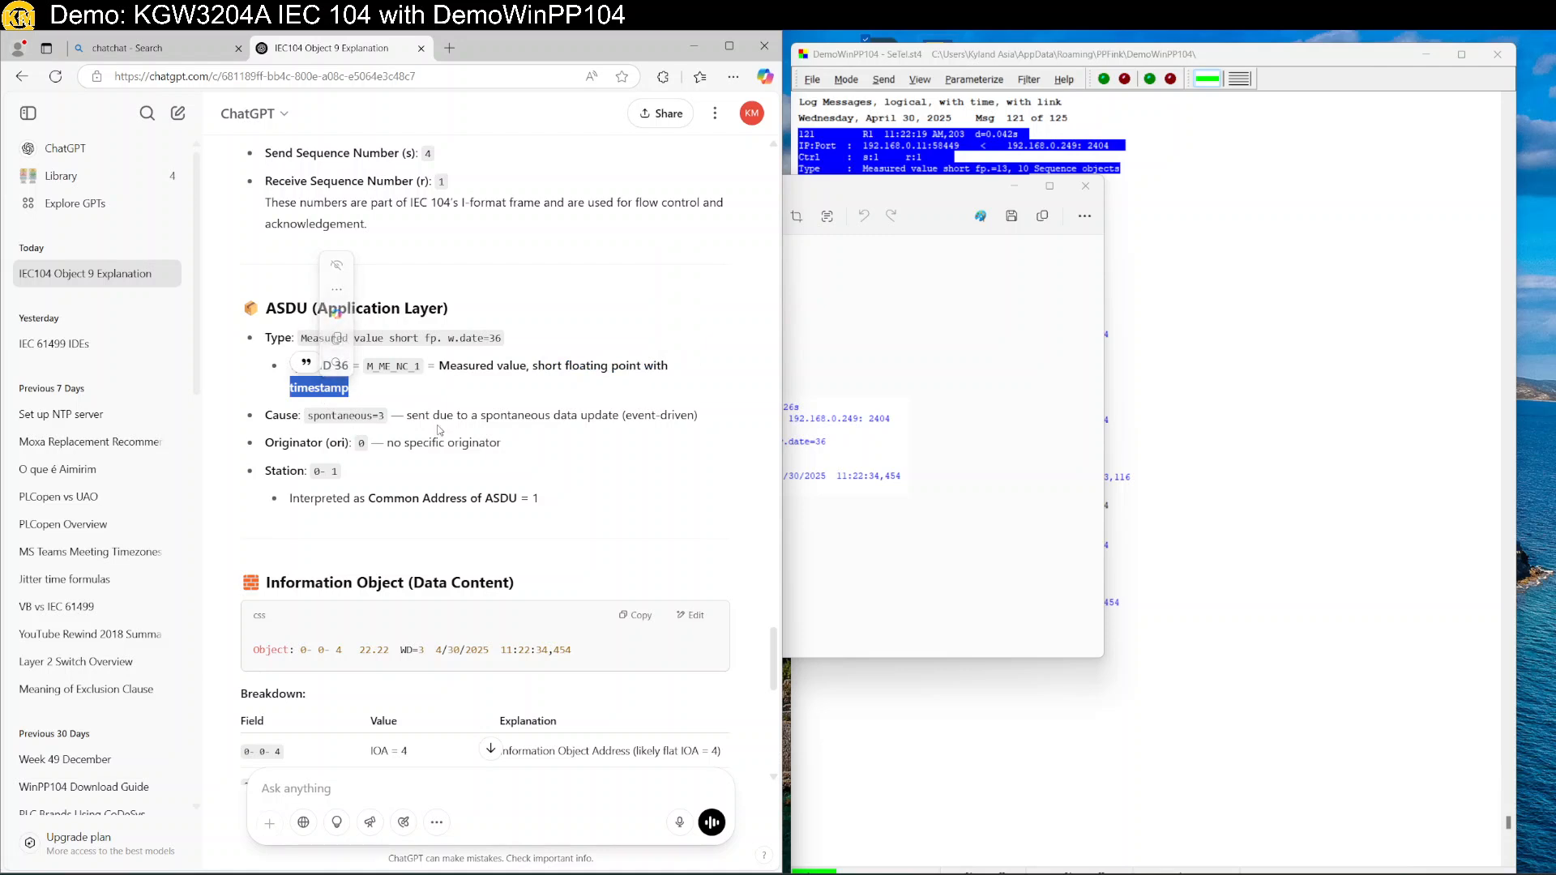
{"action": "double_click", "coordinate": [334, 417]}
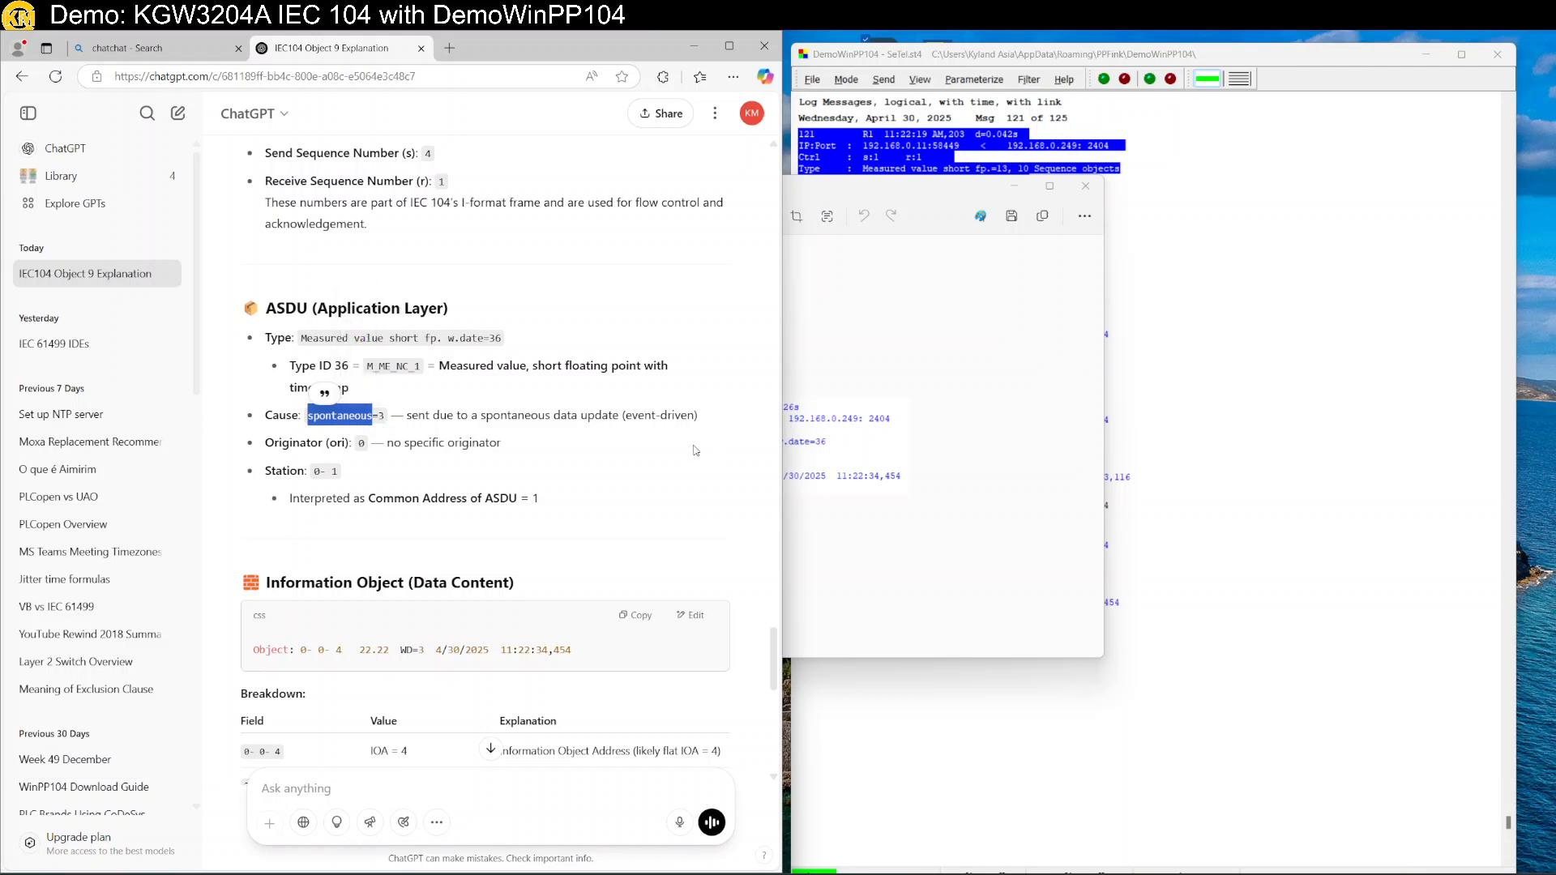
{"action": "double_click", "coordinate": [676, 423]}
{"action": "left_click", "coordinate": [613, 470]}
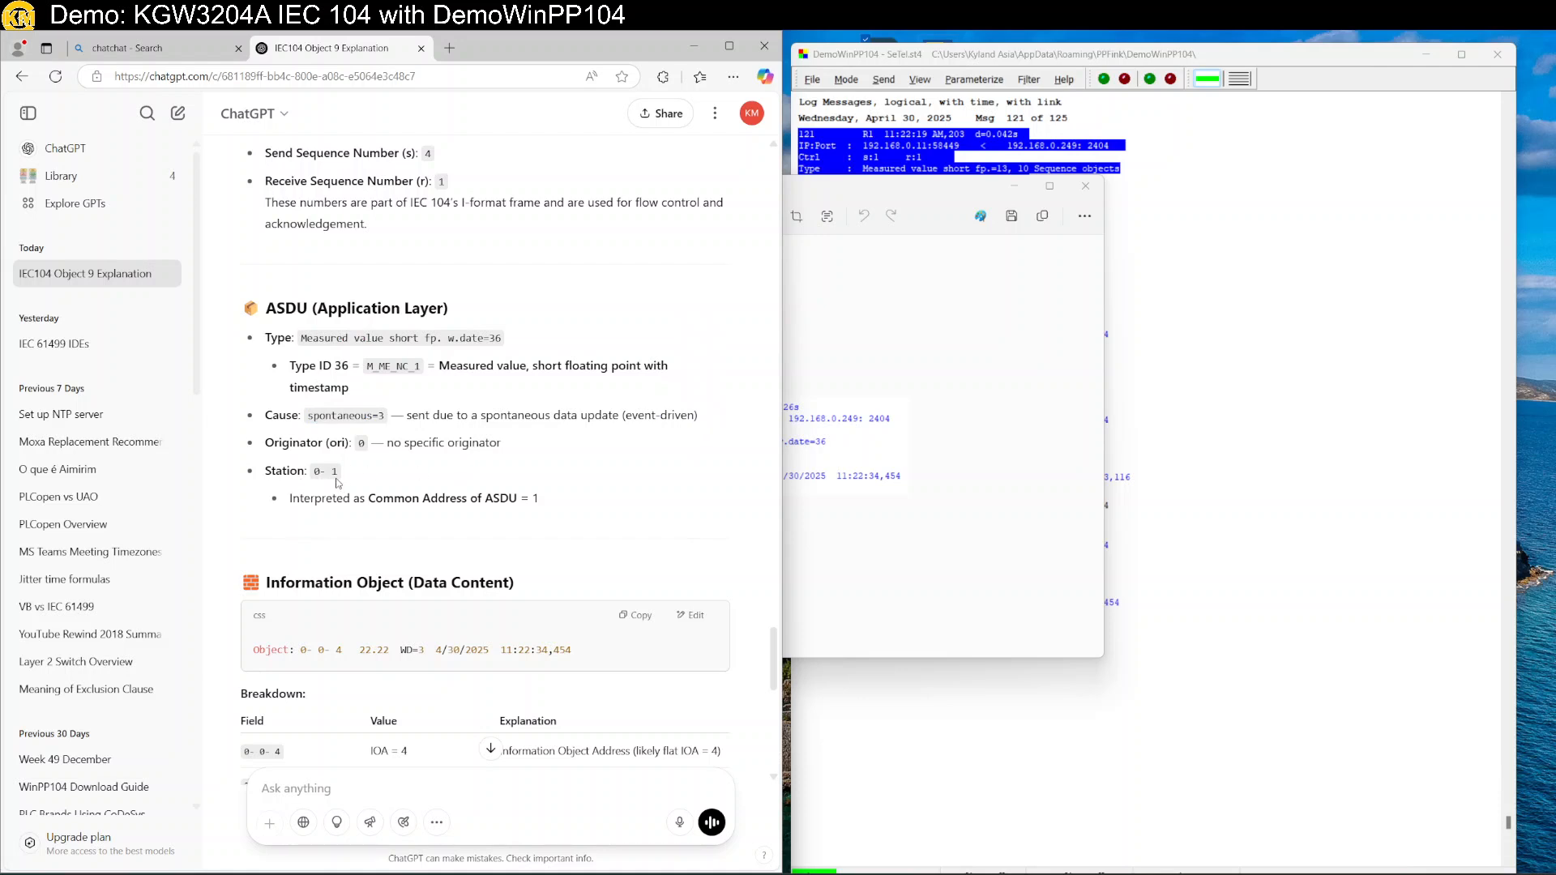
Read the rest of the decode down to its summary and bring the Snipping Tool capture forward.
{"action": "scroll", "coordinate": [464, 522], "scroll_direction": "down", "scroll_amount": 3}
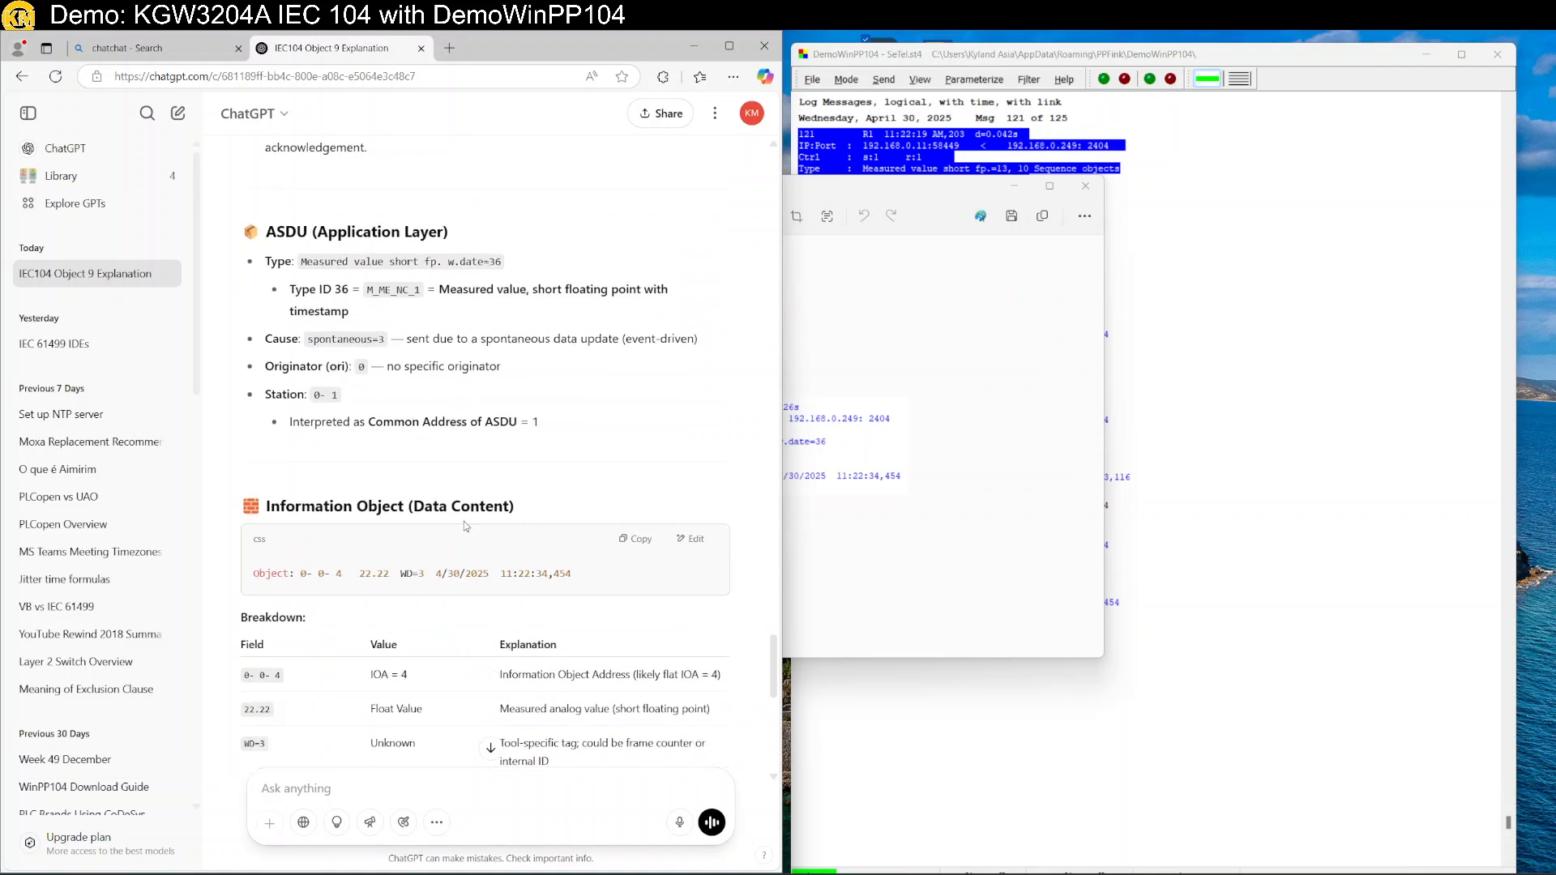
{"action": "scroll", "coordinate": [357, 466], "scroll_direction": "down", "scroll_amount": 1}
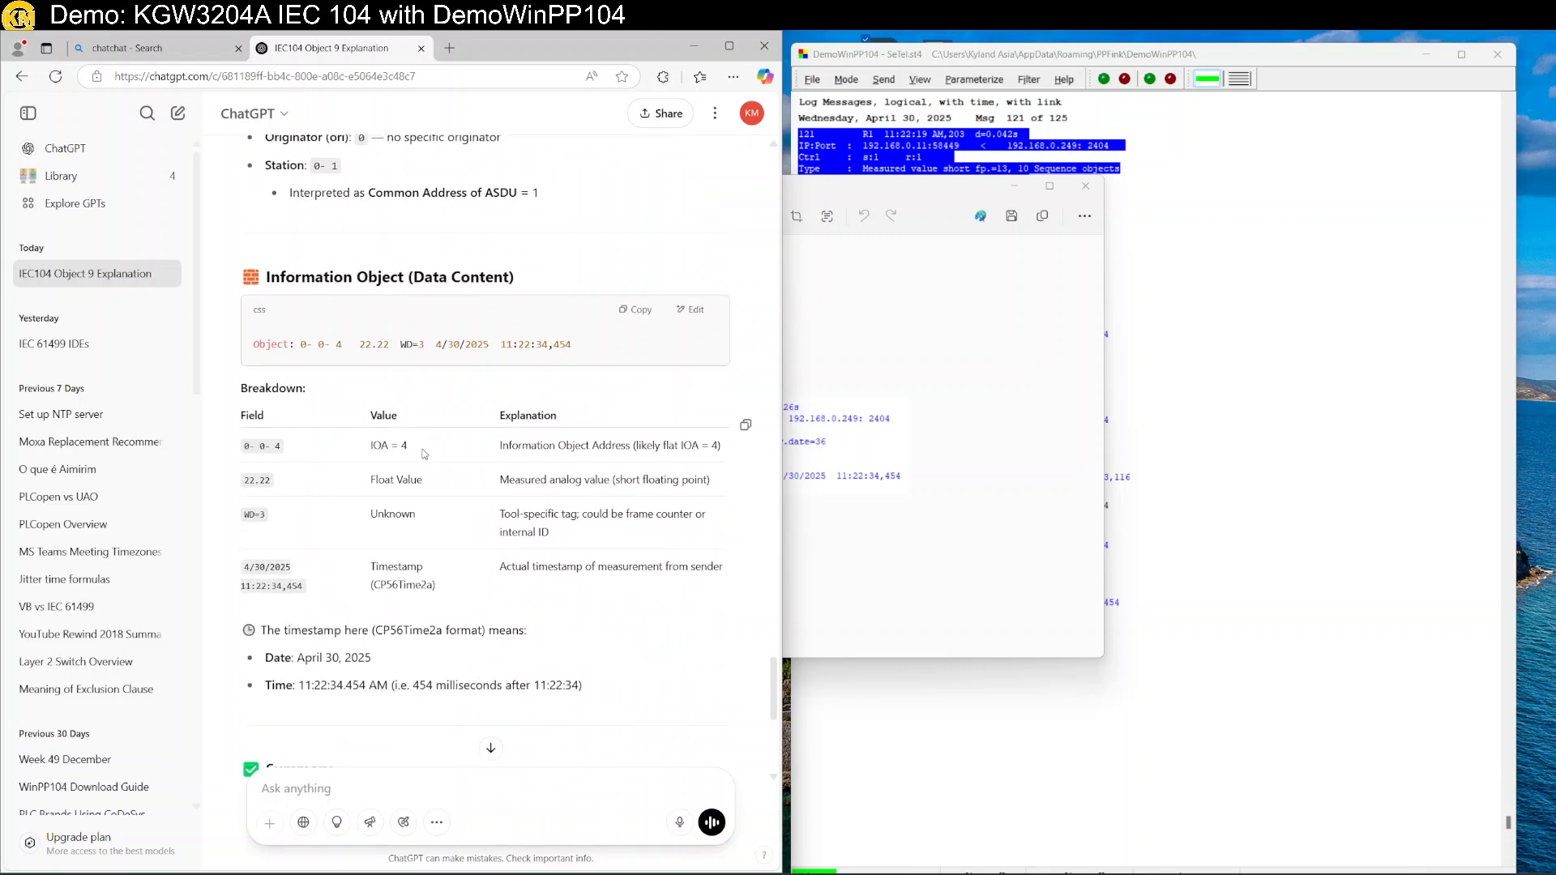
{"action": "scroll", "coordinate": [554, 470], "scroll_direction": "down", "scroll_amount": 1}
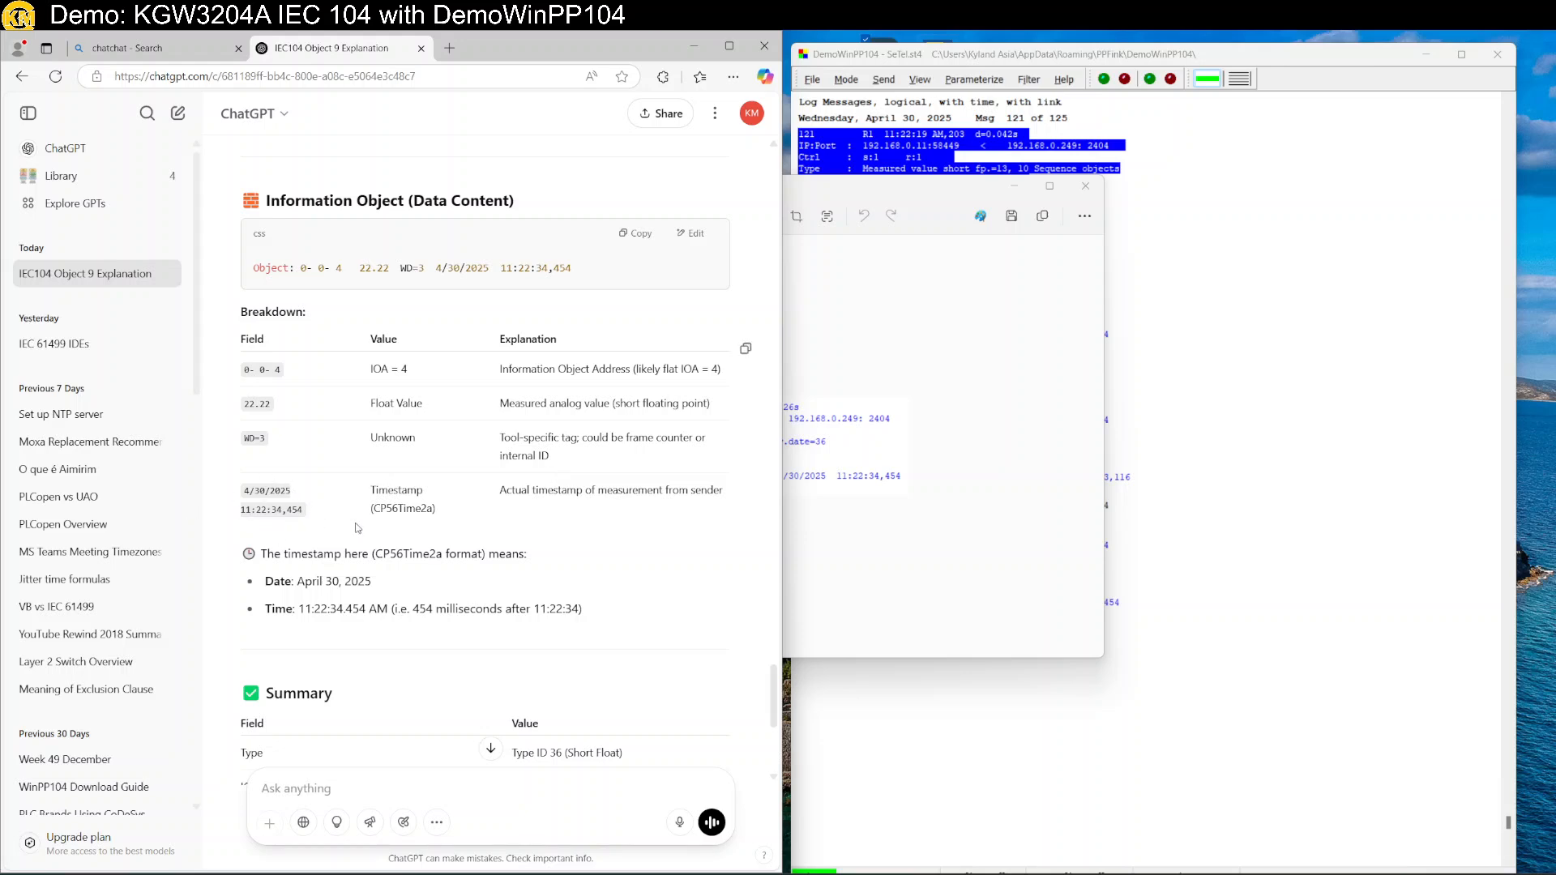
{"action": "scroll", "coordinate": [352, 523], "scroll_direction": "down", "scroll_amount": 3}
{"action": "scroll", "coordinate": [362, 526], "scroll_direction": "down", "scroll_amount": 2}
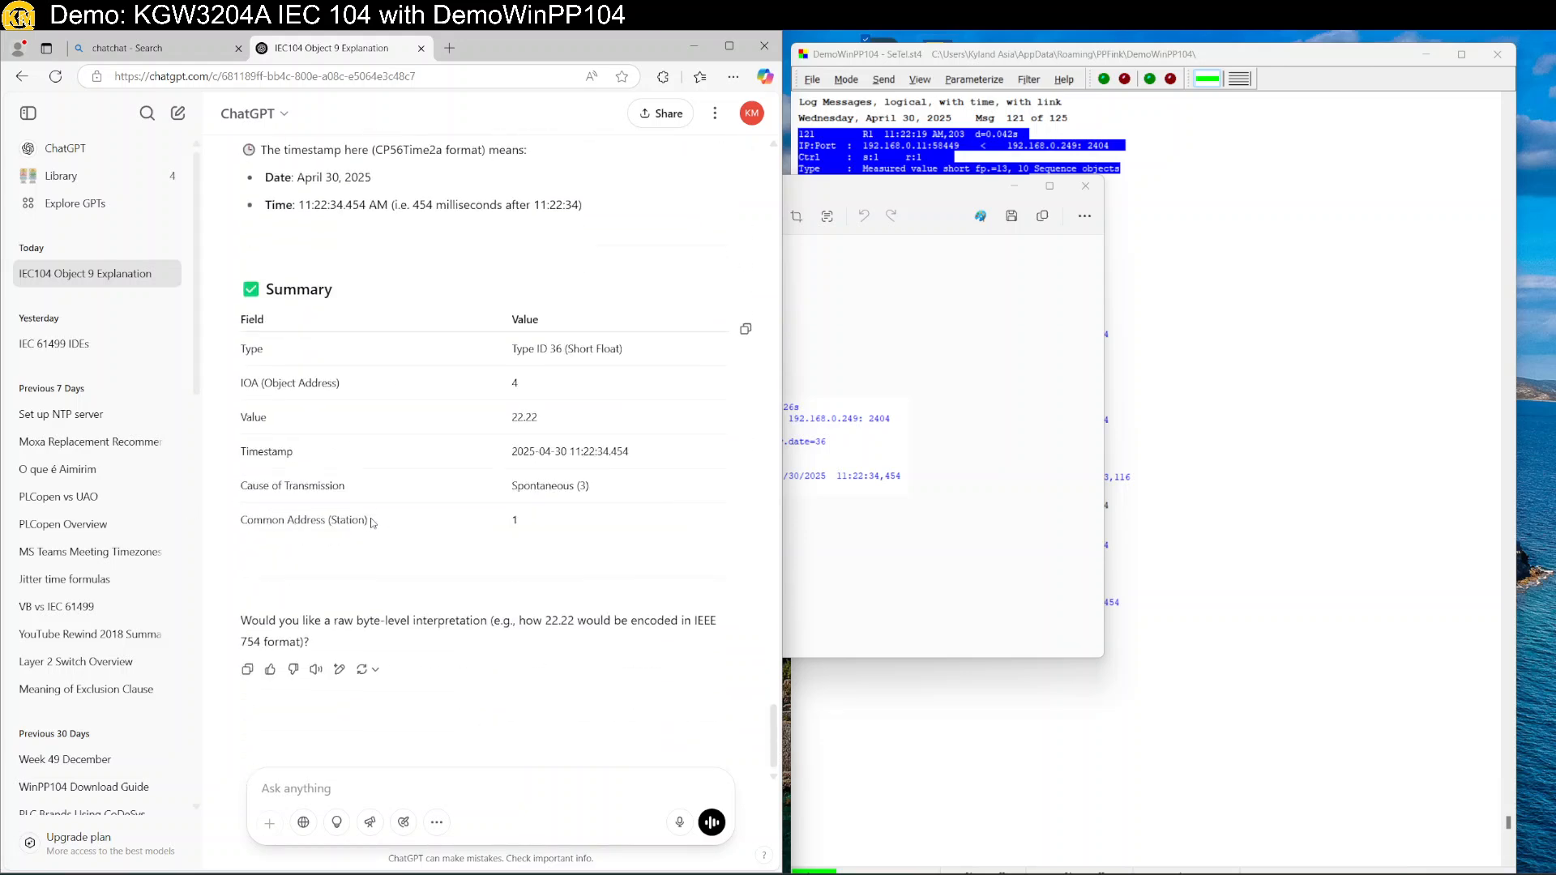
{"action": "left_click", "coordinate": [956, 586]}
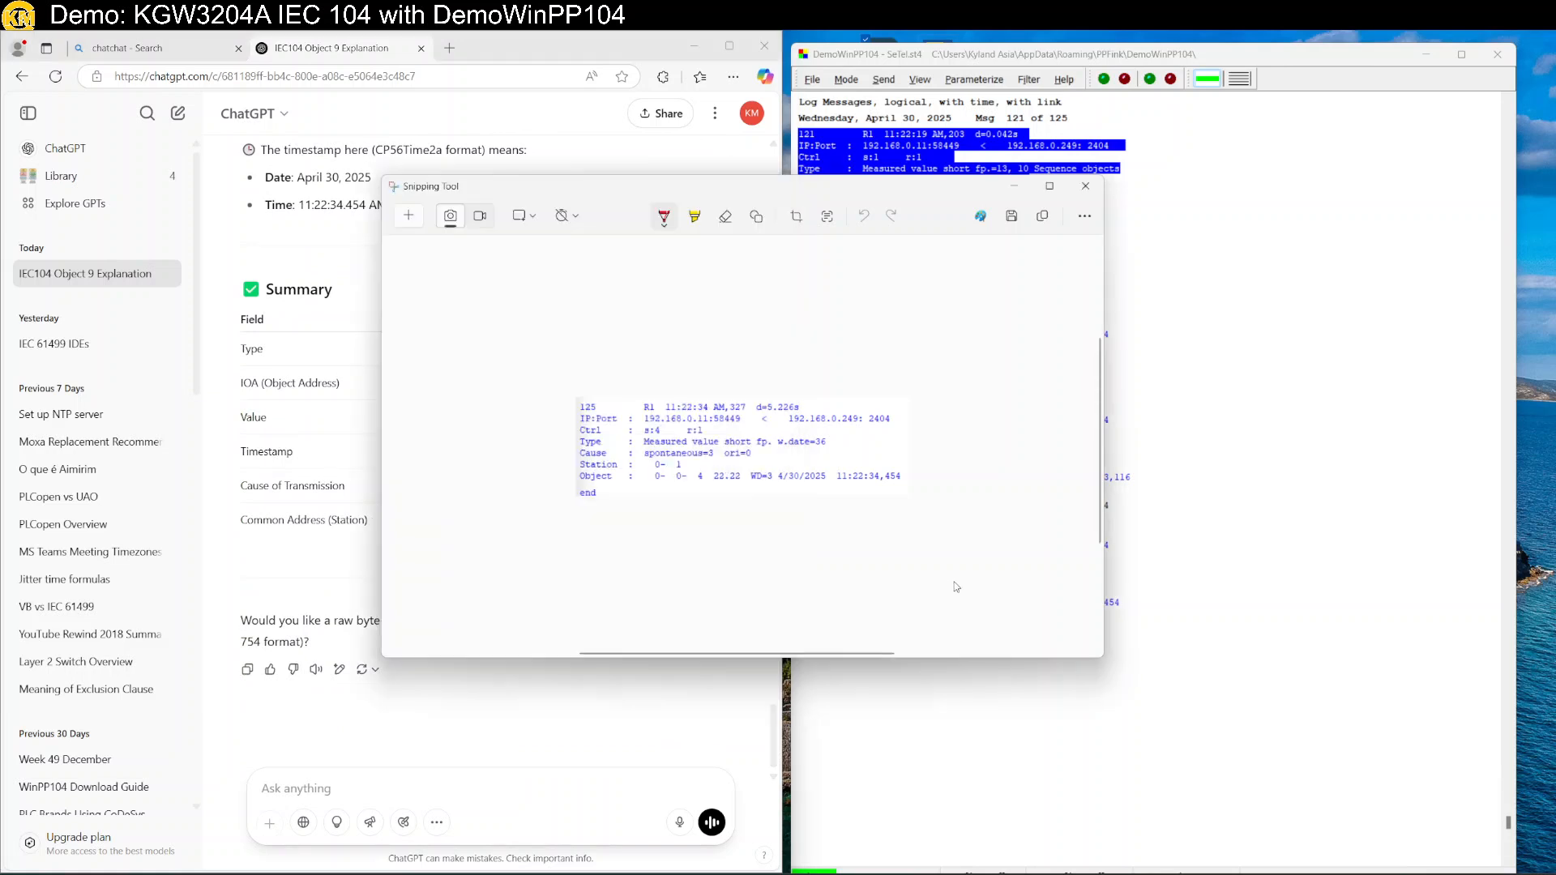